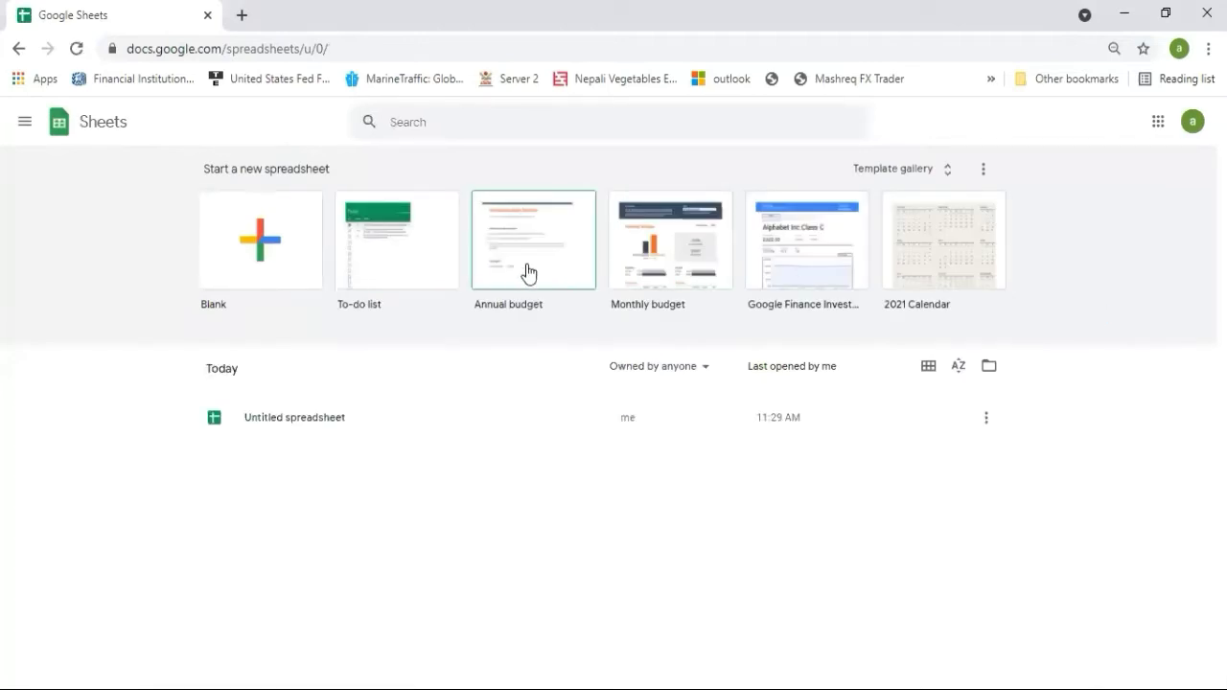
Create a new blank spreadsheet
{"action": "left_click", "coordinate": [276, 252]}
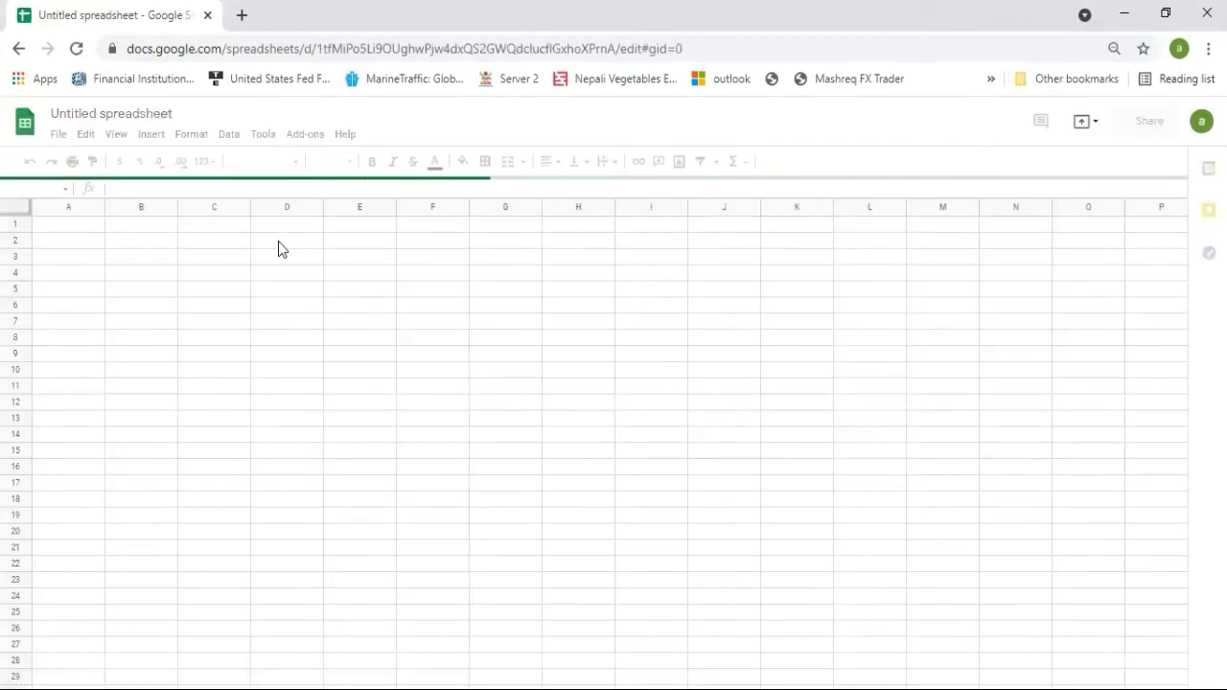
{"action": "left_click", "coordinate": [55, 135]}
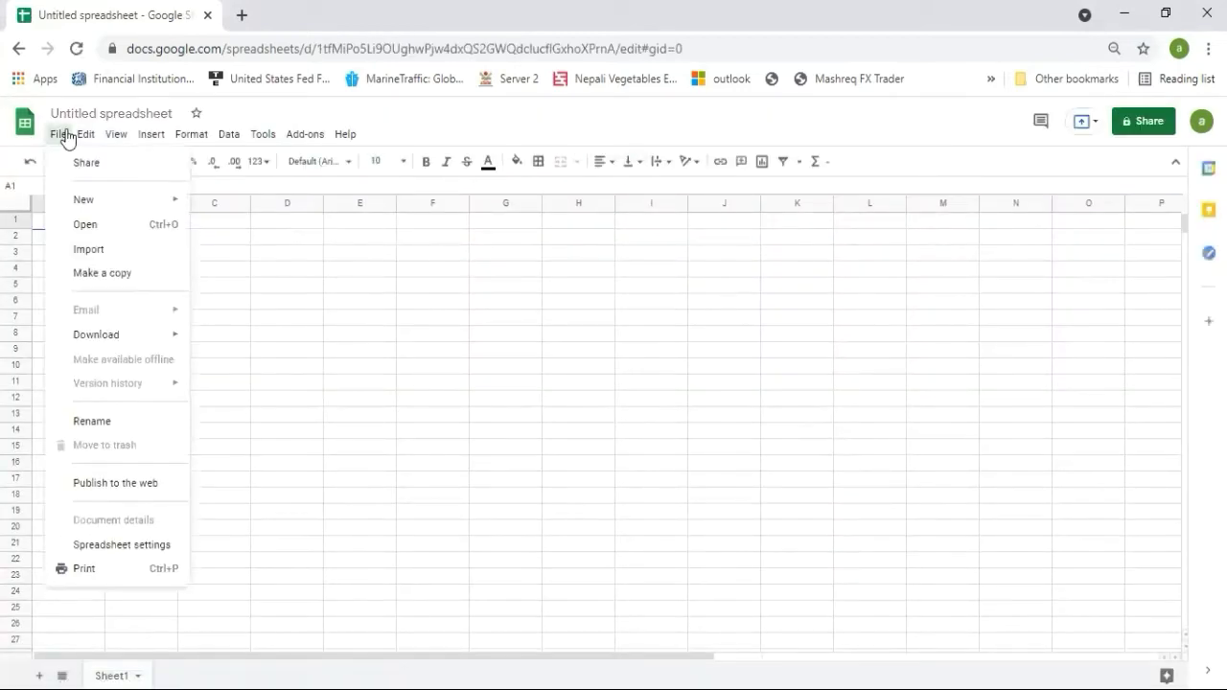
{"action": "mouse_move", "coordinate": [148, 141]}
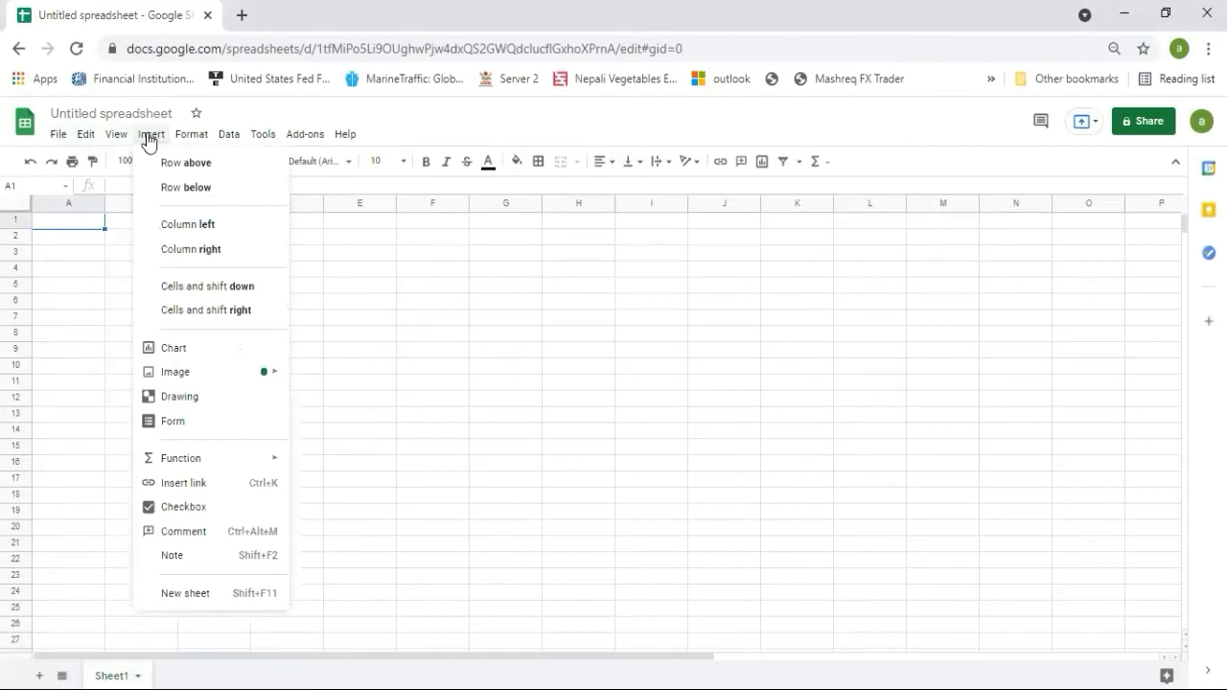
{"action": "left_click", "coordinate": [68, 302]}
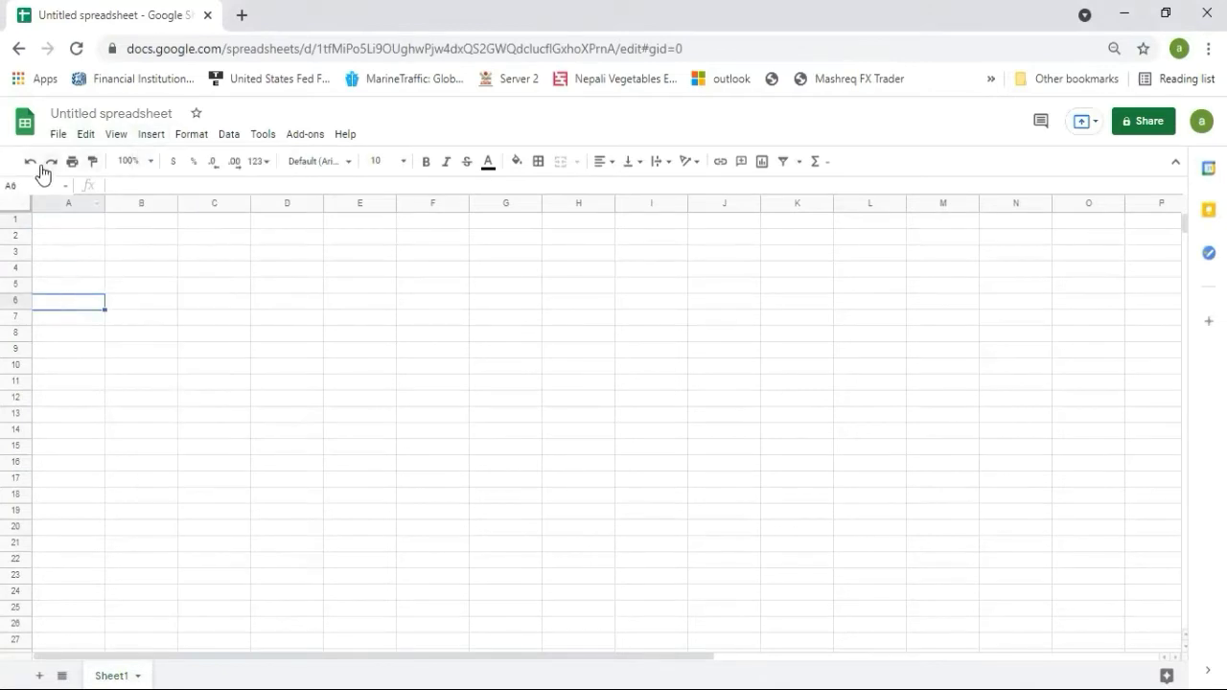
{"action": "left_click", "coordinate": [116, 183]}
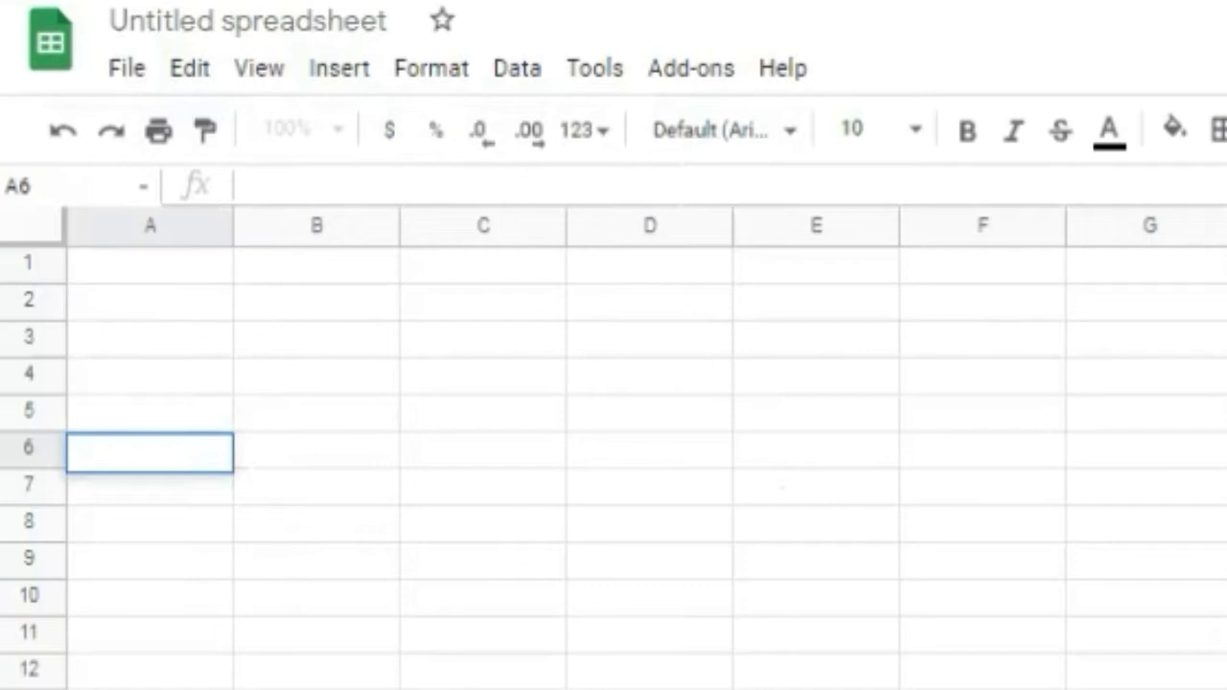
Enter the column headings "Roll no.", "Name" and "Assignment 1" in cells A1, B1 and C1
{"action": "left_click", "coordinate": [179, 263]}
{"action": "type", "text": "Roll no."}
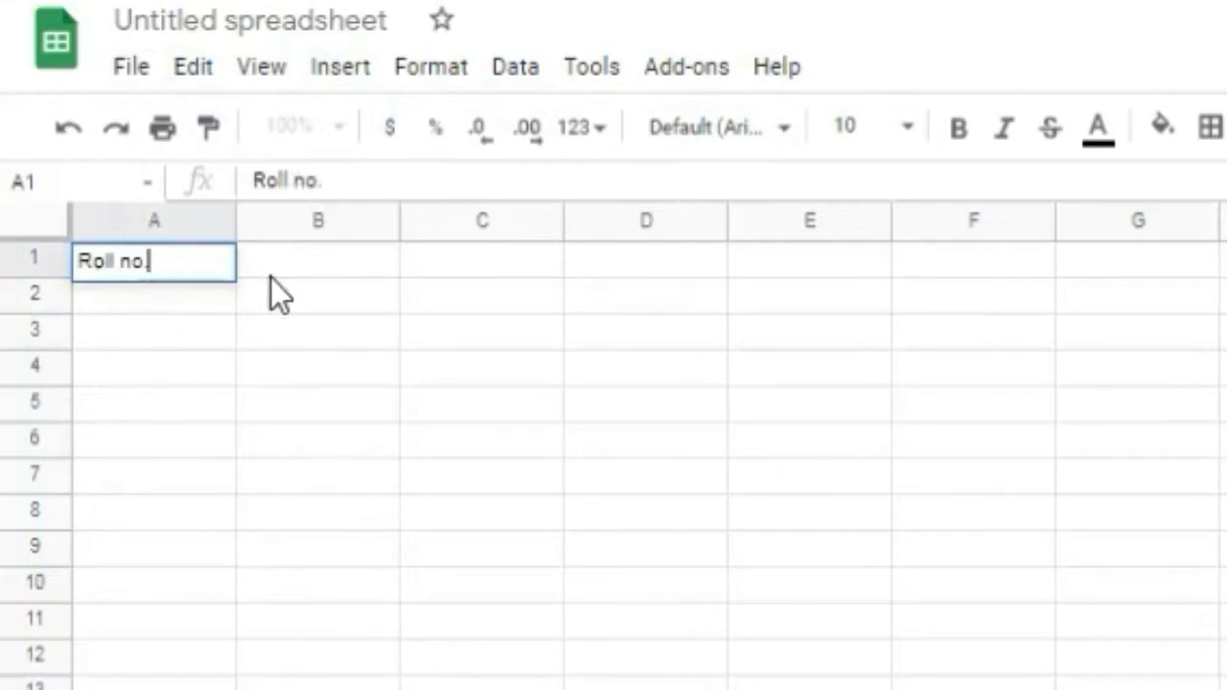
{"action": "left_click", "coordinate": [279, 274]}
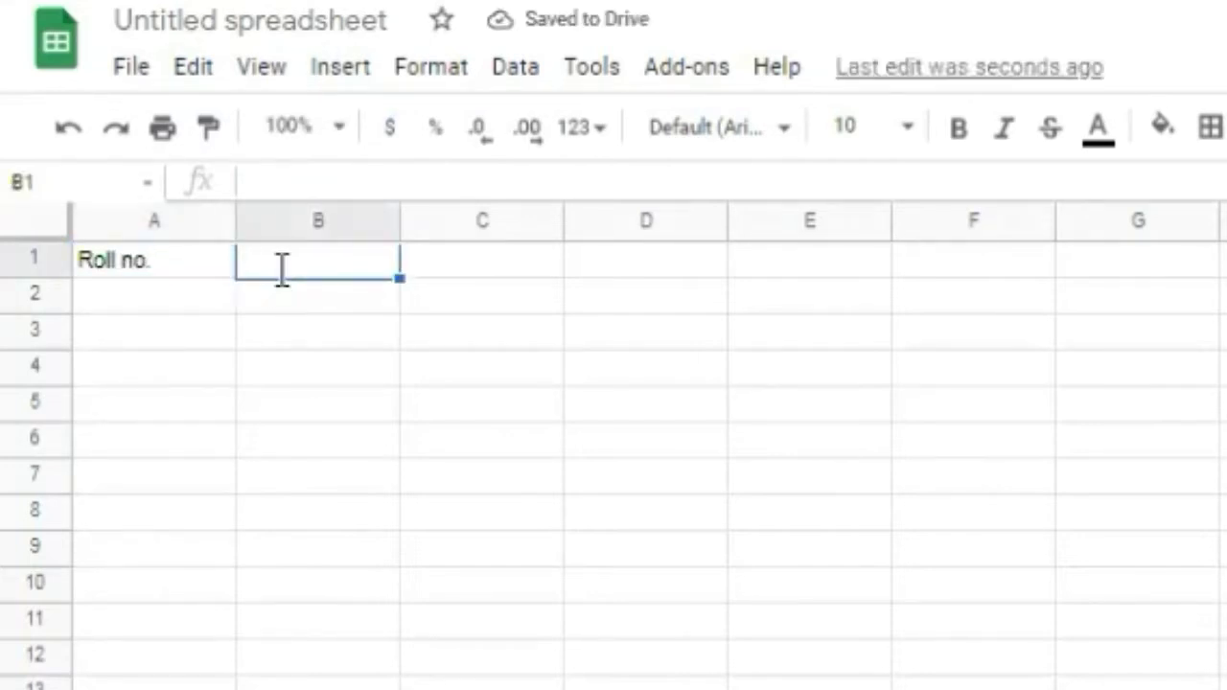
{"action": "type", "text": "Name"}
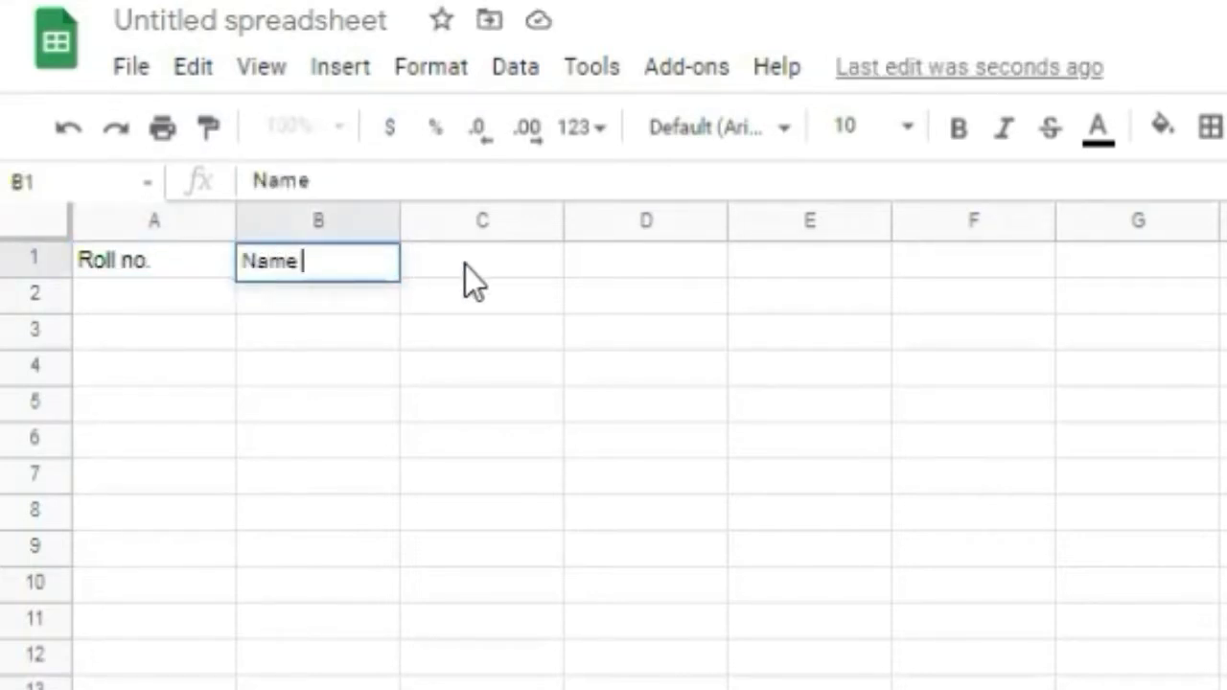
{"action": "left_click", "coordinate": [465, 267]}
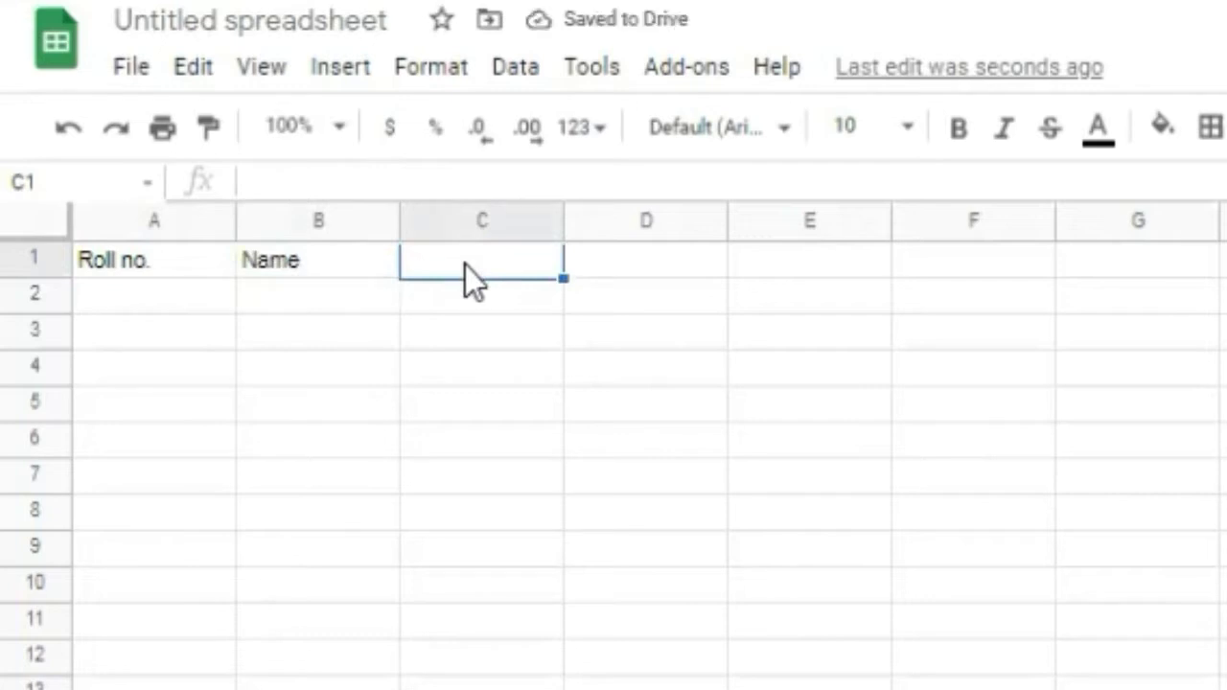
{"action": "type", "text": "Assig"}
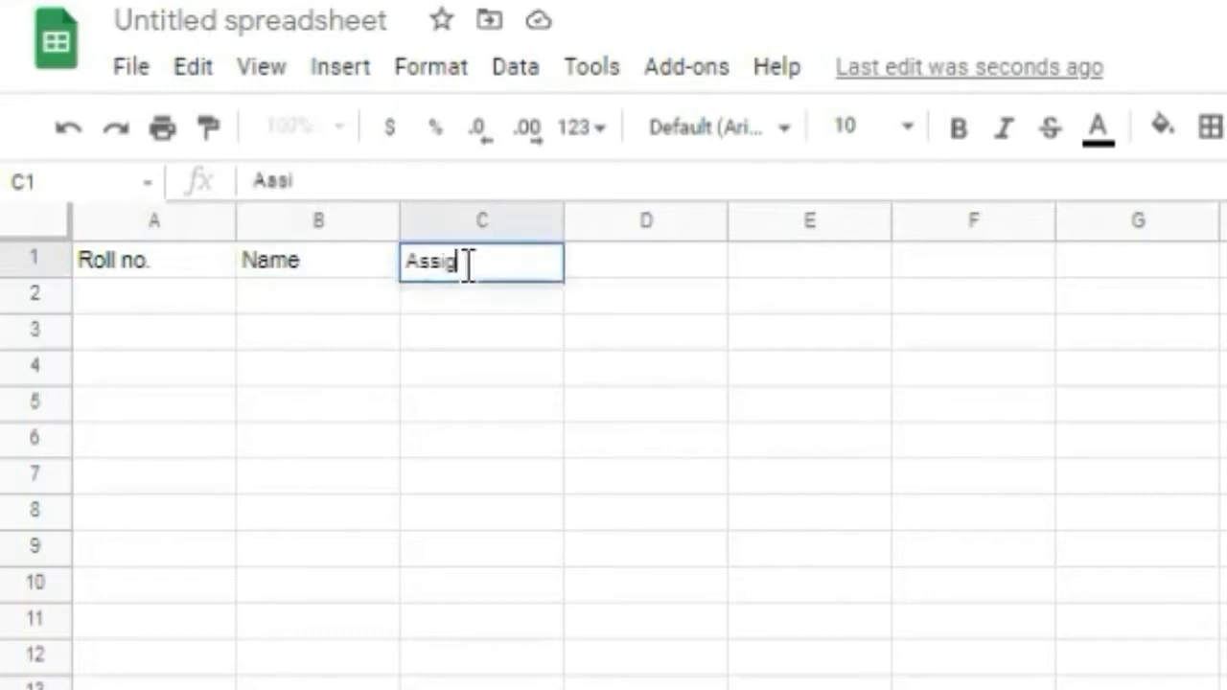
{"action": "type", "text": "nment 1"}
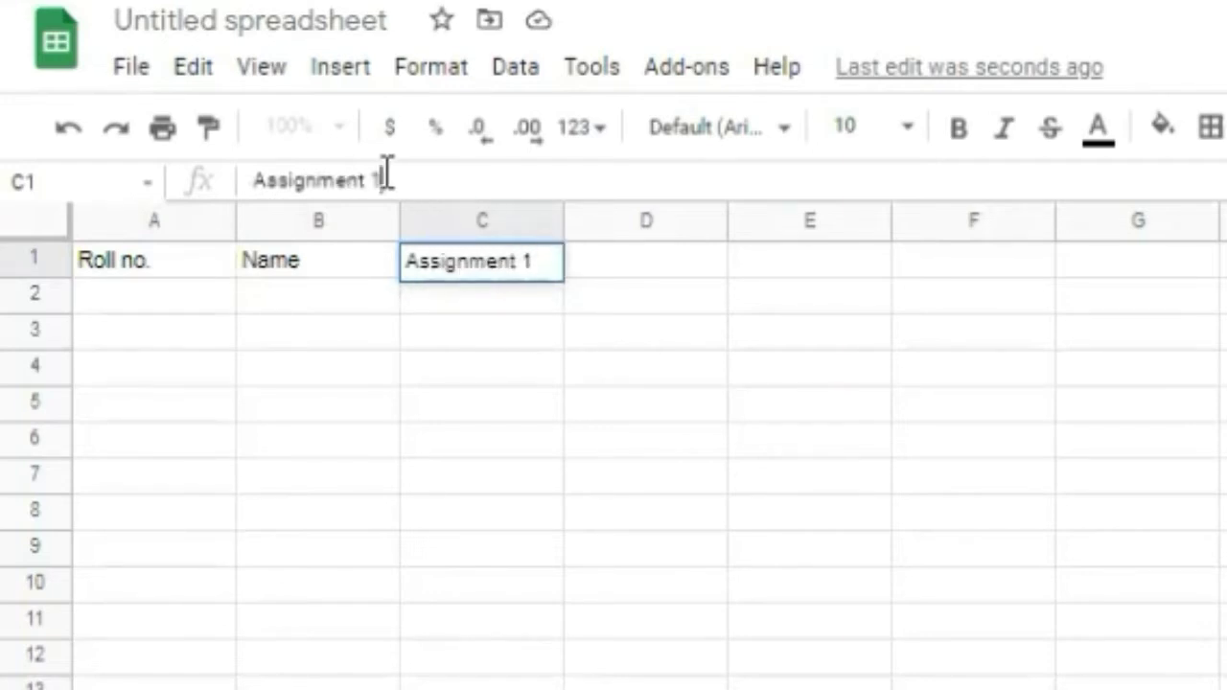
Copy the "Assignment 1" heading text into cell D1 and change it to "Assignment 2"
{"action": "left_click_drag", "start_coordinate": [386, 173], "coordinate": [260, 167]}
{"action": "key", "text": "ctrl+c"}
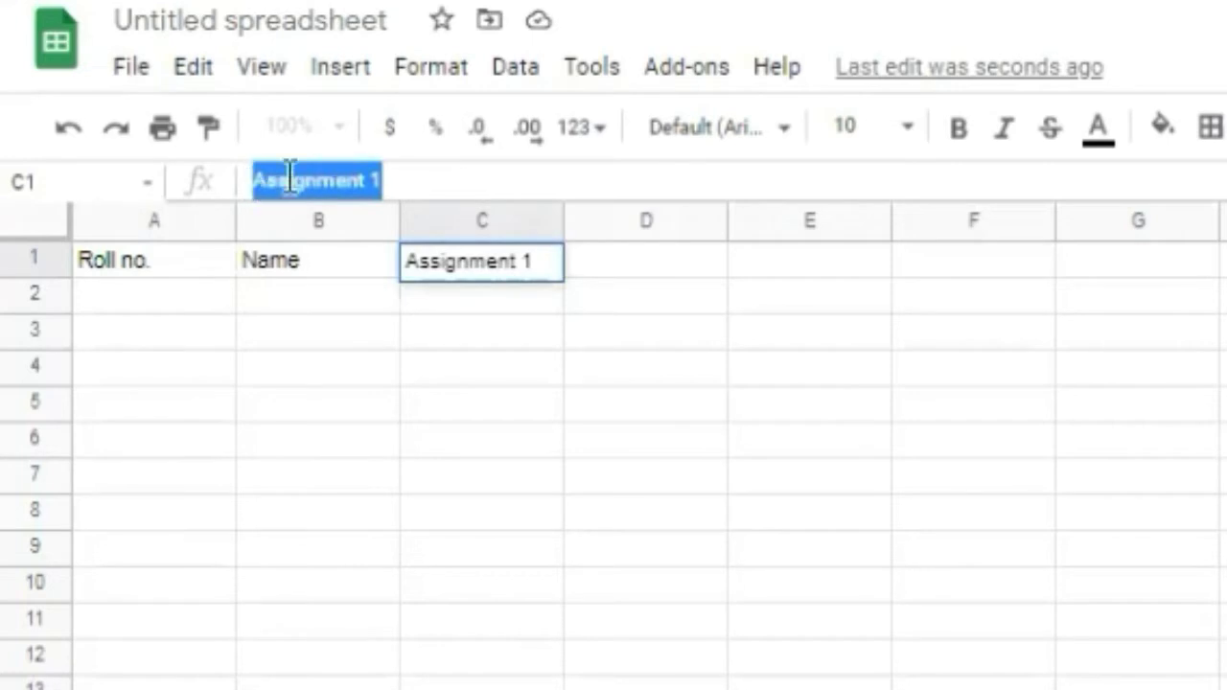
{"action": "left_click", "coordinate": [625, 261]}
{"action": "key", "text": "ctrl+v"}
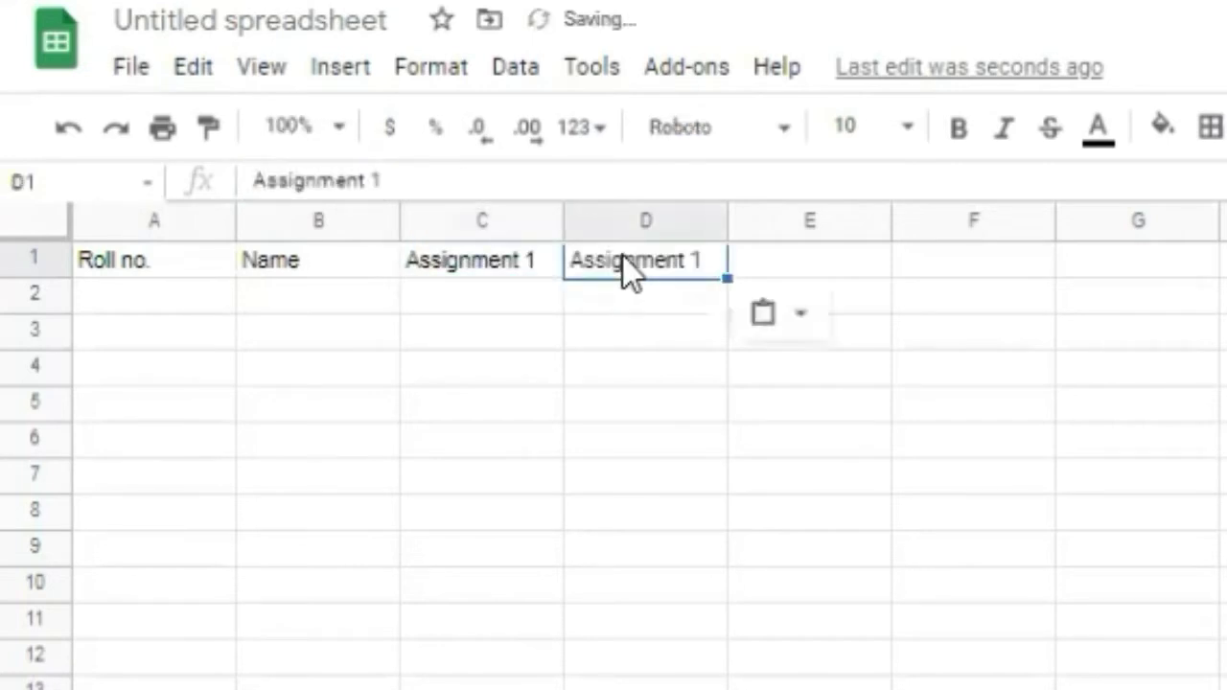
{"action": "left_click", "coordinate": [413, 182]}
{"action": "type", "text": "2"}
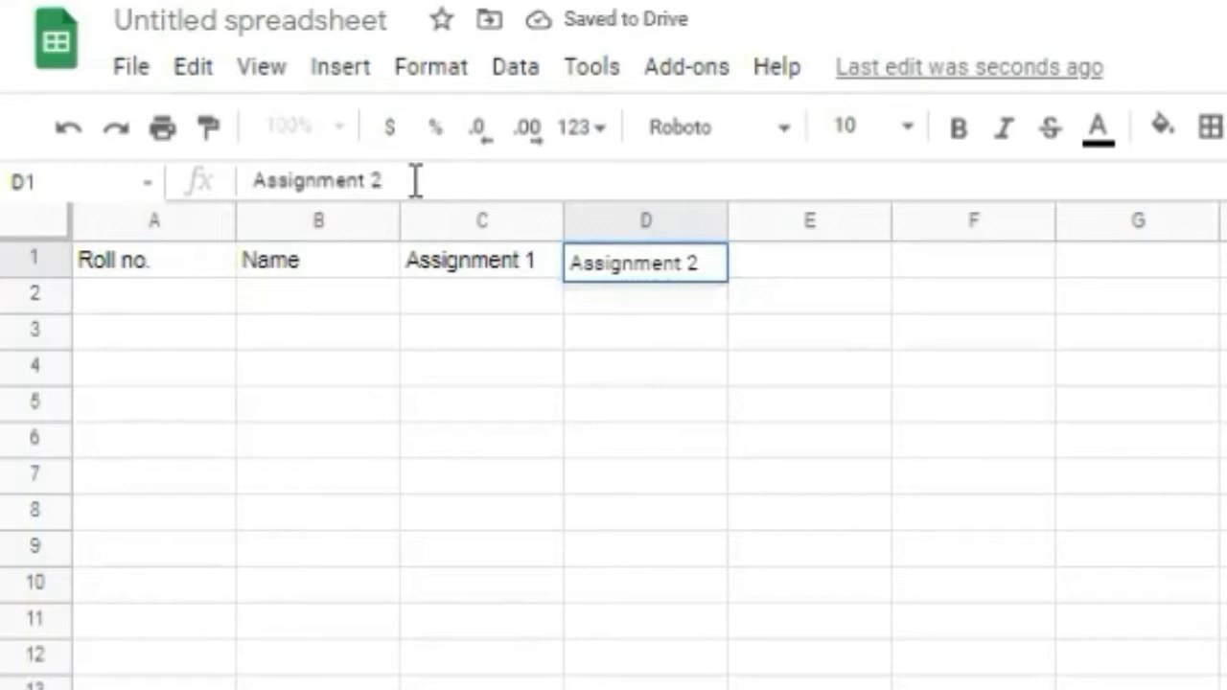
Paste the copied heading into cell E1 and change it to "Assignment 3"
{"action": "left_click", "coordinate": [781, 266]}
{"action": "key", "text": "ctrl+v"}
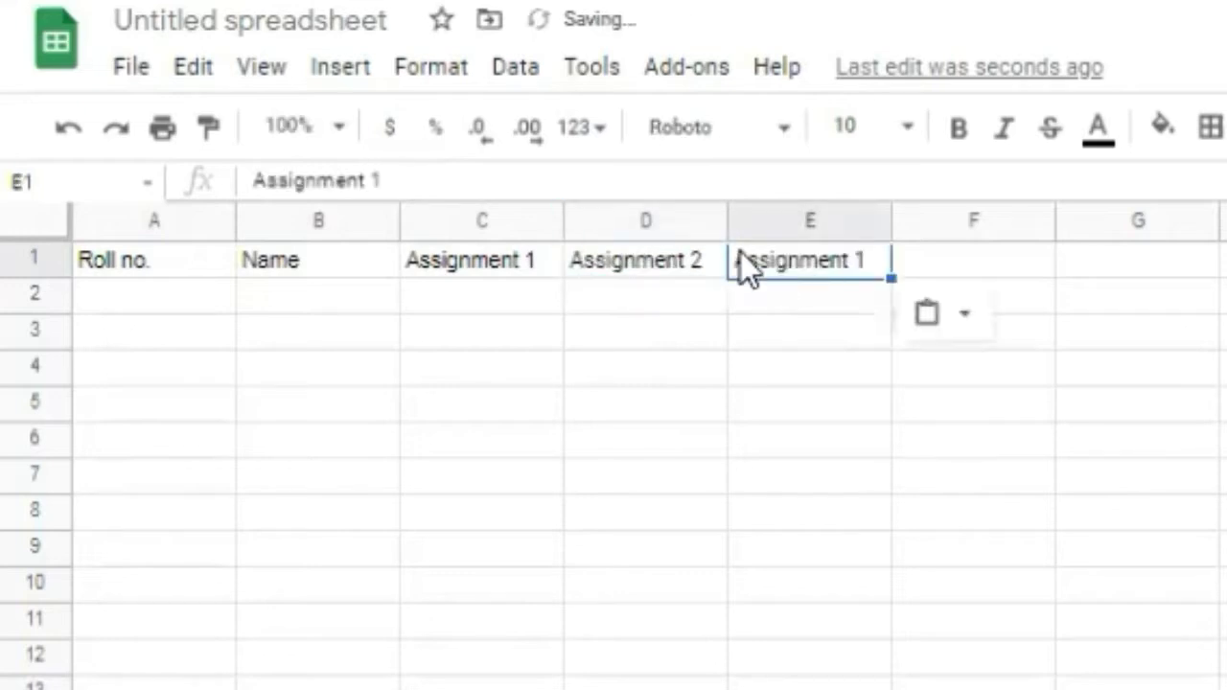
{"action": "left_click", "coordinate": [436, 180]}
{"action": "key", "text": "BackSpace"}
{"action": "type", "text": "3"}
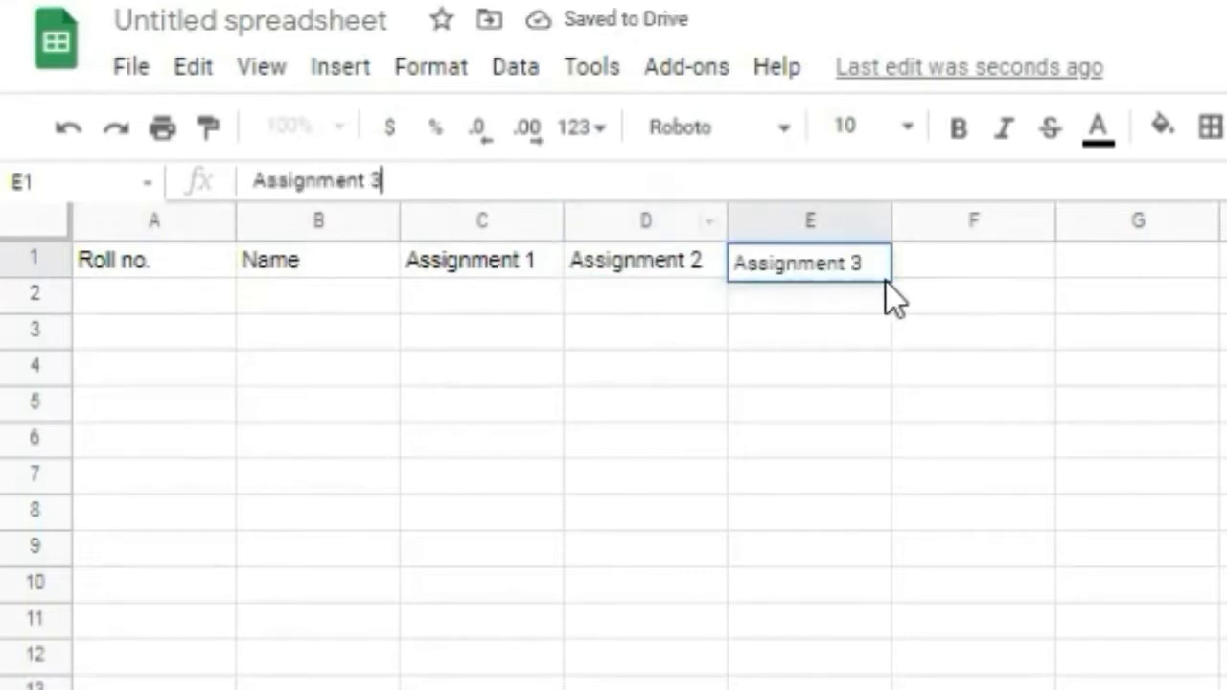
Paste the copied heading into cell F1 and change it to "Assignment 4"
{"action": "left_click", "coordinate": [926, 267]}
{"action": "key", "text": "ctrl+v"}
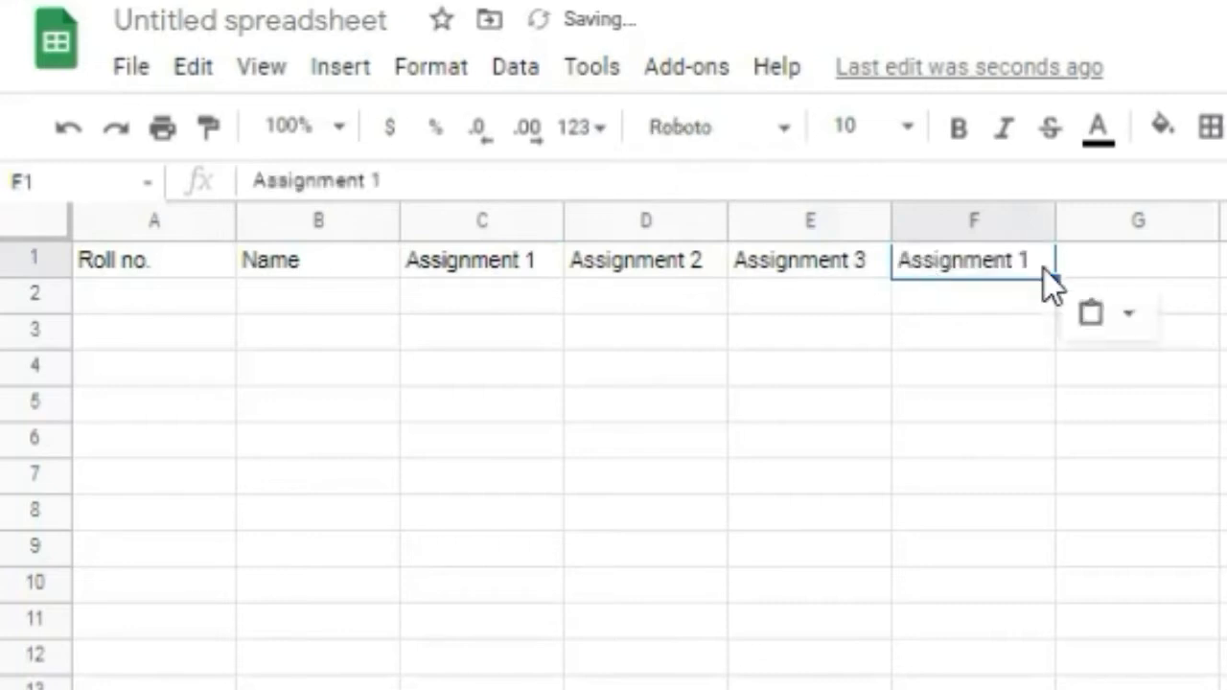
{"action": "left_click", "coordinate": [411, 167]}
{"action": "key", "text": "BackSpace"}
{"action": "type", "text": "4"}
Paste the copied heading into cell G1 and change it to "Assignment 5"
{"action": "left_click", "coordinate": [1089, 261]}
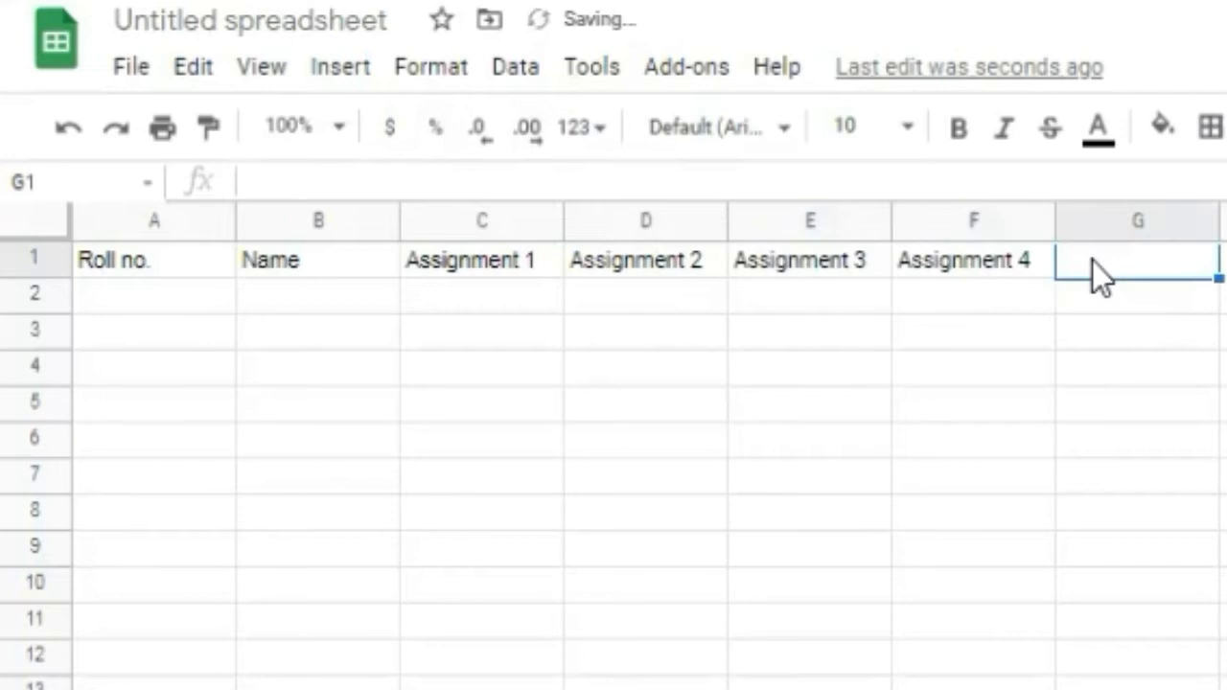
{"action": "key", "text": "ctrl+v"}
{"action": "left_click", "coordinate": [403, 178]}
{"action": "key", "text": "BackSpace"}
{"action": "type", "text": "5"}
Fill the Roll no. column with 50 sequential numbers by entering the formula =SEQUENCE(50) in cell A2
{"action": "left_click", "coordinate": [177, 299]}
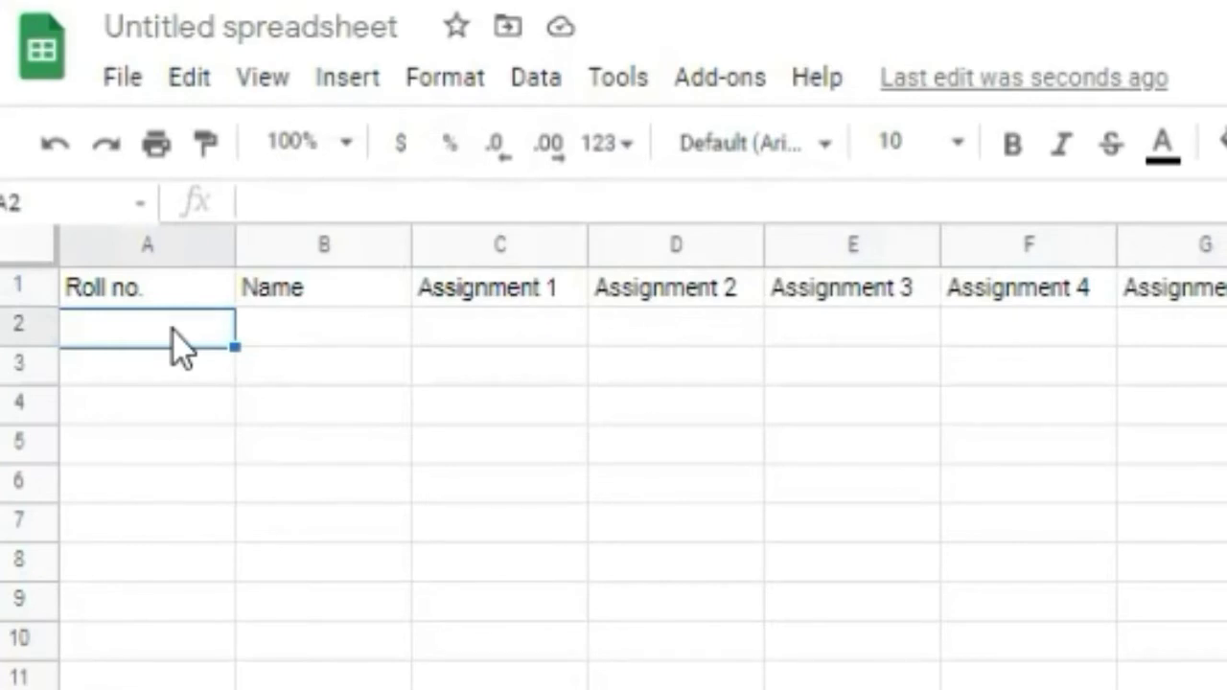
{"action": "left_click", "coordinate": [265, 202]}
{"action": "type", "text": "="}
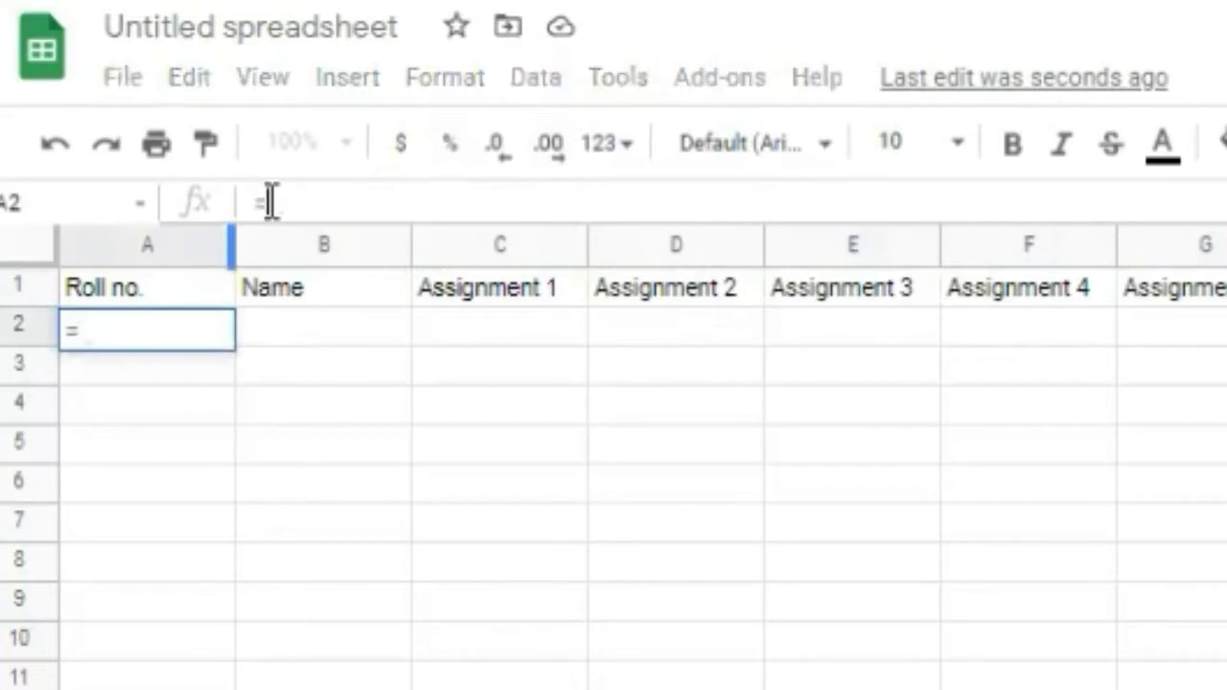
{"action": "type", "text": "SE"}
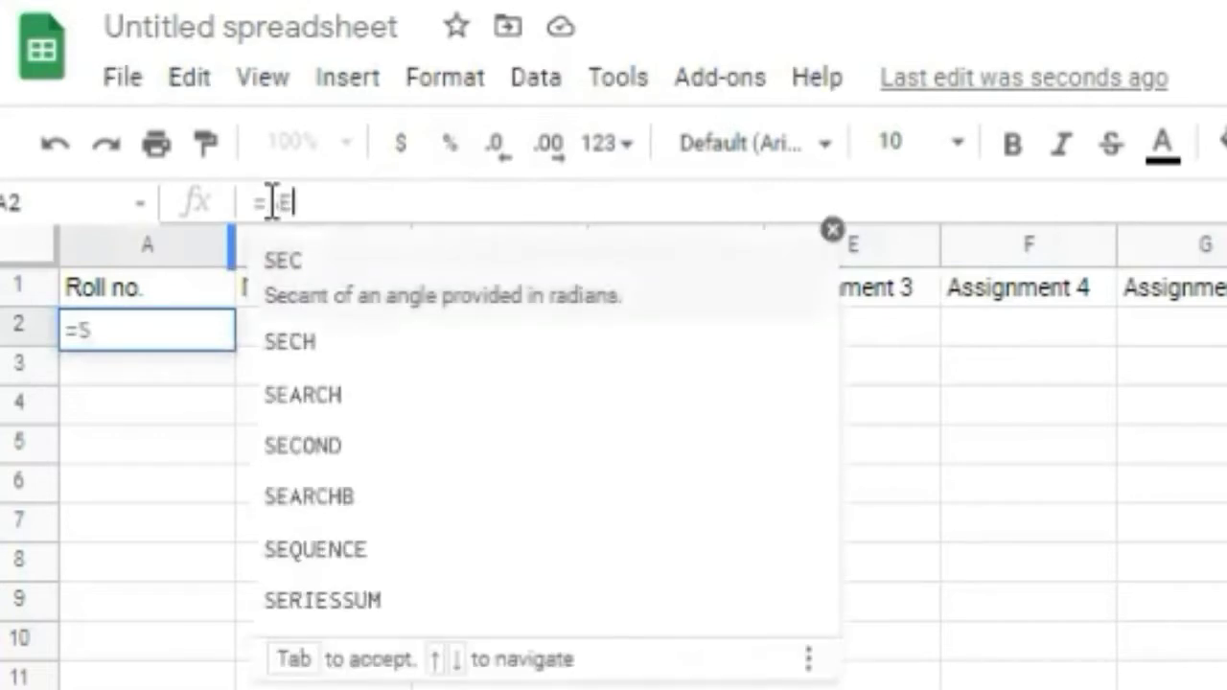
{"action": "type", "text": "QUE"}
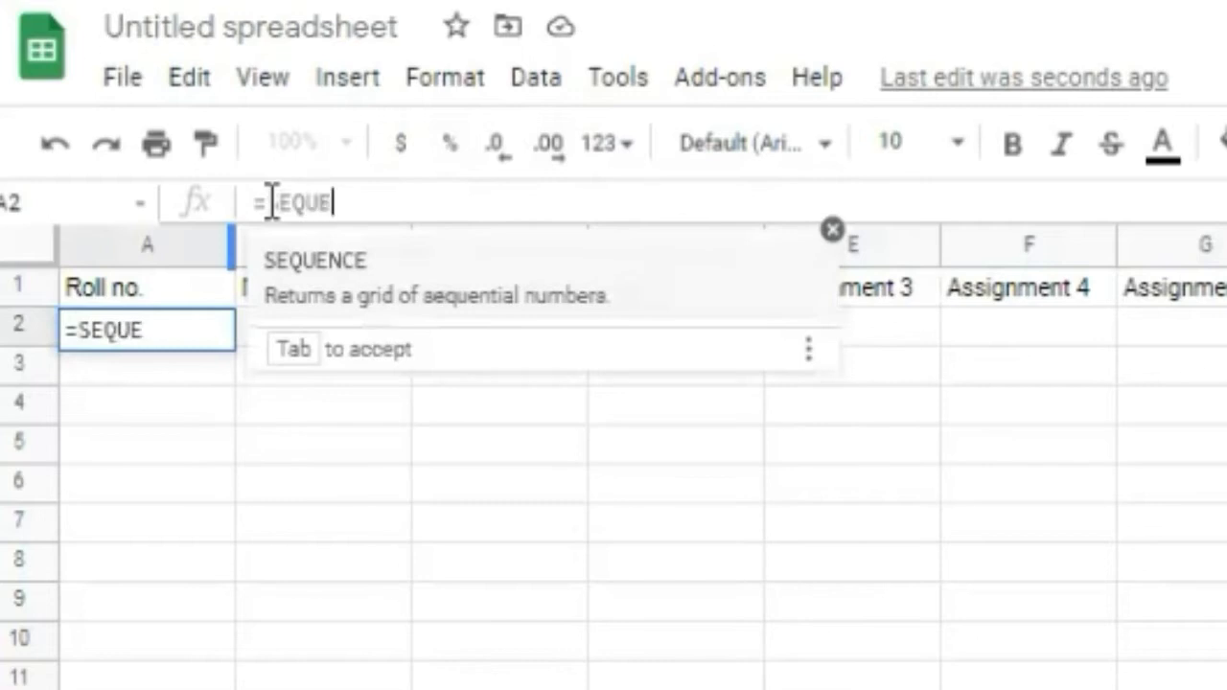
{"action": "type", "text": "NCE("}
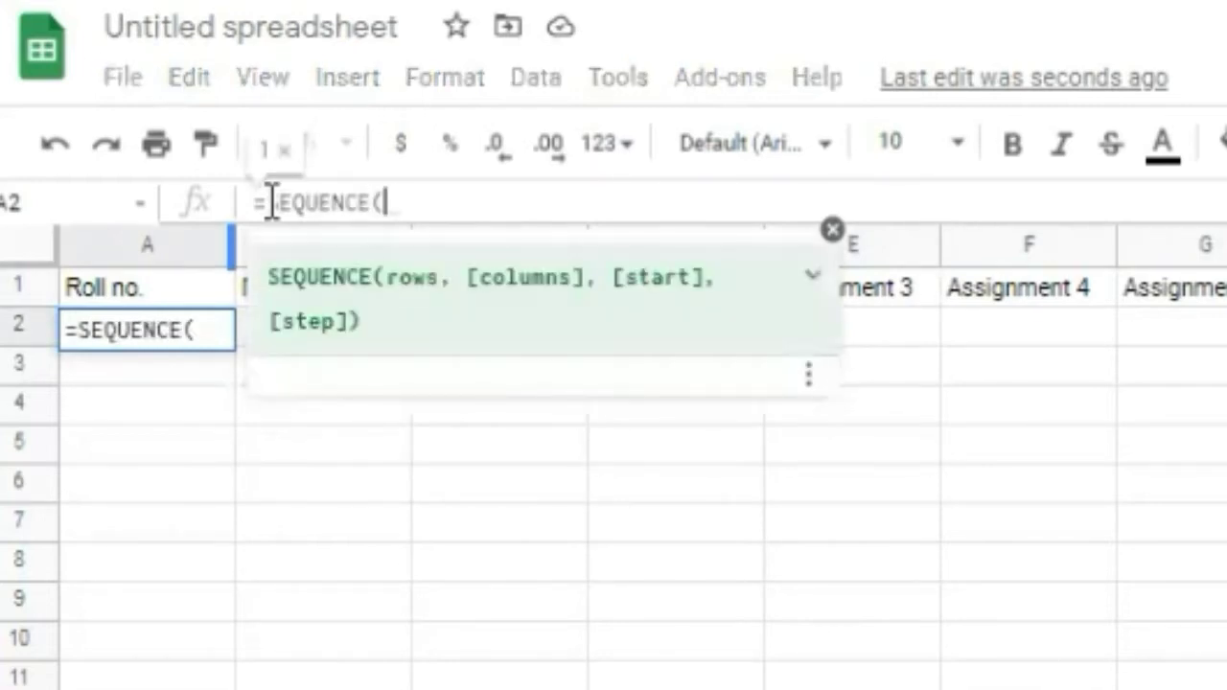
{"action": "type", "text": "50)"}
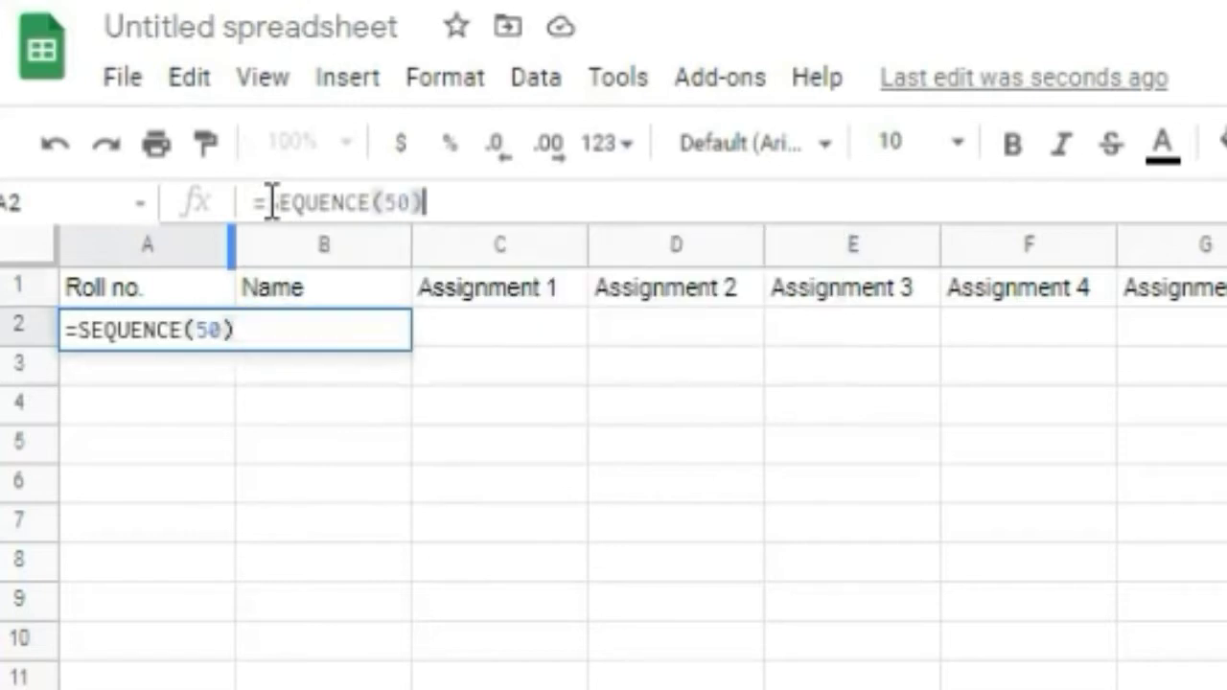
{"action": "key", "text": "Return"}
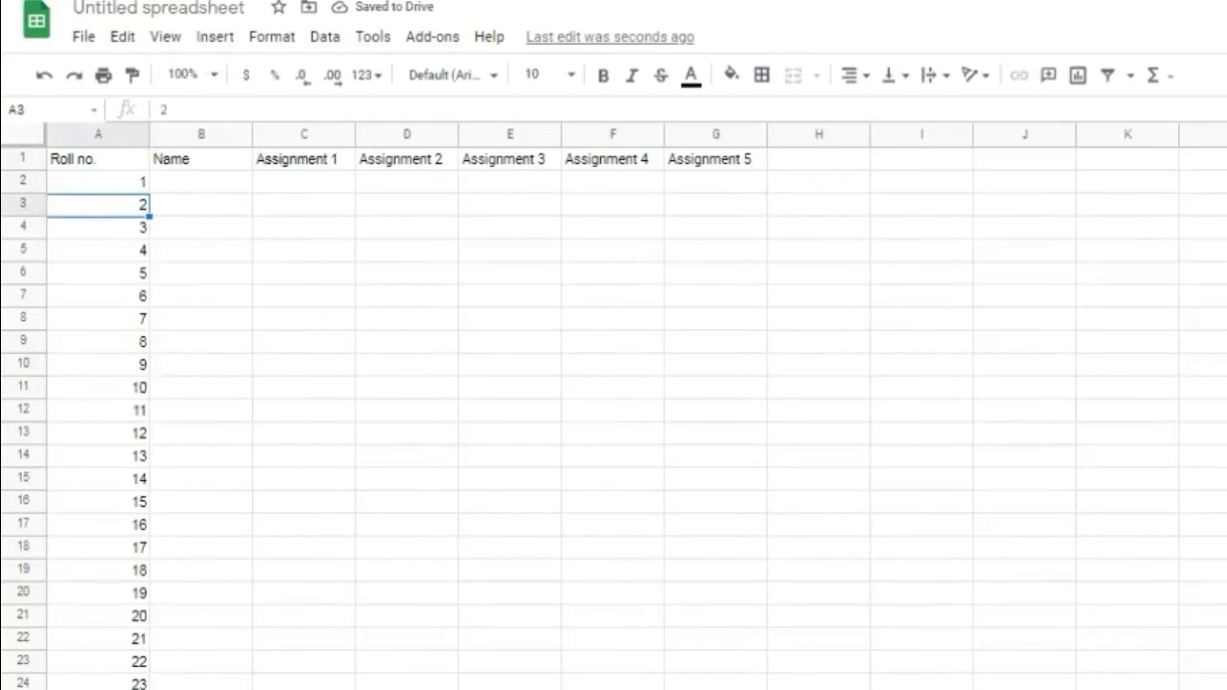
{"action": "scroll", "coordinate": [614, 413], "scroll_direction": "down", "scroll_amount": 15}
{"action": "scroll", "coordinate": [614, 412], "scroll_direction": "up", "scroll_amount": 15}
{"action": "left_click", "coordinate": [120, 157]}
Enter "Student" in cell B2 as the name for the first roll number
{"action": "left_click", "coordinate": [186, 182]}
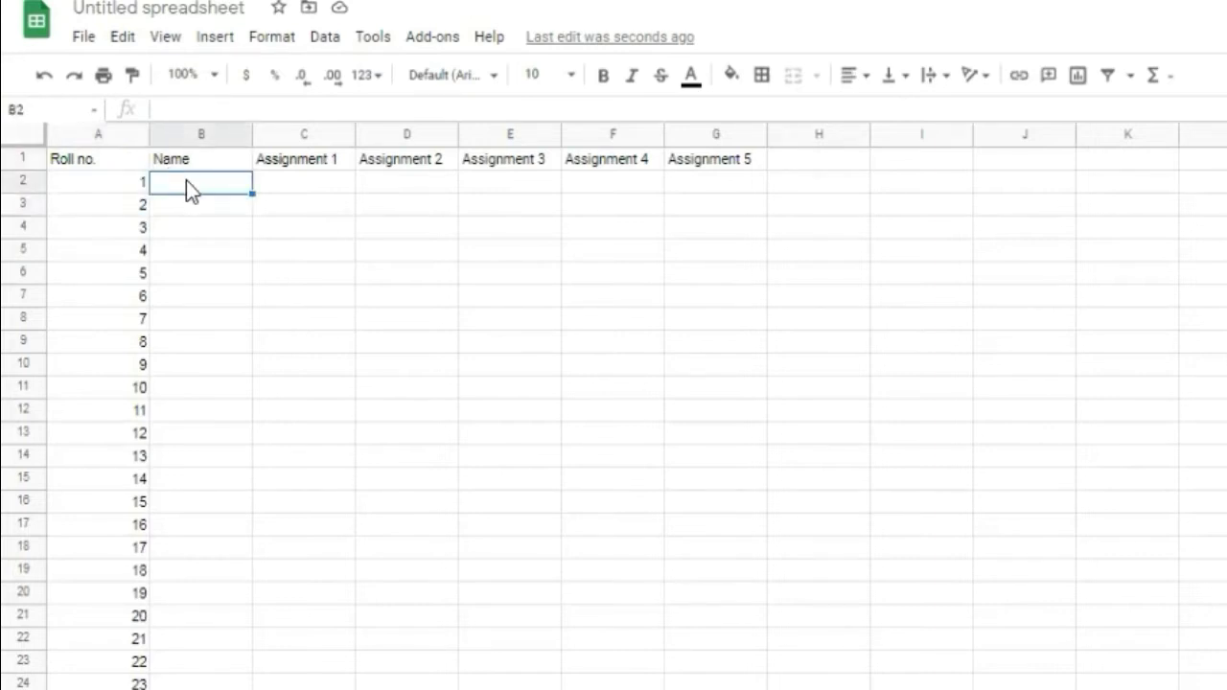
{"action": "type", "text": "Students"}
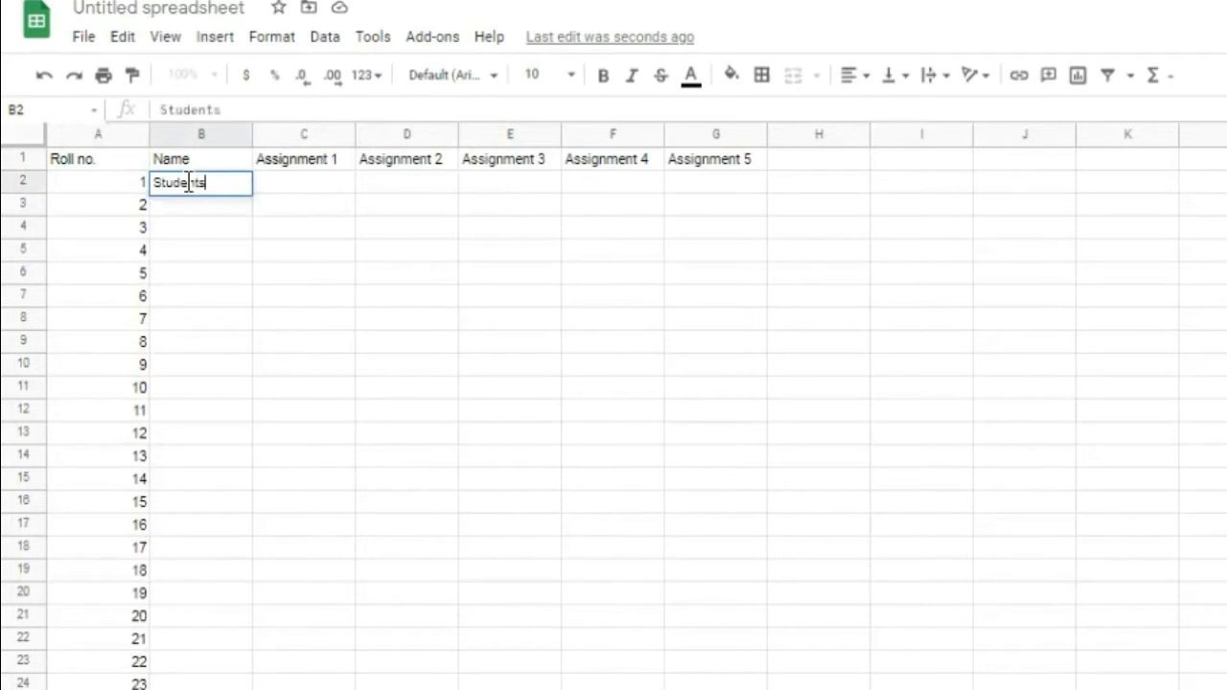
{"action": "key", "text": "BackSpace"}
{"action": "key", "text": "Tab"}
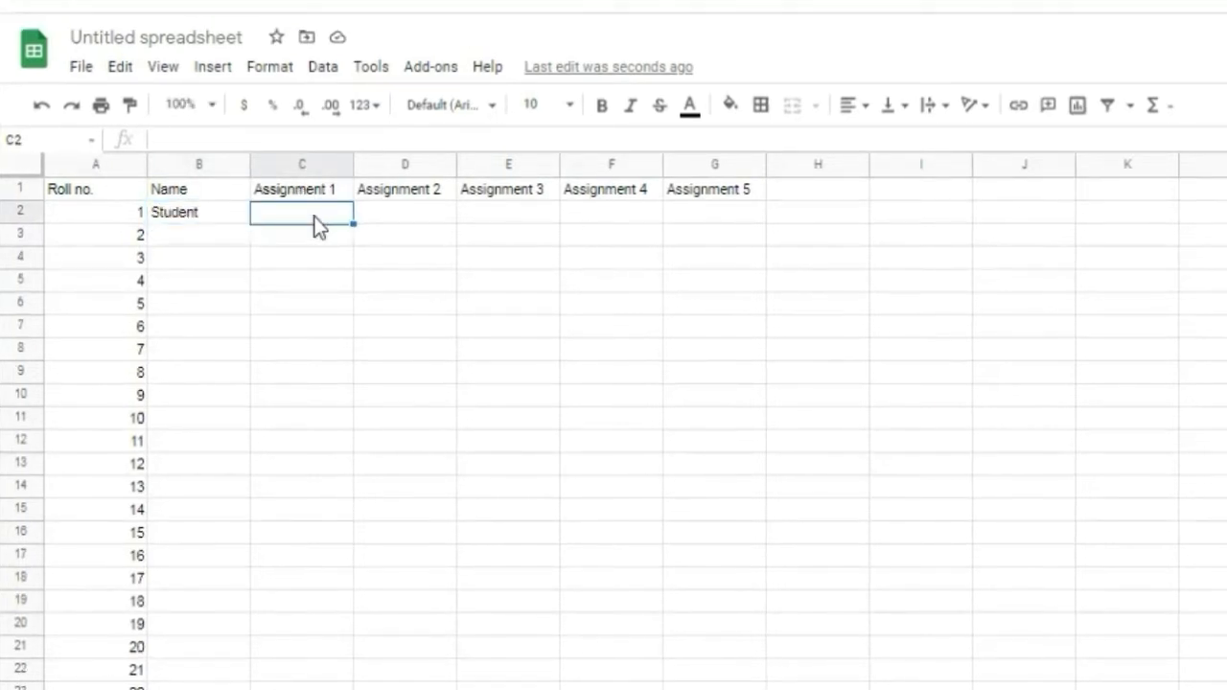
Enter the first student's marks 10, 9, 8, 8 and 7 for Assignments 1 to 5 in cells C2 to G2
{"action": "type", "text": "10"}
{"action": "key", "text": "Tab"}
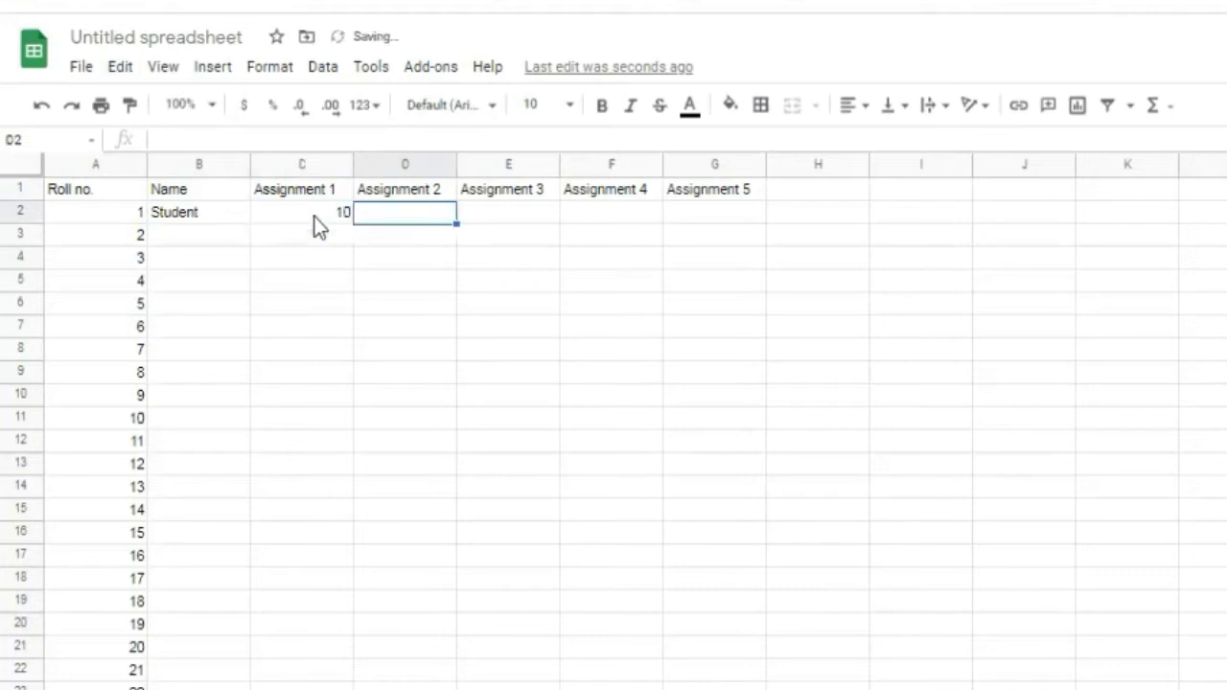
{"action": "type", "text": "9"}
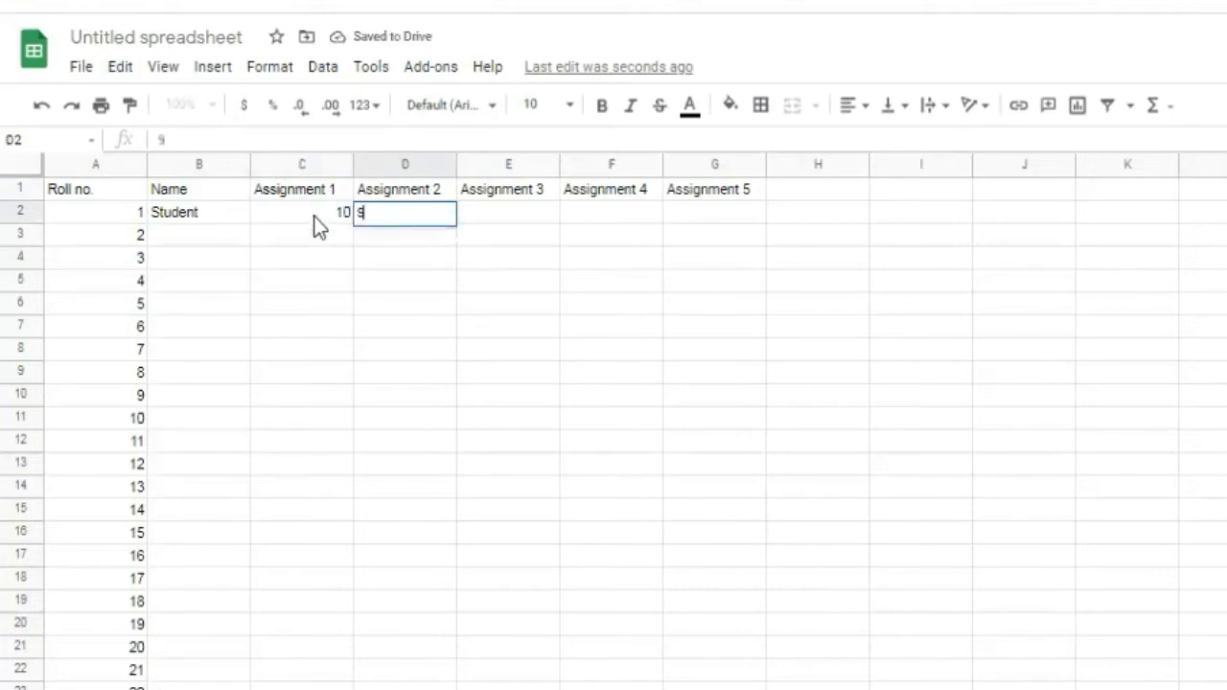
{"action": "key", "text": "Tab"}
{"action": "type", "text": "8"}
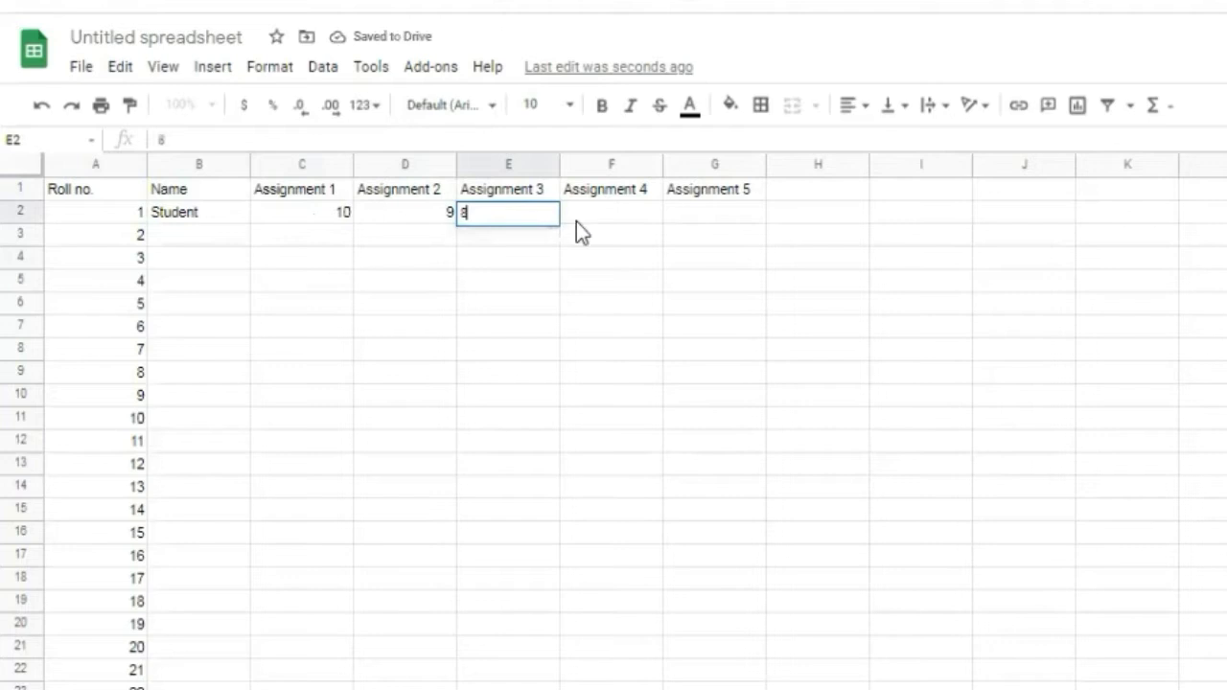
{"action": "left_click", "coordinate": [593, 220]}
{"action": "type", "text": "8"}
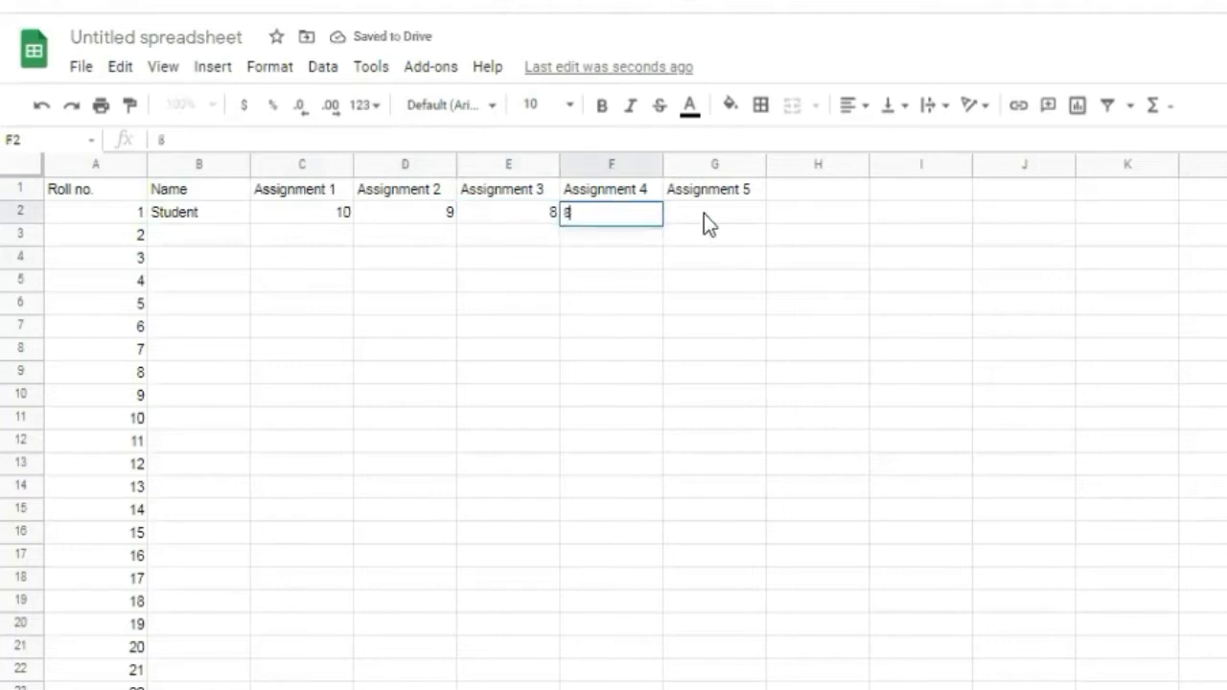
{"action": "left_click", "coordinate": [706, 217]}
{"action": "type", "text": "7"}
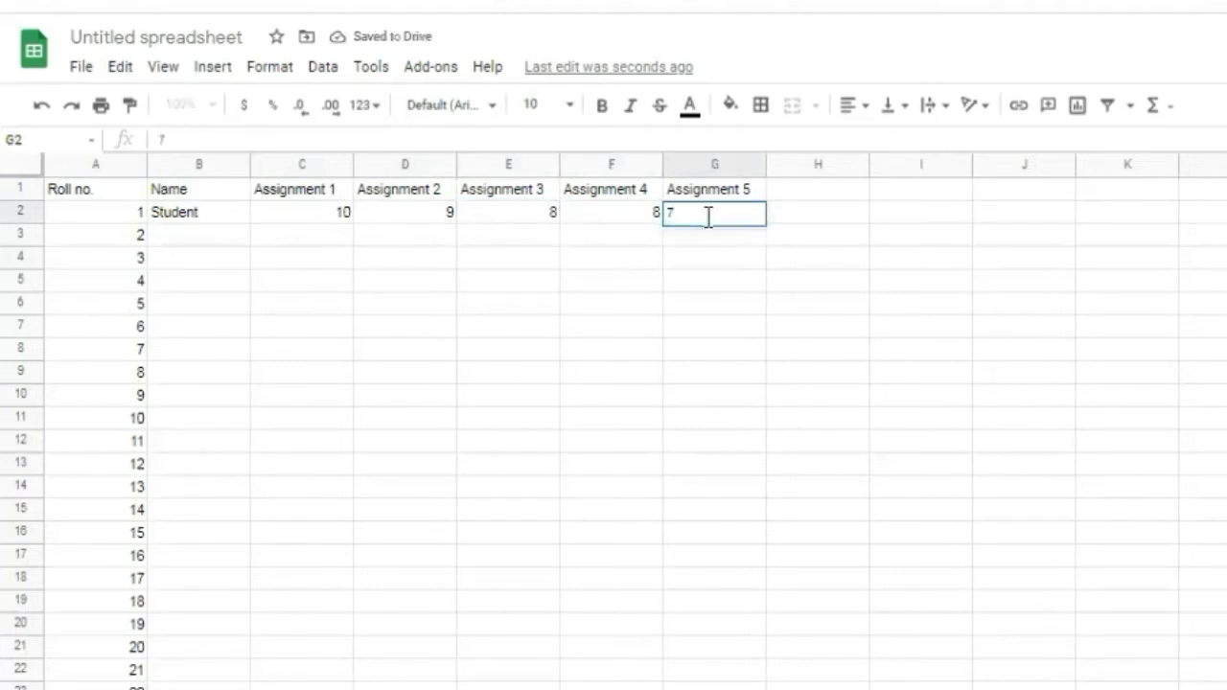
{"action": "left_click", "coordinate": [801, 218]}
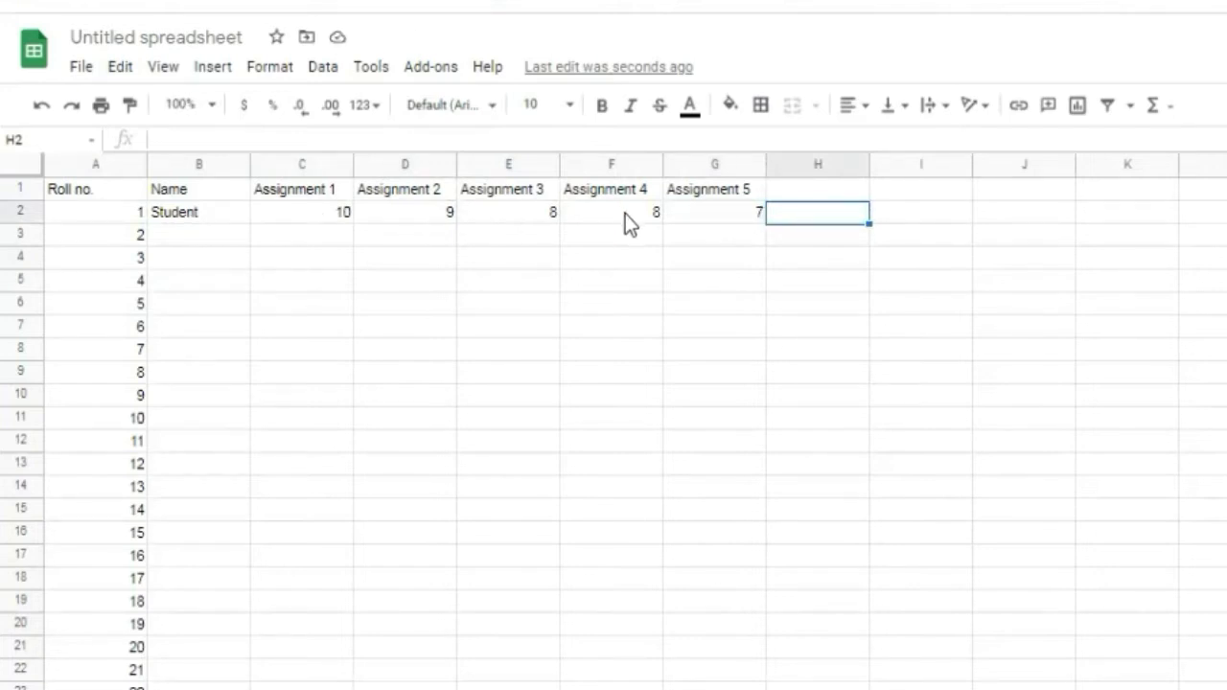
Add the heading "Total" in cell H1 for the column after Assignment 5
{"action": "left_click", "coordinate": [813, 189]}
{"action": "type", "text": "Total"}
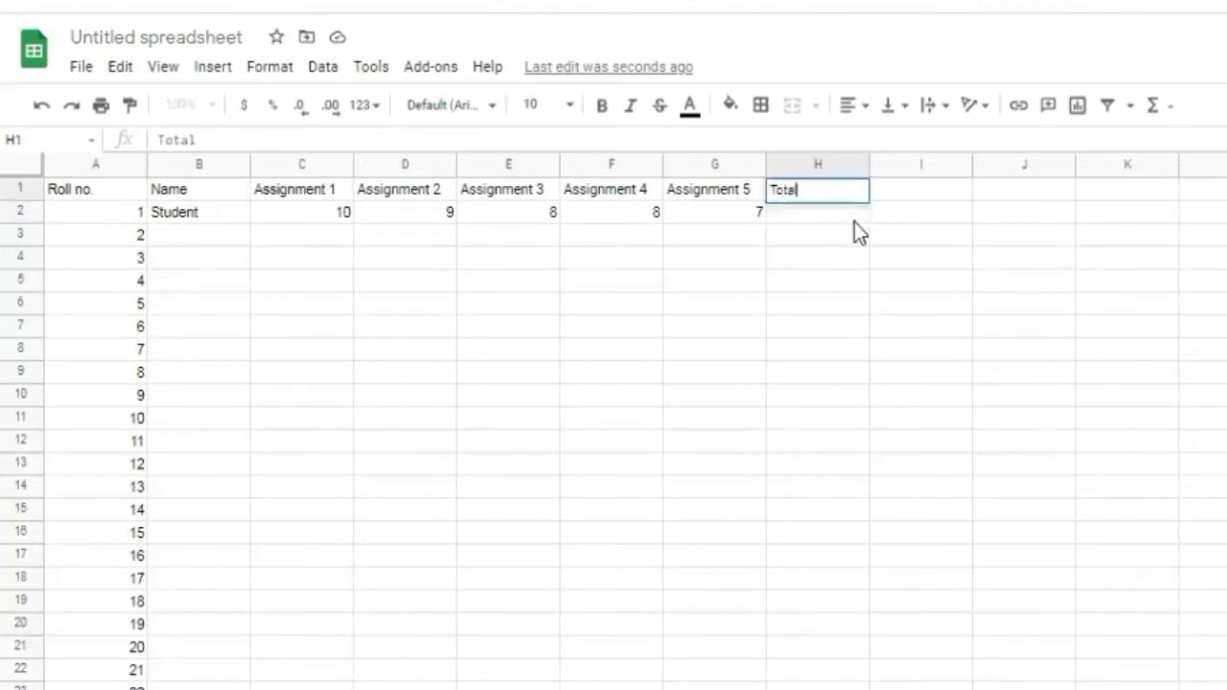
{"action": "left_click", "coordinate": [844, 218]}
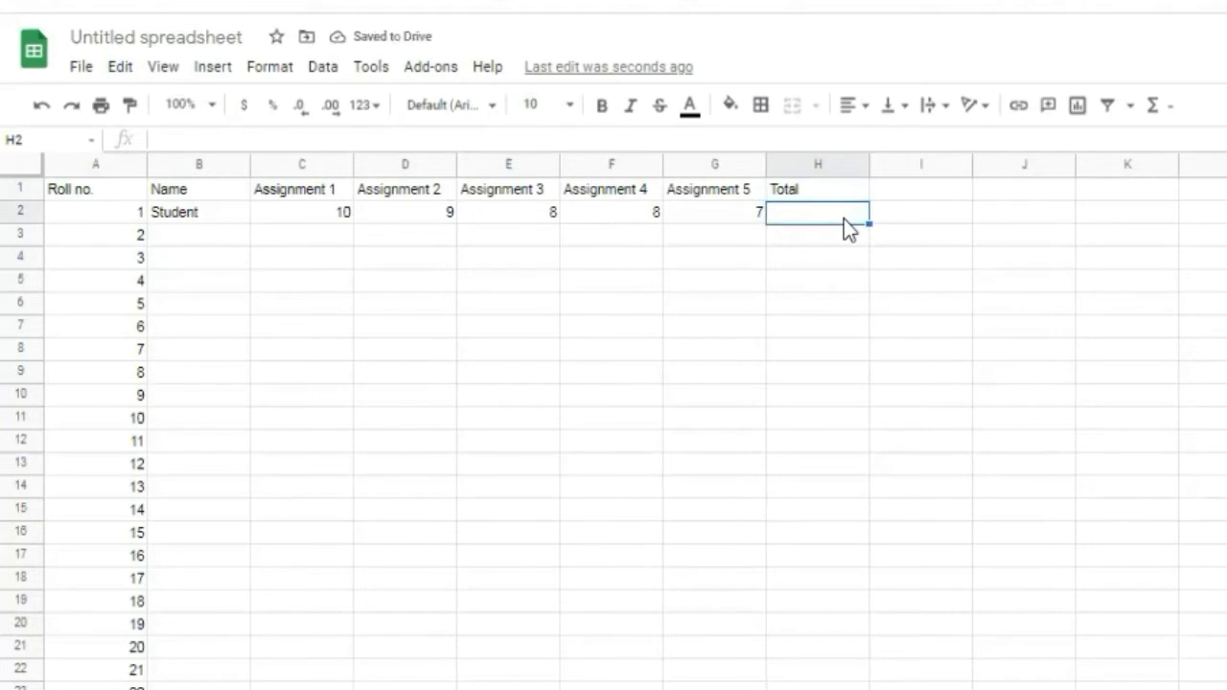
Enter the suggested formula =SUM(C2:G2) in cell H2 and check the first and last marks it adds up
{"action": "type", "text": "="}
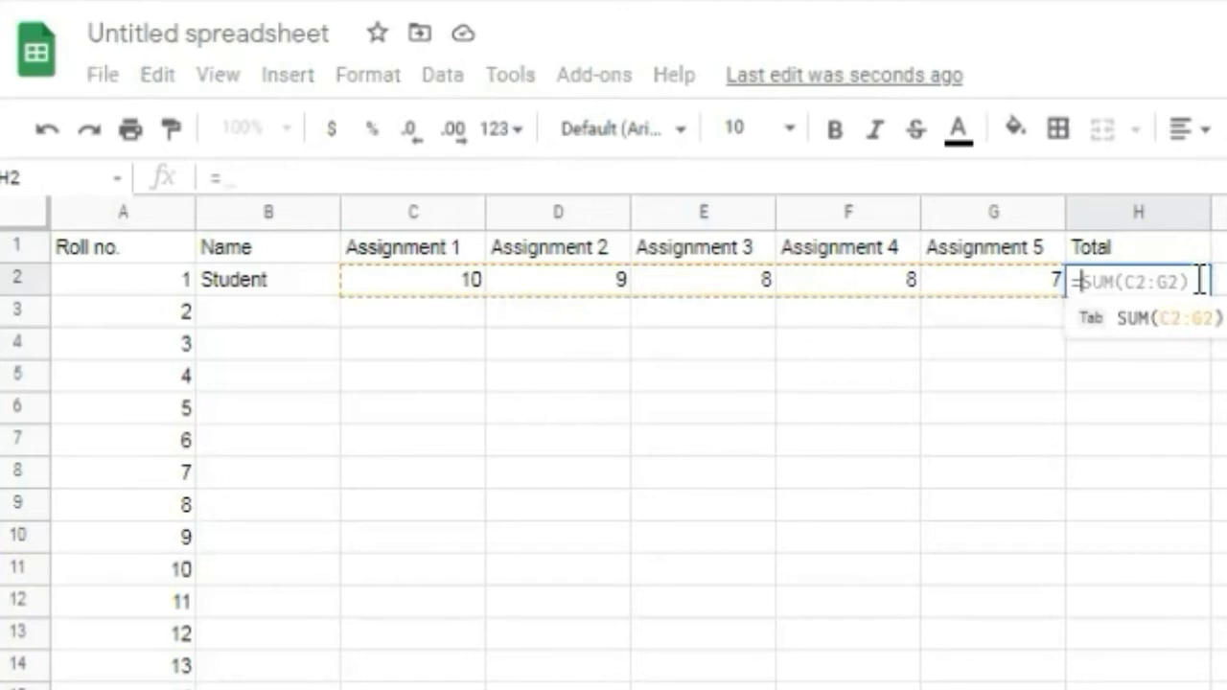
{"action": "key", "text": "Tab"}
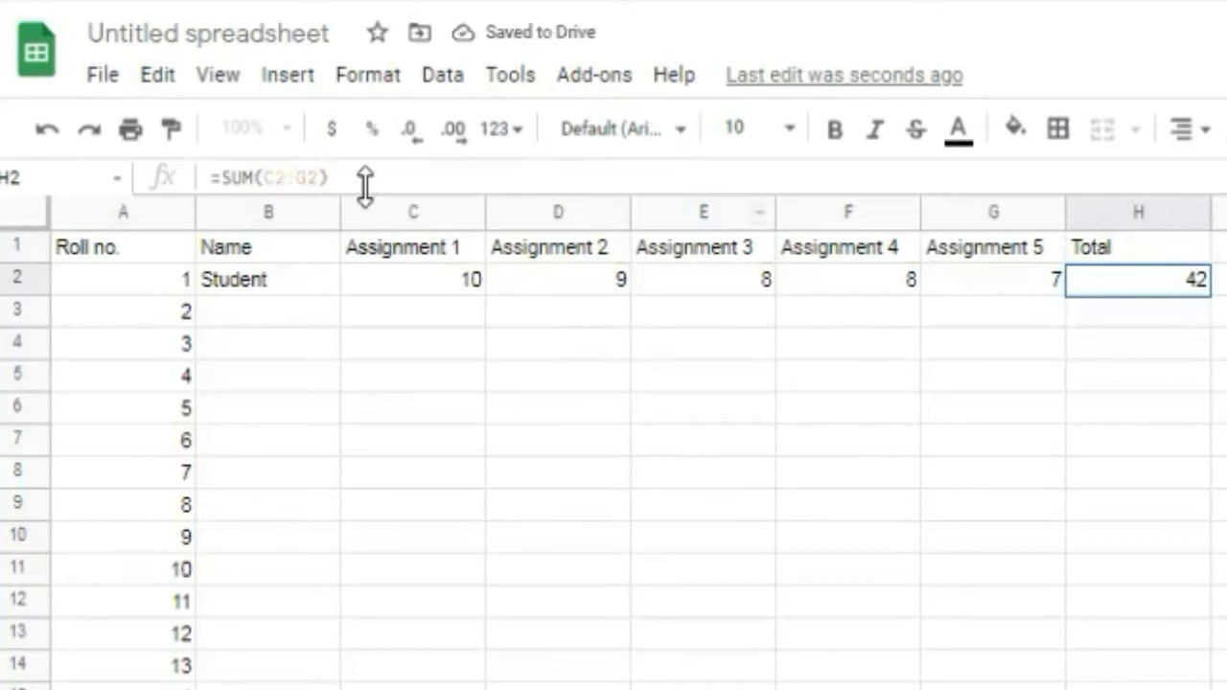
{"action": "left_click", "coordinate": [412, 284]}
{"action": "left_click", "coordinate": [1009, 280]}
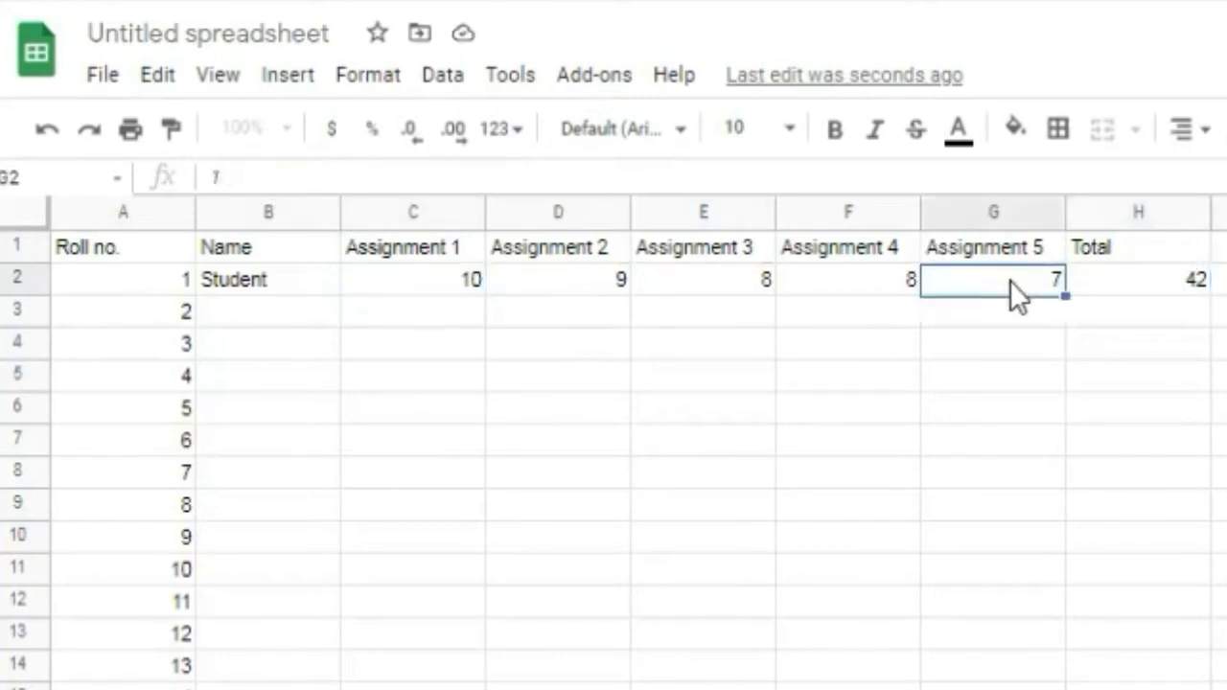
{"action": "left_click", "coordinate": [1168, 278]}
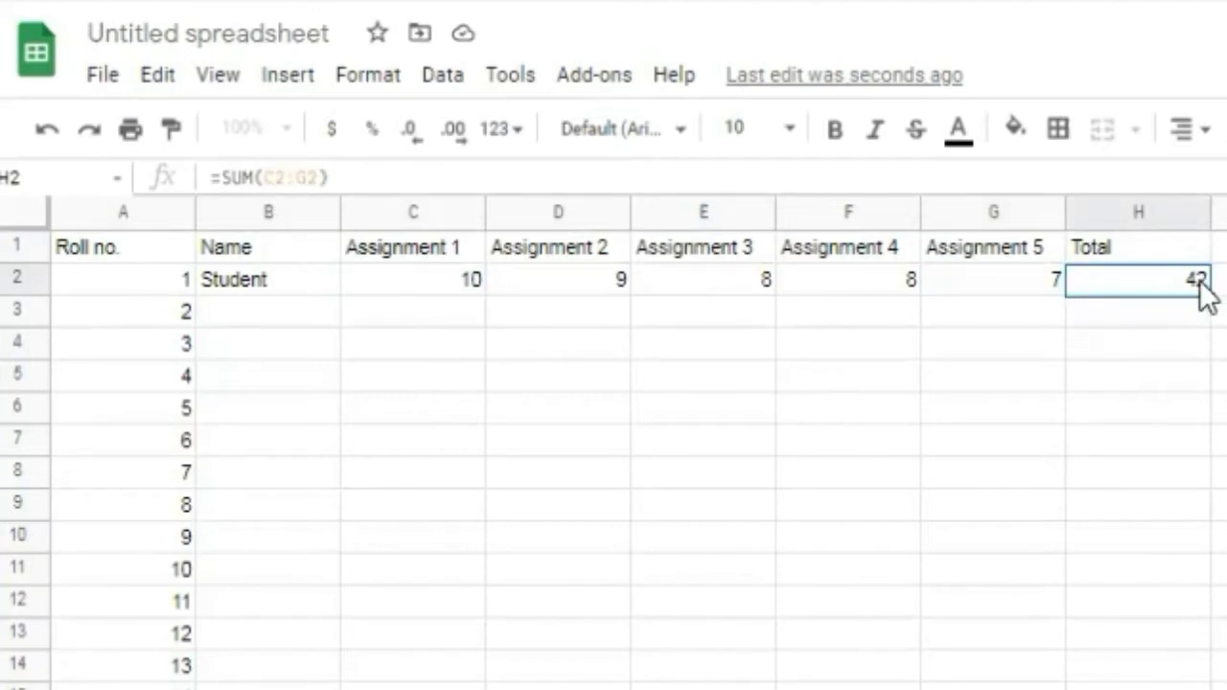
Clear cell H2 and total the first student's marks again by inserting the SUM function with the range C2:G2
{"action": "key", "text": "Delete"}
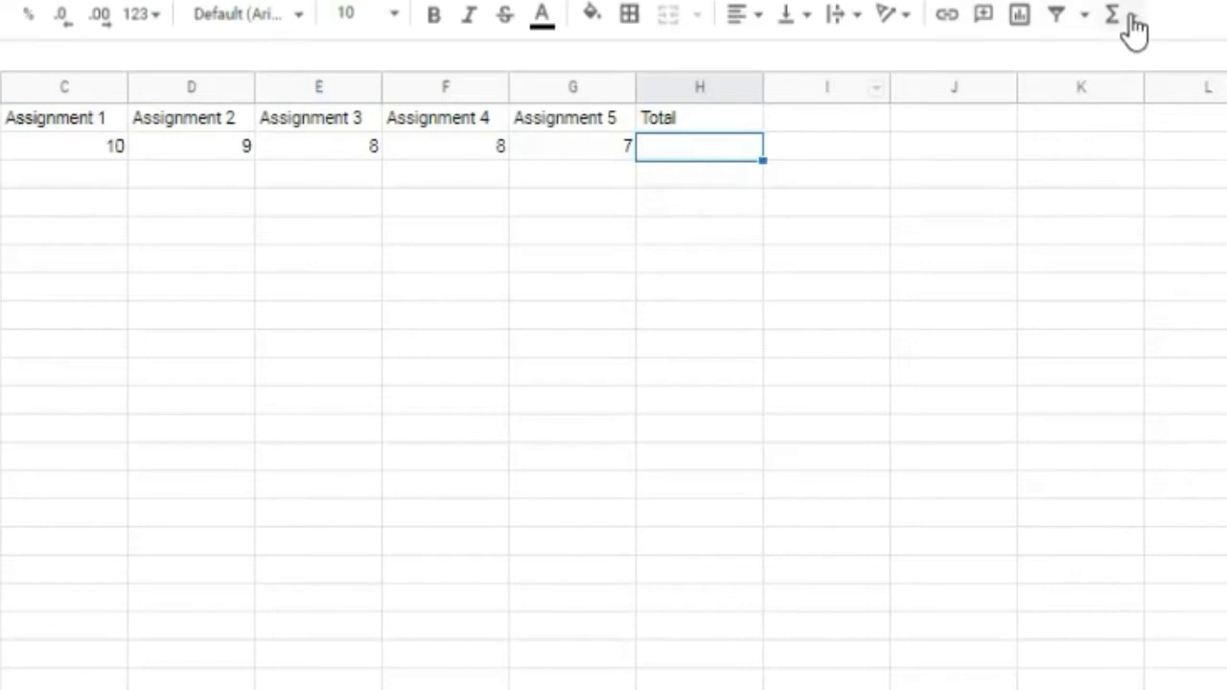
{"action": "left_click", "coordinate": [1136, 17]}
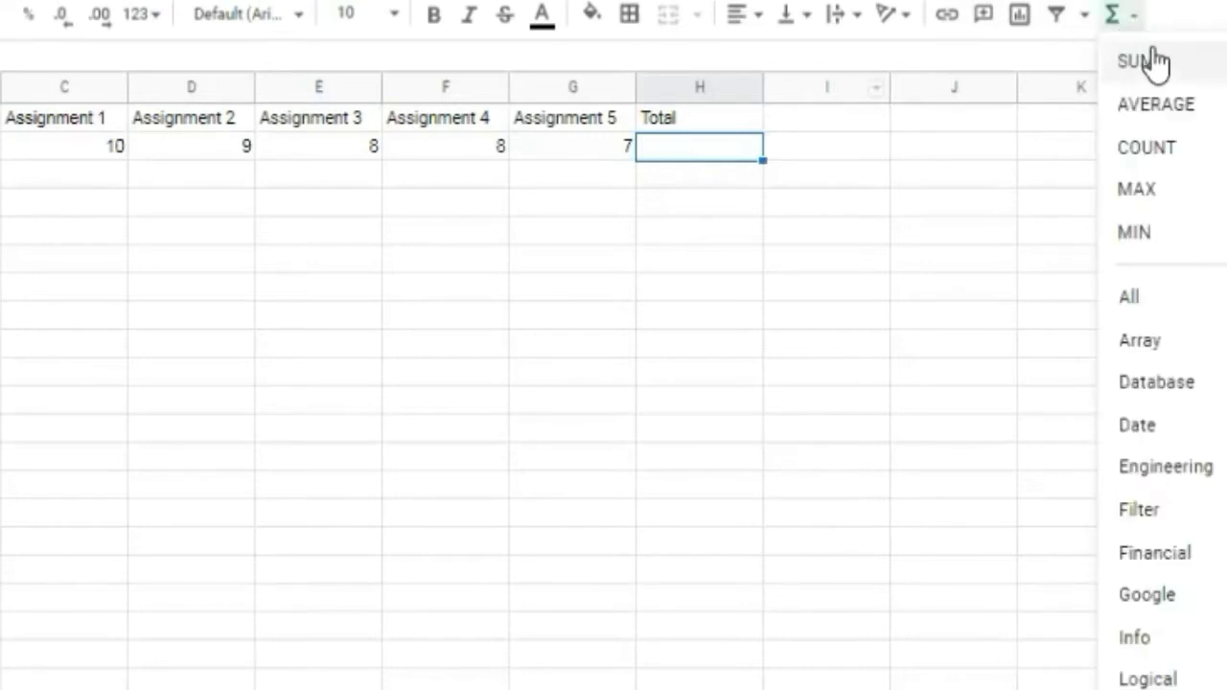
{"action": "left_click", "coordinate": [1153, 65]}
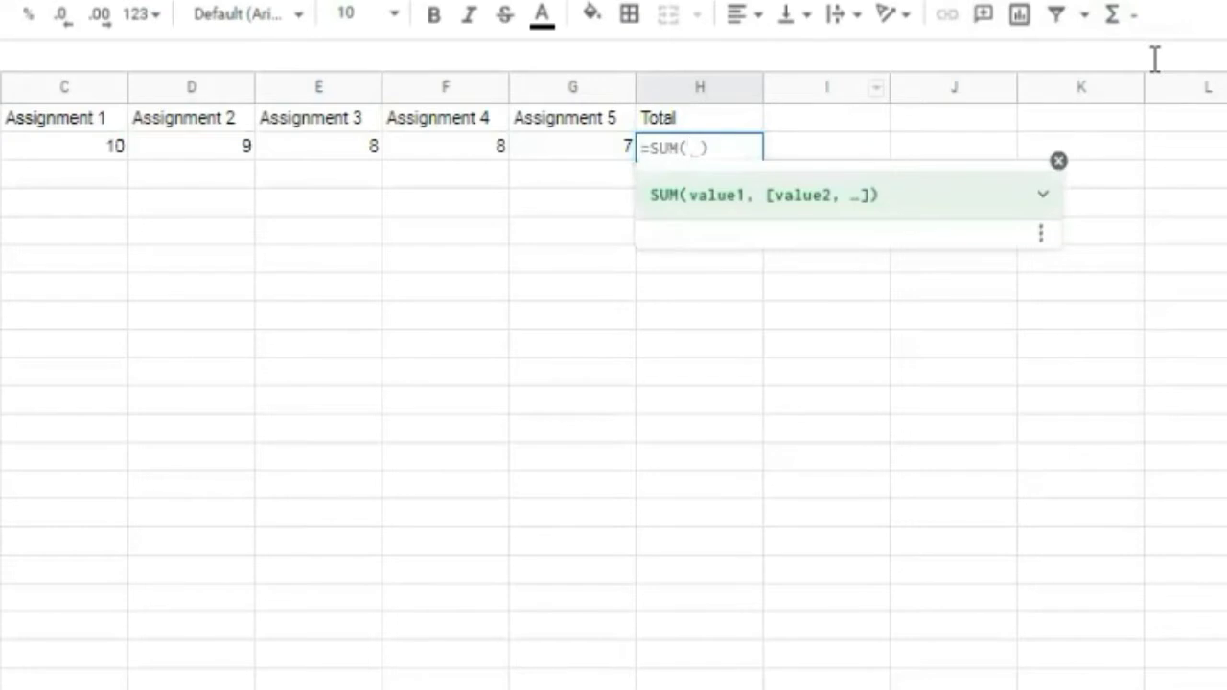
{"action": "type", "text": "C2"}
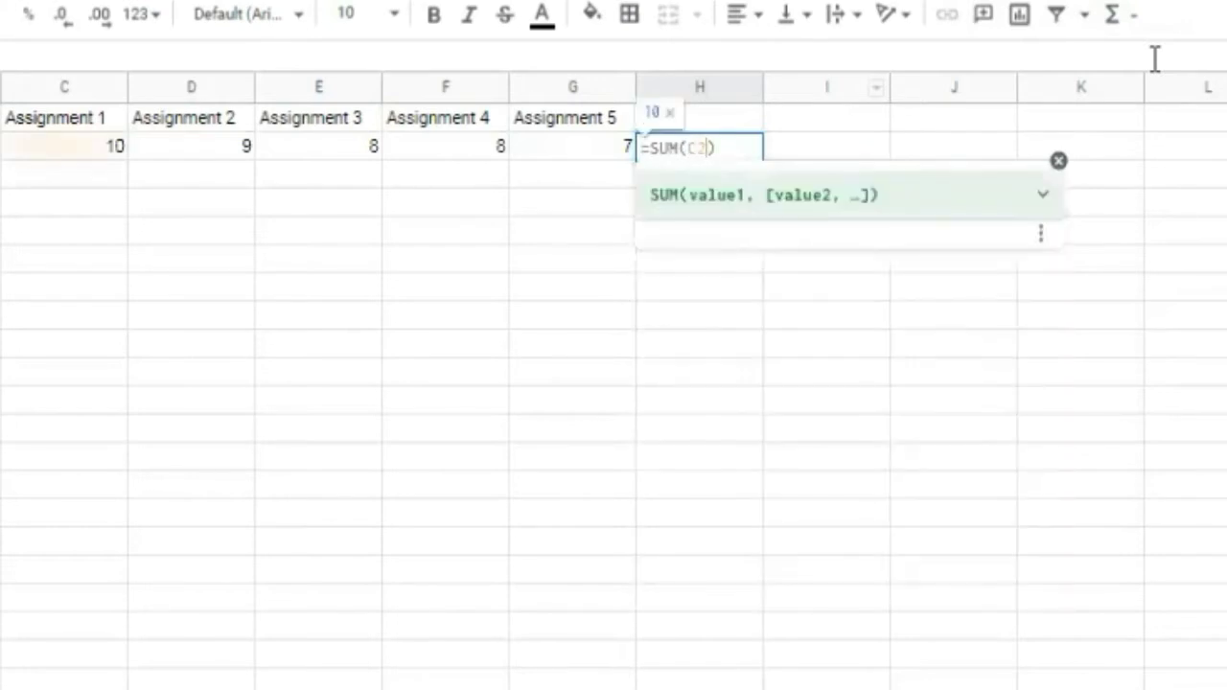
{"action": "type", "text": ":"}
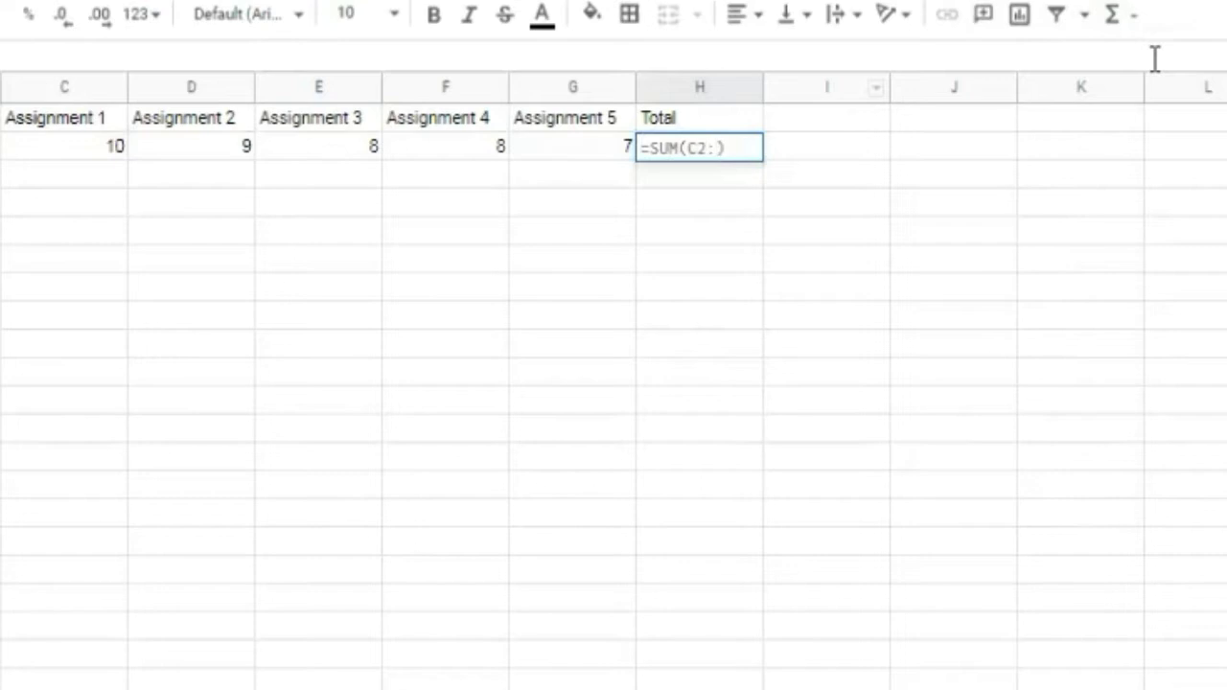
{"action": "type", "text": "G2"}
{"action": "key", "text": "Return"}
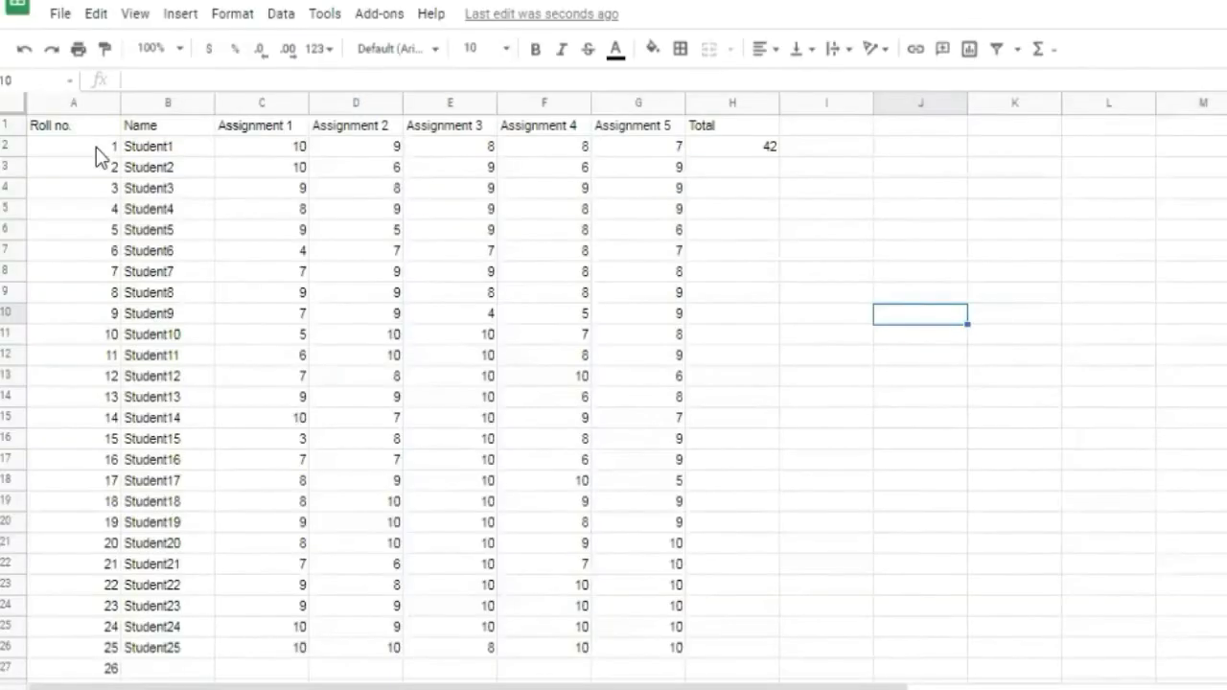
Reduce the roll number list to 25 by changing the formula in cell A2 to =SEQUENCE(25)
{"action": "left_click", "coordinate": [96, 149]}
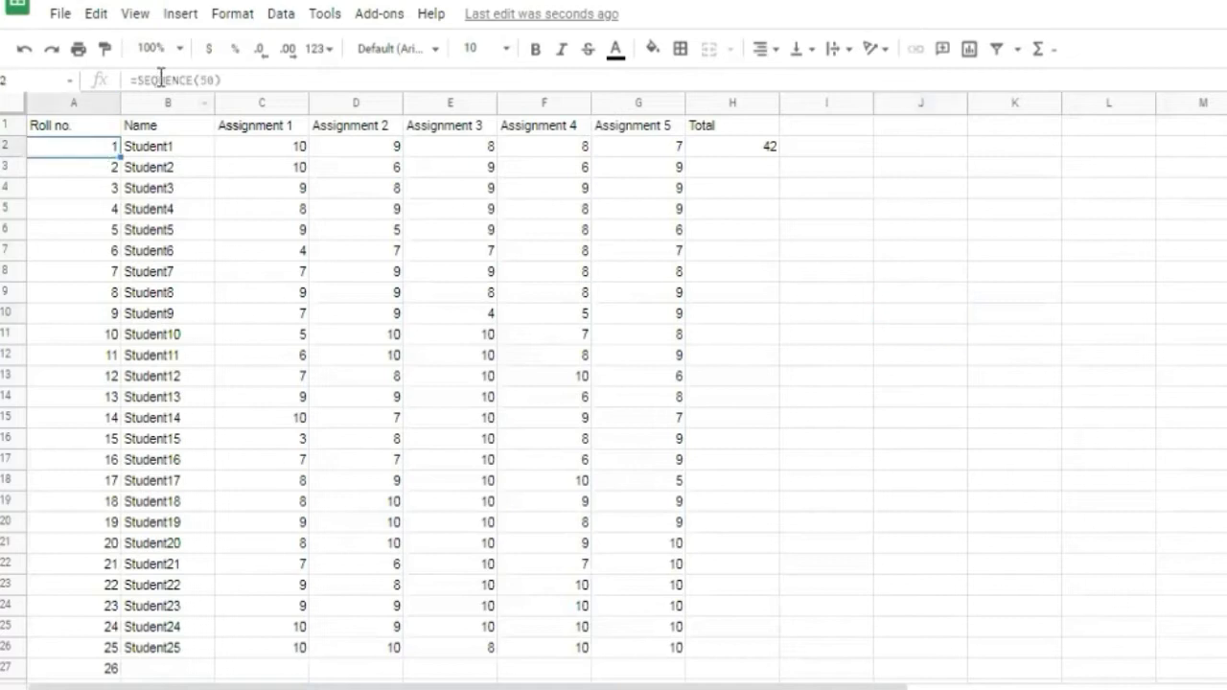
{"action": "left_click", "coordinate": [217, 80]}
{"action": "key", "text": "BackSpace"}
{"action": "key", "text": "BackSpace"}
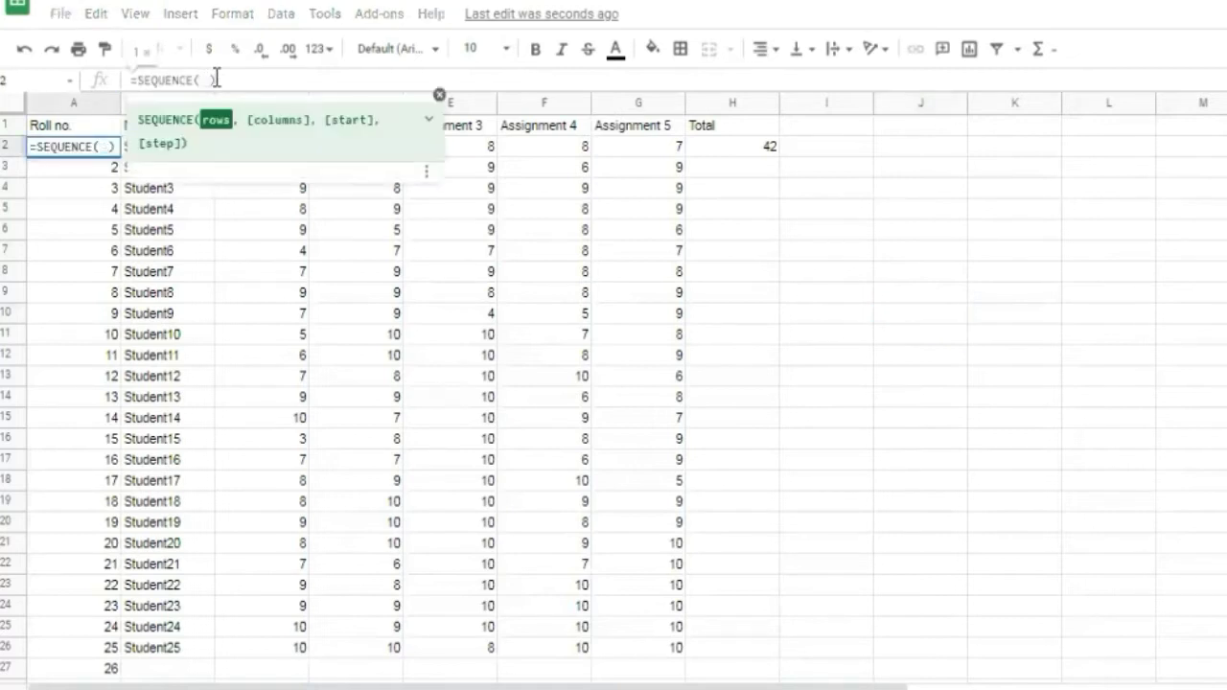
{"action": "type", "text": "25"}
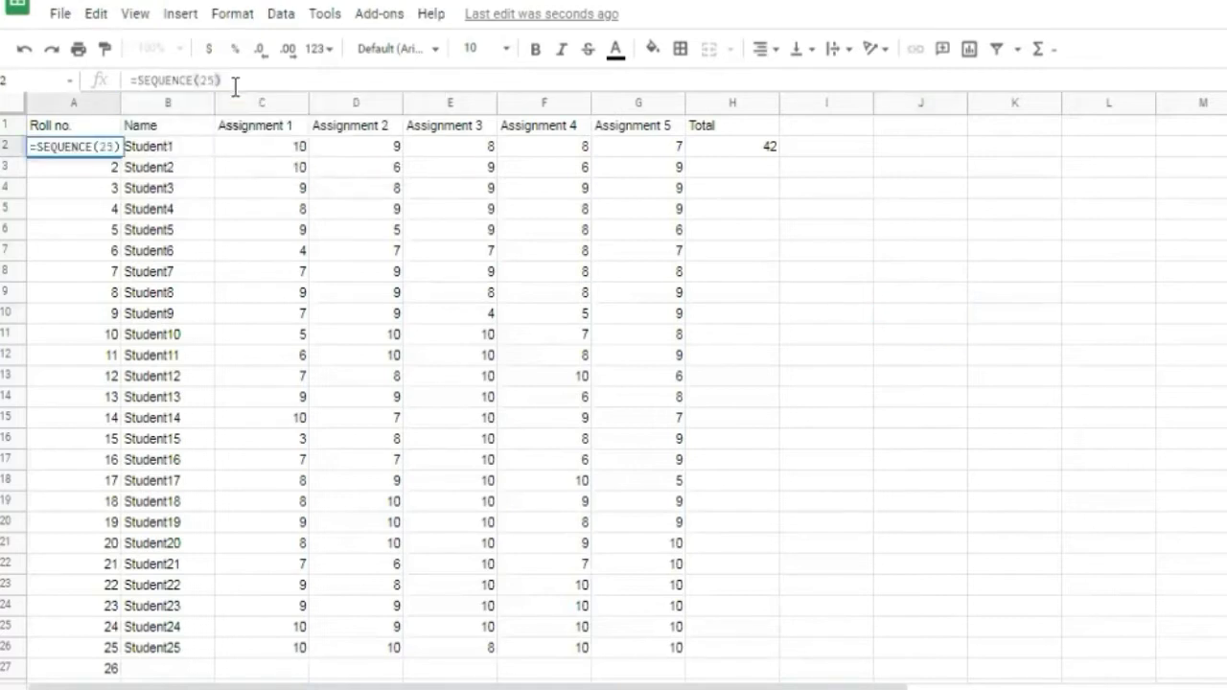
{"action": "key", "text": "Return"}
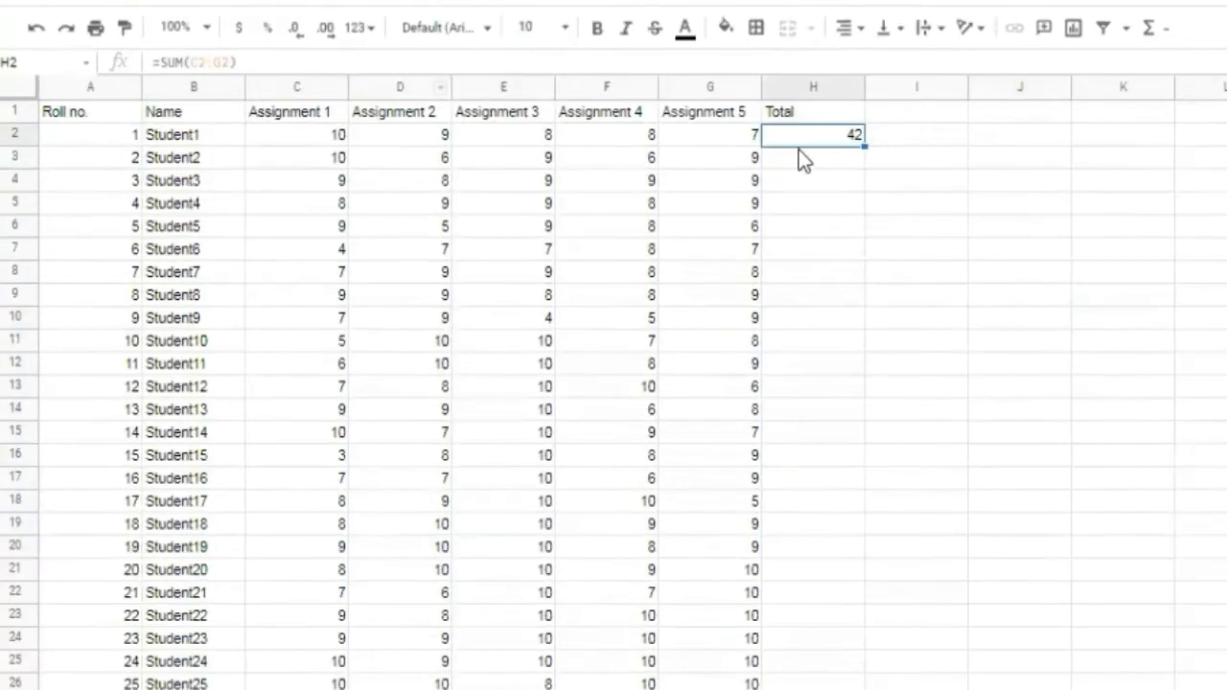
Enter the formula =sum(C3:G3) in cell H3 to total the marks of Student2
{"action": "left_click", "coordinate": [727, 168]}
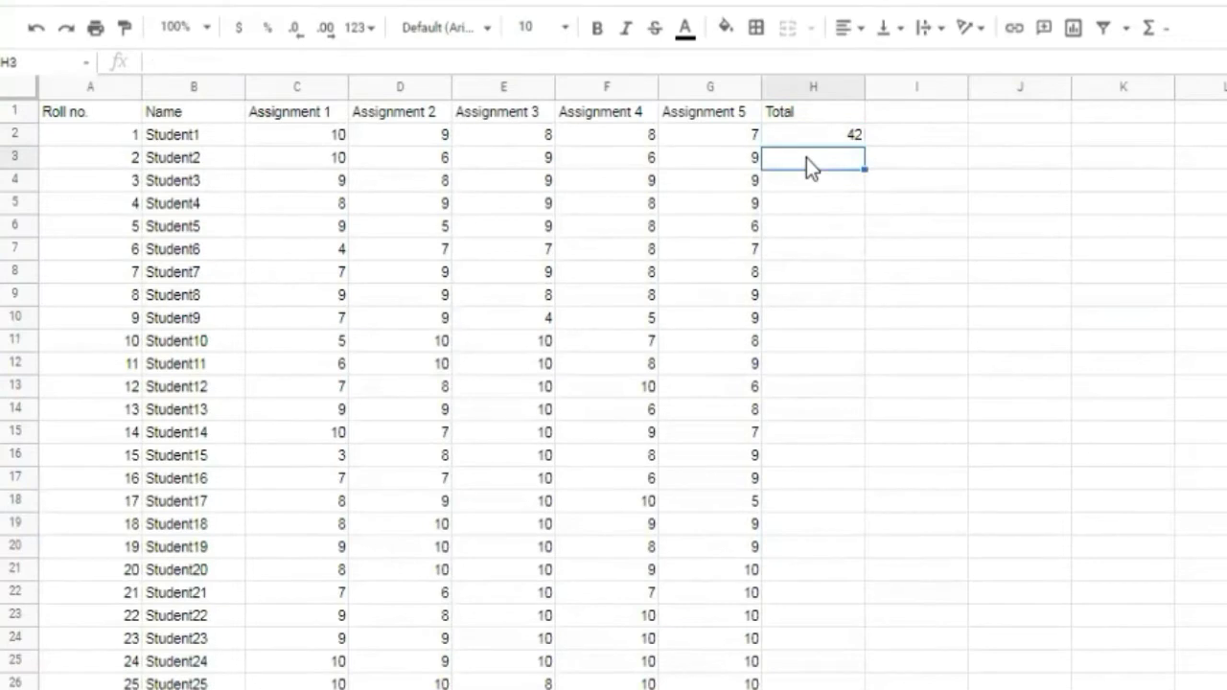
{"action": "type", "text": "="}
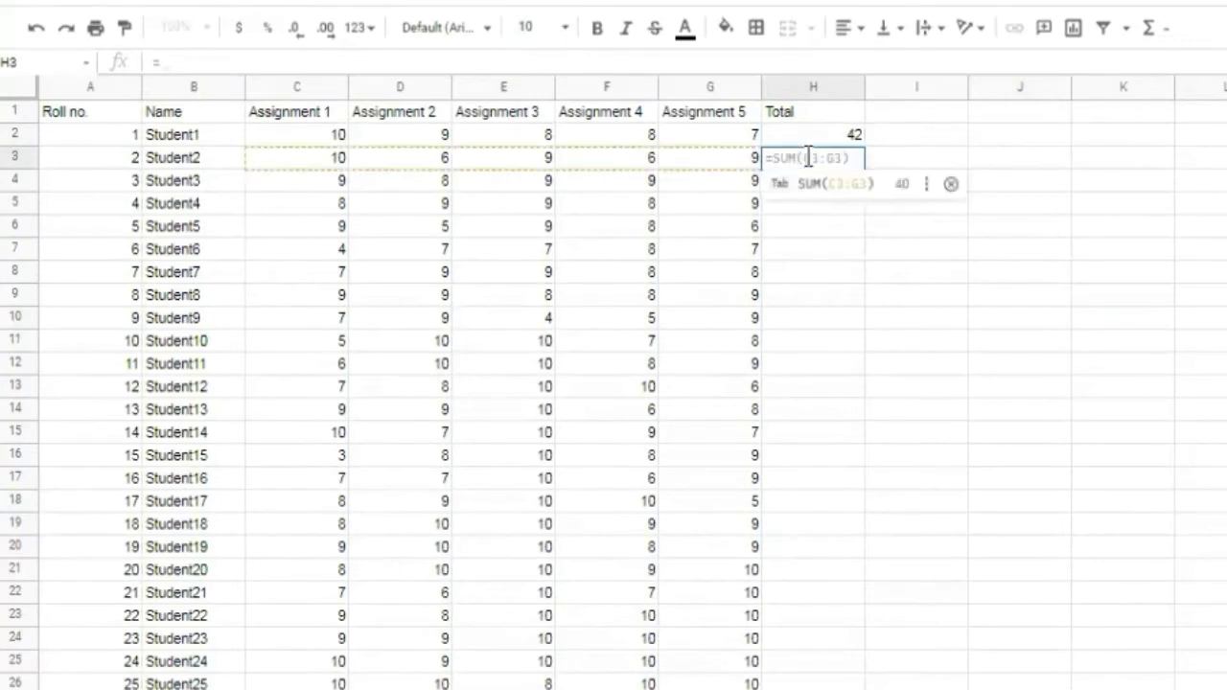
{"action": "type", "text": "sum"}
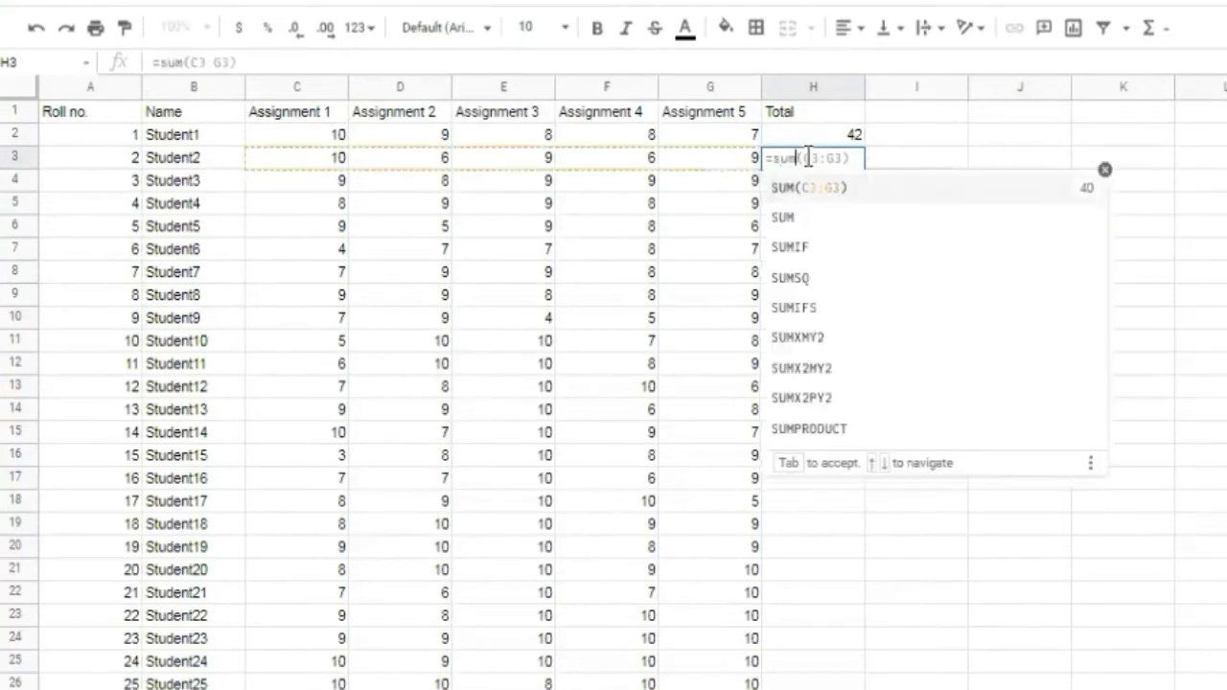
{"action": "type", "text": "("}
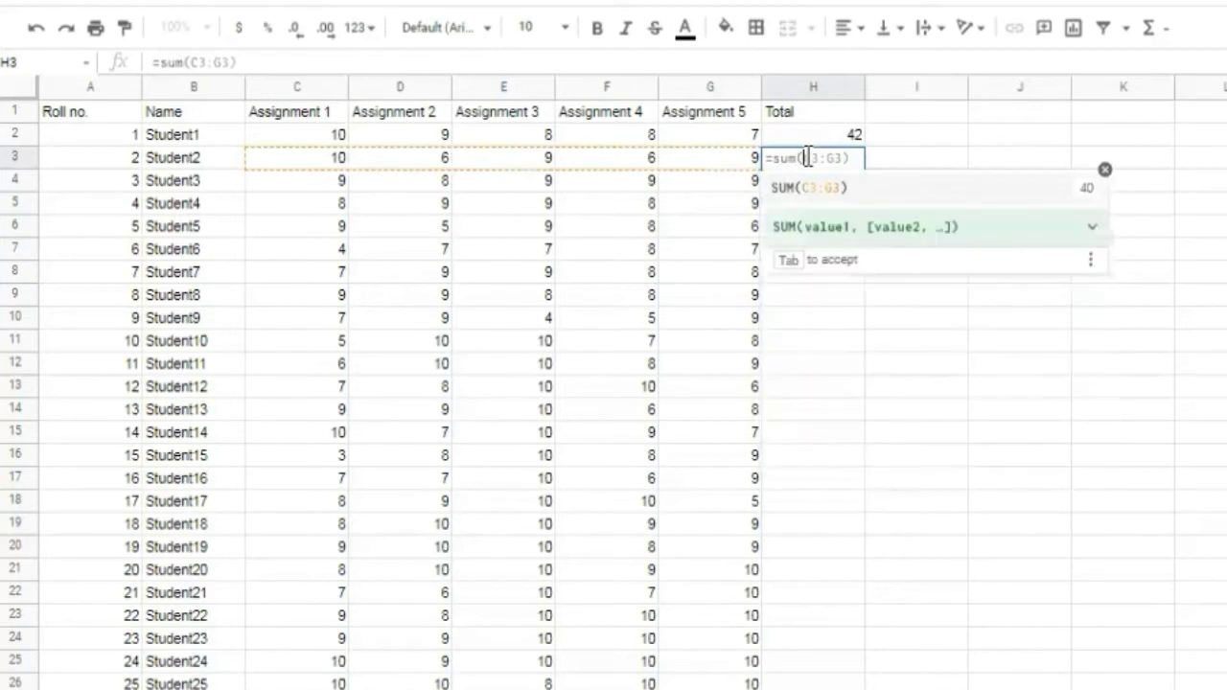
{"action": "left_click", "coordinate": [306, 162]}
{"action": "type", "text": ":G3)"}
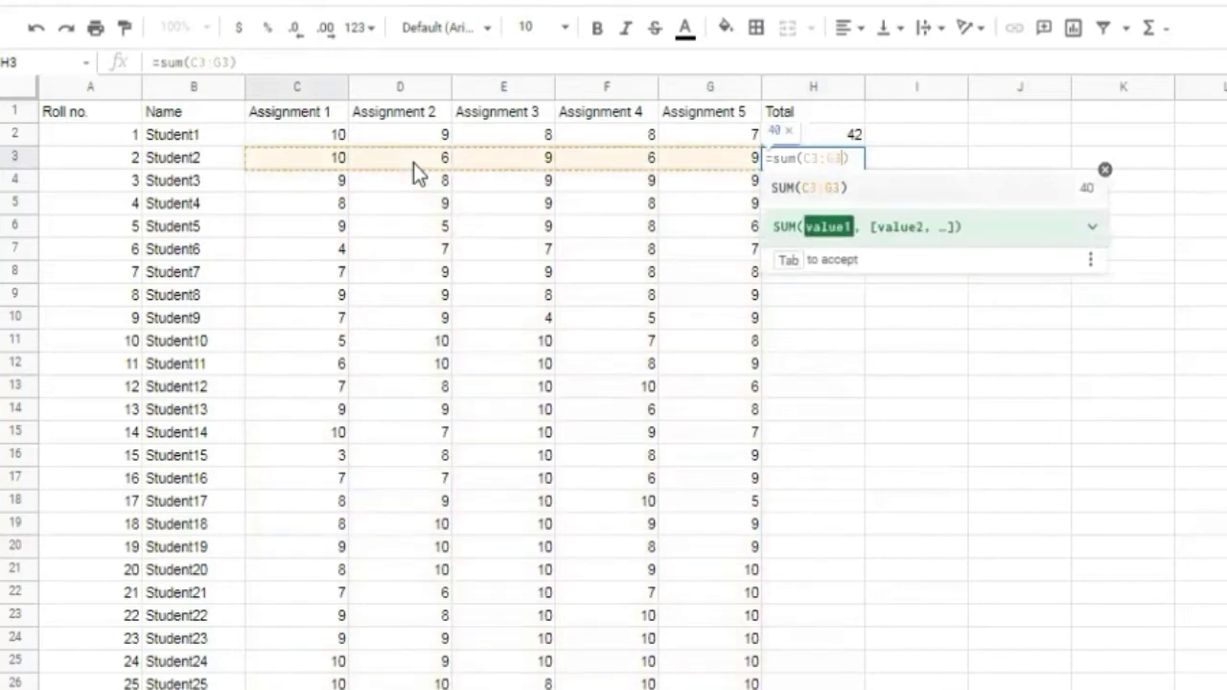
{"action": "key", "text": "Return"}
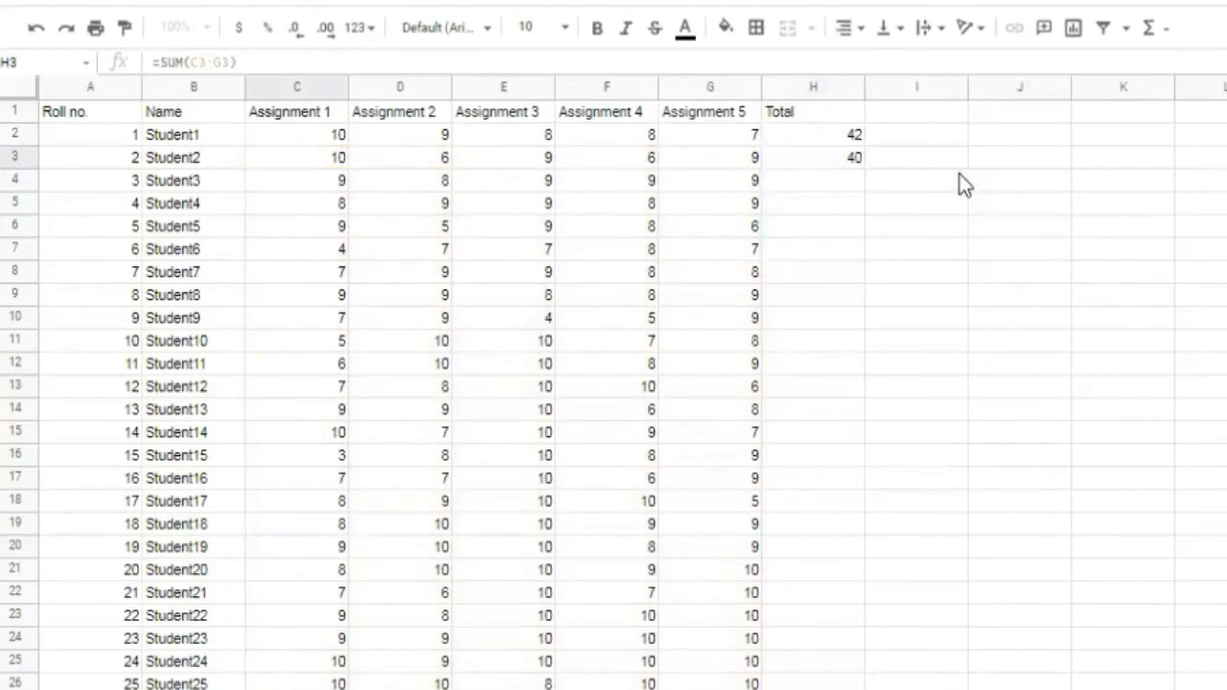
Clear cell H3 and try to insert the SUM function there with a range from C3 to G3 picked in the sheet
{"action": "left_click", "coordinate": [811, 157]}
{"action": "key", "text": "Delete"}
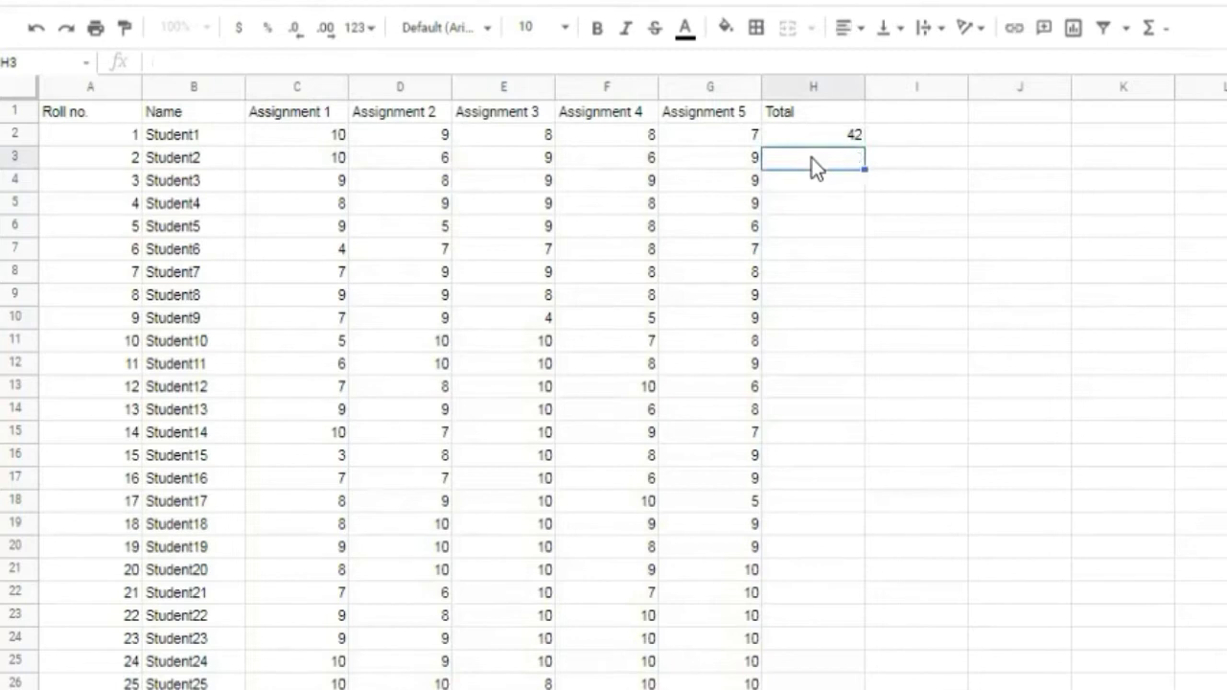
{"action": "left_click", "coordinate": [1150, 29]}
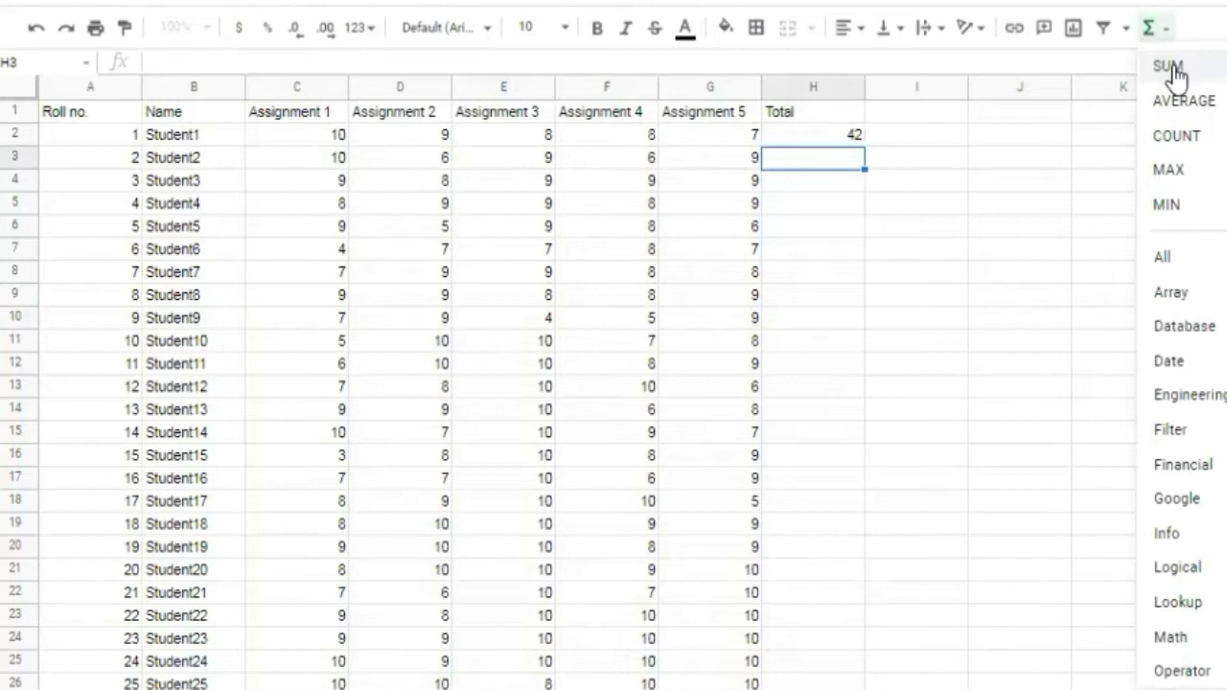
{"action": "left_click", "coordinate": [1171, 69]}
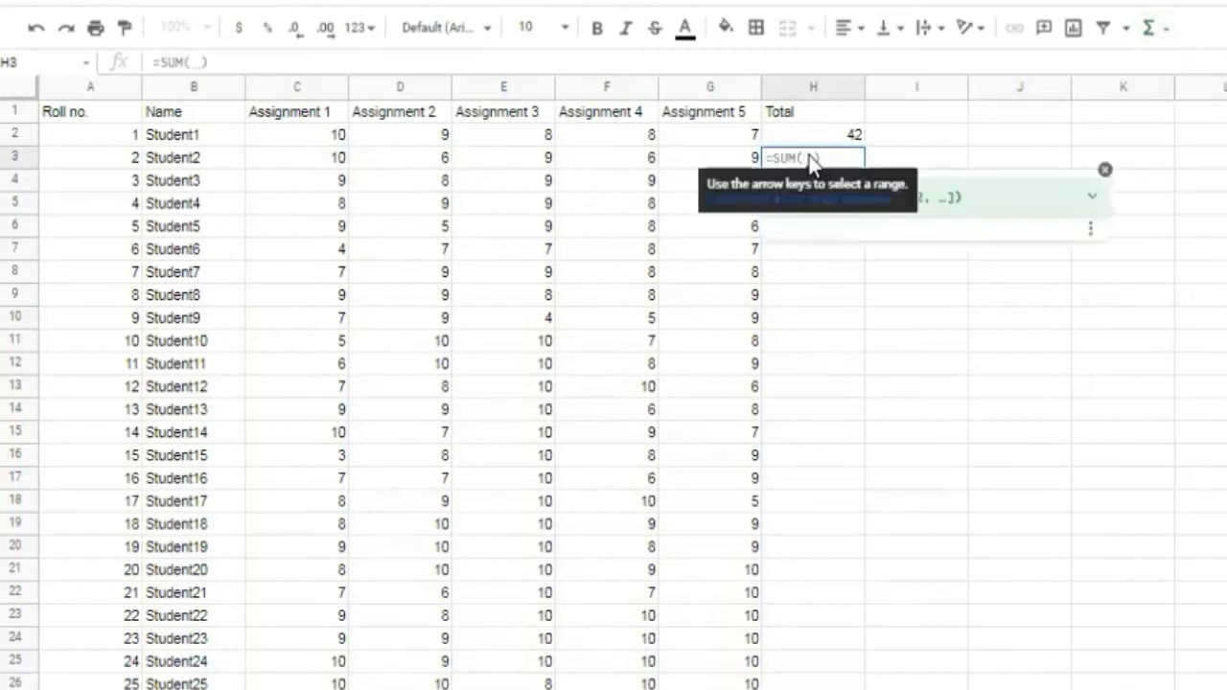
{"action": "left_click", "coordinate": [301, 160]}
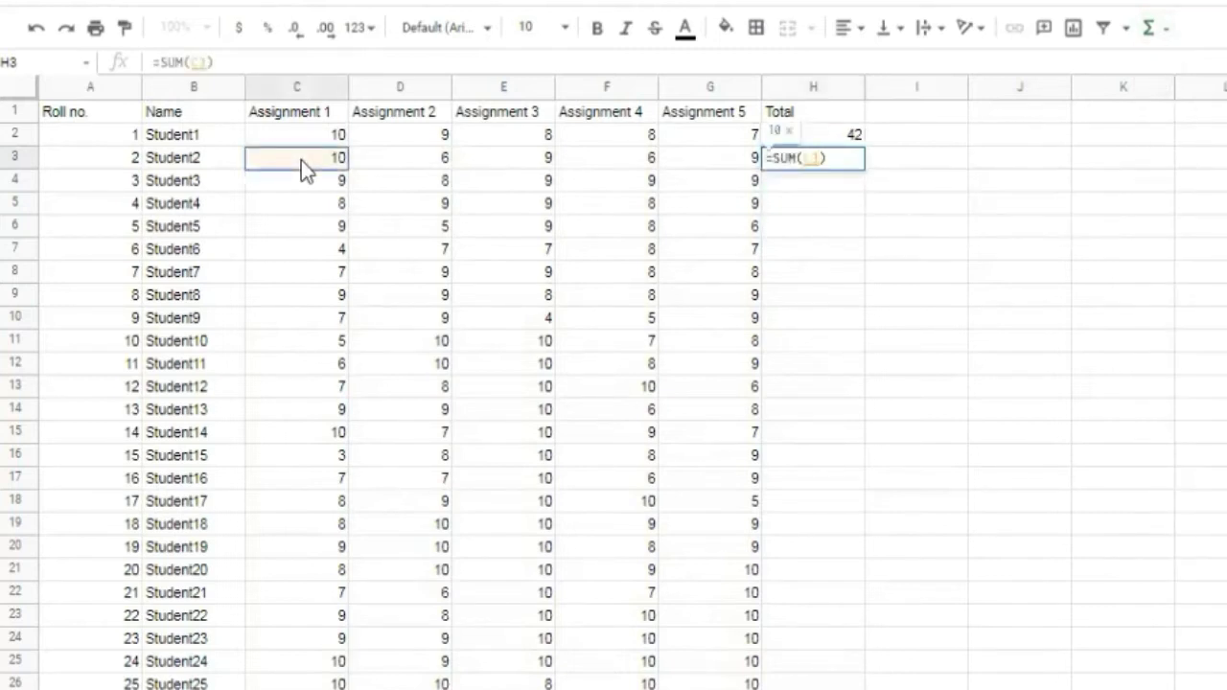
{"action": "type", "text": ":"}
{"action": "left_click", "coordinate": [722, 157]}
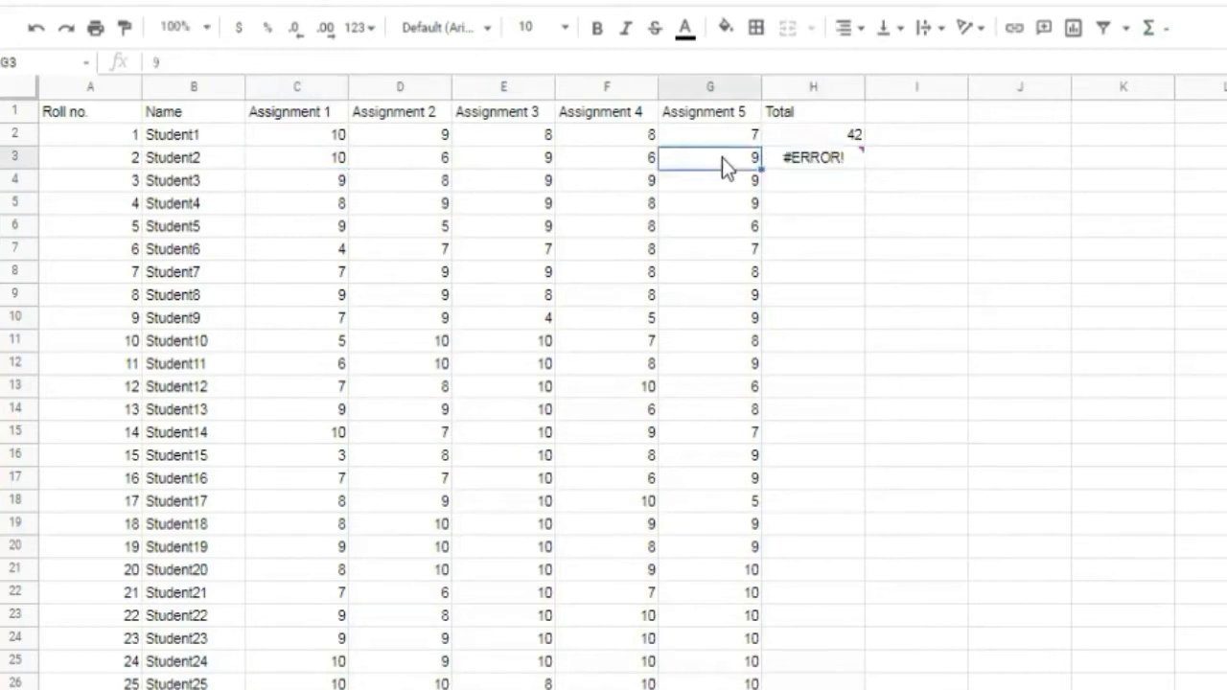
Try to complete the formula =SUM(C3:) in cell H3 by picking G3, and clear the cell
{"action": "left_click", "coordinate": [815, 158]}
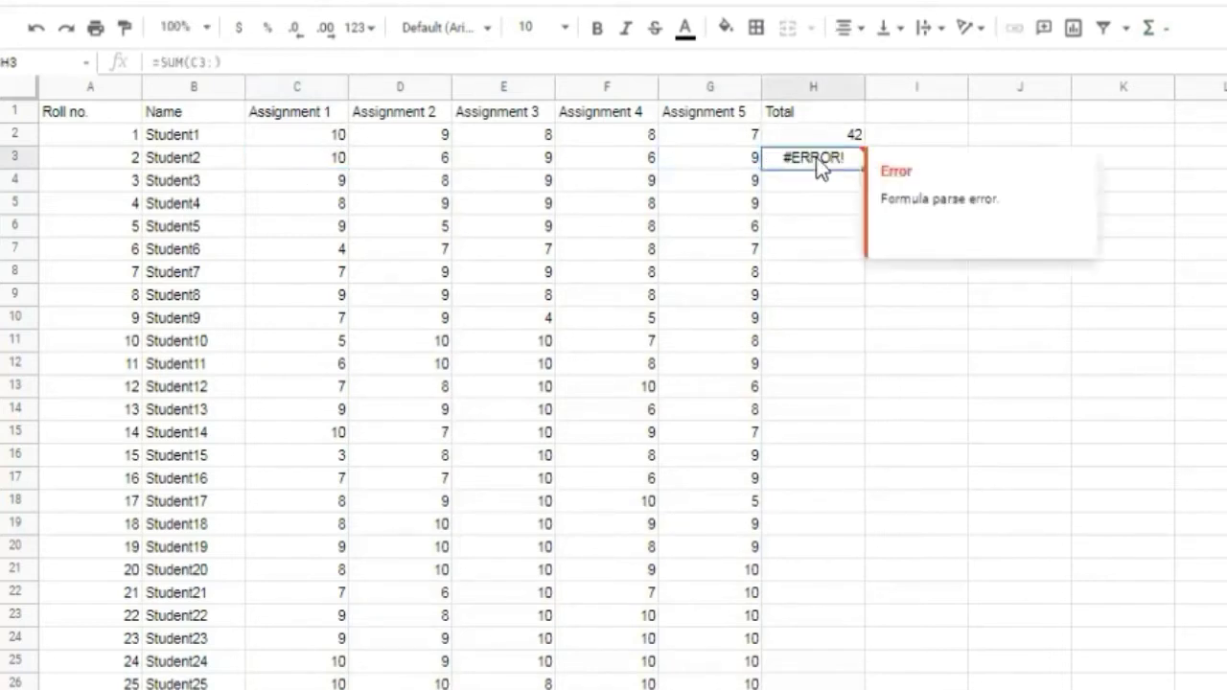
{"action": "left_click", "coordinate": [215, 62]}
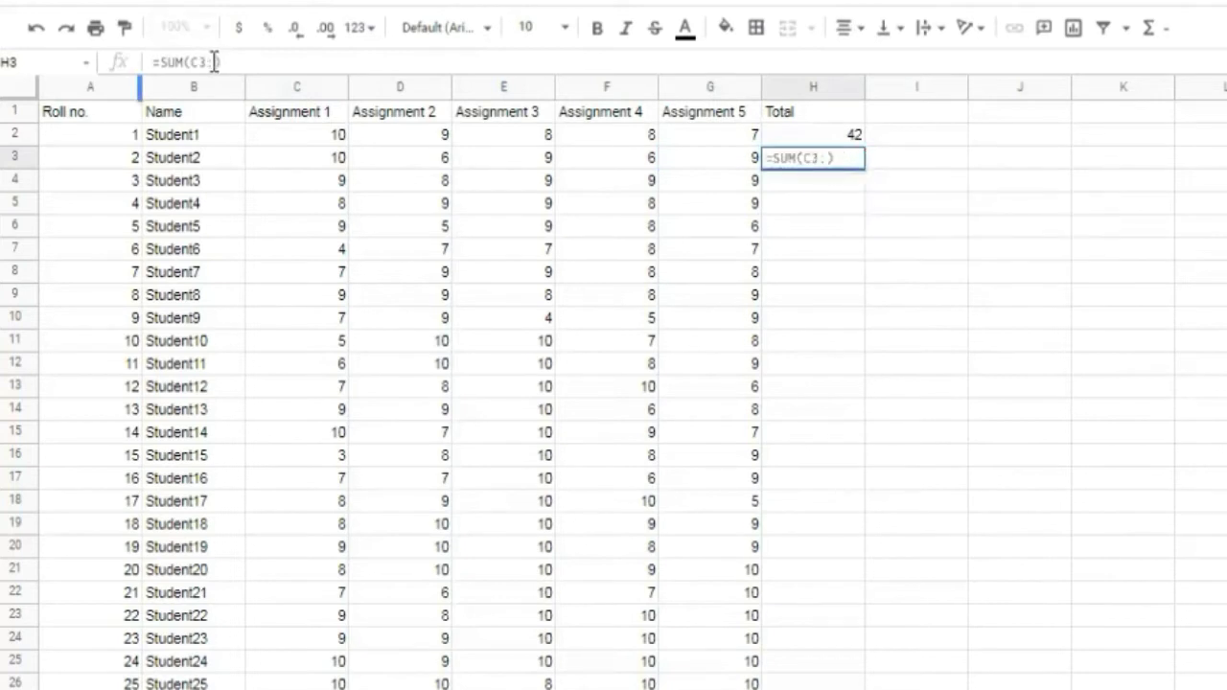
{"action": "left_click", "coordinate": [699, 160]}
{"action": "key", "text": "Right"}
{"action": "key", "text": "Delete"}
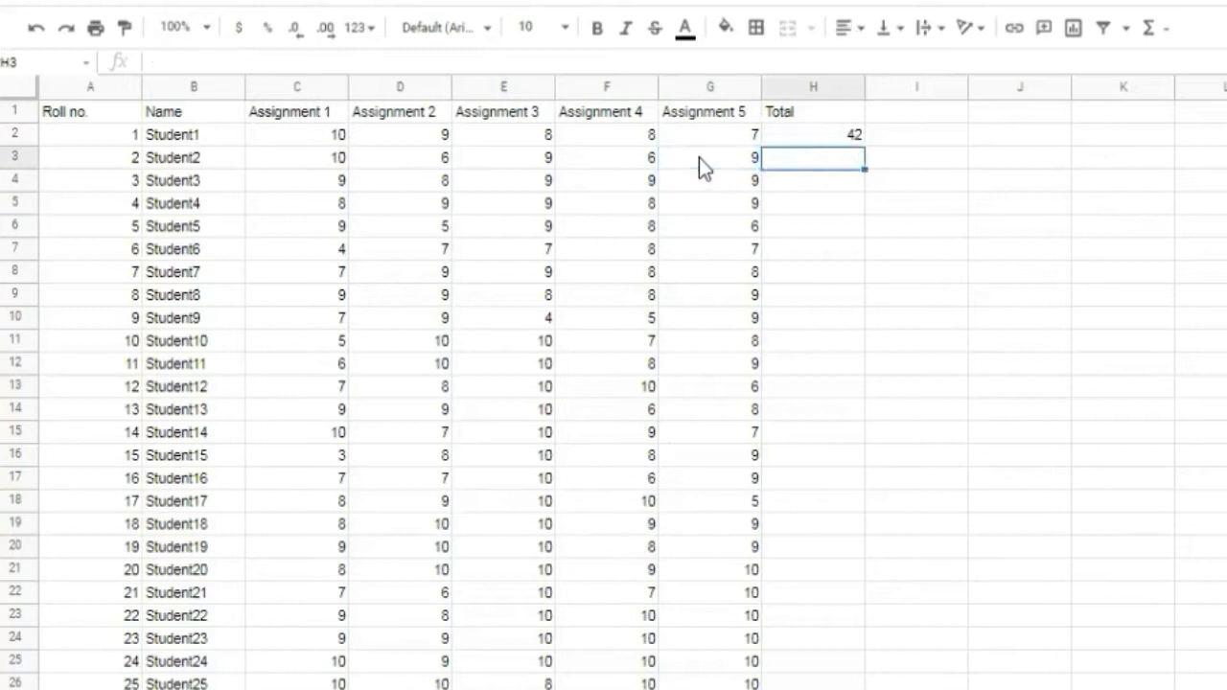
Insert the SUM function in cell H3 with the range C3:G3 to total Student2's marks
{"action": "left_click", "coordinate": [1164, 29]}
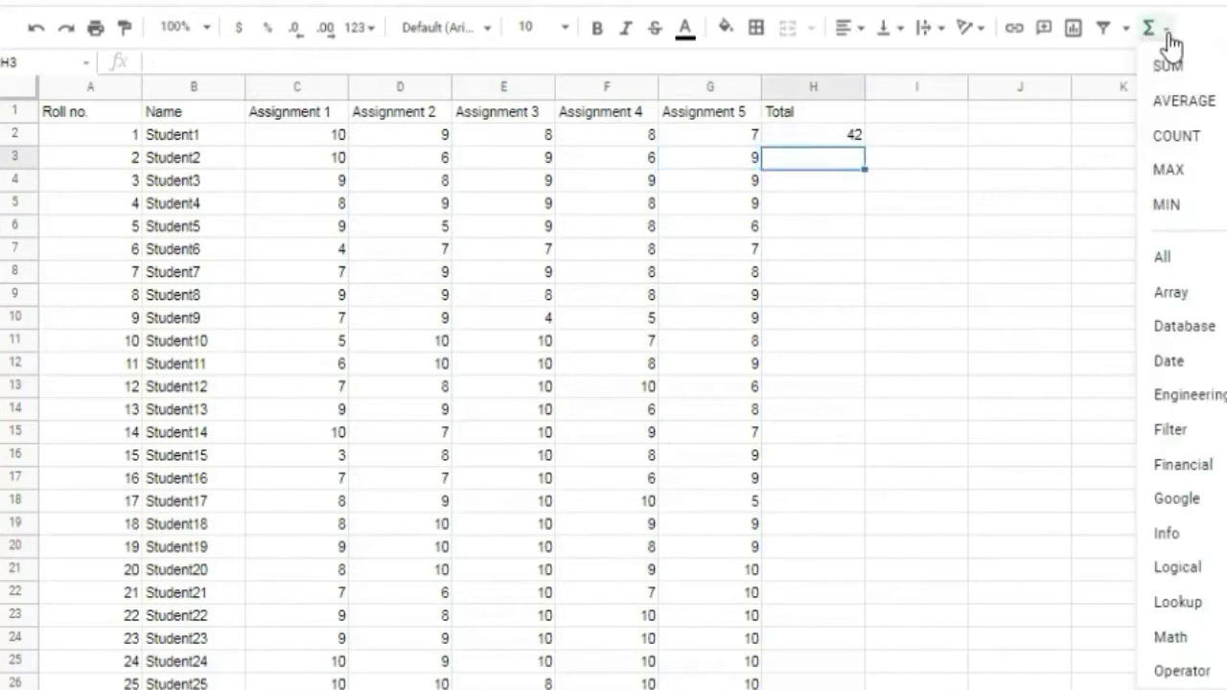
{"action": "left_click", "coordinate": [1177, 66]}
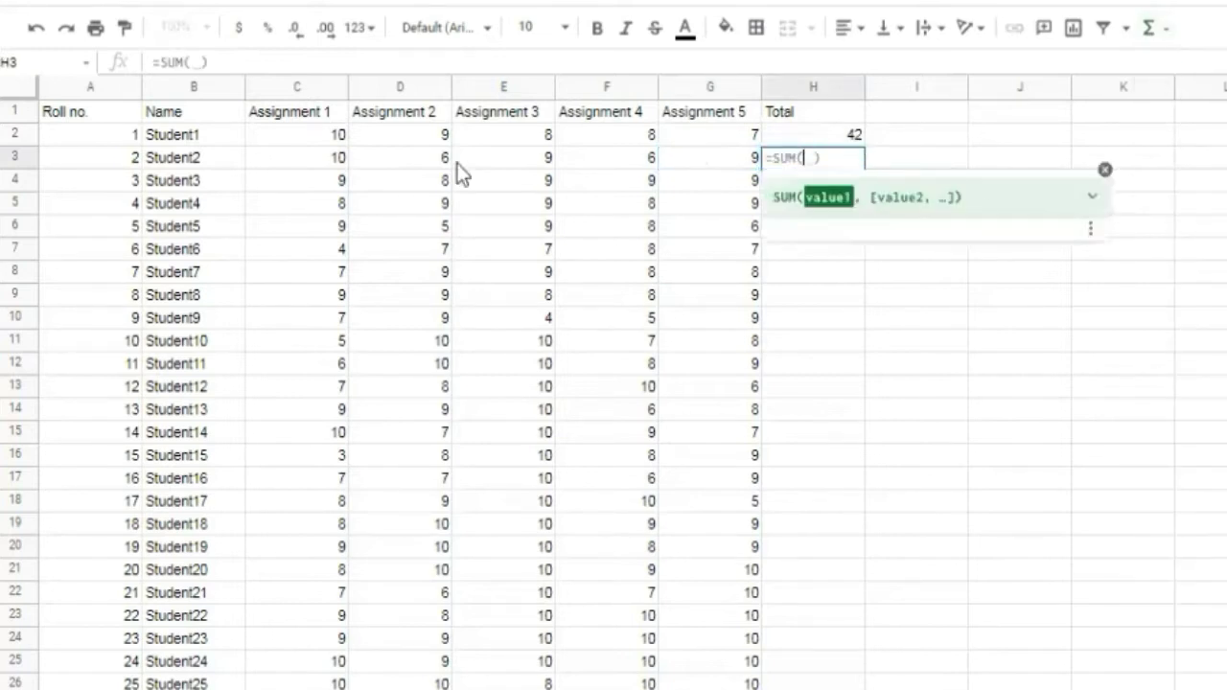
{"action": "left_click", "coordinate": [314, 157]}
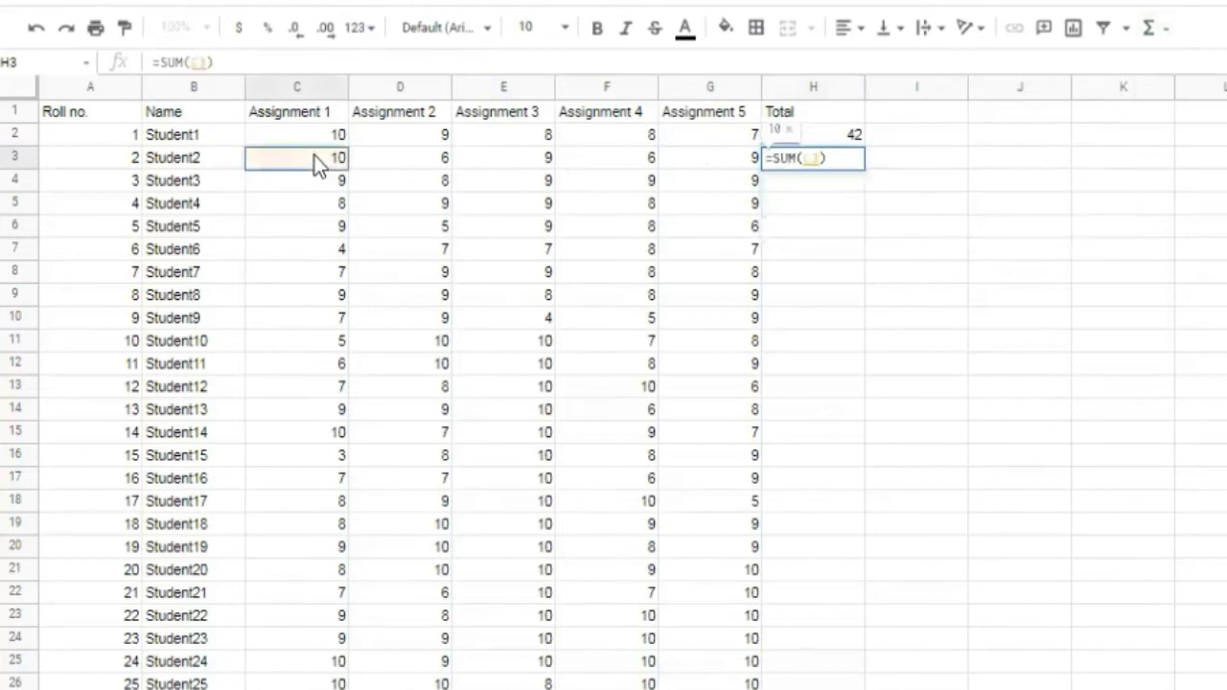
{"action": "type", "text": ":"}
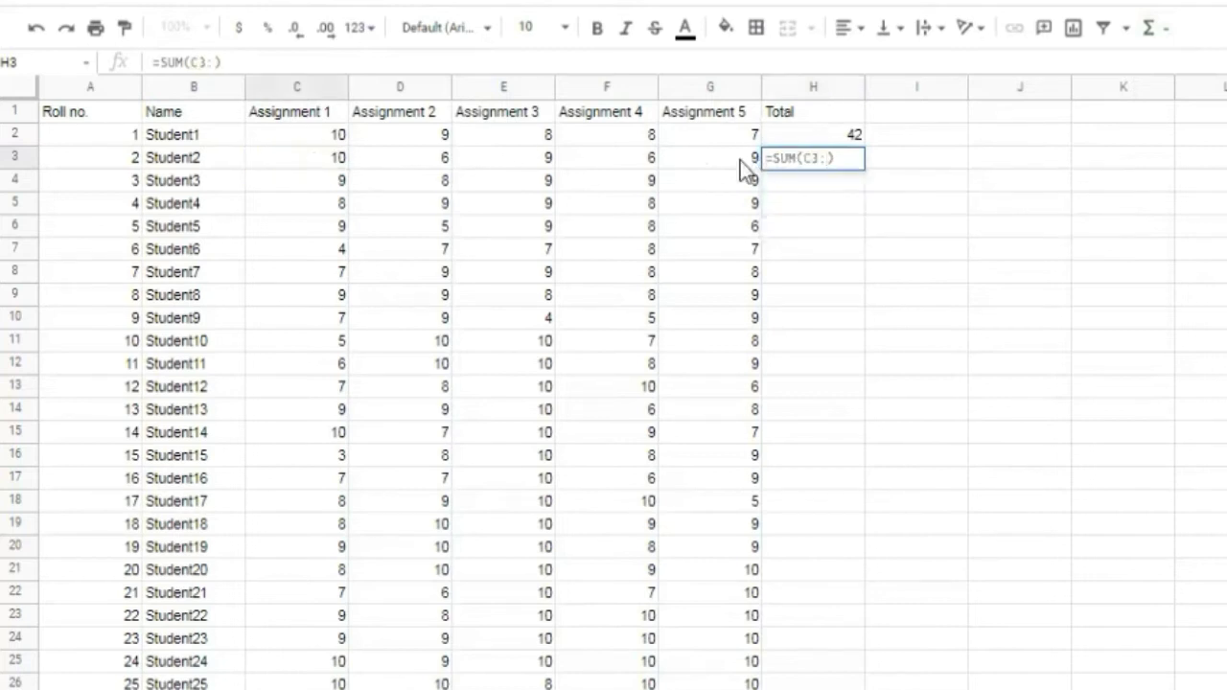
{"action": "type", "text": "G"}
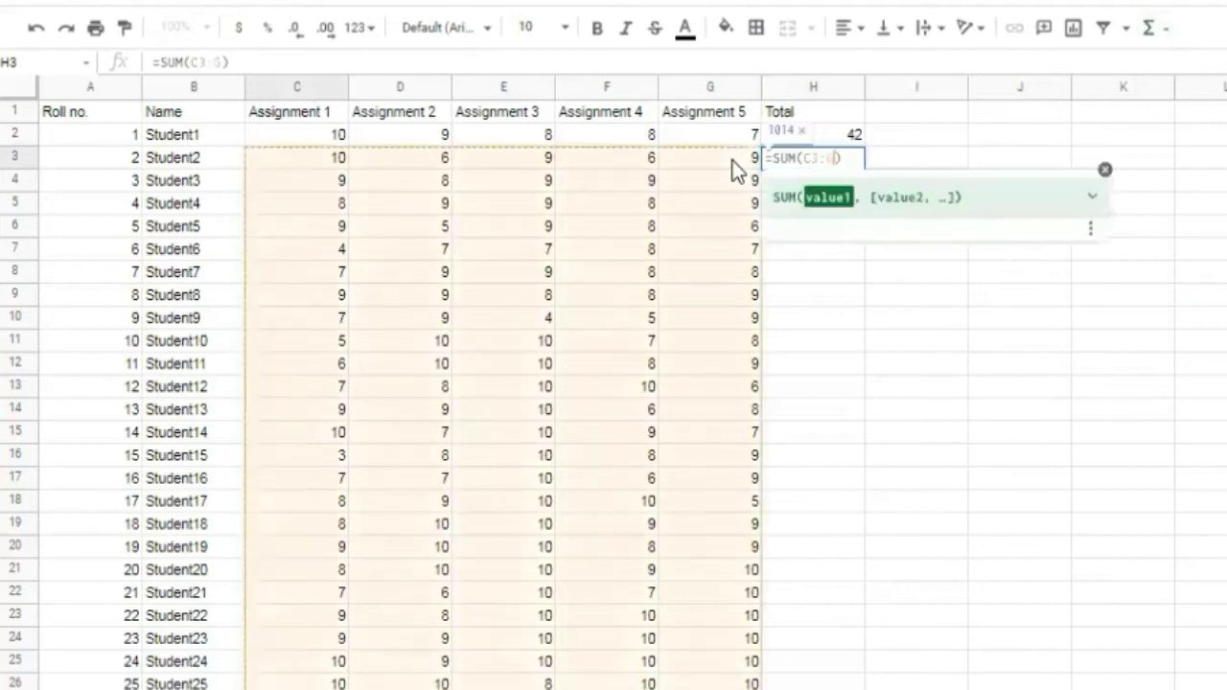
{"action": "type", "text": "3"}
{"action": "key", "text": "Return"}
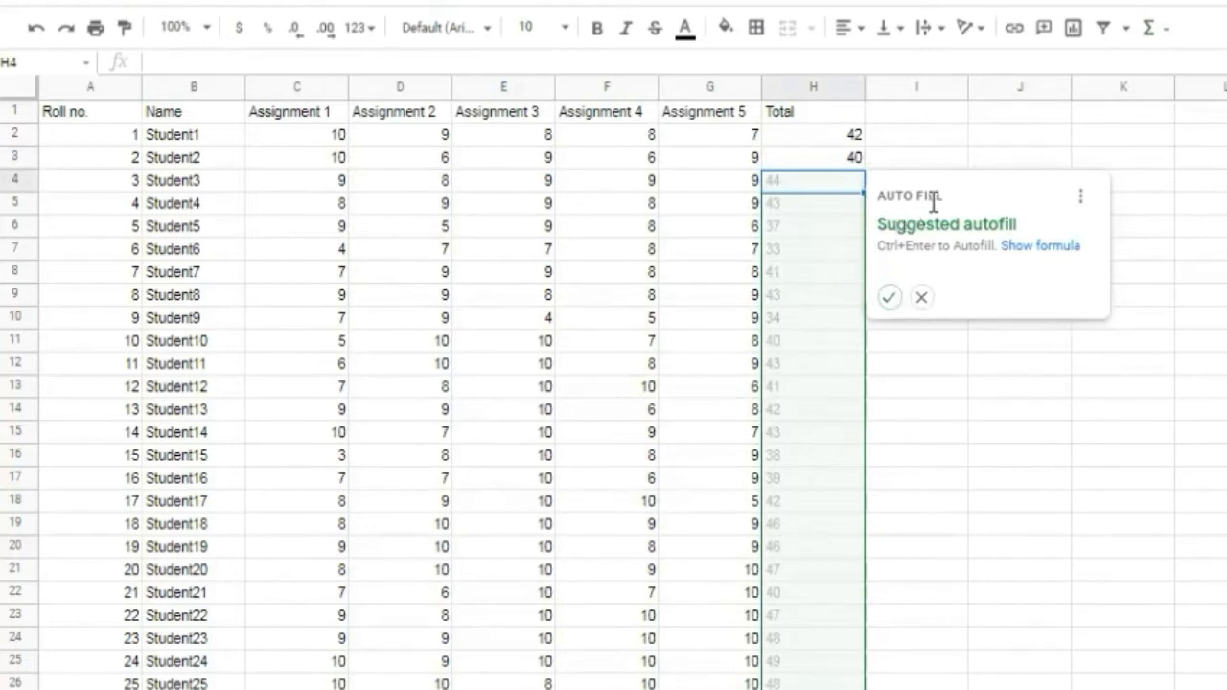
Try the suggested autofill of the Total column, undo it, and copy the H3 formula down through H26 instead
{"action": "left_click", "coordinate": [888, 299]}
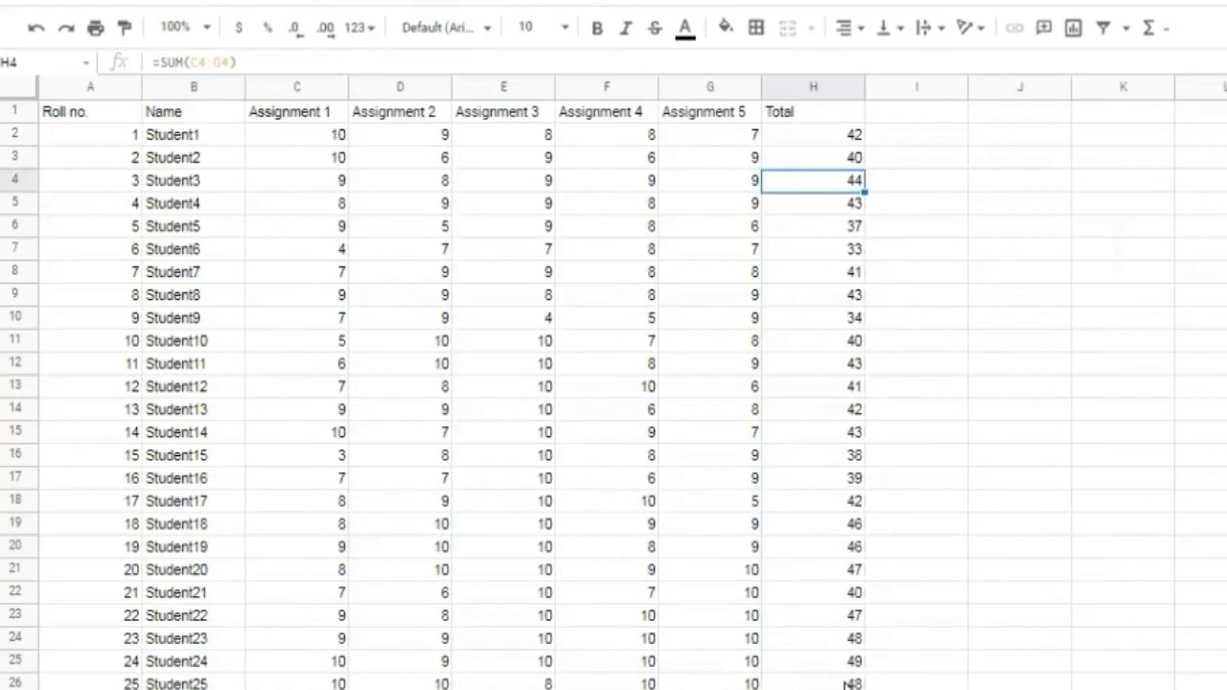
{"action": "key", "text": "ctrl+z"}
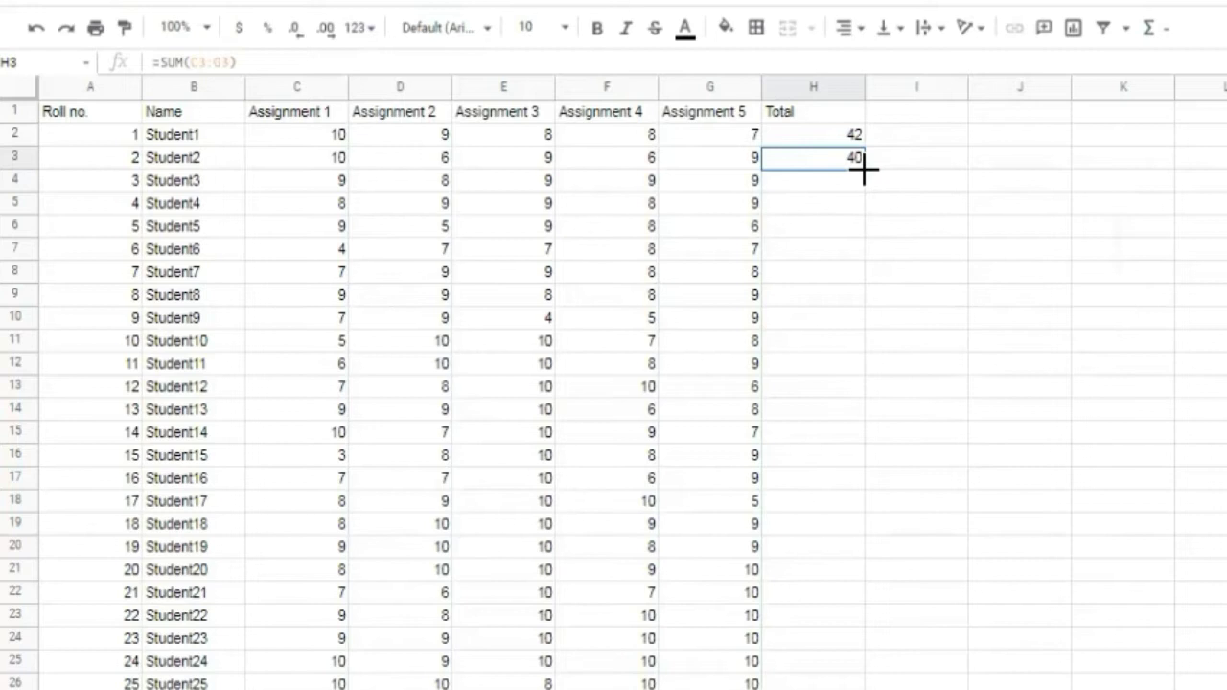
{"action": "left_click_drag", "start_coordinate": [864, 170], "coordinate": [880, 684]}
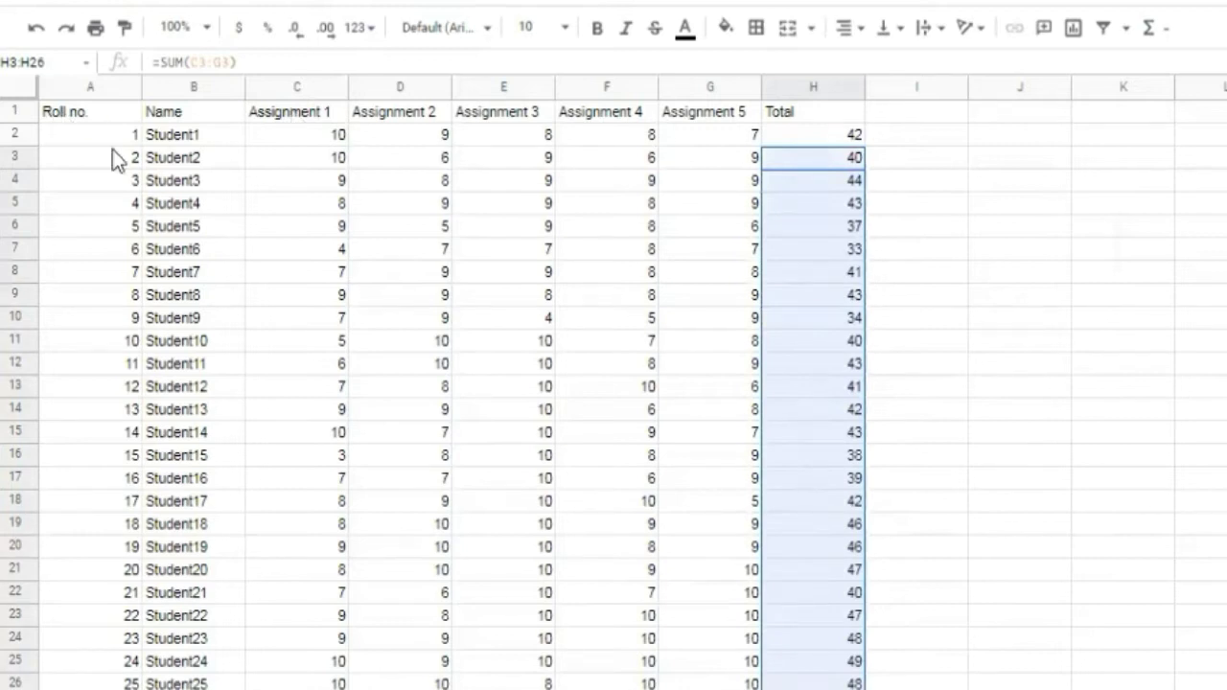
Try deleting the Assignment 5 column, undo the deletion, and try resizing the column at its edge
{"action": "left_click", "coordinate": [710, 88]}
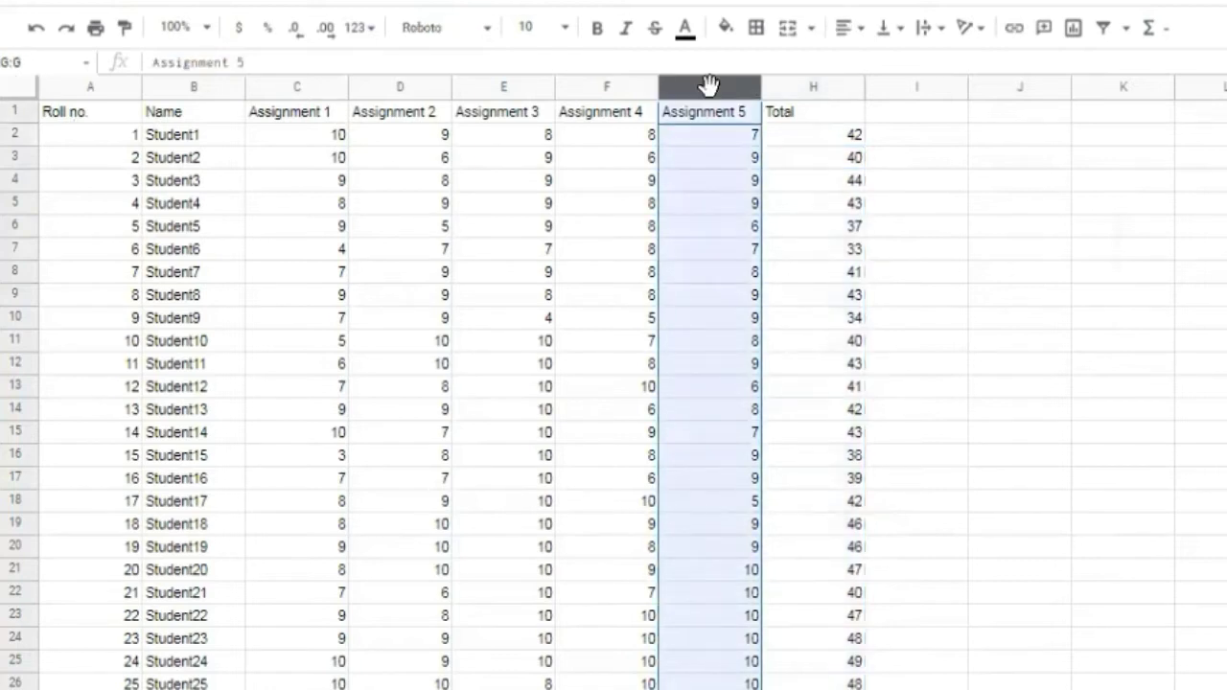
{"action": "right_click", "coordinate": [709, 86]}
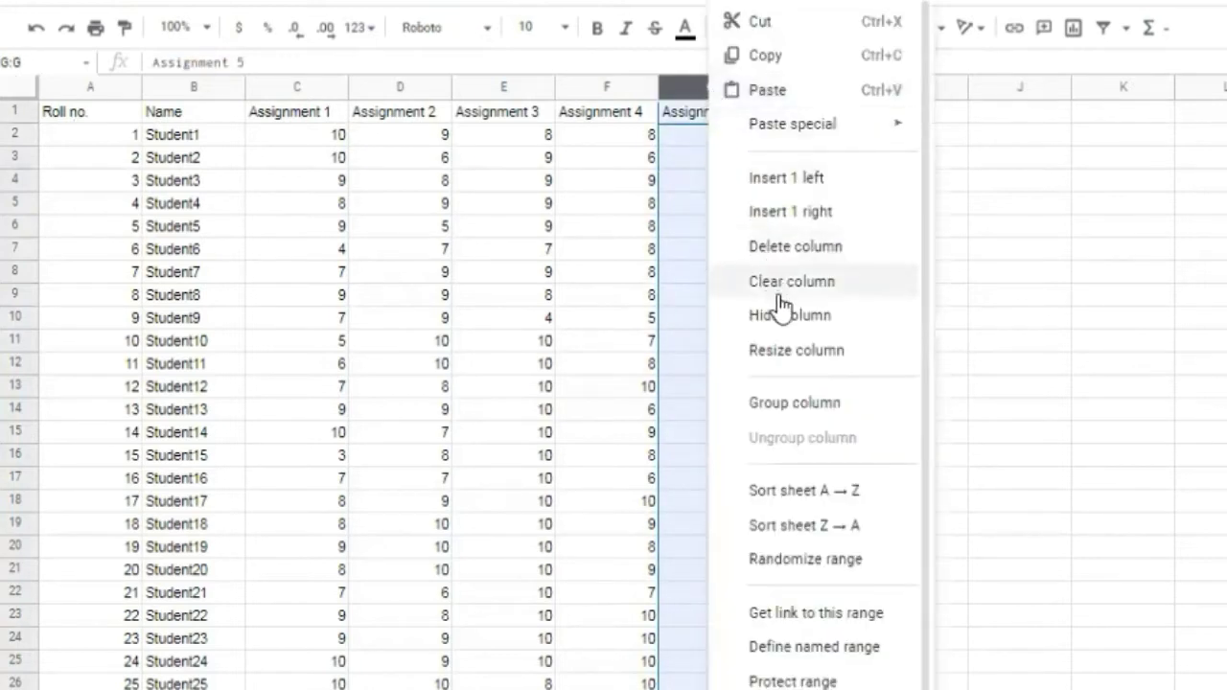
{"action": "left_click", "coordinate": [789, 247]}
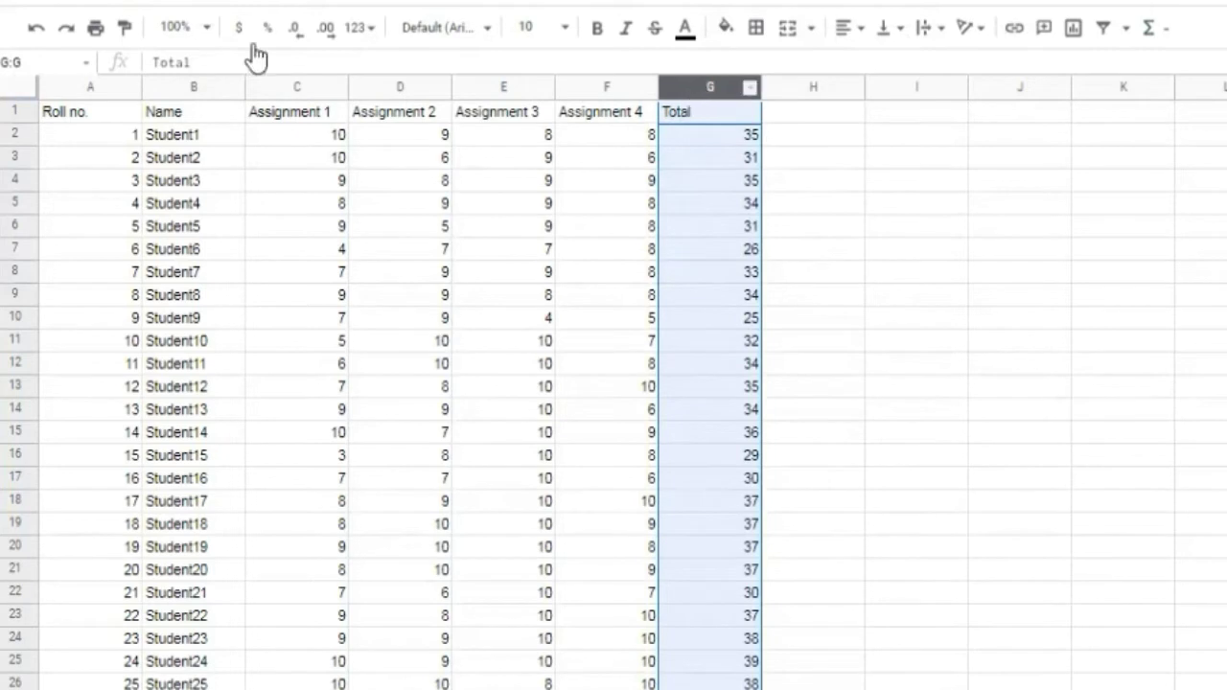
{"action": "left_click", "coordinate": [37, 31]}
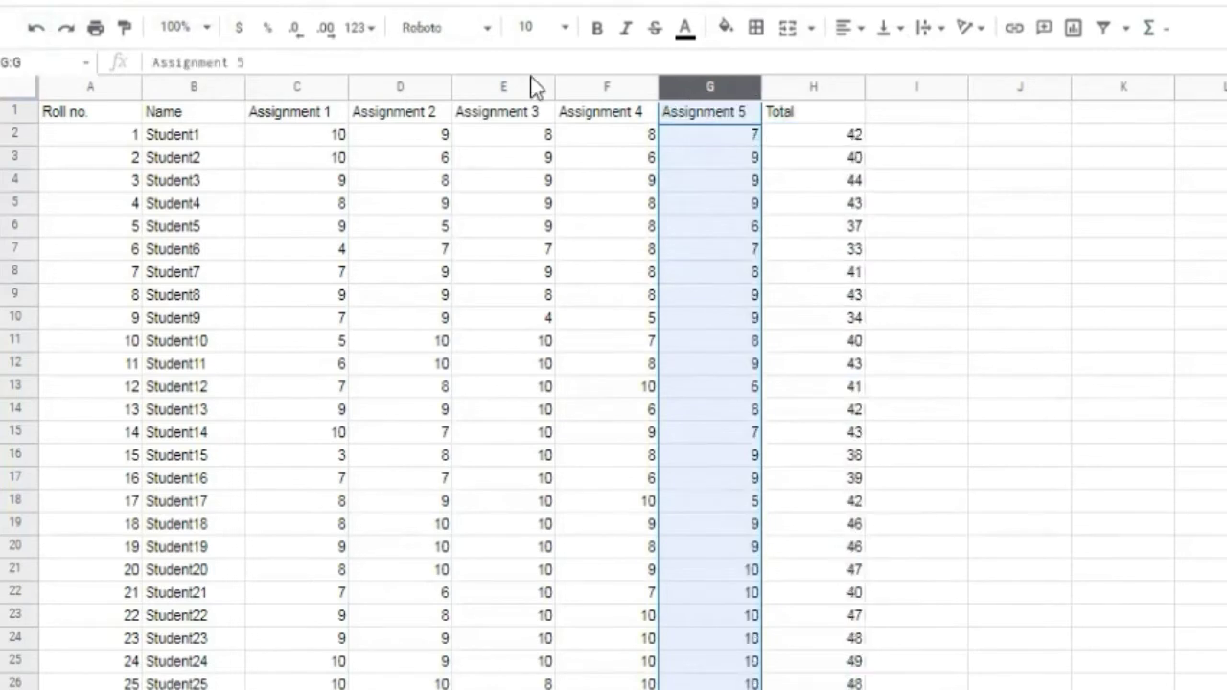
{"action": "mouse_move", "coordinate": [762, 88]}
{"action": "left_mouse_down"}
{"action": "mouse_move", "coordinate": [803, 86]}
{"action": "mouse_move", "coordinate": [759, 87]}
{"action": "left_mouse_up"}
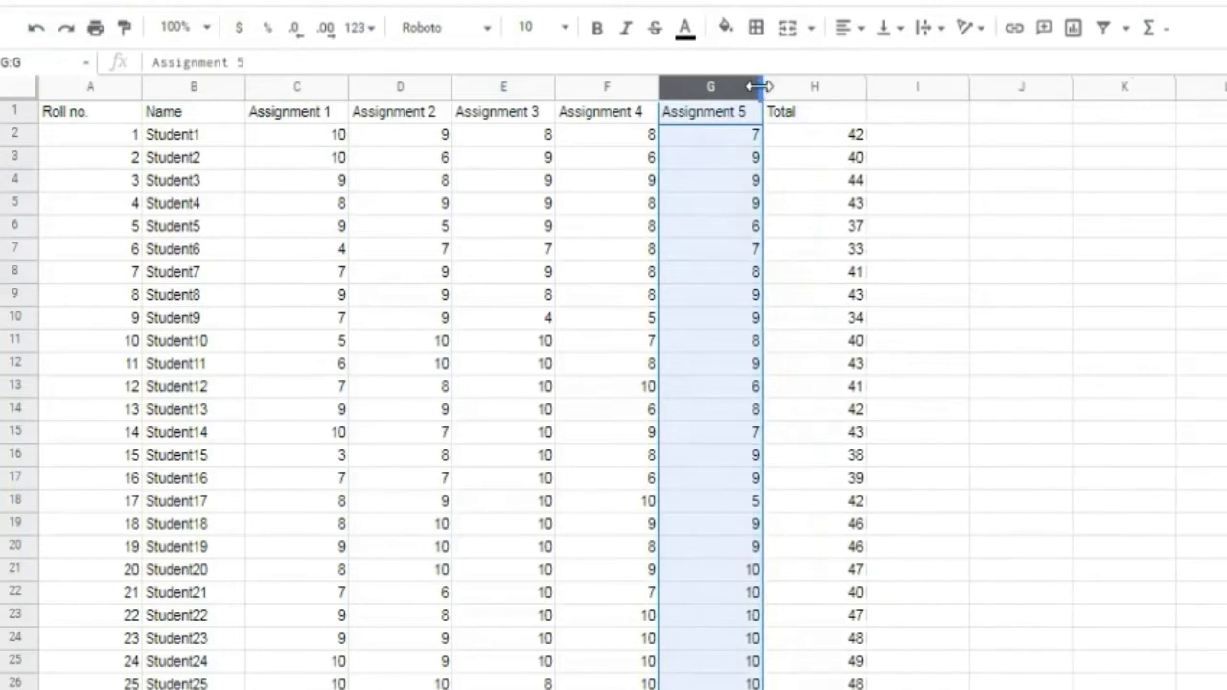
Try inserting an empty row above Student2's row with the name Student, and delete that row again
{"action": "left_click", "coordinate": [21, 158]}
{"action": "right_click", "coordinate": [23, 159]}
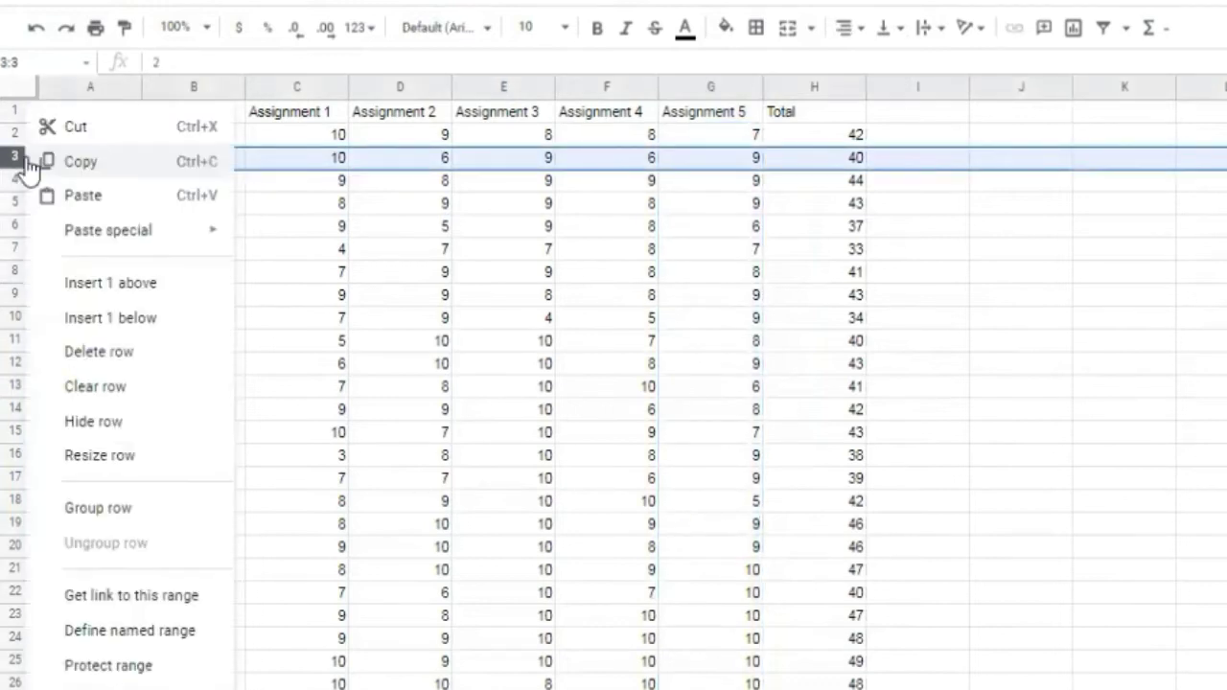
{"action": "left_click", "coordinate": [145, 285]}
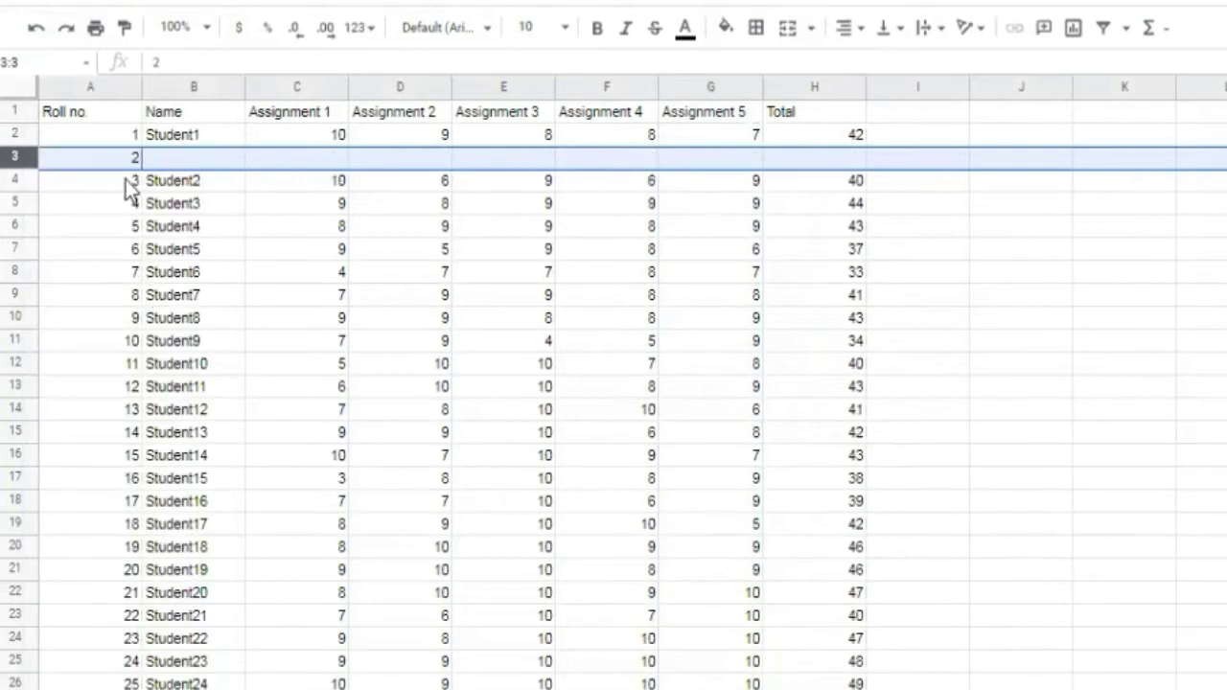
{"action": "left_click", "coordinate": [170, 160]}
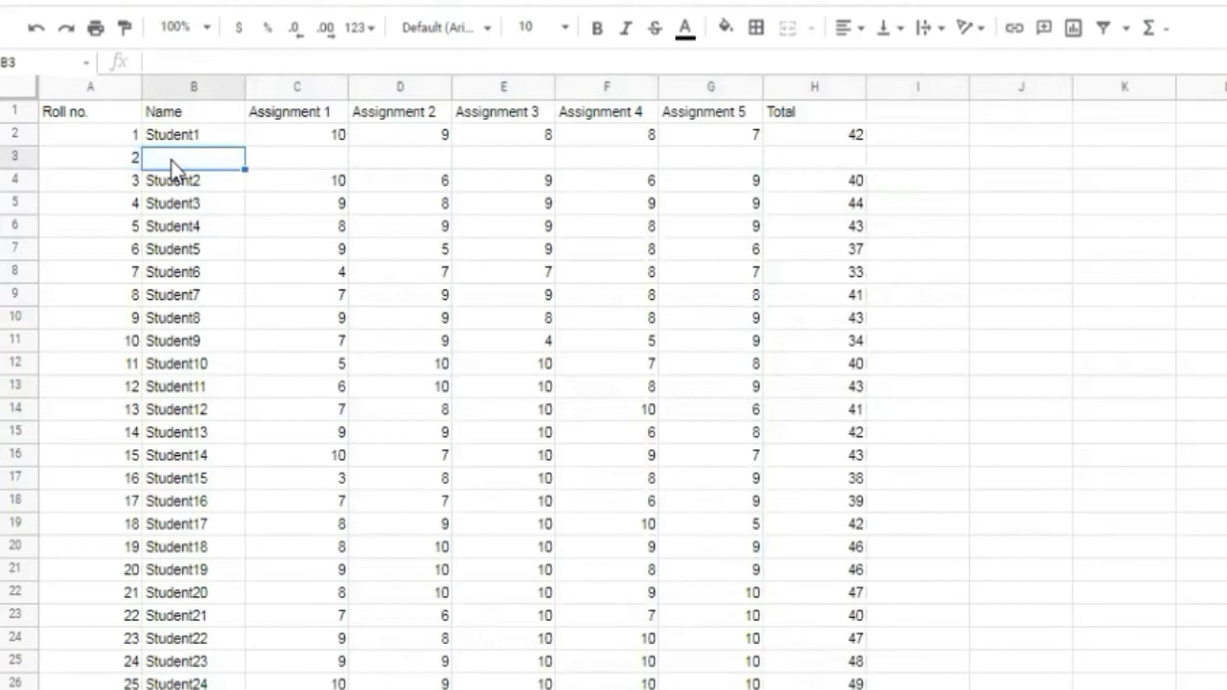
{"action": "type", "text": "Student"}
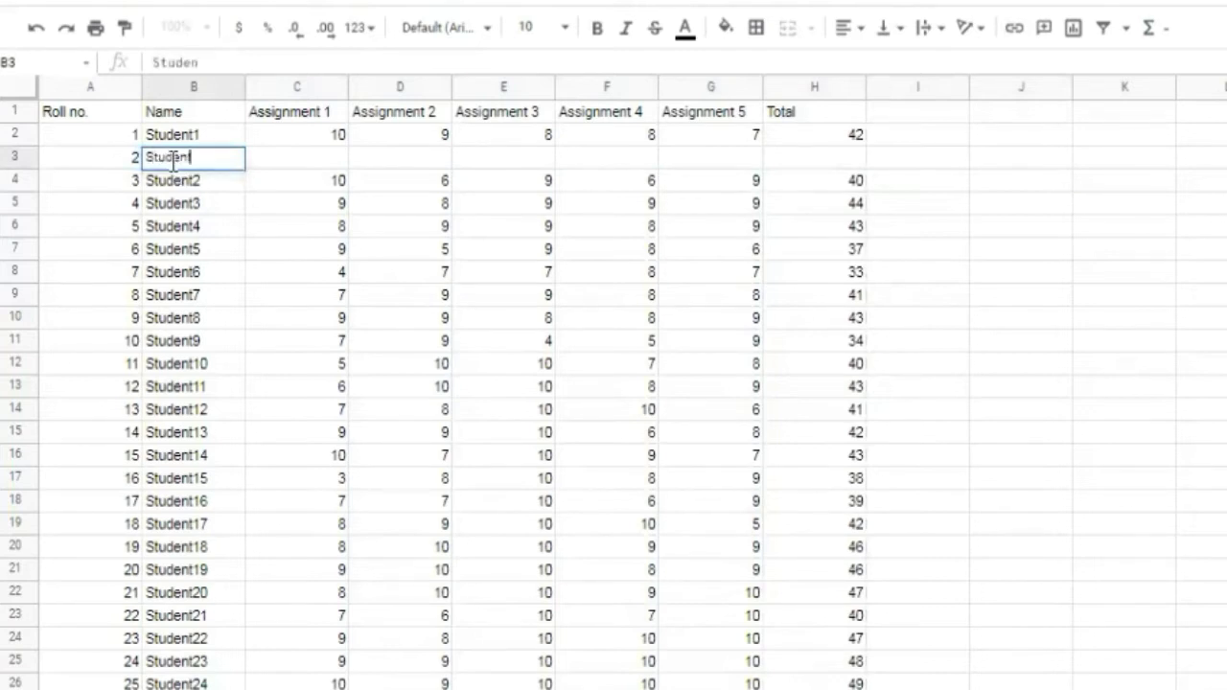
{"action": "right_click", "coordinate": [12, 160]}
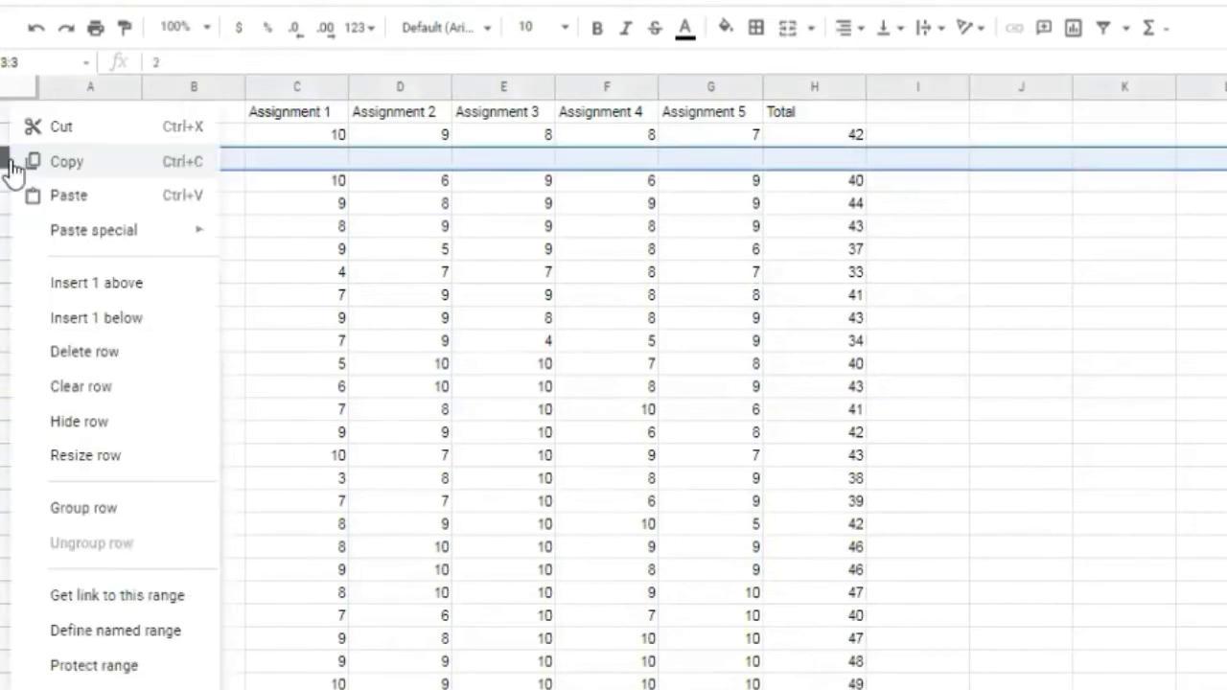
{"action": "left_click", "coordinate": [91, 354]}
Try inserting an empty row below Student2's row and undo the insertion
{"action": "right_click", "coordinate": [14, 158]}
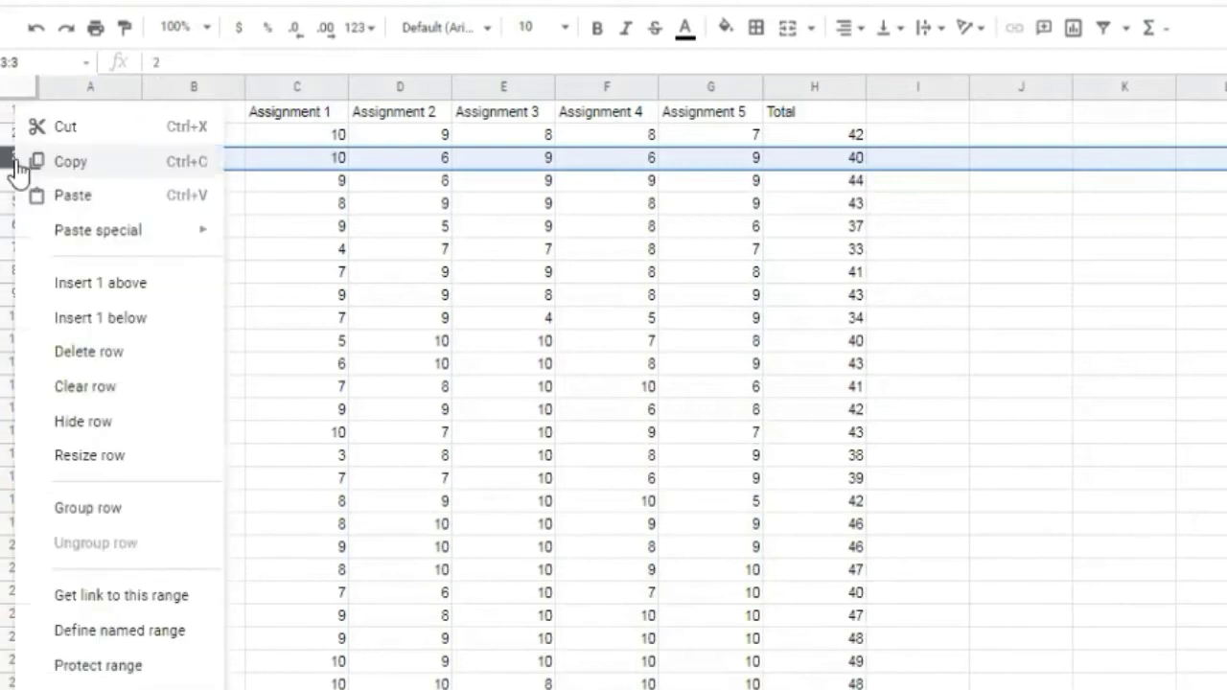
{"action": "left_click", "coordinate": [113, 321]}
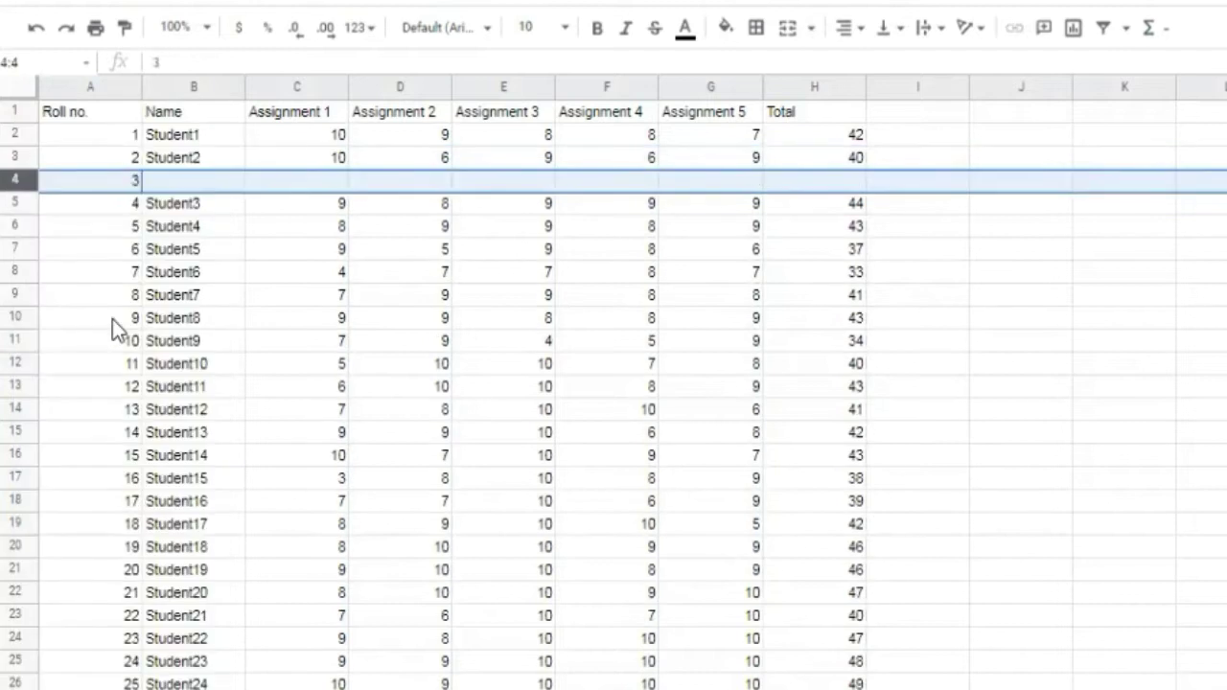
{"action": "left_click", "coordinate": [35, 28]}
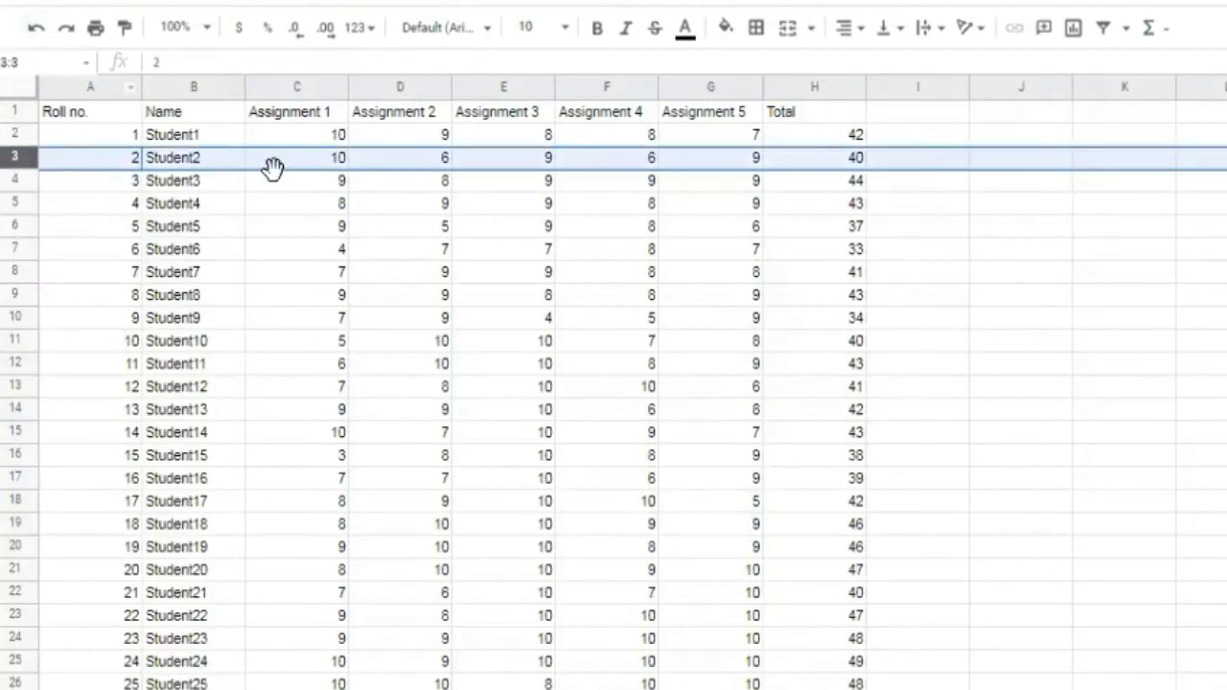
Try hiding the Assignment 1 column and undo the hiding
{"action": "left_click", "coordinate": [304, 83]}
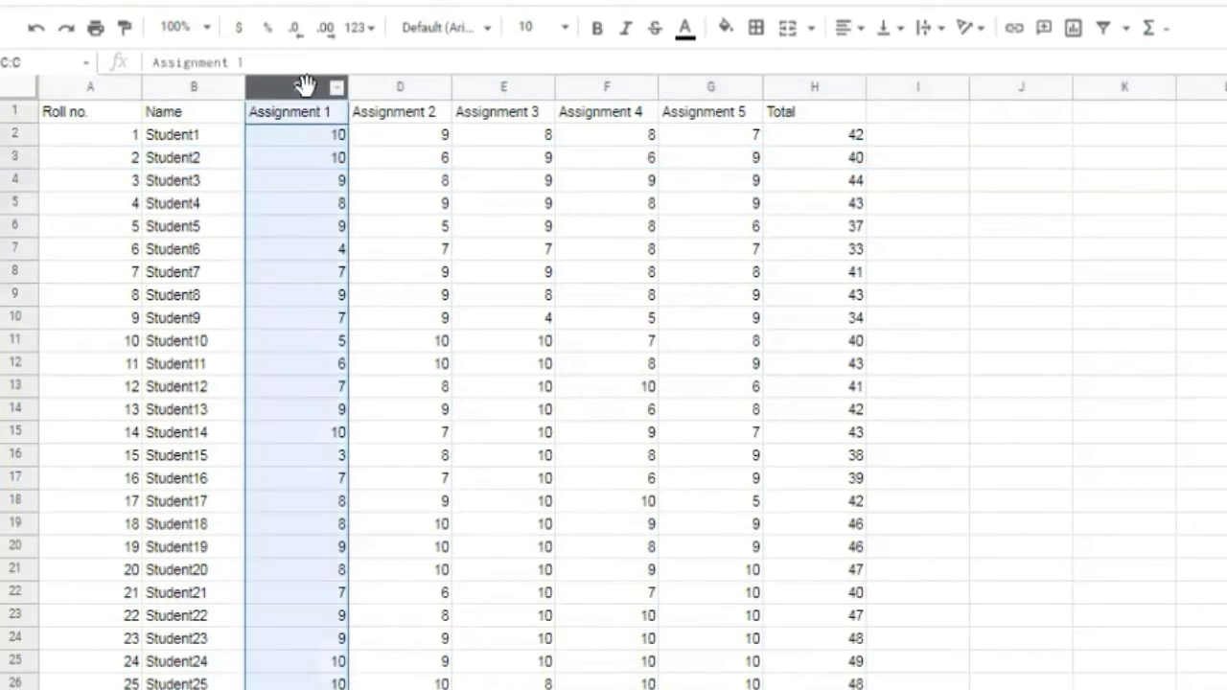
{"action": "right_click", "coordinate": [303, 88]}
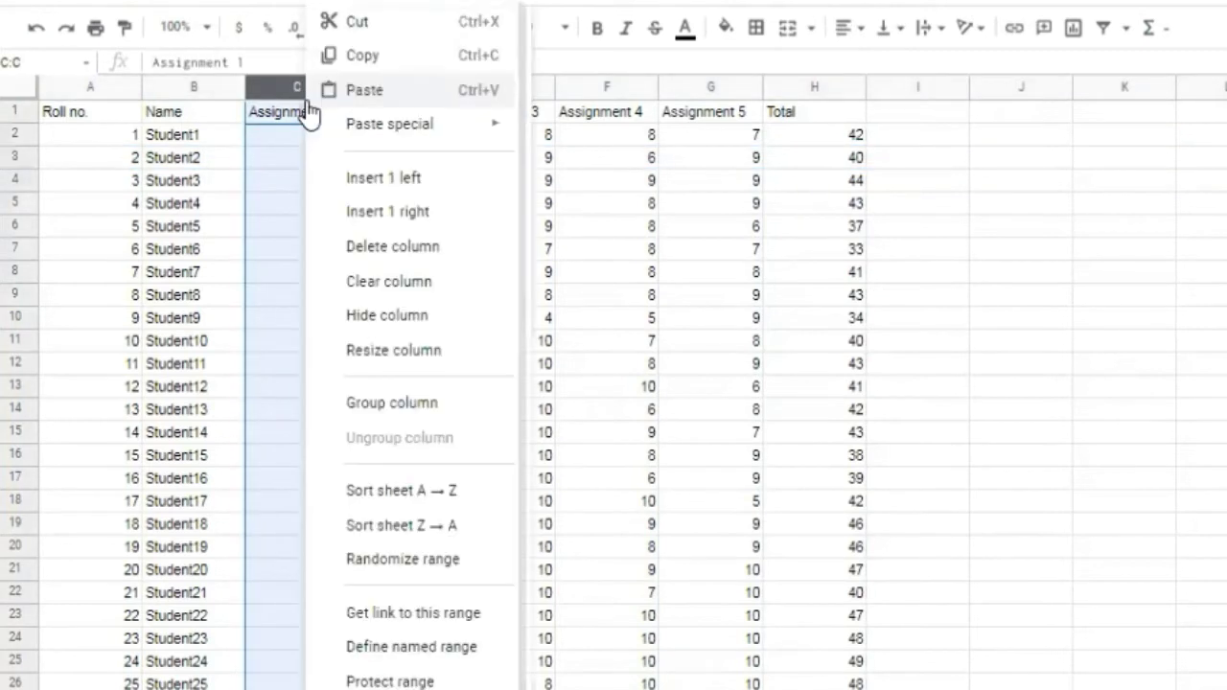
{"action": "left_click", "coordinate": [383, 316]}
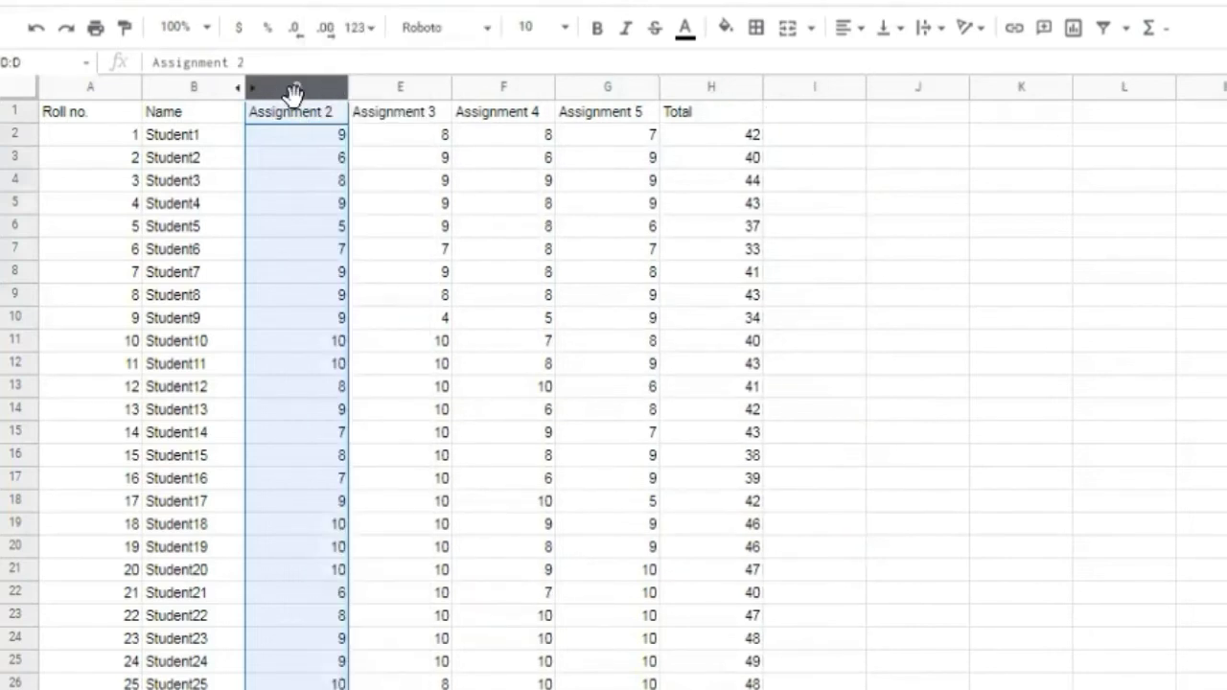
{"action": "left_click", "coordinate": [36, 30]}
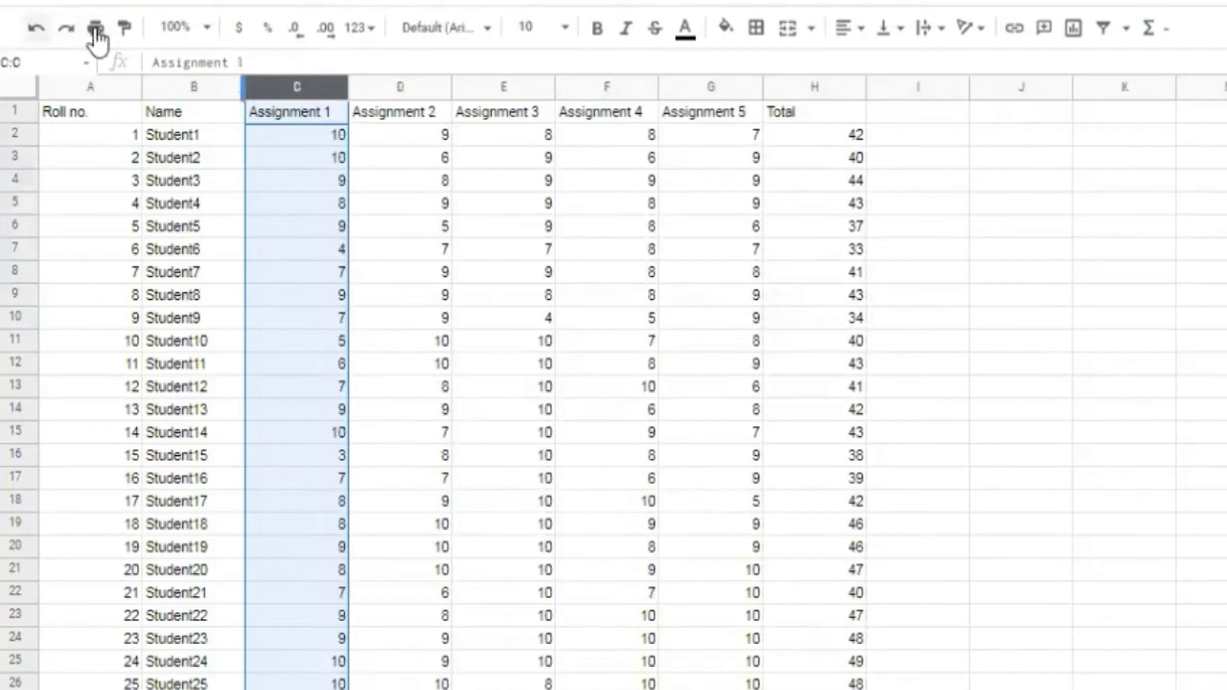
Try clearing the contents of the Assignment 1 column and undo the clearing
{"action": "right_click", "coordinate": [299, 93]}
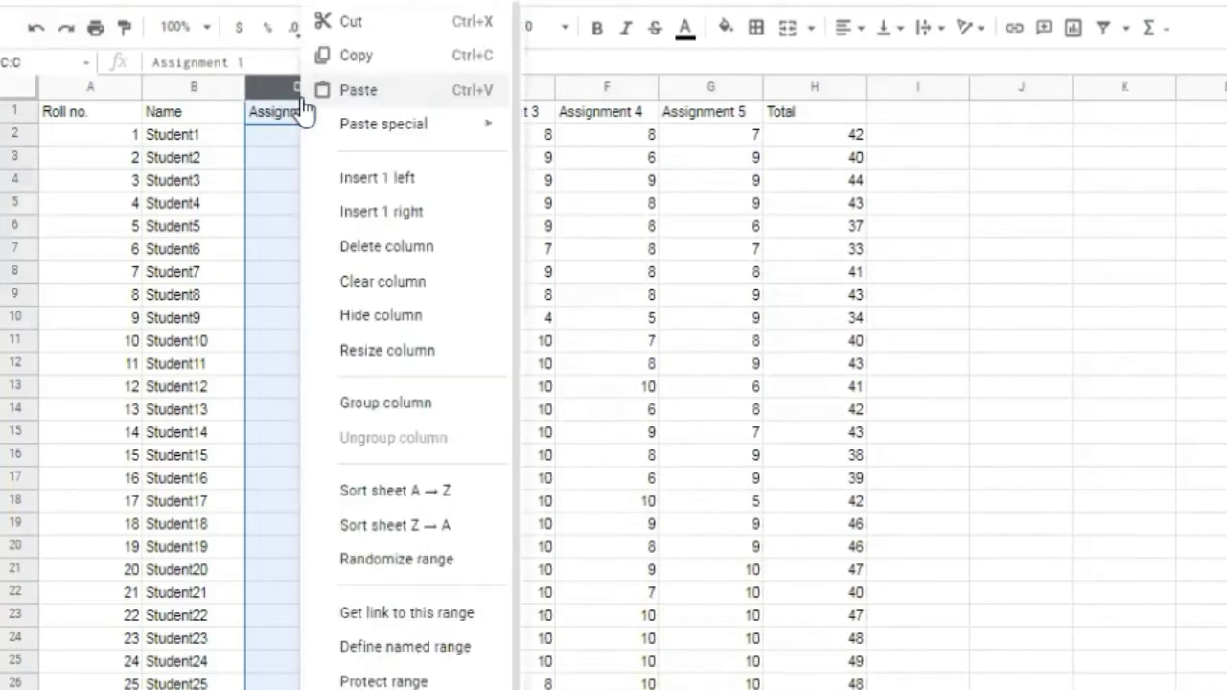
{"action": "left_click", "coordinate": [393, 282]}
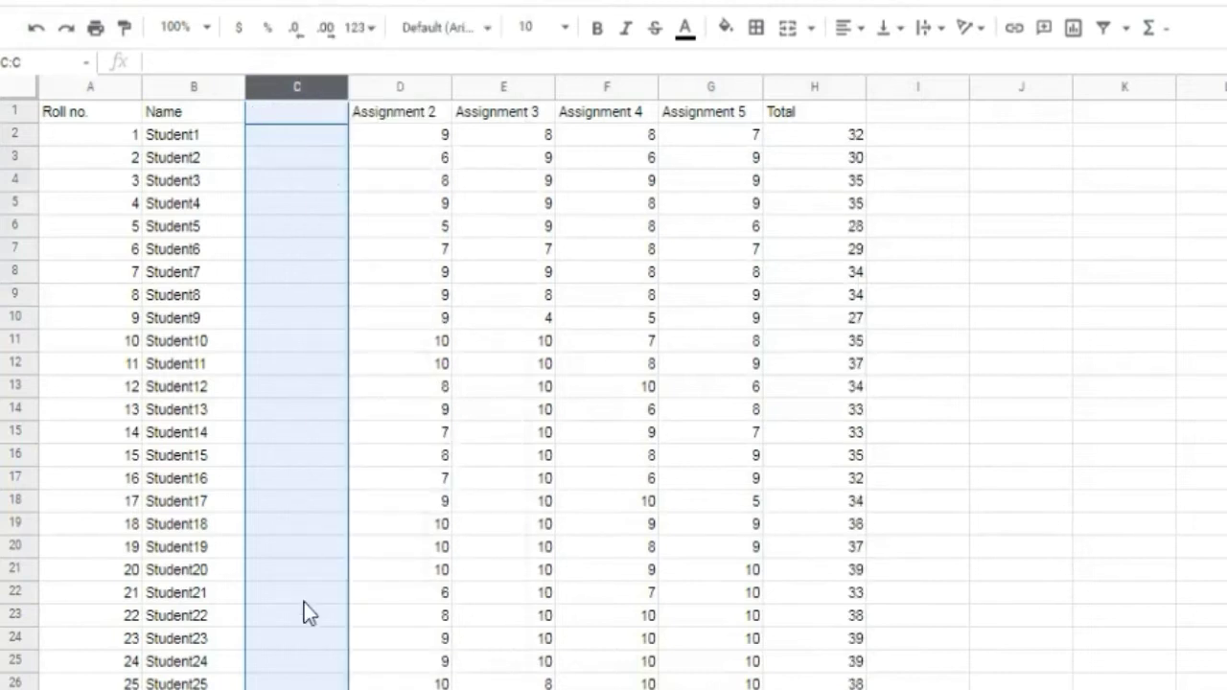
{"action": "left_click", "coordinate": [36, 28]}
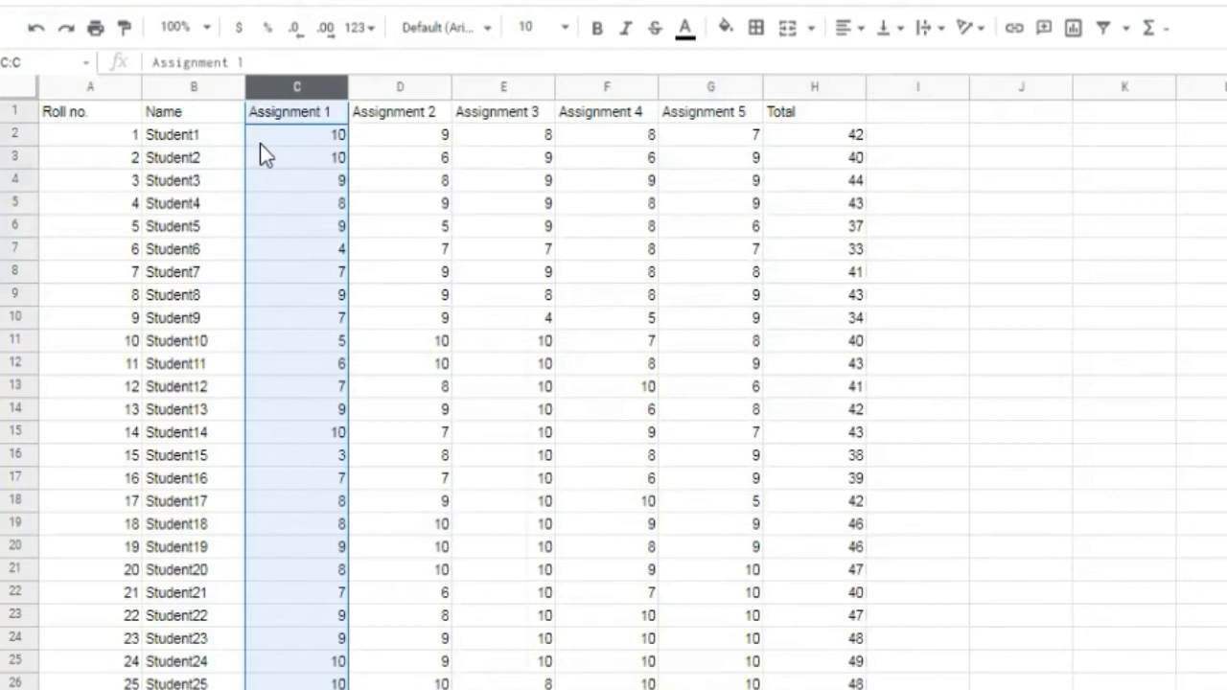
{"action": "right_click", "coordinate": [296, 87]}
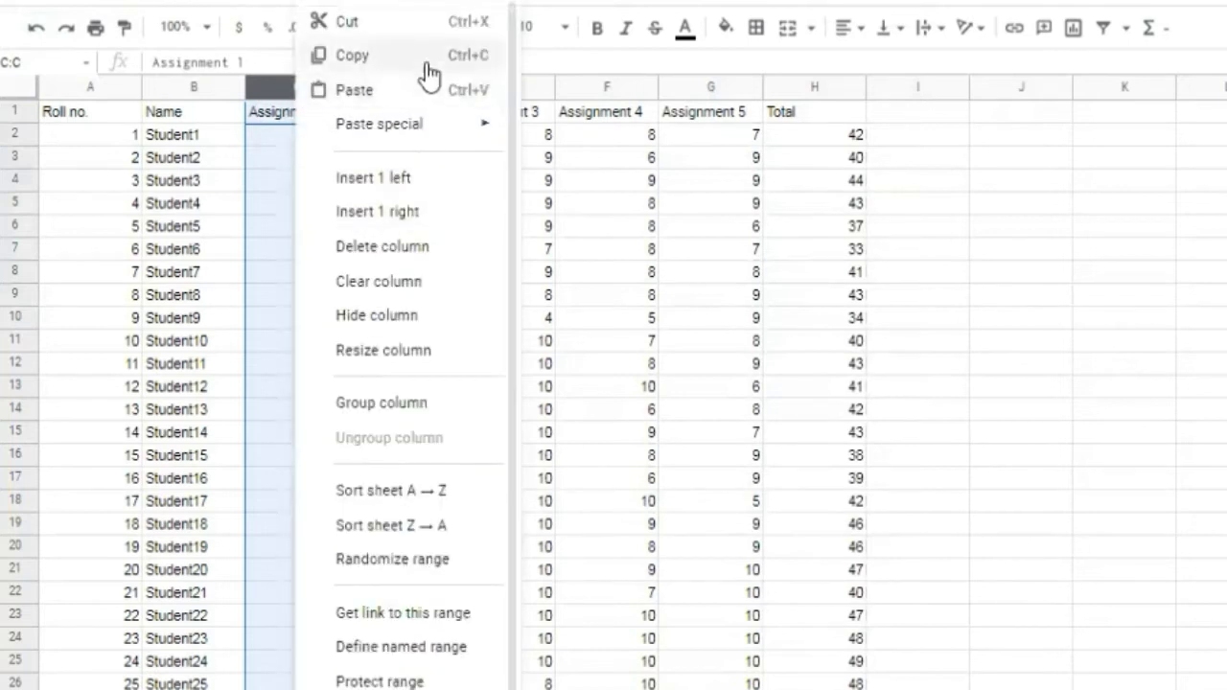
{"action": "mouse_move", "coordinate": [370, 132]}
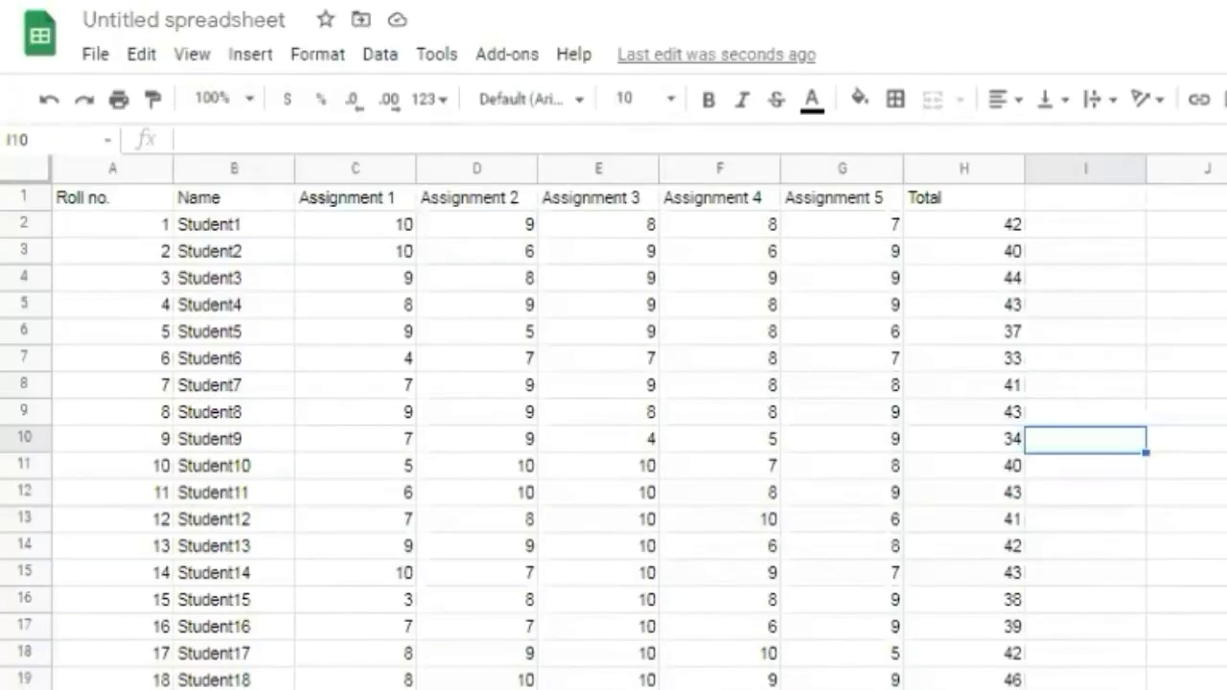
Insert an empty row above the header row and merge its cells A1 to H1 into one
{"action": "right_click", "coordinate": [15, 198]}
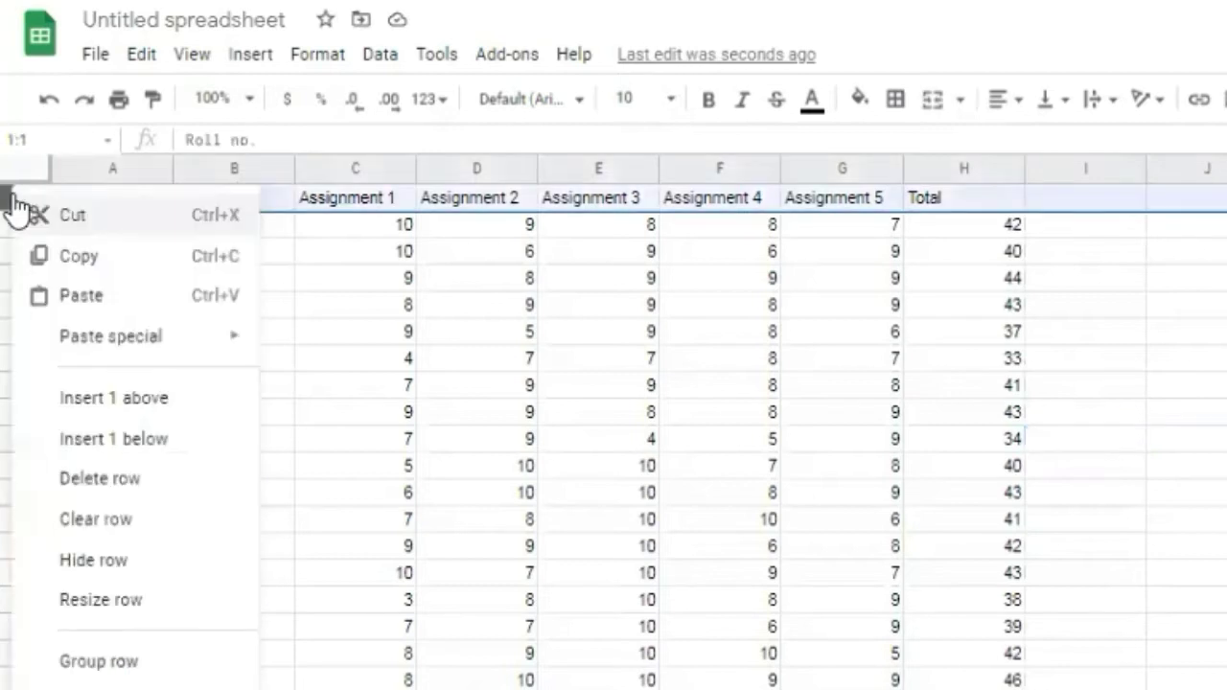
{"action": "left_click", "coordinate": [133, 412]}
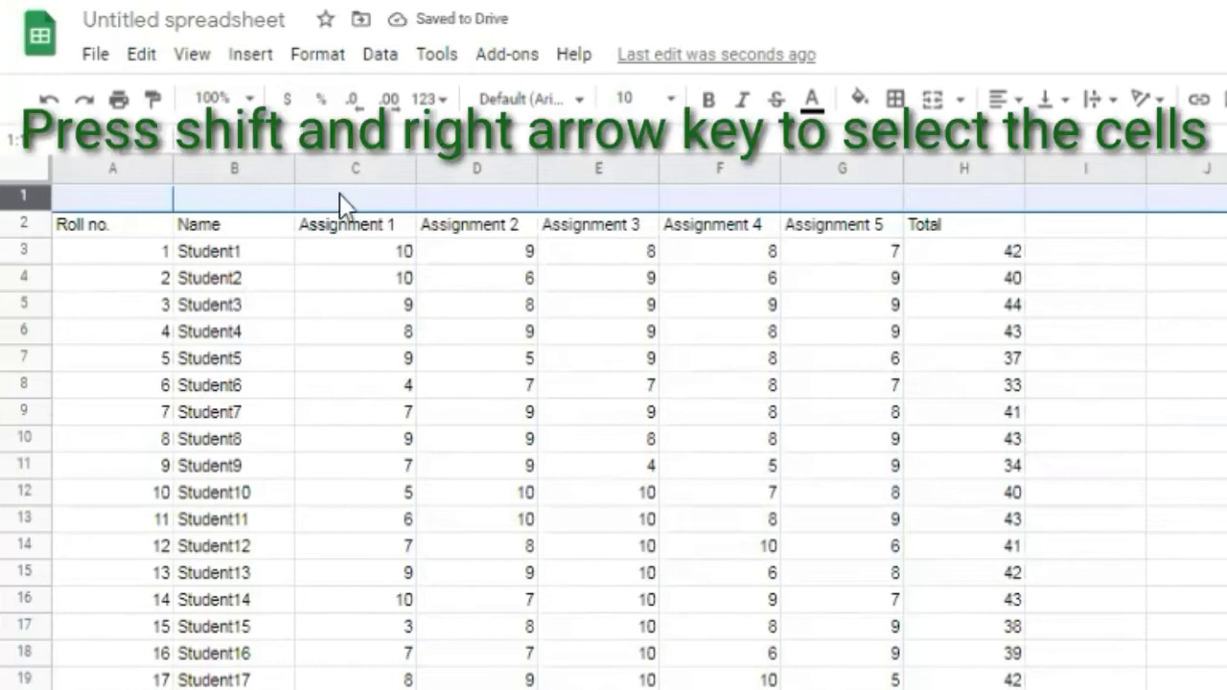
{"action": "left_click", "coordinate": [127, 200]}
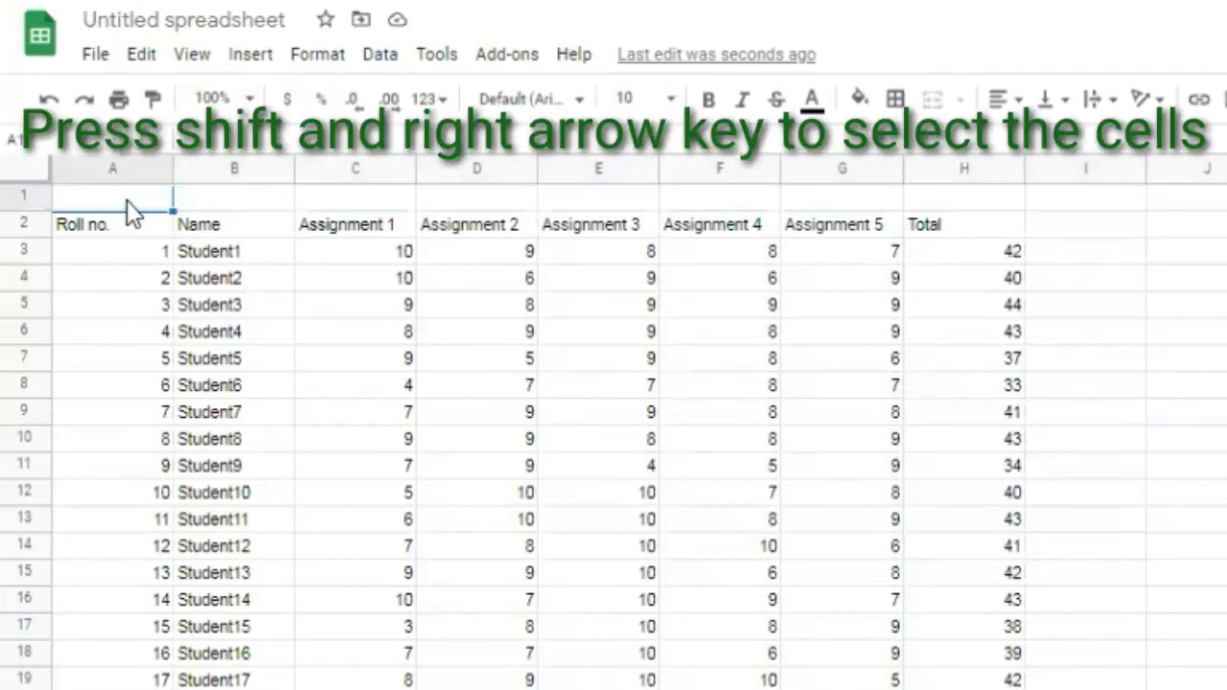
{"action": "key", "text": "shift+Right"}
{"action": "key", "text": "shift+Right"}
{"action": "key", "text": "shift+Right"}
{"action": "key", "text": "shift+Right"}
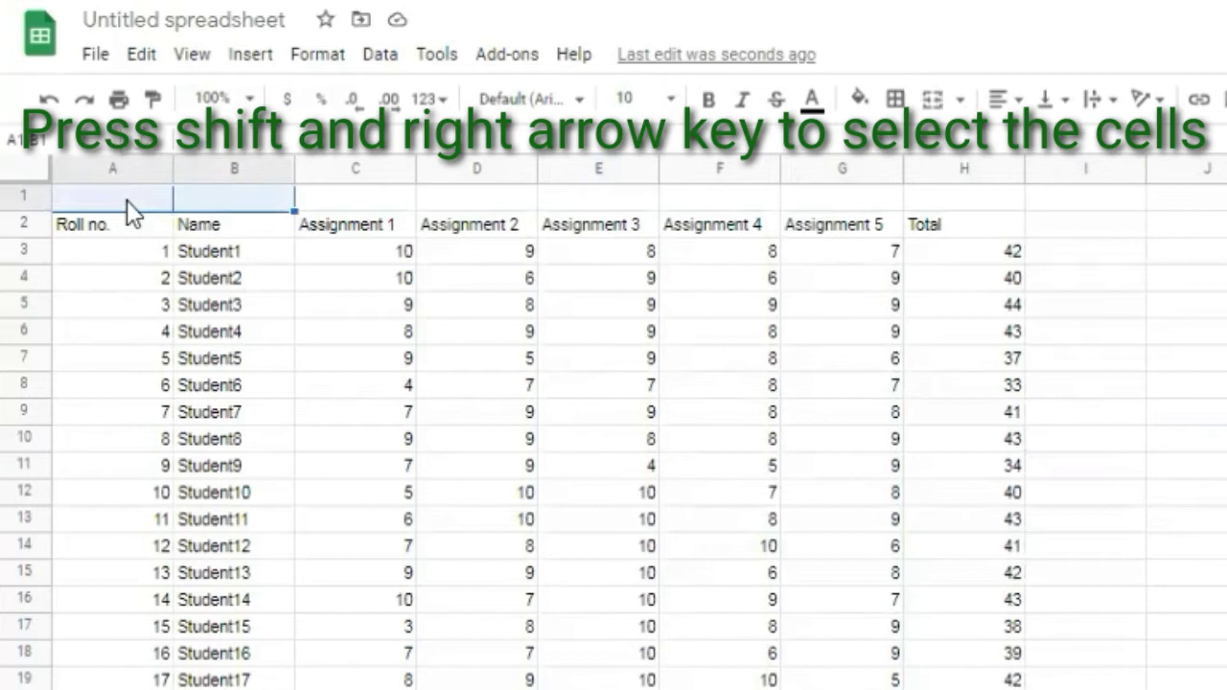
{"action": "key", "text": "shift+Right"}
{"action": "key", "text": "shift+Right"}
{"action": "key", "text": "shift+Right"}
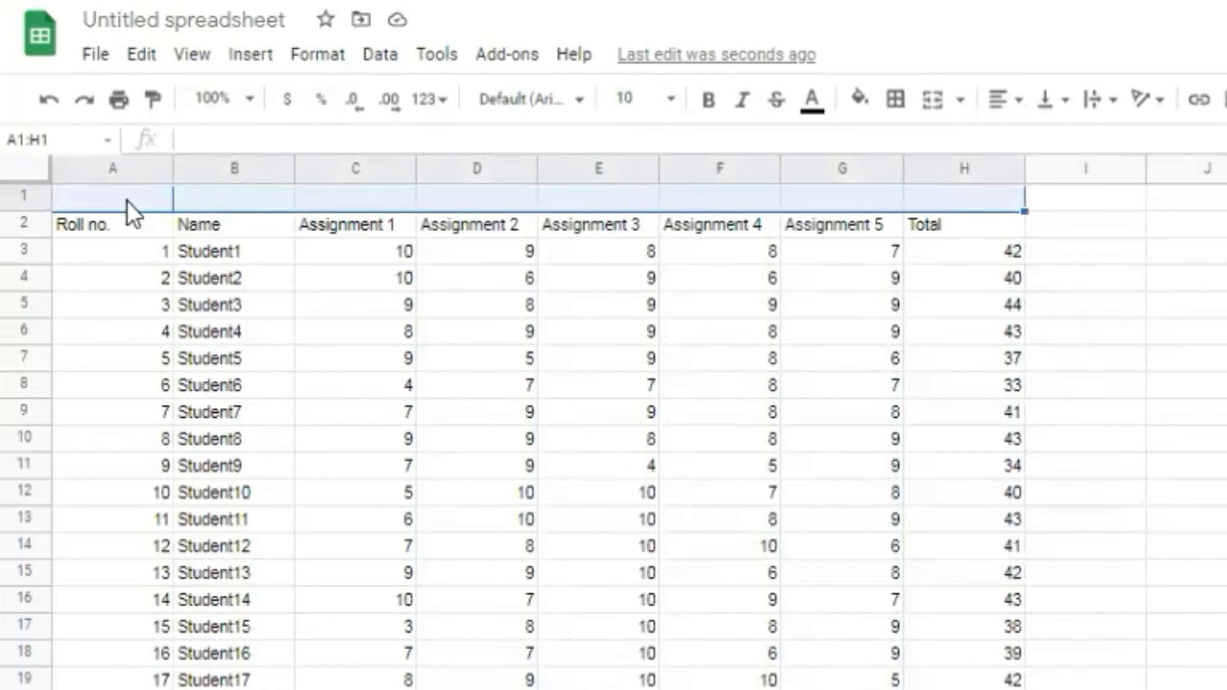
{"action": "left_click", "coordinate": [960, 105]}
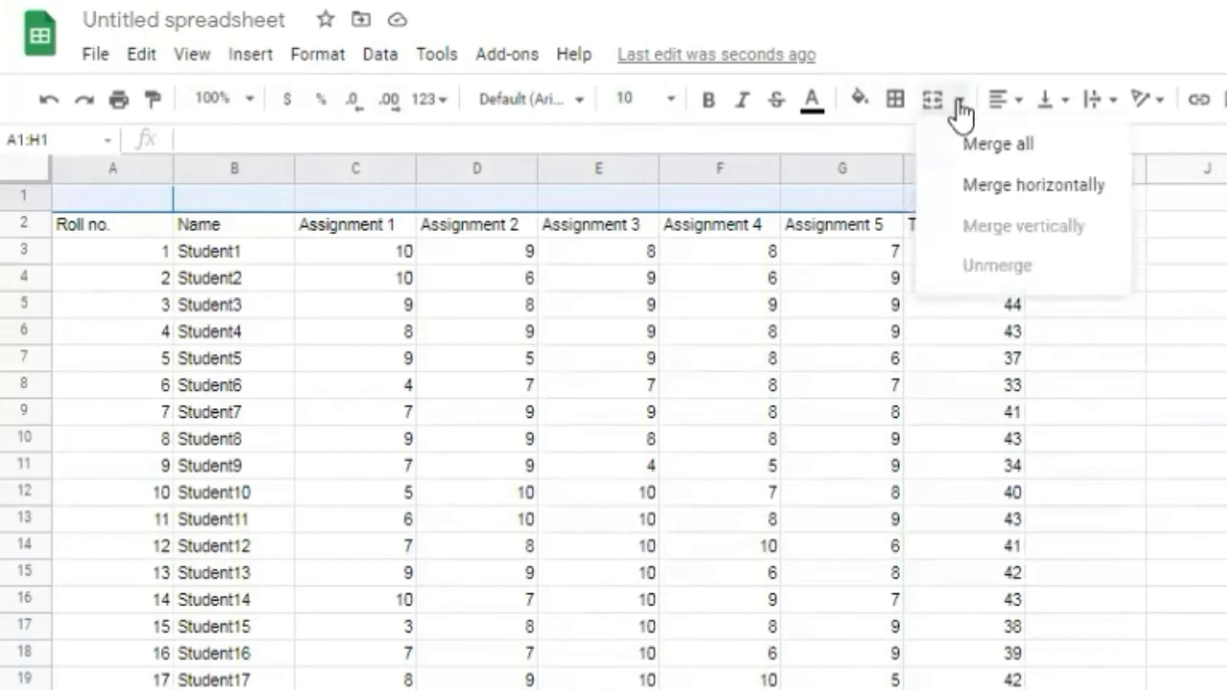
{"action": "left_click", "coordinate": [997, 149]}
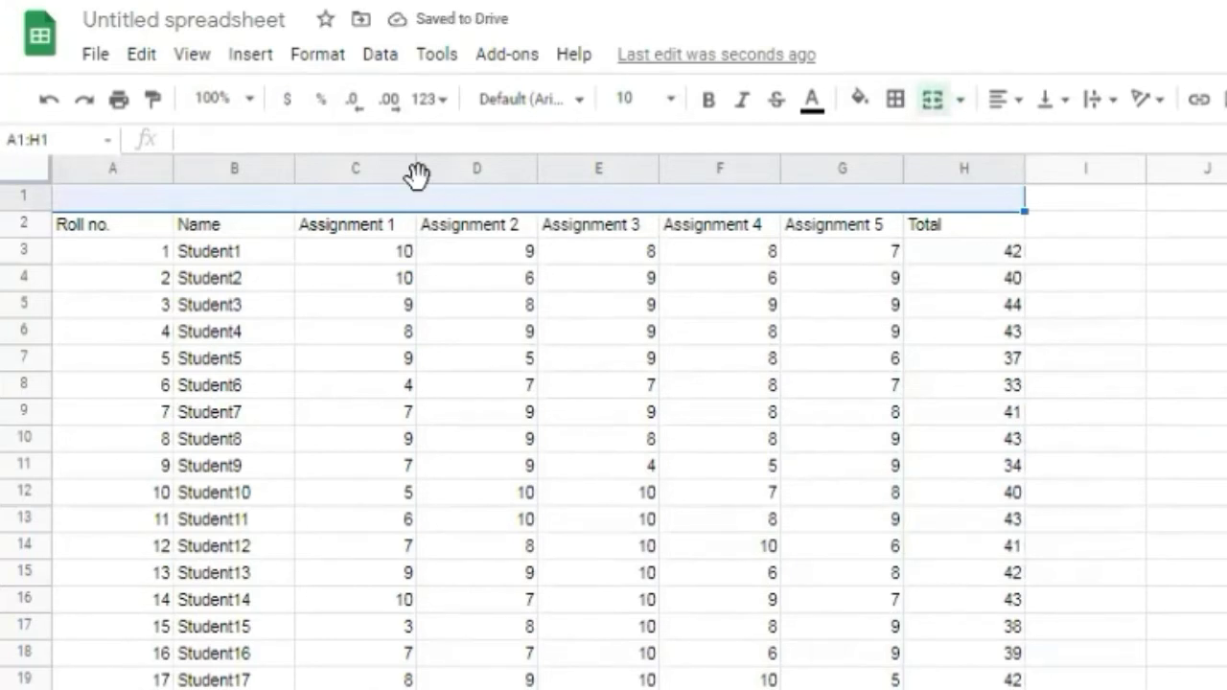
Enter the title "Science Assignment ( Grade V)" in the merged cell of row 1
{"action": "left_click", "coordinate": [237, 134]}
{"action": "type", "text": "Science A"}
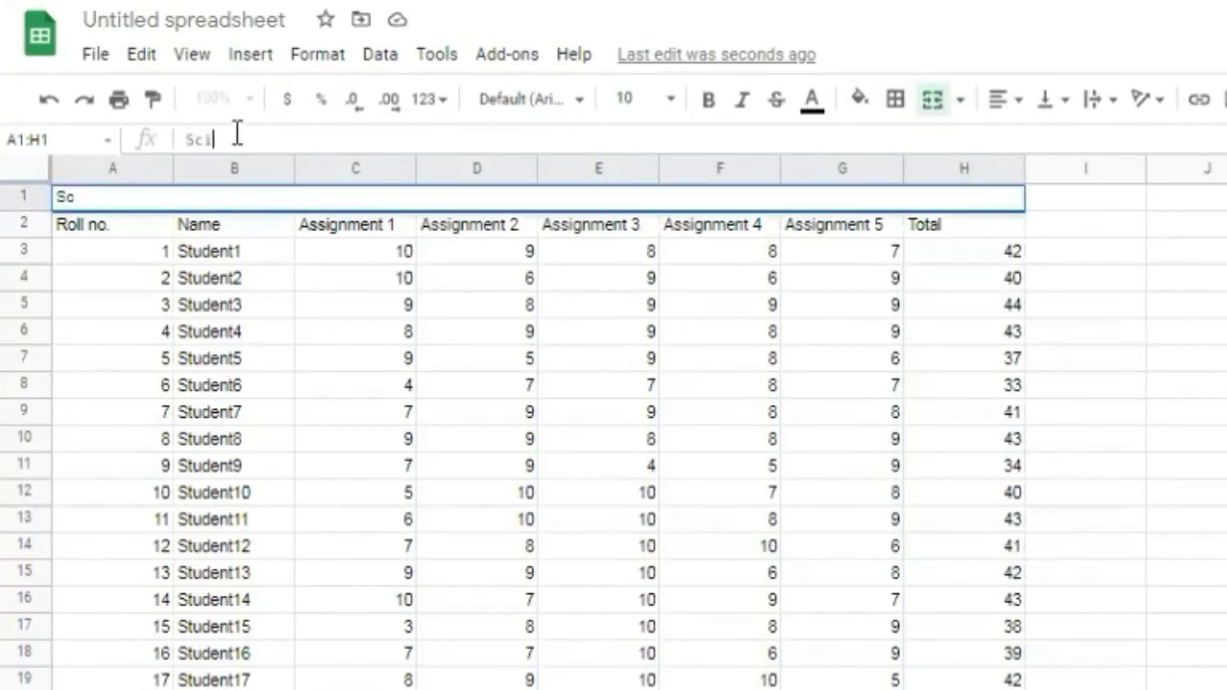
{"action": "type", "text": "ss"}
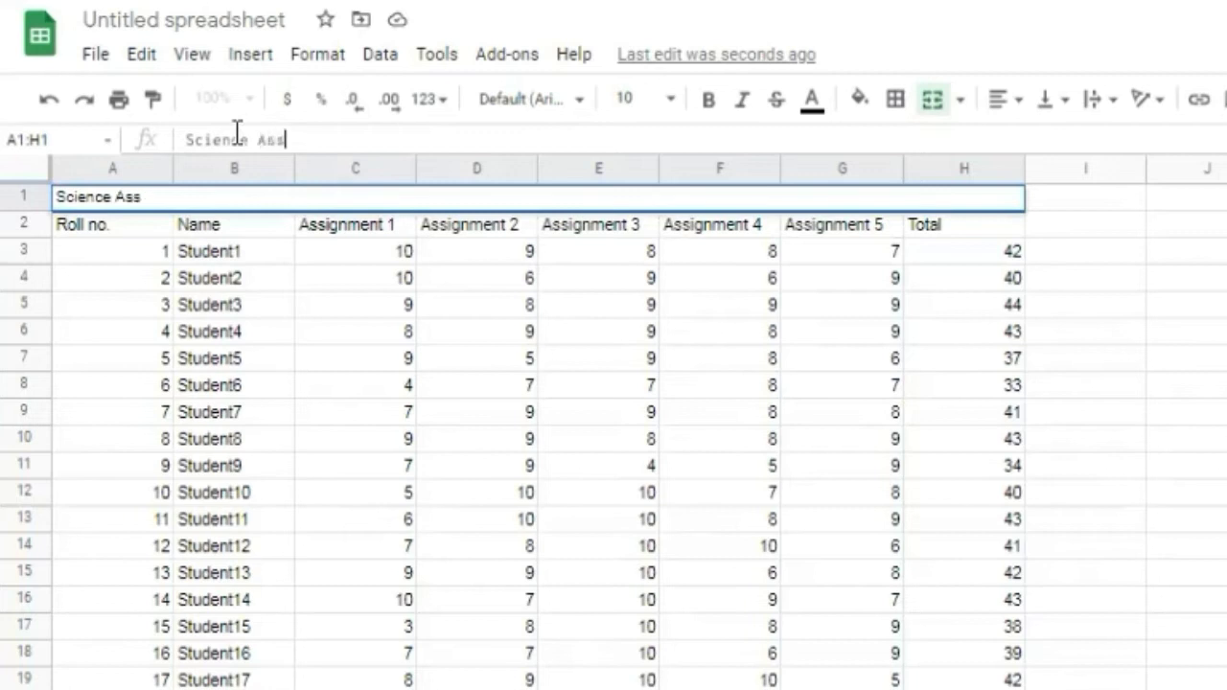
{"action": "type", "text": "ignmen"}
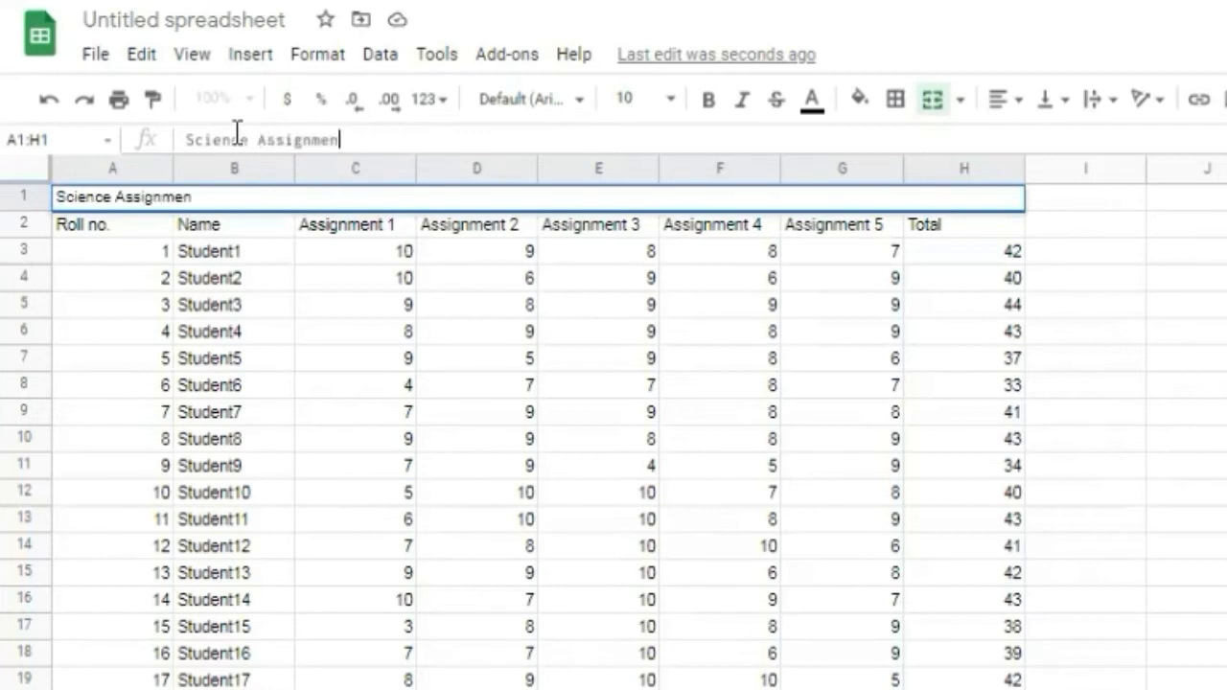
{"action": "type", "text": "t ( Grade "}
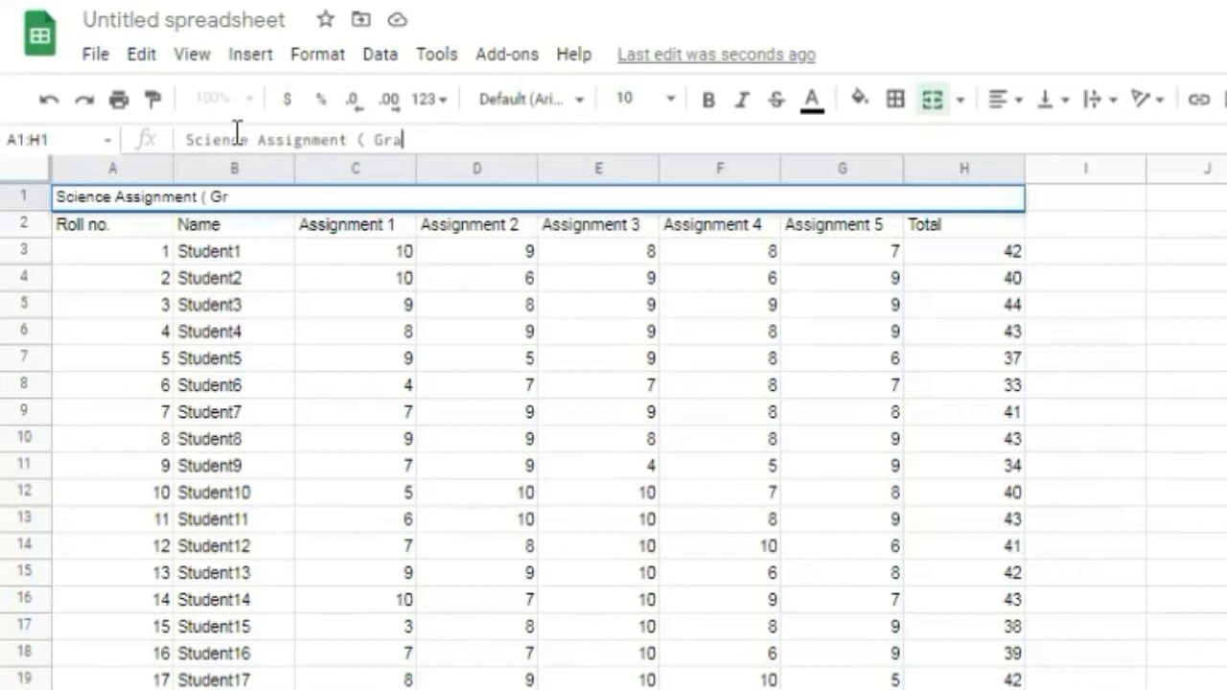
{"action": "type", "text": "V)"}
Center the title horizontally across the merged cell
{"action": "left_click_drag", "start_coordinate": [286, 198], "coordinate": [54, 201]}
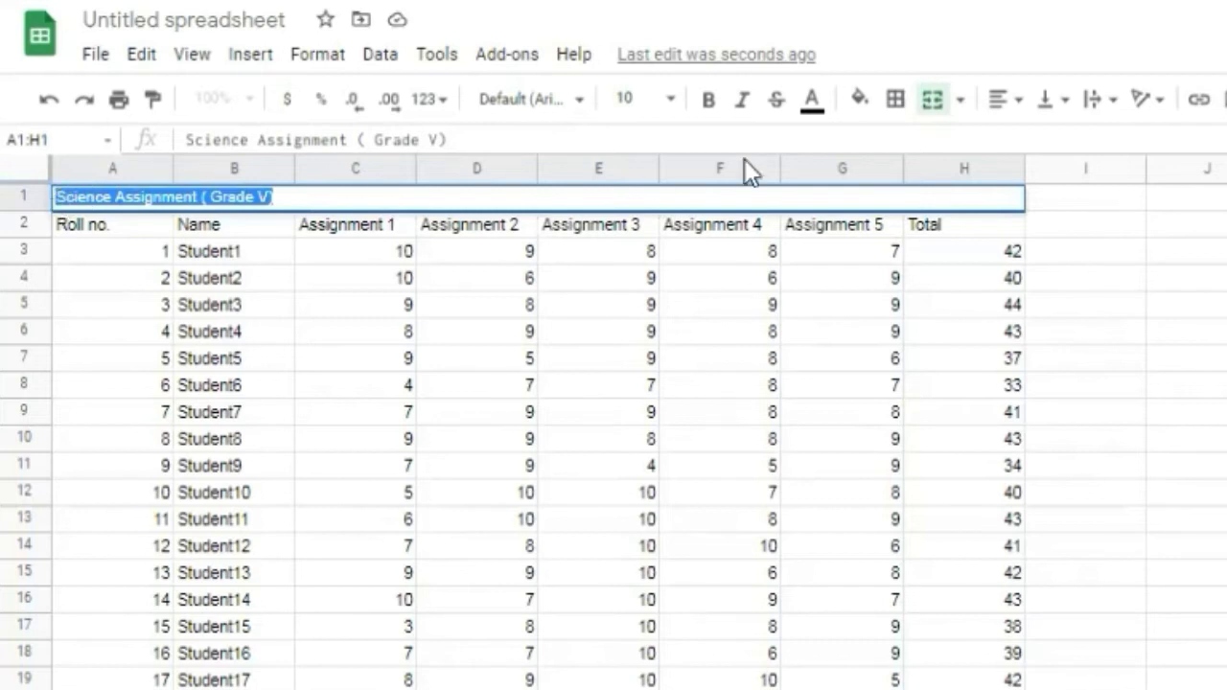
{"action": "left_click", "coordinate": [1022, 108]}
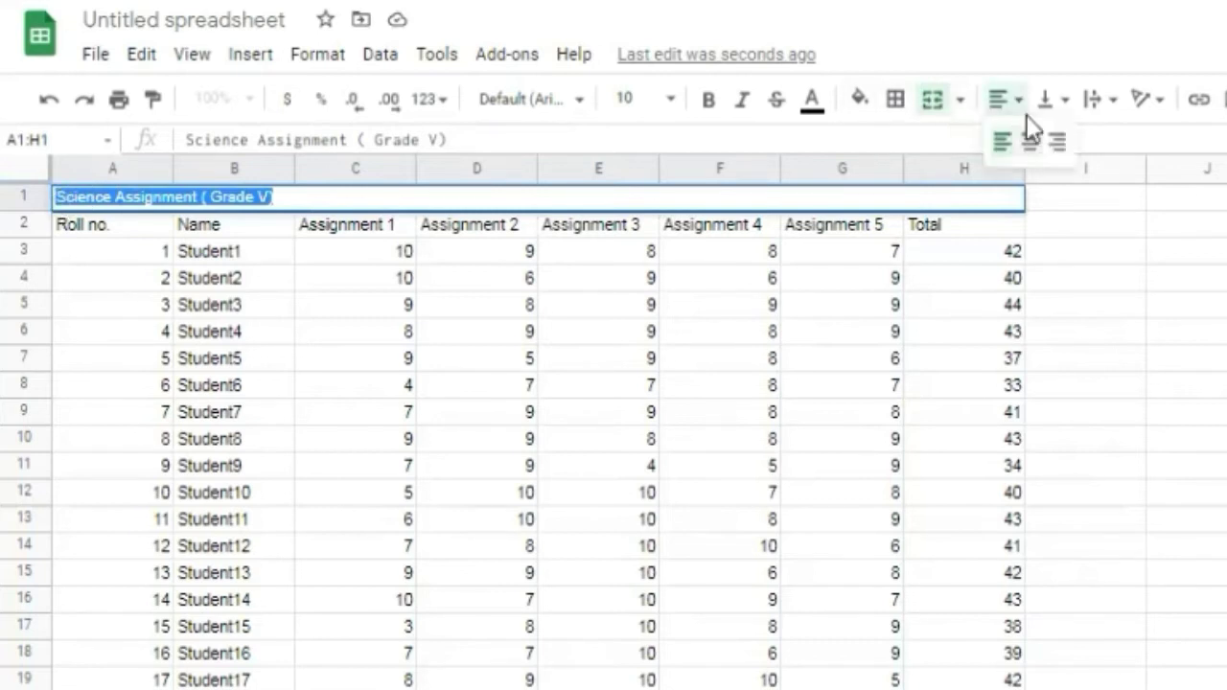
{"action": "left_click", "coordinate": [1032, 142]}
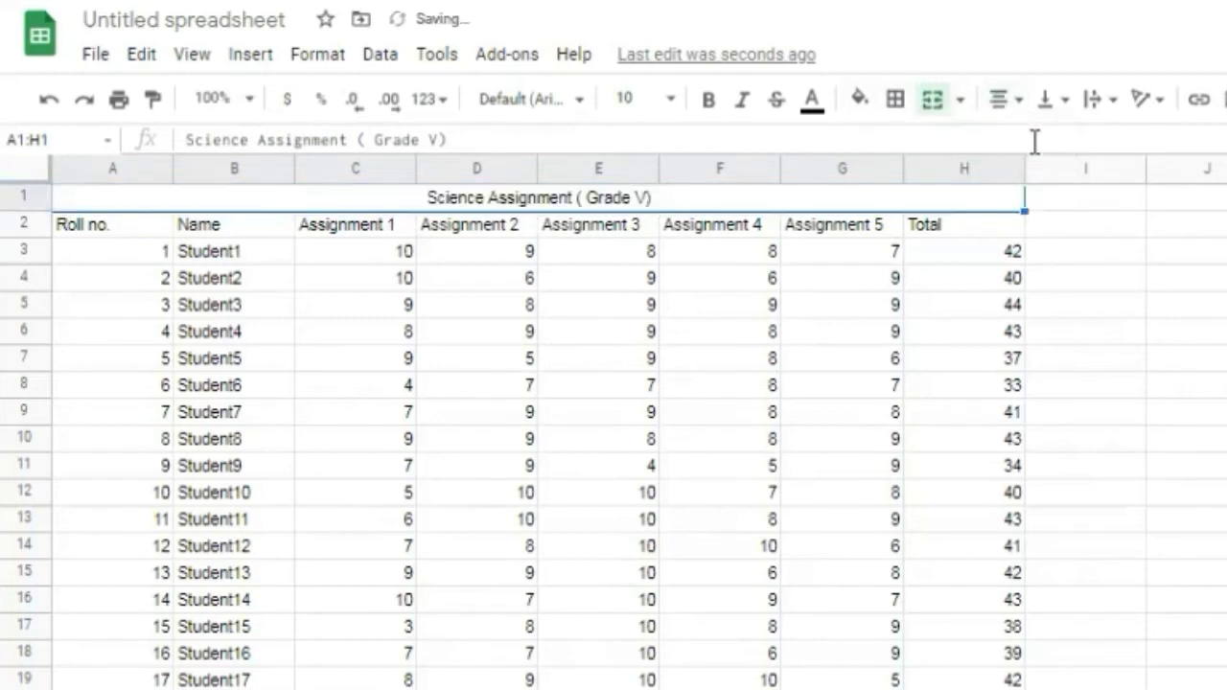
{"action": "left_click", "coordinate": [1050, 200]}
Try unmerging the title cell and merge A1 to H1 again
{"action": "left_click", "coordinate": [859, 203]}
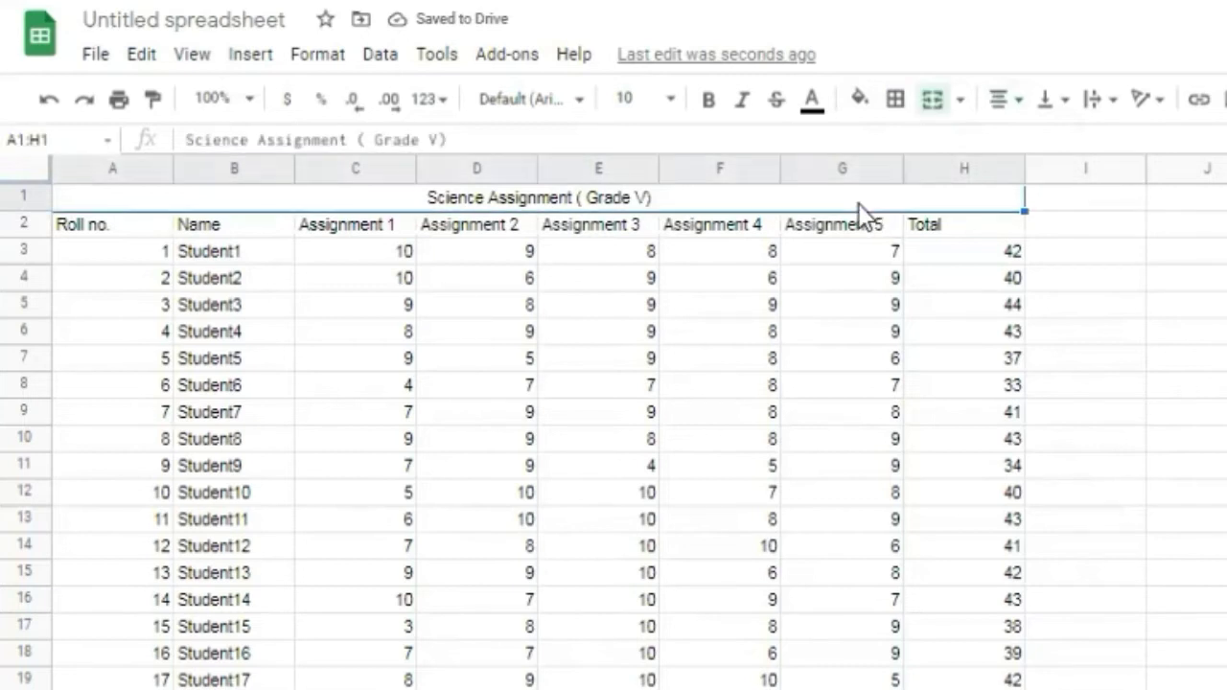
{"action": "left_click", "coordinate": [959, 99]}
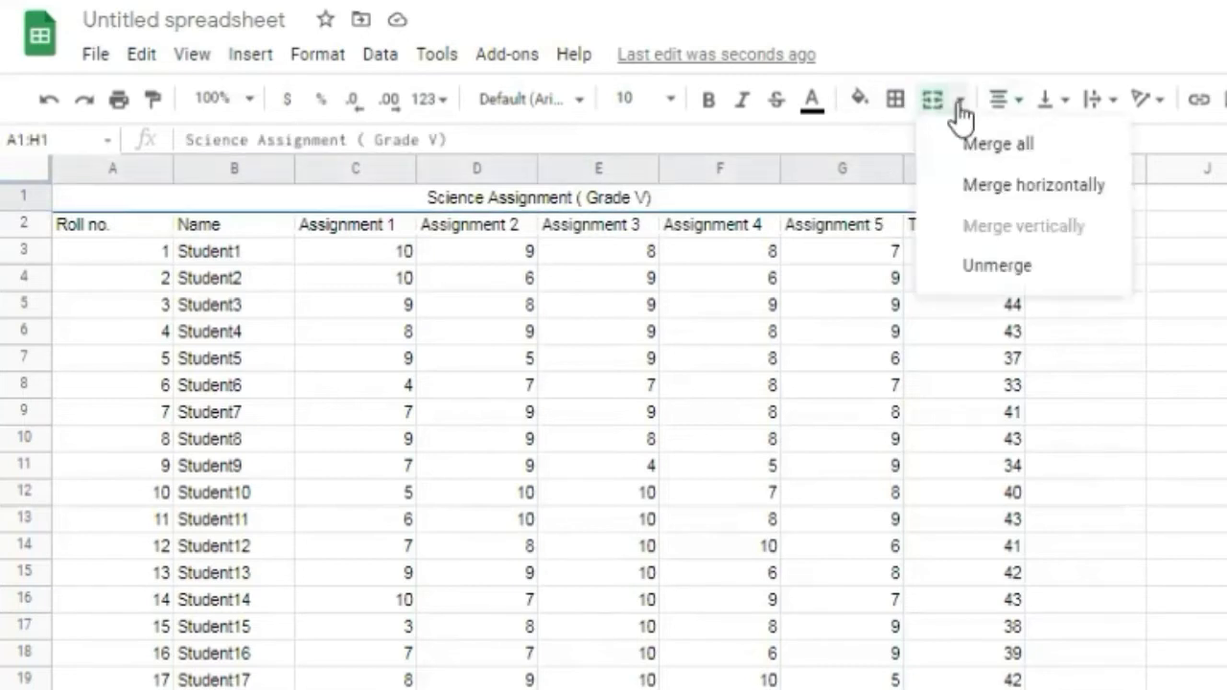
{"action": "left_click", "coordinate": [992, 269]}
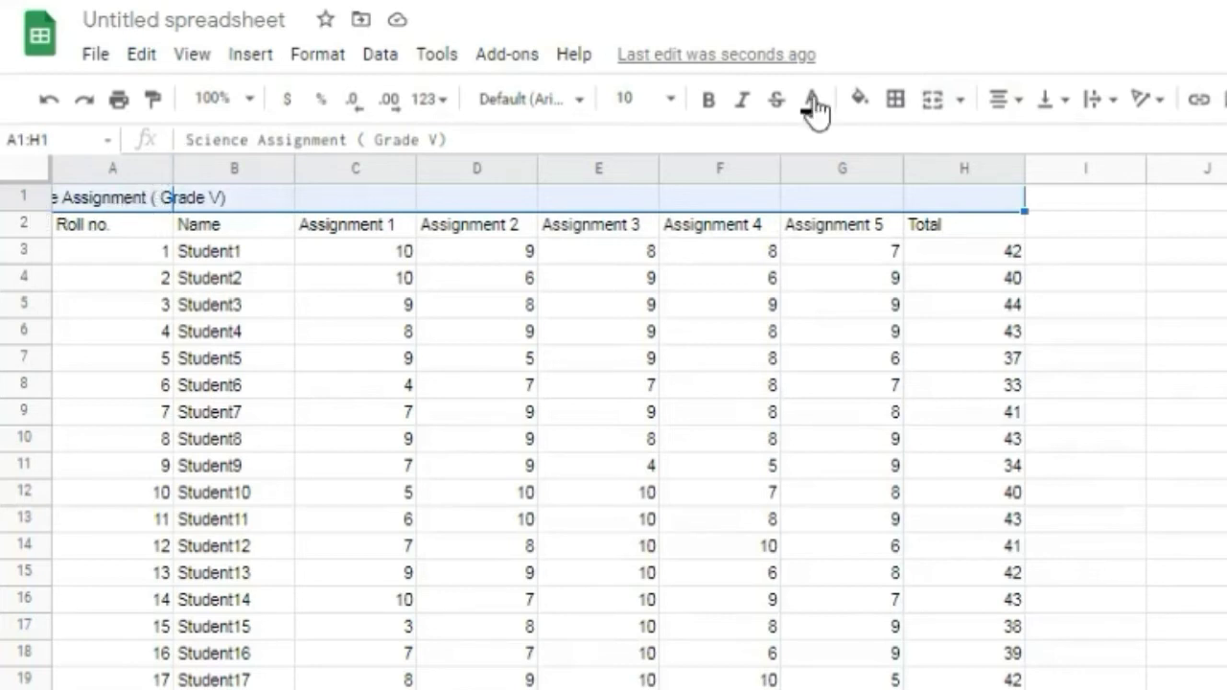
{"action": "left_click", "coordinate": [963, 100]}
{"action": "left_click", "coordinate": [1002, 144]}
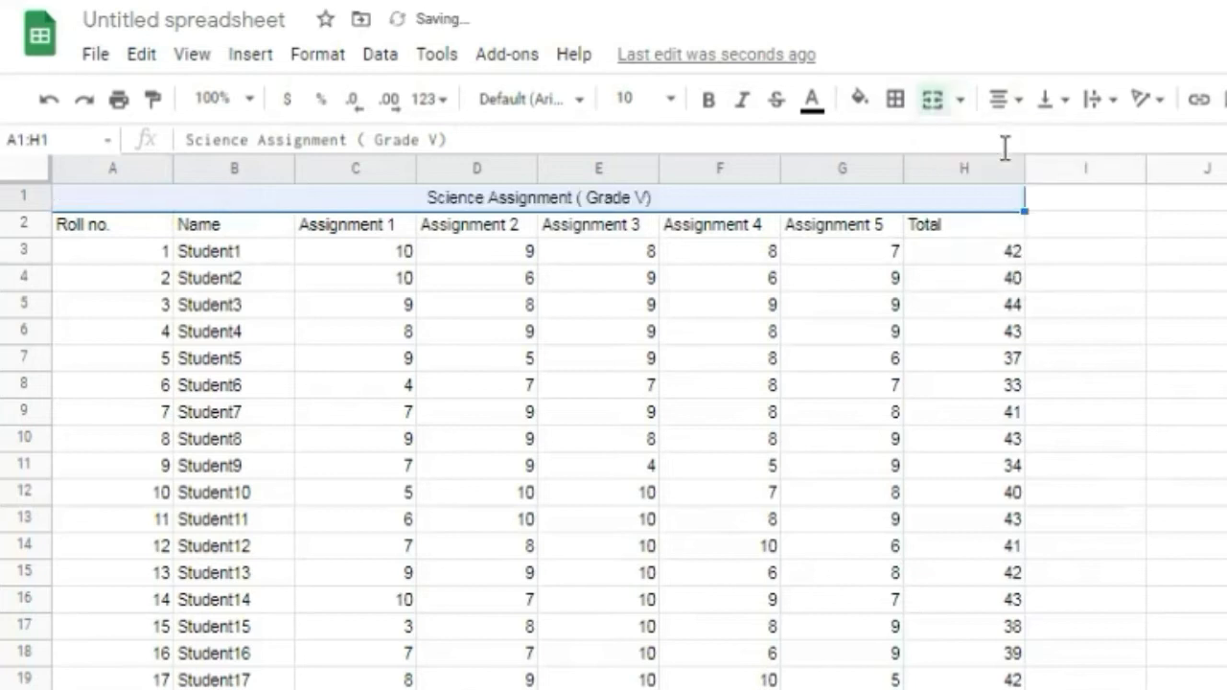
{"action": "left_click", "coordinate": [1051, 202]}
Fill the merged title cell with a light yellow and the header row below it with a deeper yellow
{"action": "left_click", "coordinate": [954, 200]}
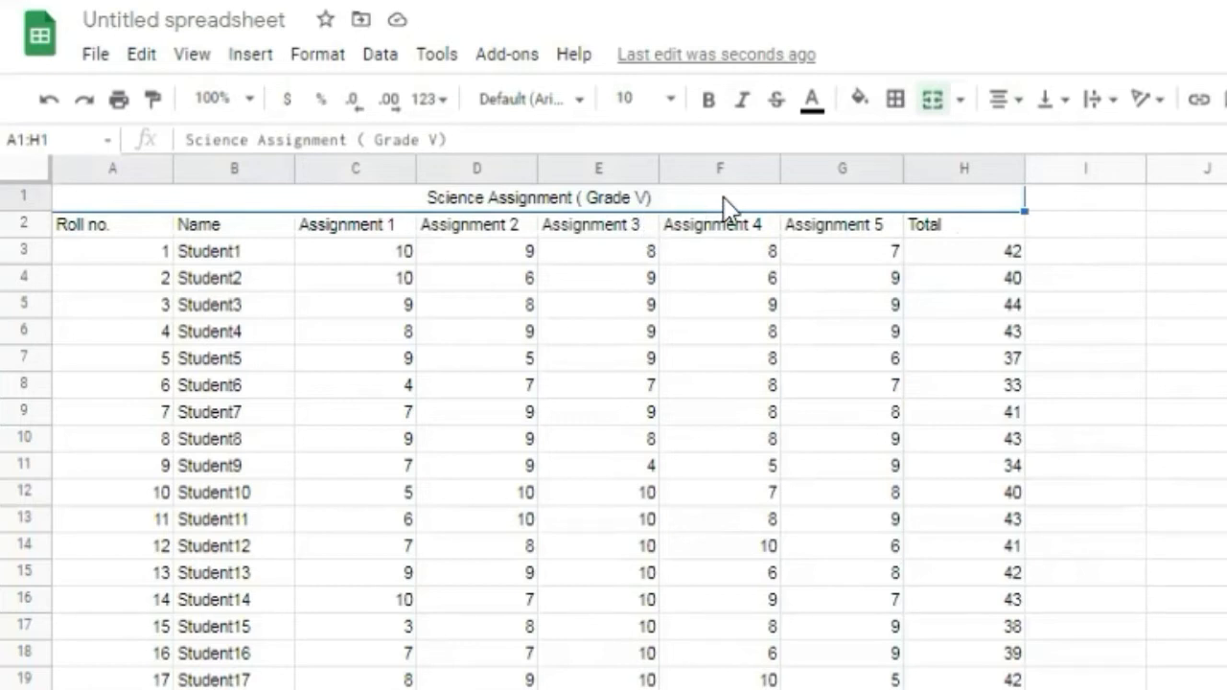
{"action": "left_click", "coordinate": [863, 105]}
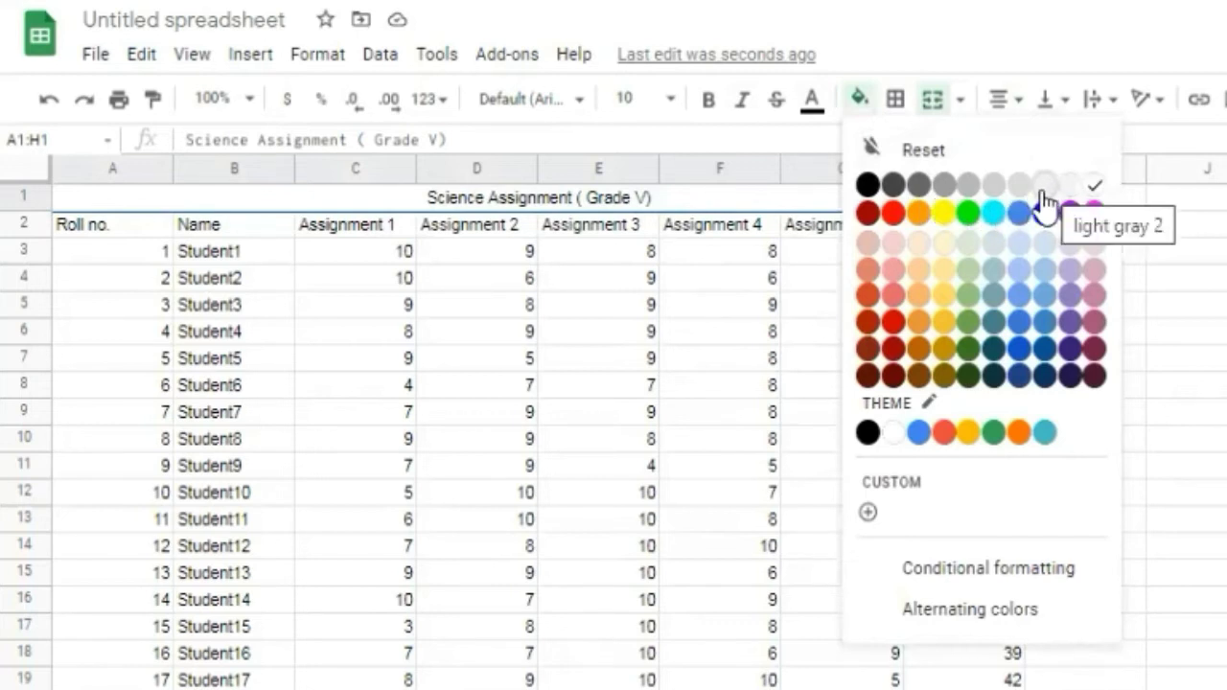
{"action": "left_click", "coordinate": [946, 244]}
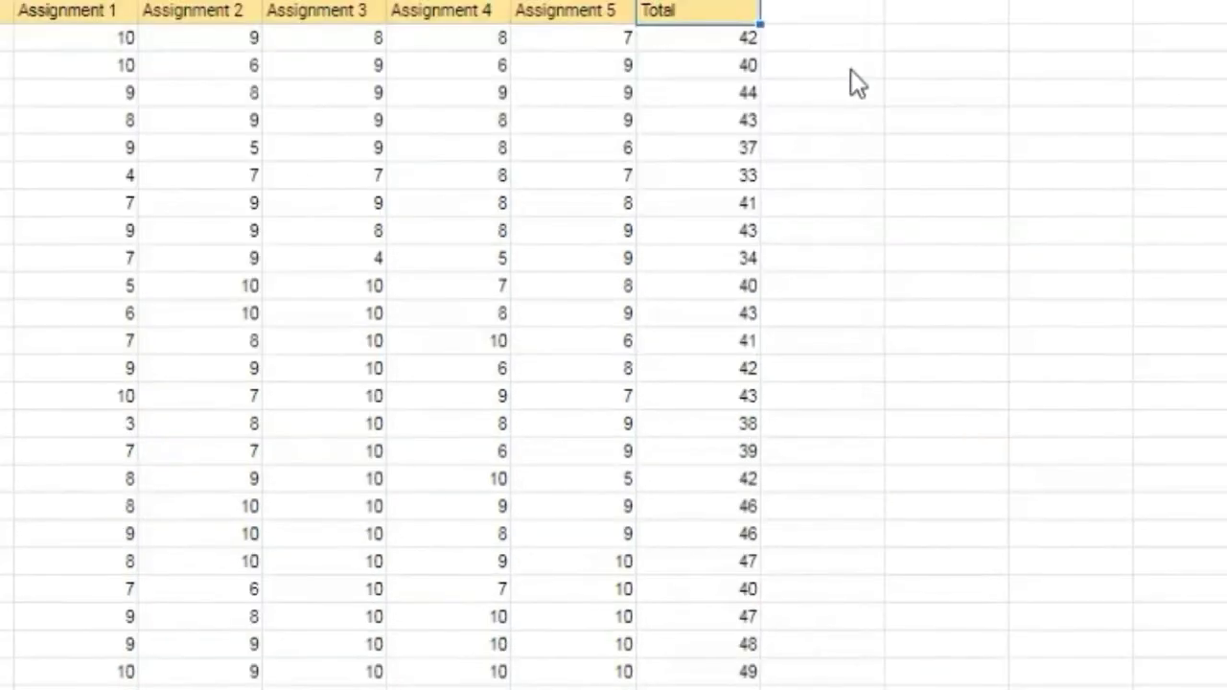
{"action": "left_click", "coordinate": [1078, 285]}
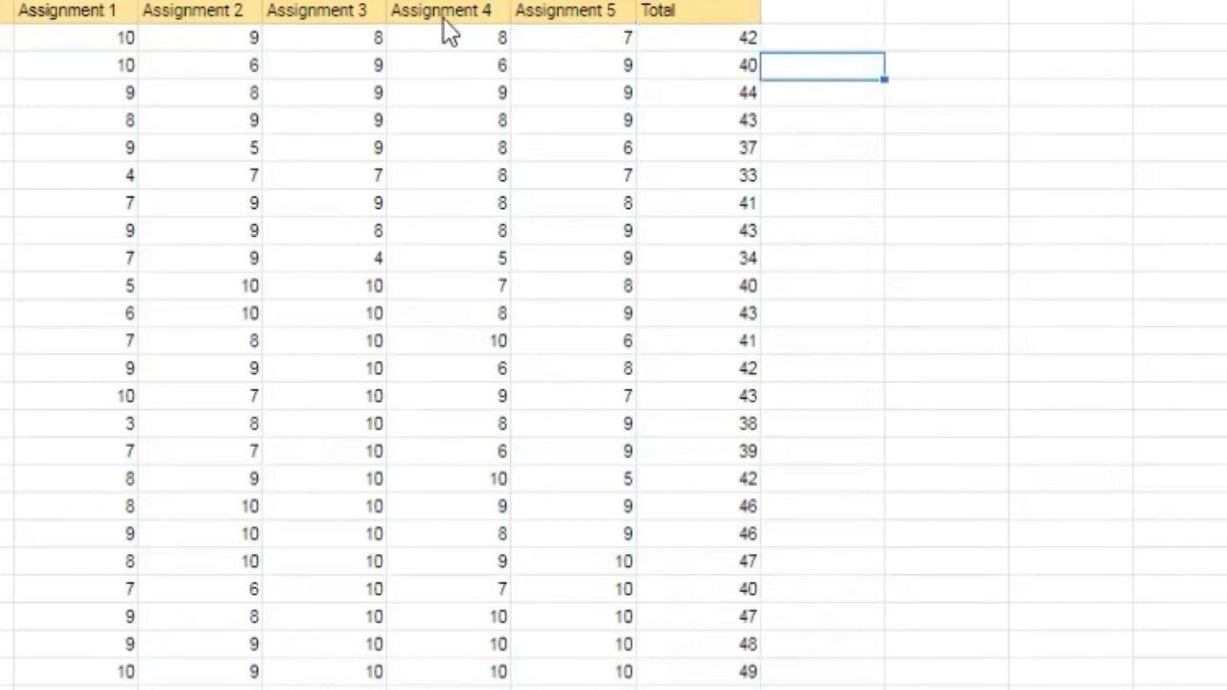
Change Student3's Assignment 2 mark to 8.5 and Student2's Assignment 5 mark to 9.5
{"action": "left_click", "coordinate": [247, 100]}
{"action": "double_click", "coordinate": [245, 98]}
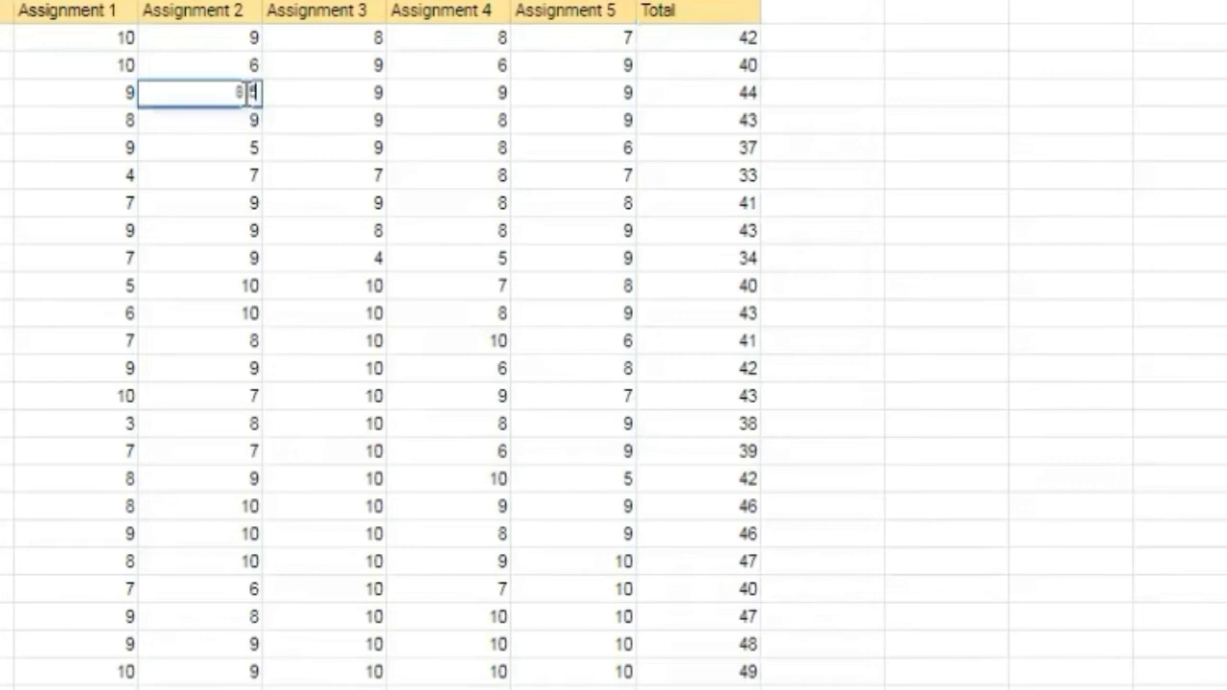
{"action": "left_click", "coordinate": [566, 69]}
{"action": "double_click", "coordinate": [566, 69]}
{"action": "type", "text": ".5"}
Change Student17's Assignment 3 mark and Student1's Assignment 2 mark to 9.5, and Student6's Assignment 5 mark to 7.5
{"action": "left_click", "coordinate": [366, 485]}
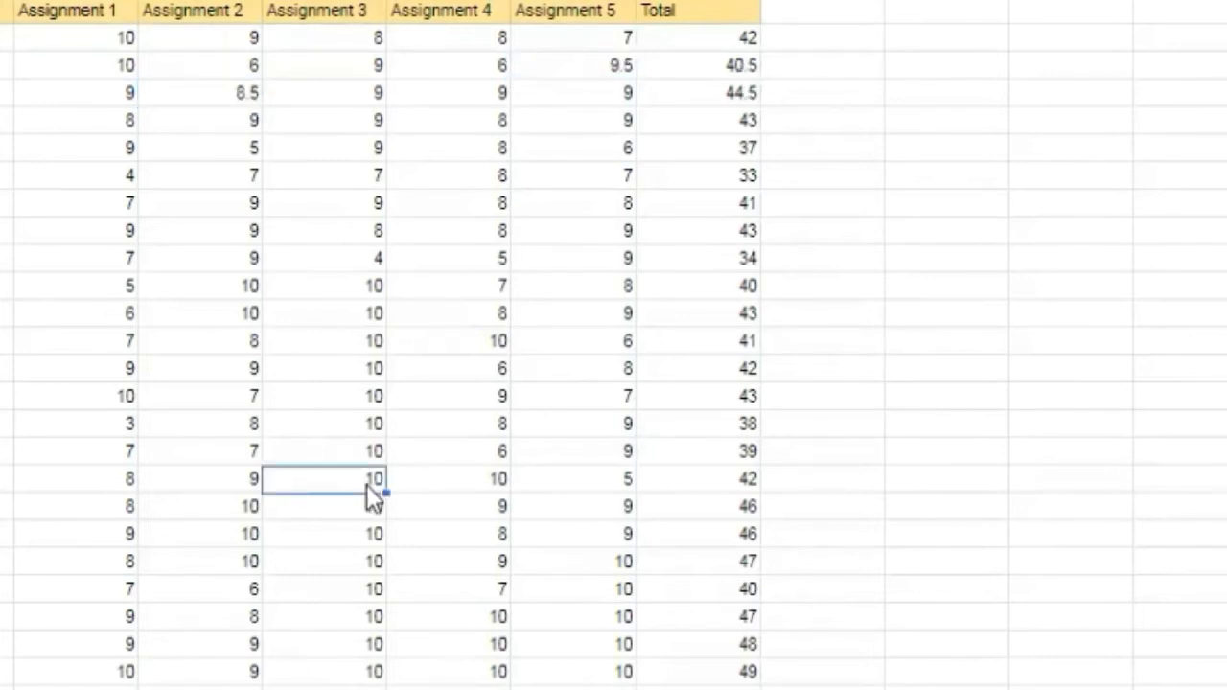
{"action": "double_click", "coordinate": [366, 484]}
{"action": "key", "text": "BackSpace"}
{"action": "key", "text": "BackSpace"}
{"action": "type", "text": "9.5"}
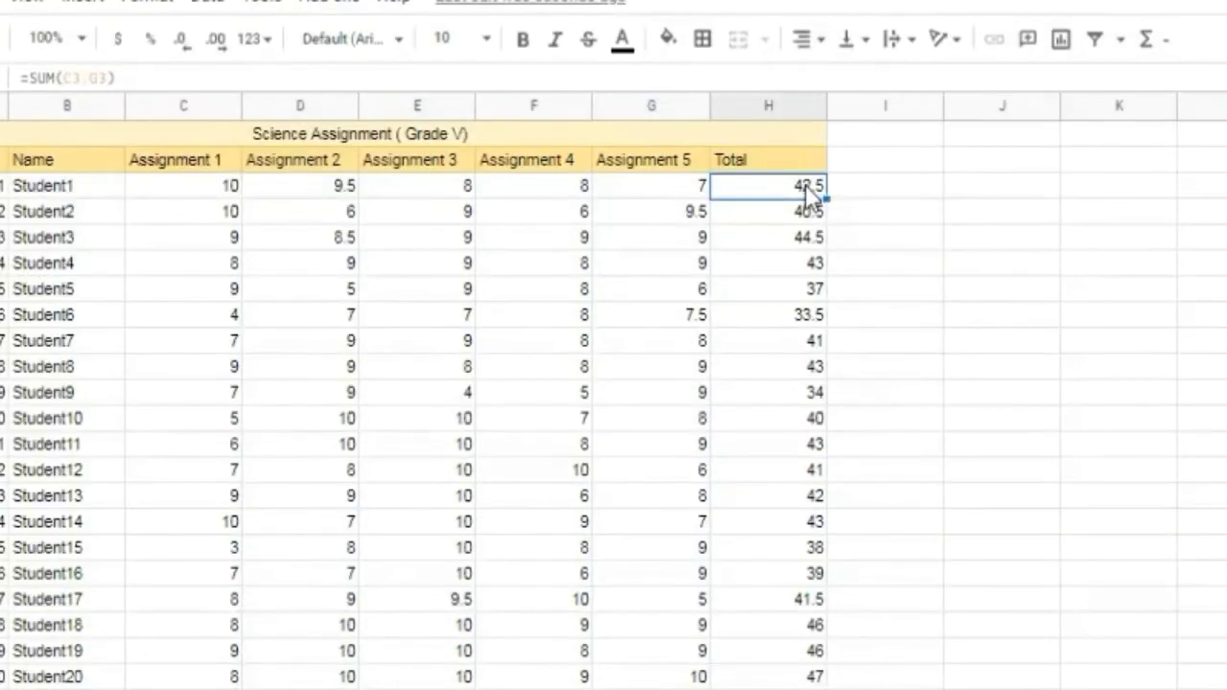
Format Student1's total without decimal places and fill it down the Total column to Student25
{"action": "left_click", "coordinate": [182, 50]}
{"action": "left_click_drag", "start_coordinate": [822, 192], "coordinate": [831, 553]}
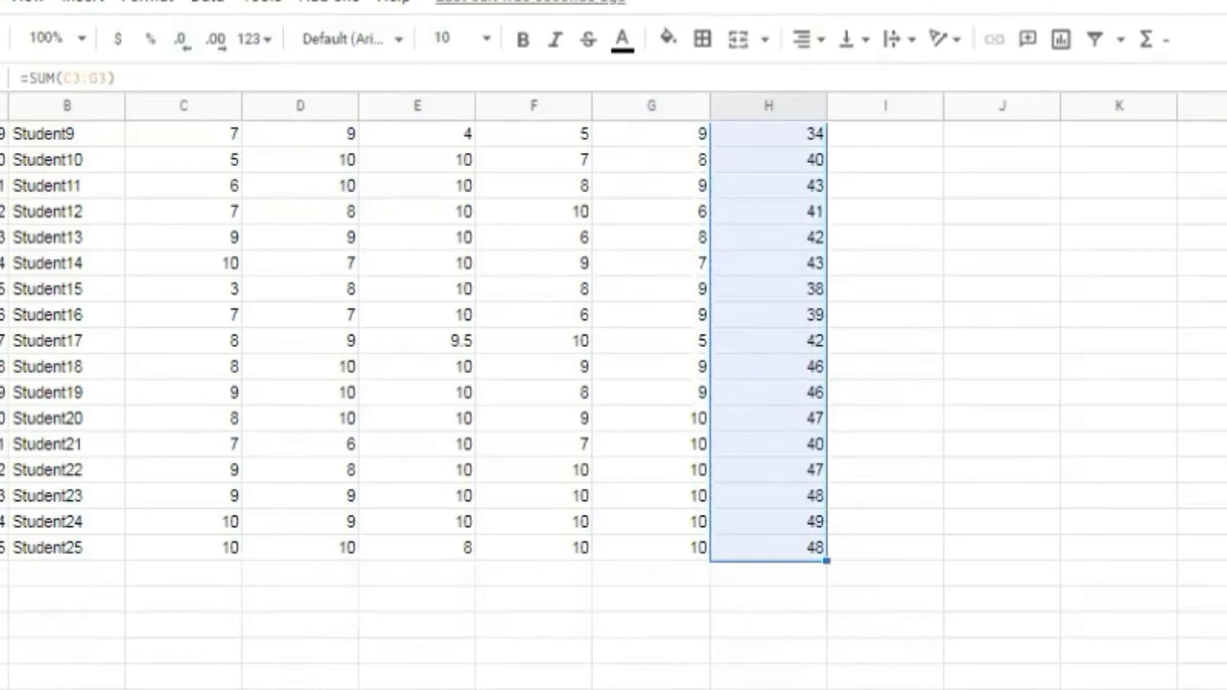
{"action": "scroll", "coordinate": [830, 553], "scroll_direction": "up", "scroll_amount": 3}
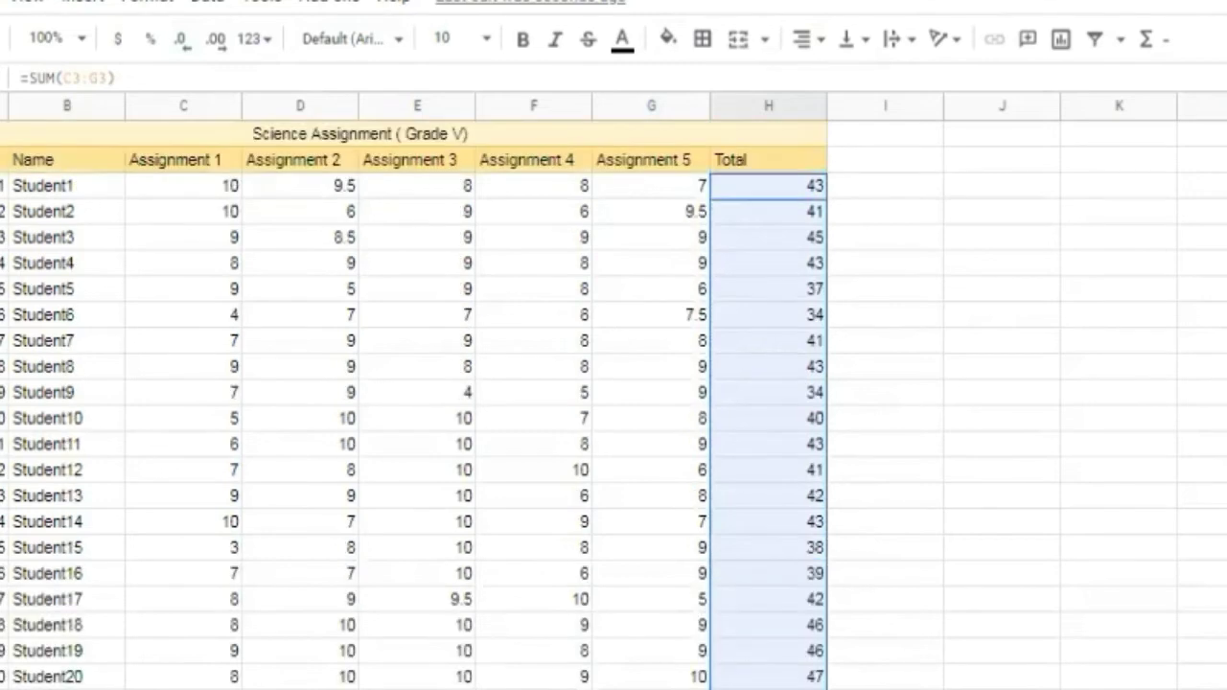
Try showing the Total column with two decimal places and reduce it back to whole numbers
{"action": "left_click", "coordinate": [219, 44]}
{"action": "left_click", "coordinate": [217, 42]}
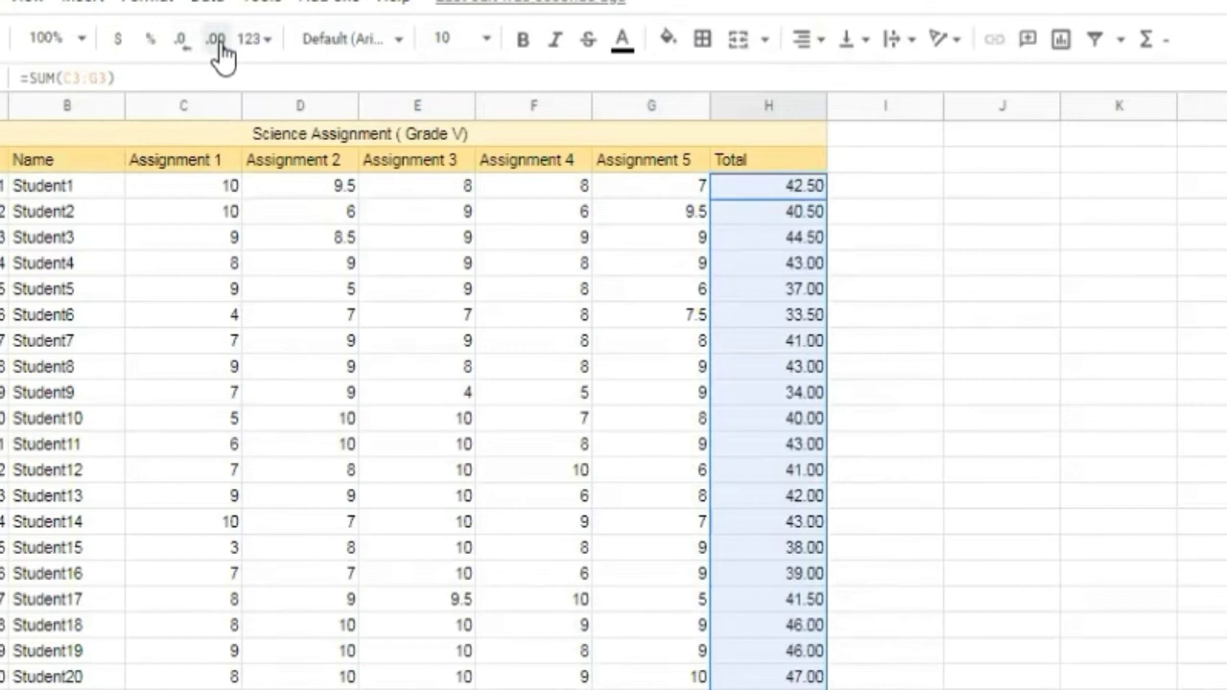
{"action": "left_click", "coordinate": [182, 42]}
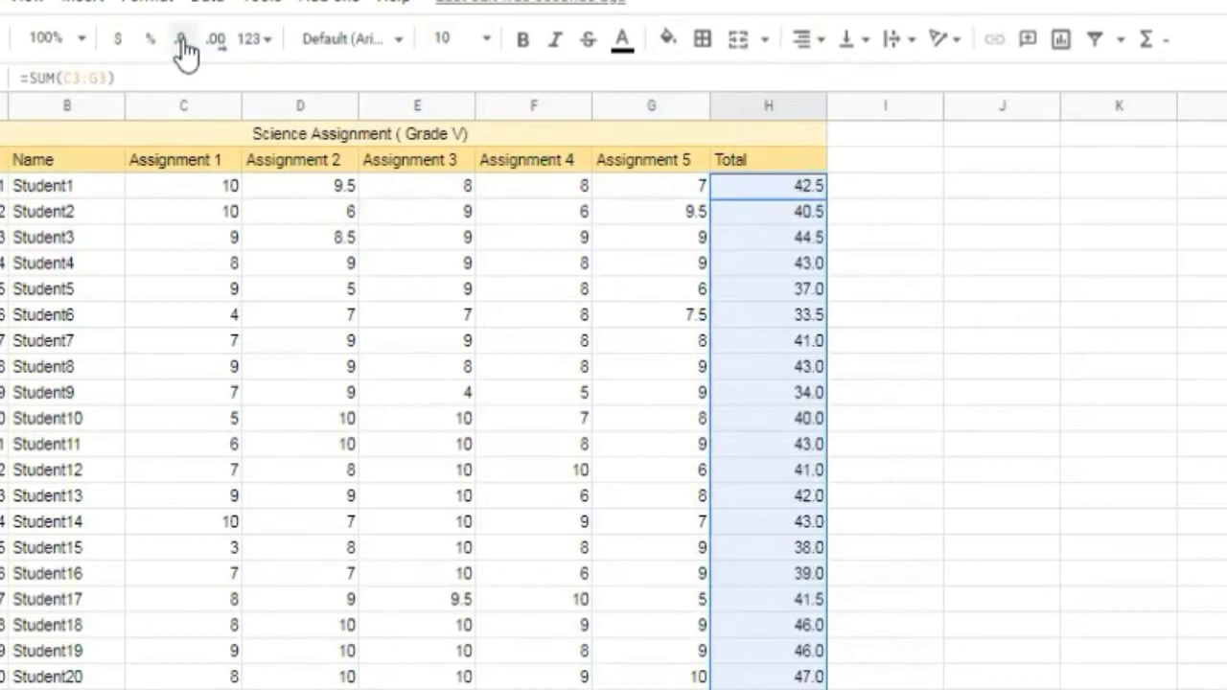
{"action": "left_click", "coordinate": [181, 43]}
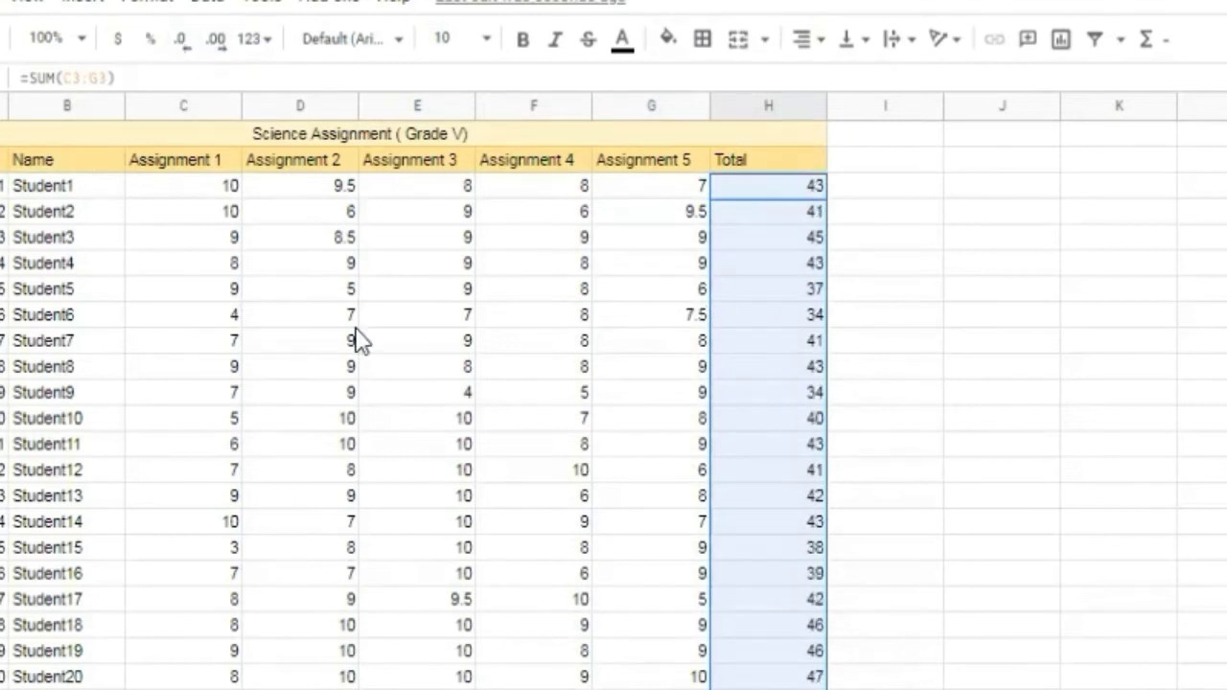
Try filling Student6's Assignment 1 mark with green and set its fill back to white
{"action": "left_click", "coordinate": [222, 316]}
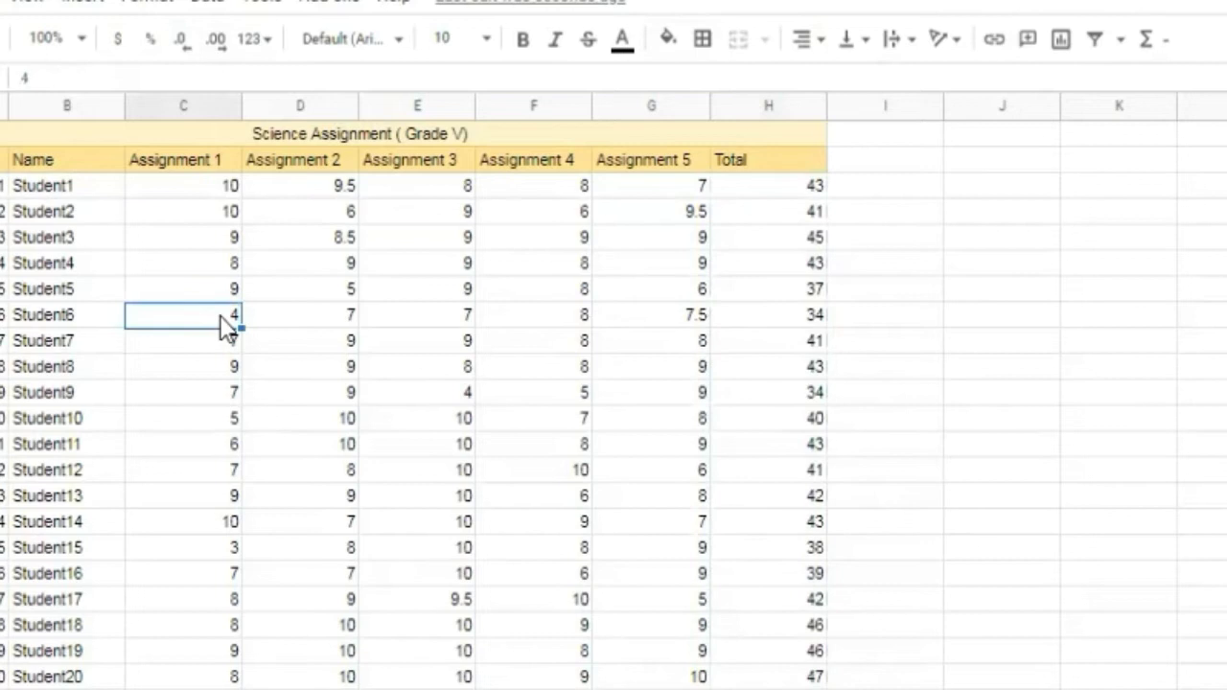
{"action": "left_click", "coordinate": [668, 40]}
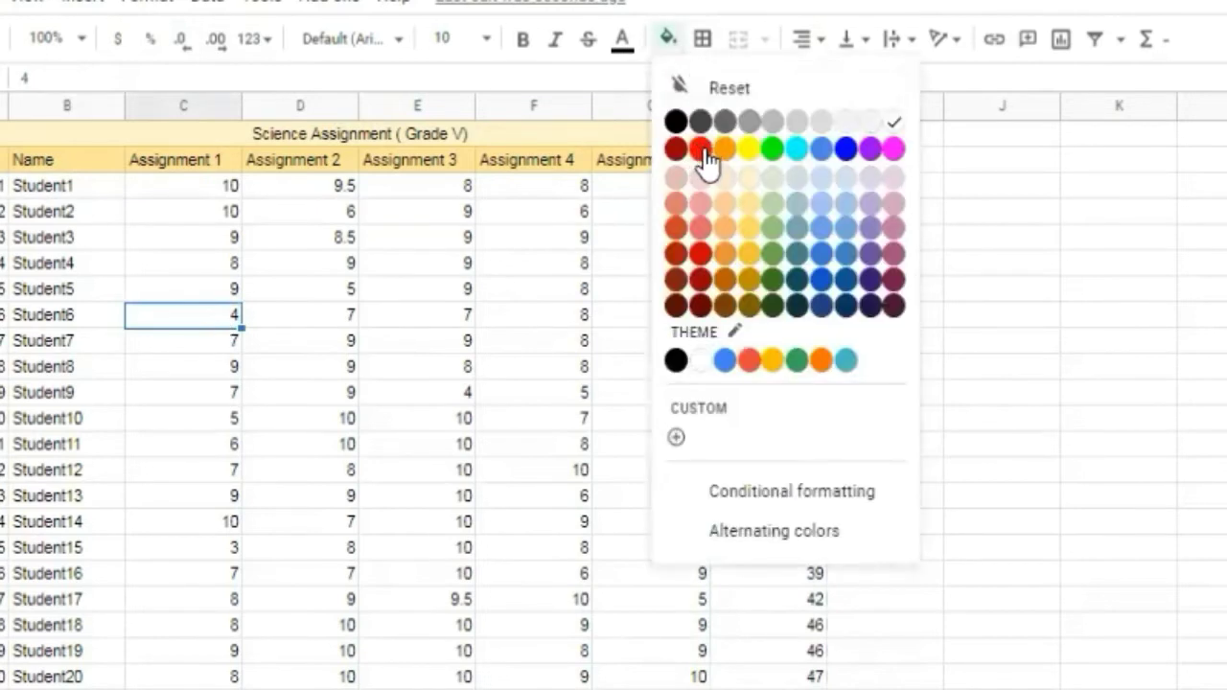
{"action": "left_click", "coordinate": [773, 150]}
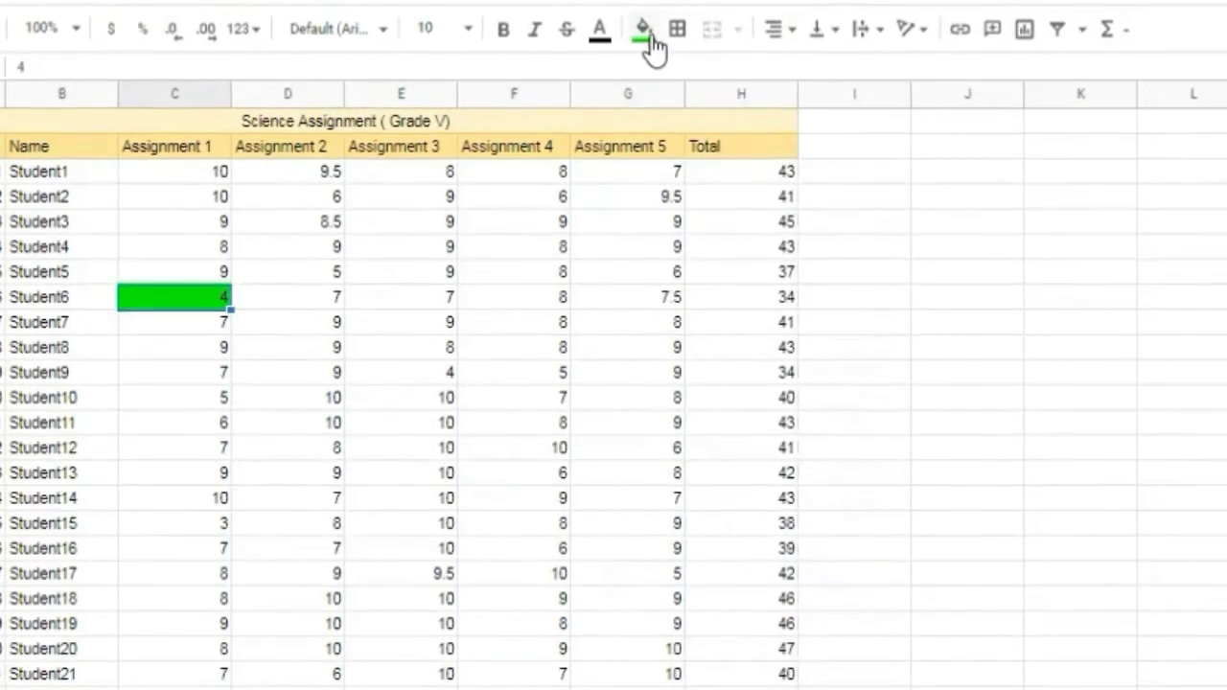
{"action": "left_click", "coordinate": [669, 41]}
{"action": "left_click", "coordinate": [897, 129]}
{"action": "left_click", "coordinate": [931, 297]}
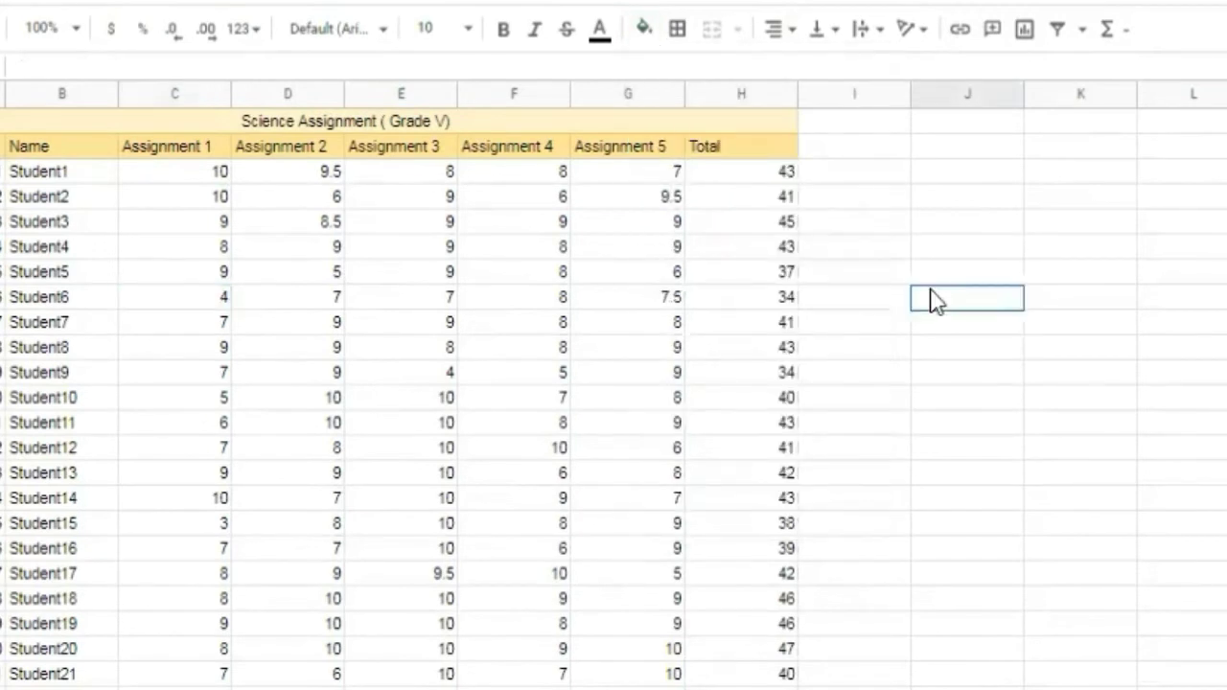
Enter the formula =AVERAGE(C3:C27) in the Assignment 1 column directly below Student25's mark
{"action": "left_click", "coordinate": [190, 173]}
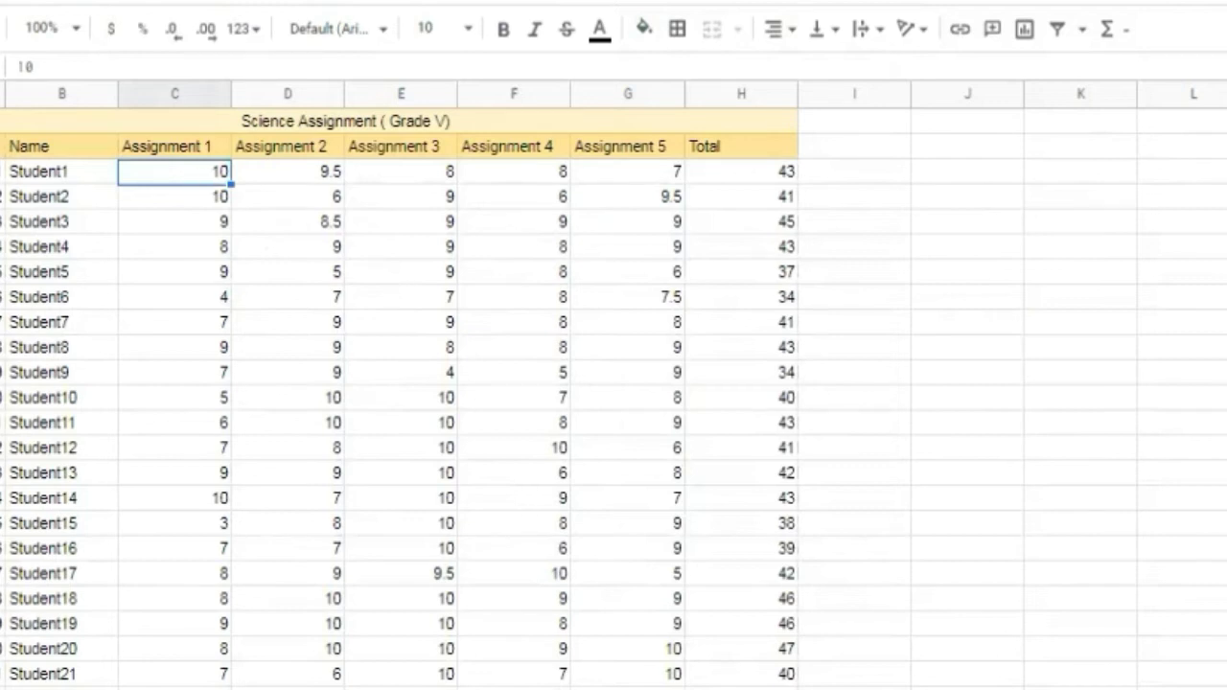
{"action": "scroll", "coordinate": [454, 370], "scroll_direction": "down", "scroll_amount": 5}
{"action": "left_click", "coordinate": [213, 327]}
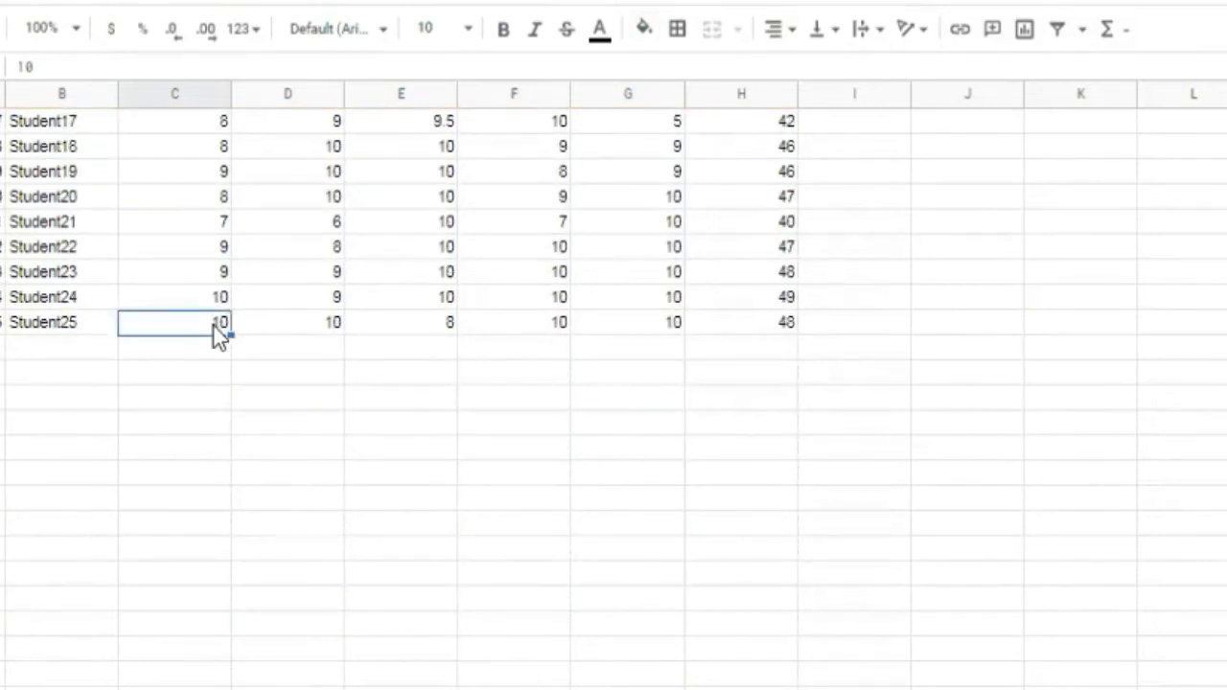
{"action": "left_click", "coordinate": [189, 351]}
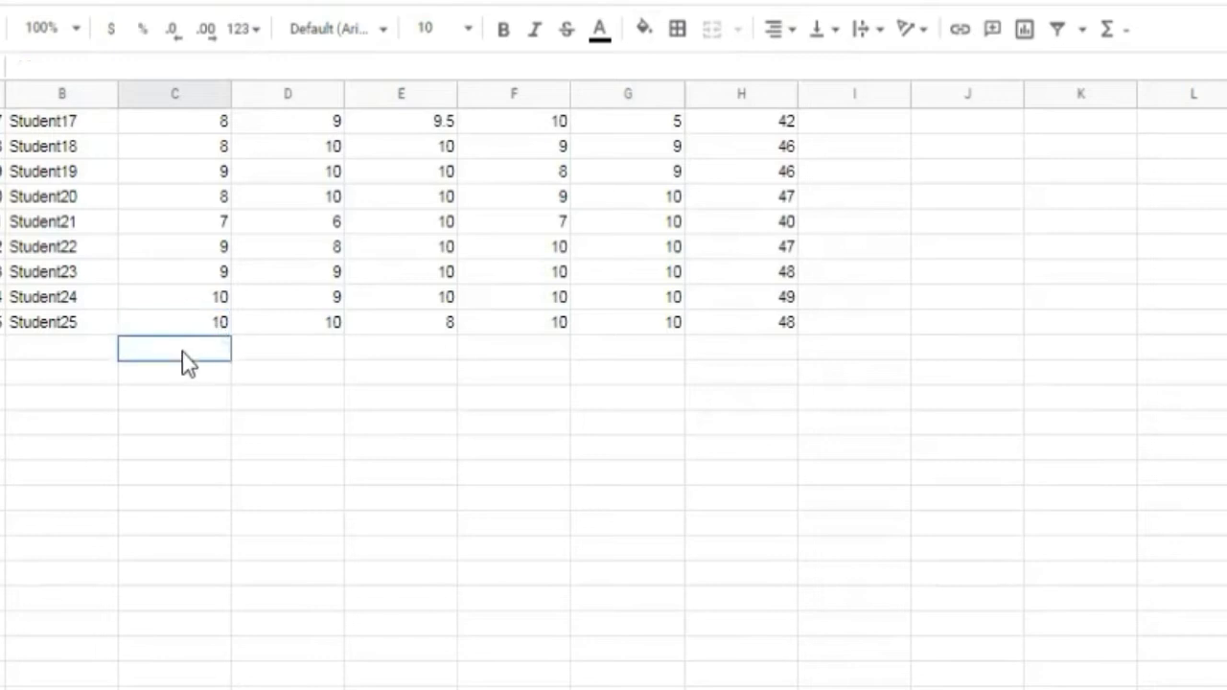
{"action": "left_click", "coordinate": [1129, 31]}
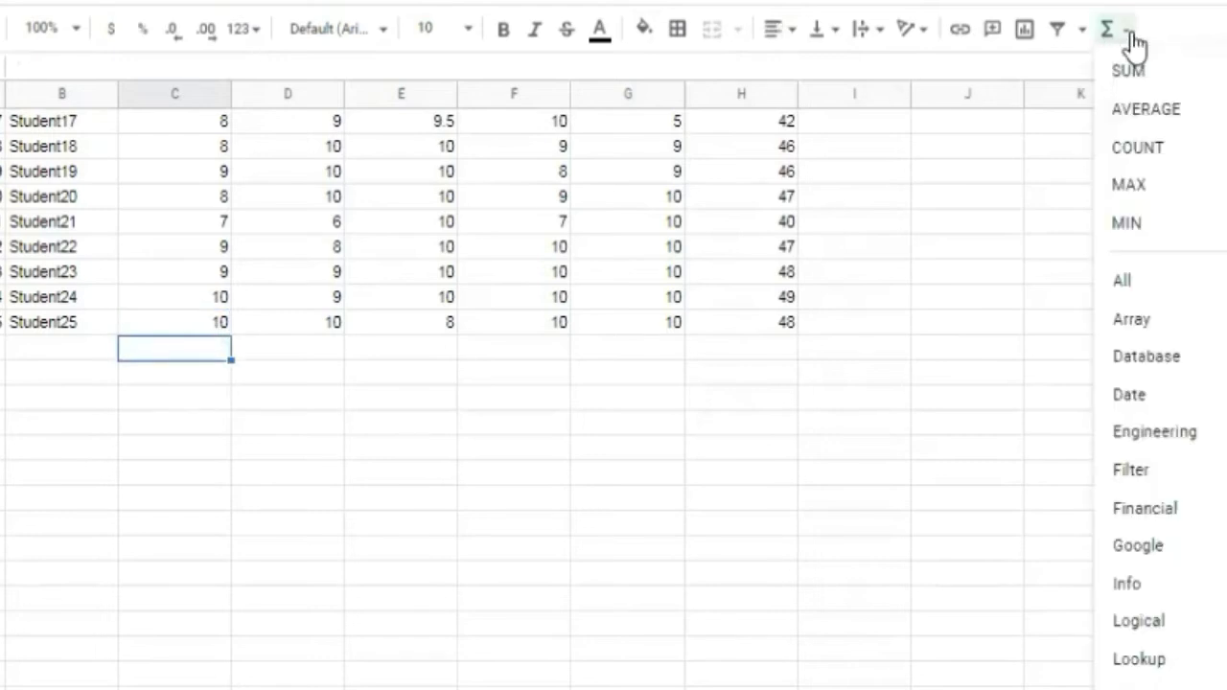
{"action": "left_click", "coordinate": [1156, 117]}
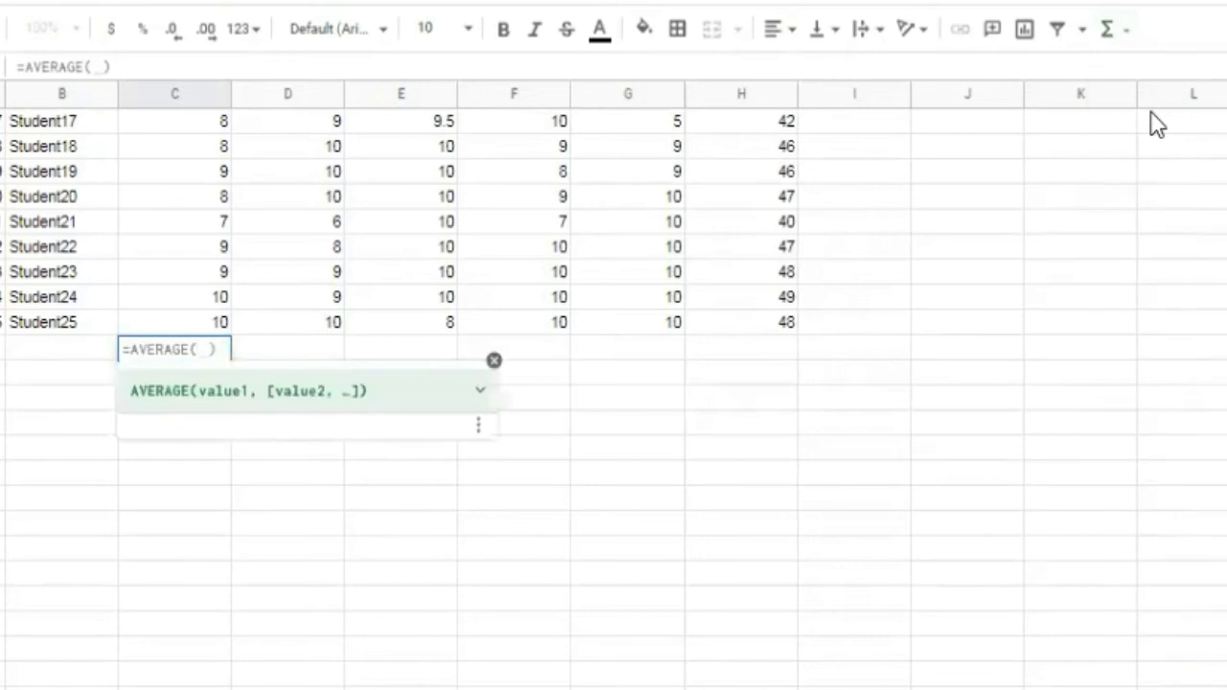
{"action": "type", "text": "c"}
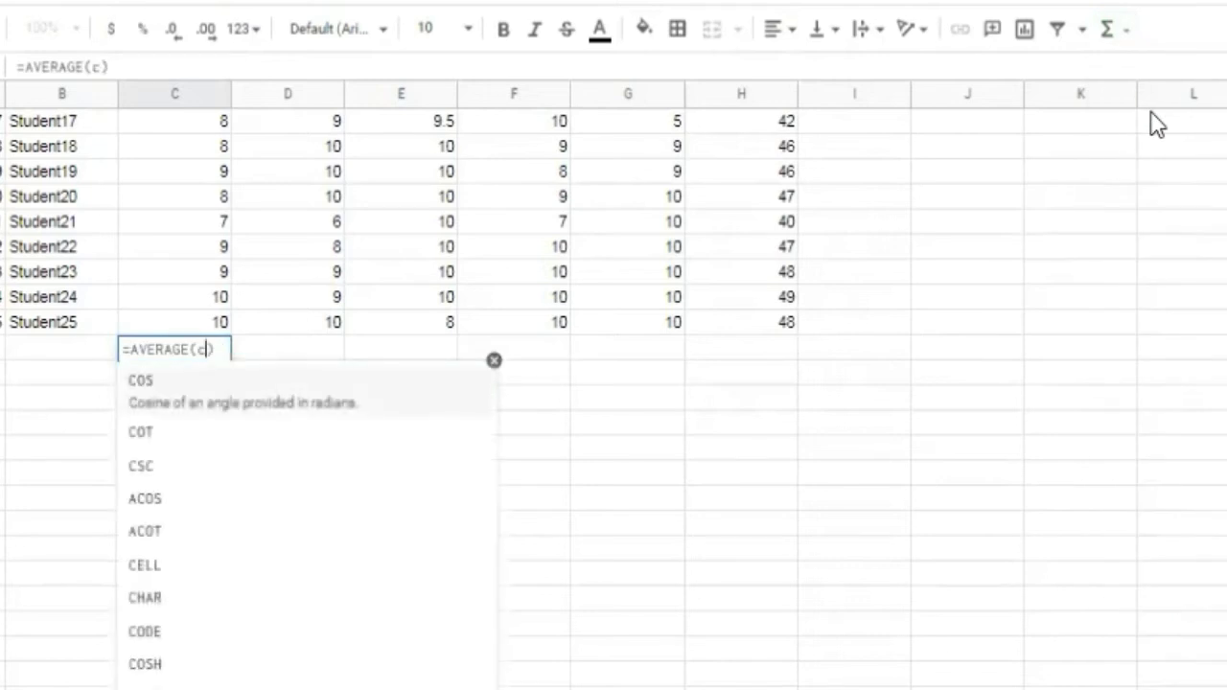
{"action": "type", "text": "3"}
{"action": "key", "text": "BackSpace"}
{"action": "key", "text": "BackSpace"}
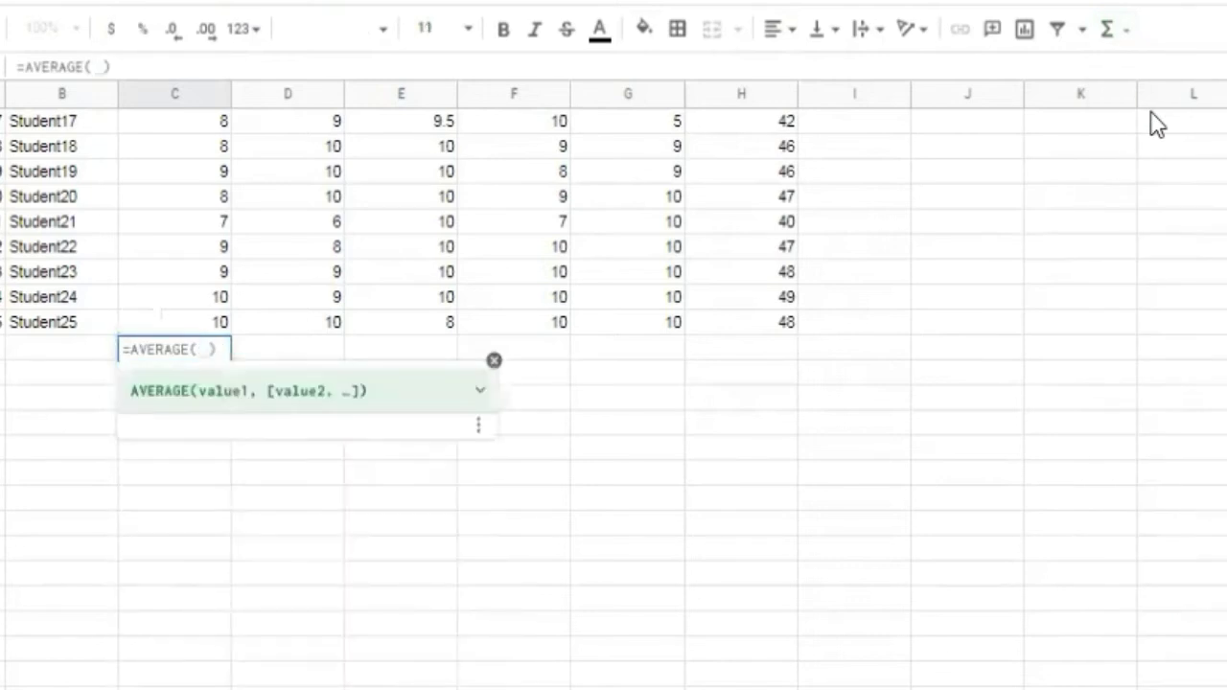
{"action": "type", "text": "C3:C"}
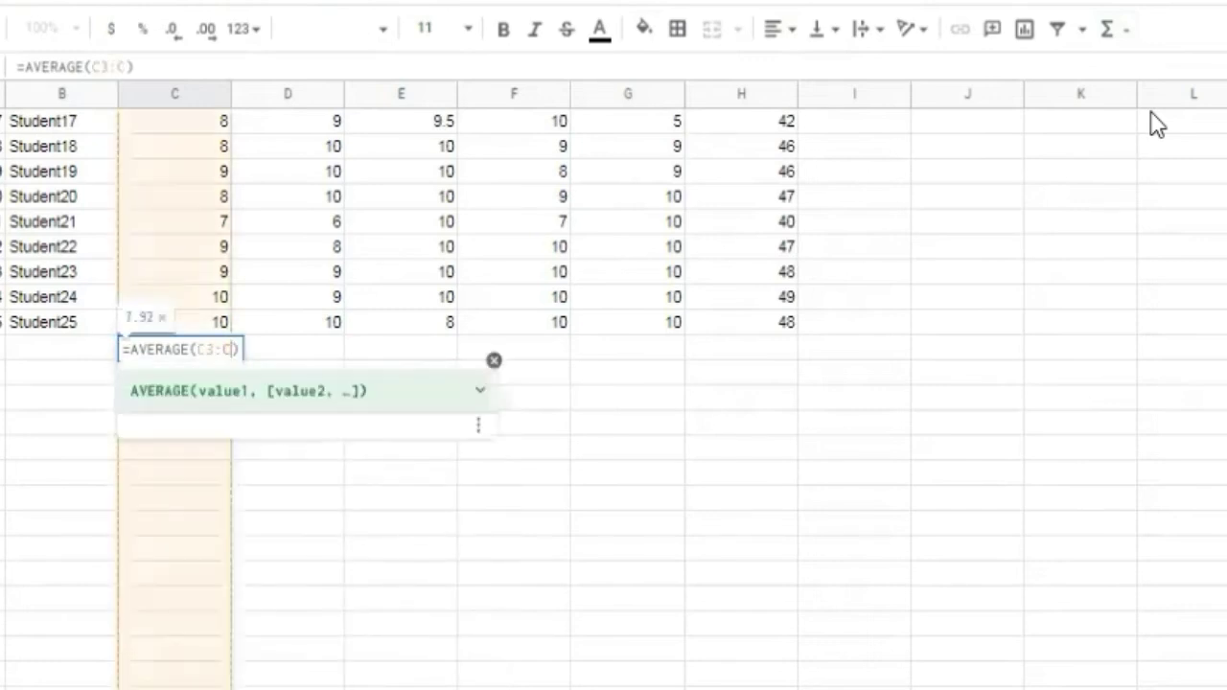
{"action": "type", "text": "27"}
{"action": "key", "text": "Return"}
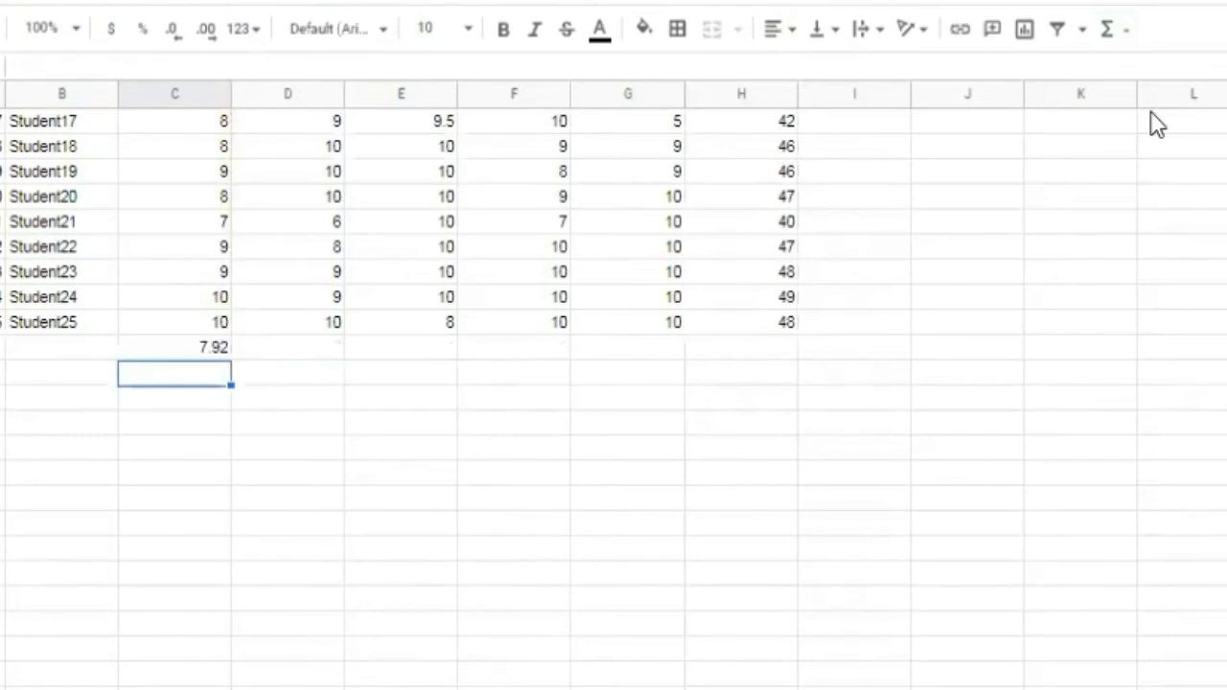
Format the Assignment 1 average without decimal places and fill it across to the Total column
{"action": "left_click", "coordinate": [209, 357]}
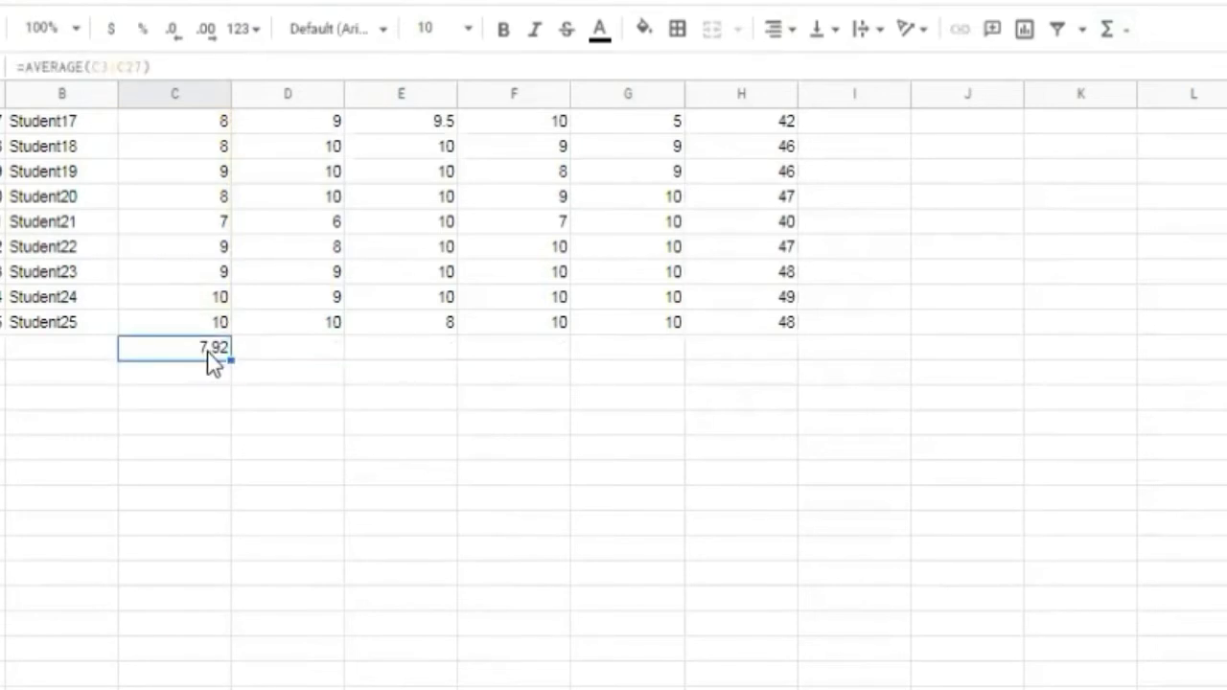
{"action": "left_click", "coordinate": [172, 38]}
{"action": "left_click_drag", "start_coordinate": [231, 358], "coordinate": [713, 356]}
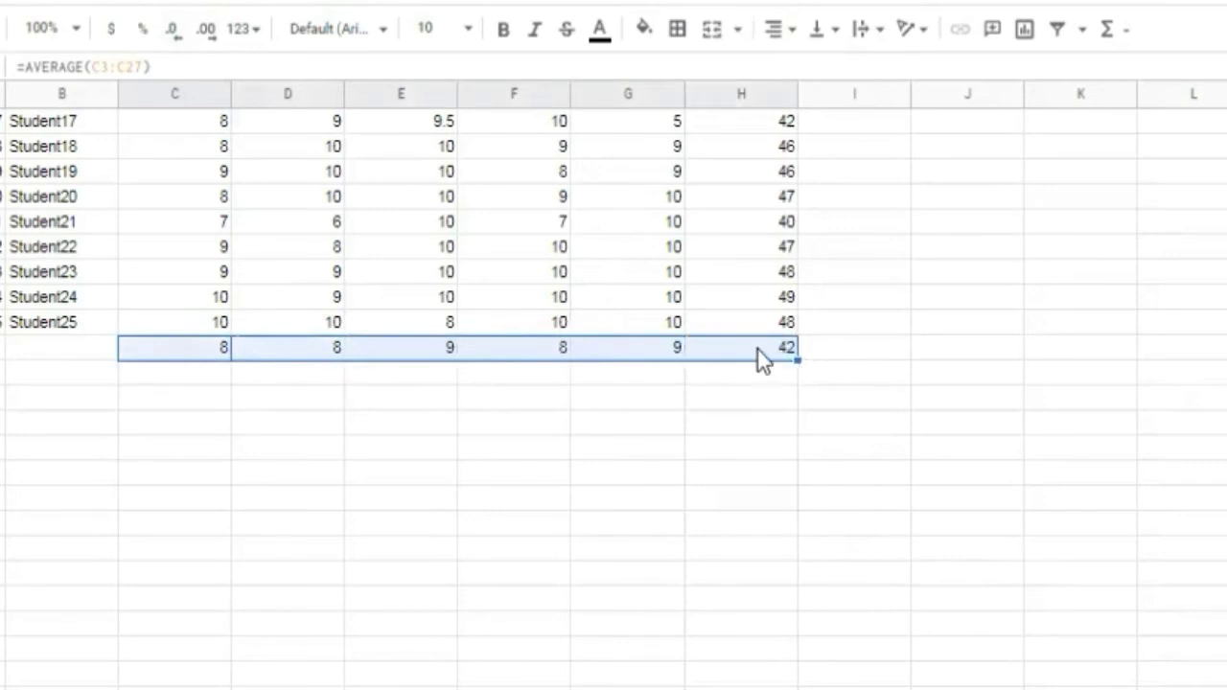
{"action": "left_click", "coordinate": [758, 349]}
Label the row below Student25 as Average in the Name column
{"action": "left_click", "coordinate": [81, 347]}
{"action": "type", "text": "Av"}
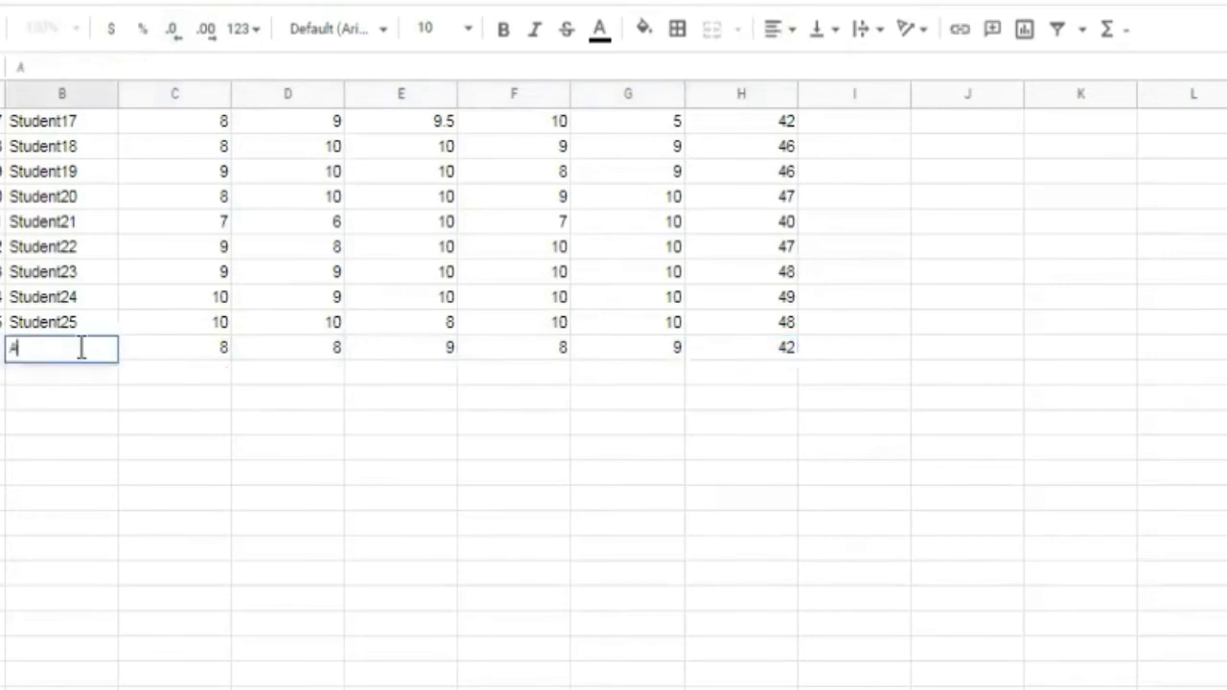
{"action": "type", "text": "erage"}
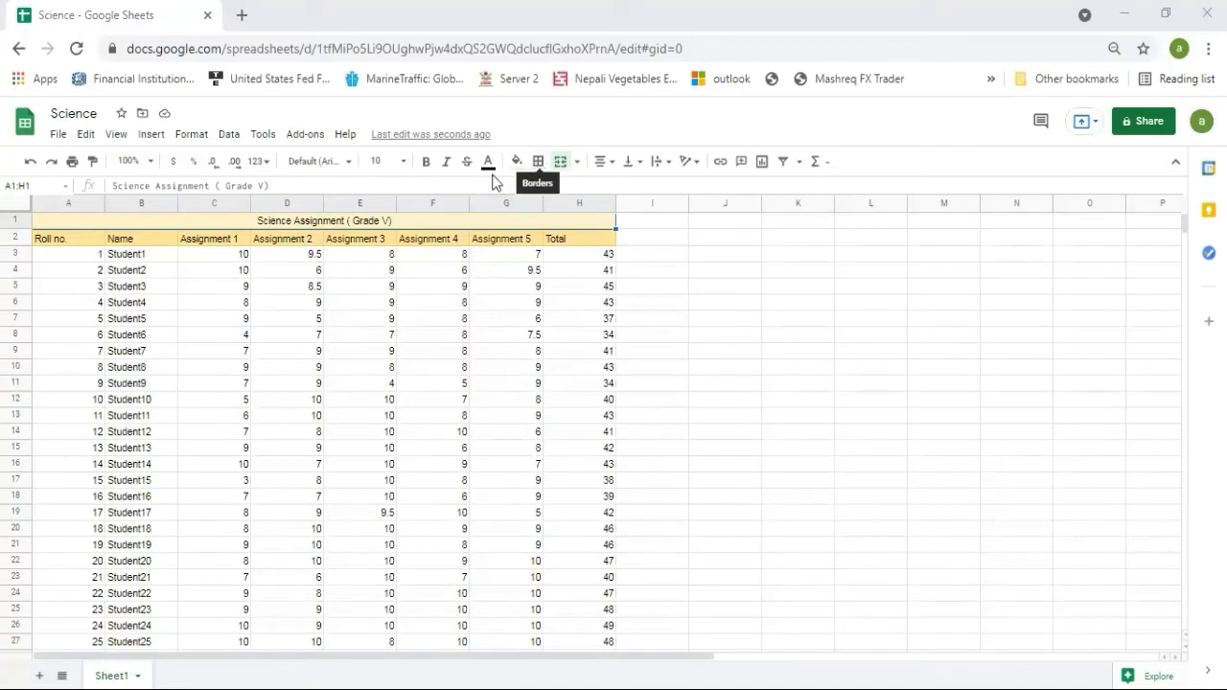
Try applying all borders to the whole title row 1 and clear them again
{"action": "left_click", "coordinate": [14, 221]}
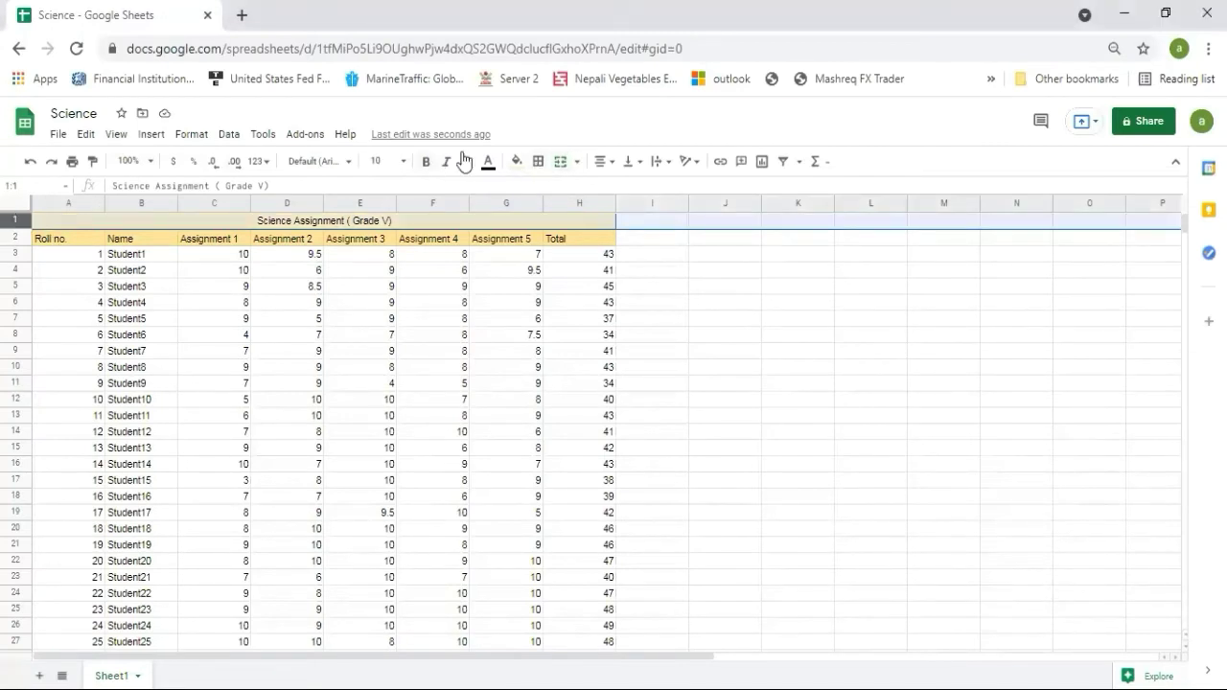
{"action": "left_click", "coordinate": [537, 161]}
{"action": "left_click", "coordinate": [544, 189]}
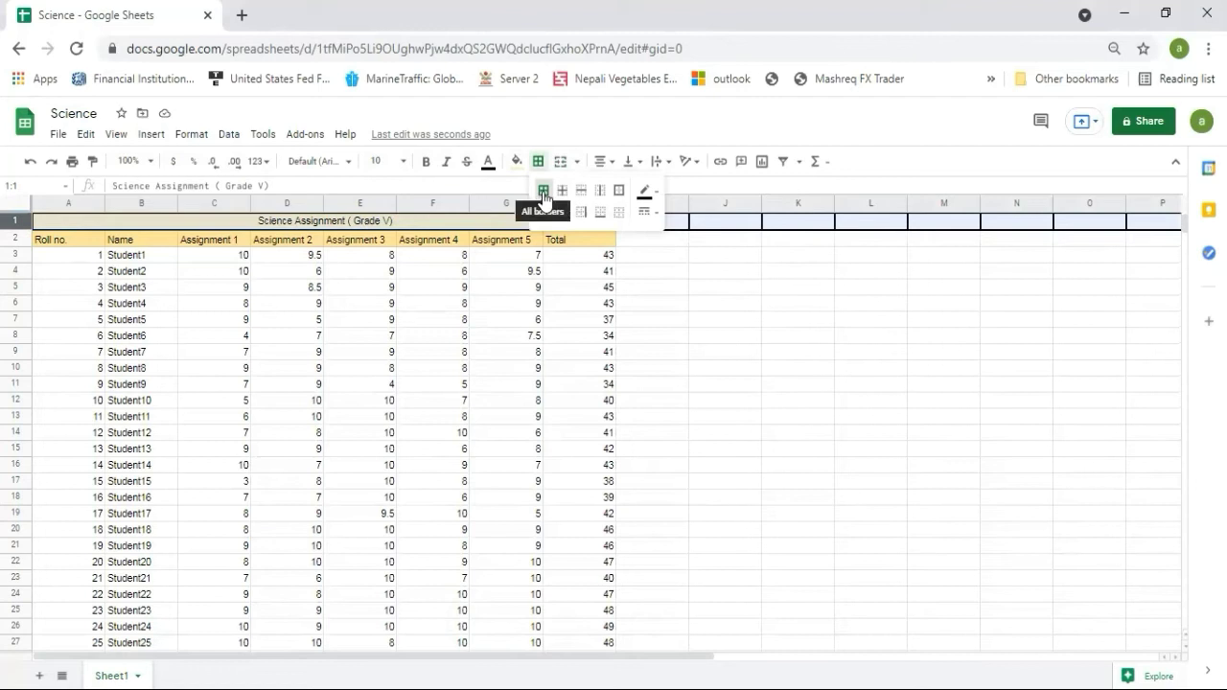
{"action": "left_click", "coordinate": [619, 212]}
{"action": "left_click", "coordinate": [664, 275]}
{"action": "left_click", "coordinate": [17, 220]}
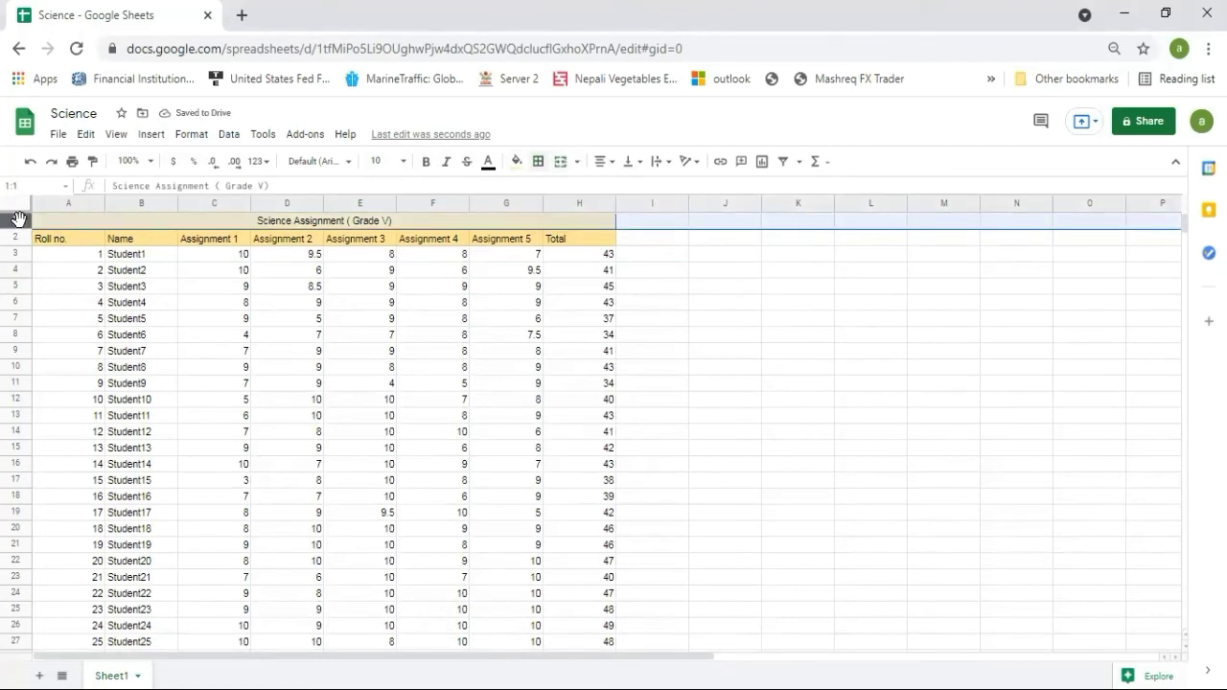
{"action": "scroll", "coordinate": [1185, 222], "scroll_direction": "down", "scroll_amount": 3}
{"action": "scroll", "coordinate": [1185, 222], "scroll_direction": "up", "scroll_amount": 3}
{"action": "left_click", "coordinate": [70, 202]}
{"action": "key", "text": "shift+Right"}
{"action": "key", "text": "shift+Right"}
{"action": "key", "text": "shift+Right"}
{"action": "key", "text": "shift+Right"}
{"action": "key", "text": "shift+Right"}
{"action": "key", "text": "shift+Right"}
{"action": "key", "text": "shift+Right"}
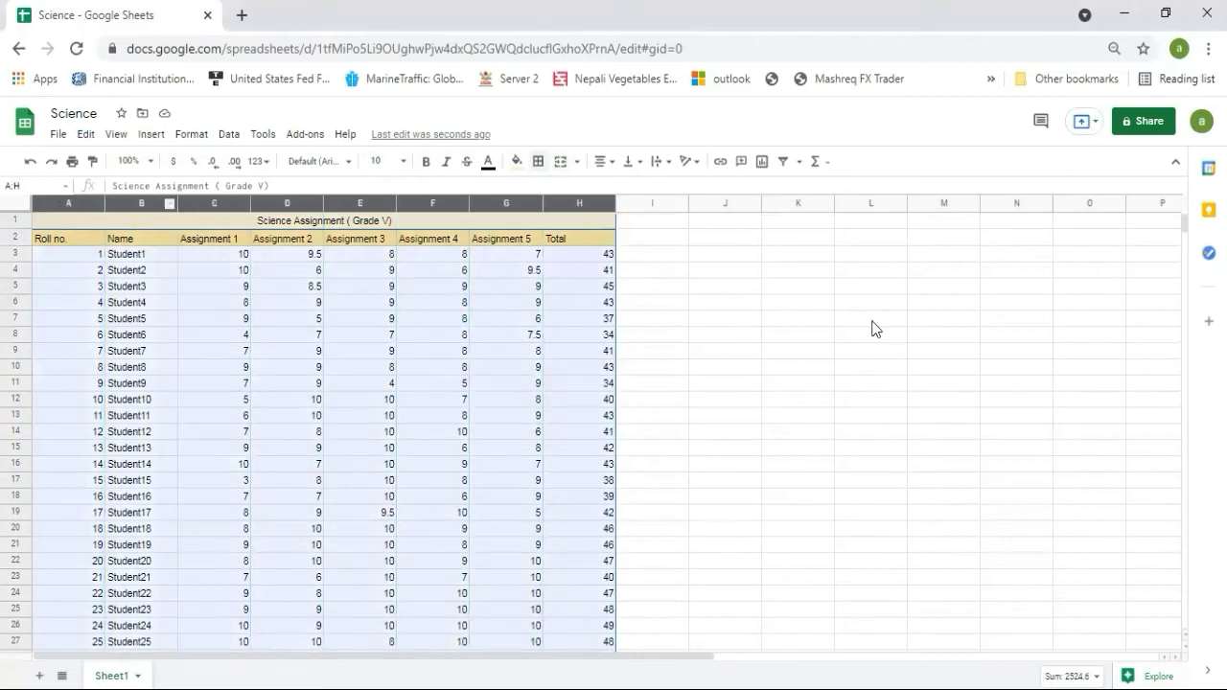
{"action": "mouse_move", "coordinate": [1186, 220]}
{"action": "left_mouse_down"}
{"action": "mouse_move", "coordinate": [1186, 291]}
{"action": "mouse_move", "coordinate": [1187, 210]}
{"action": "left_mouse_up"}
{"action": "left_click", "coordinate": [654, 220]}
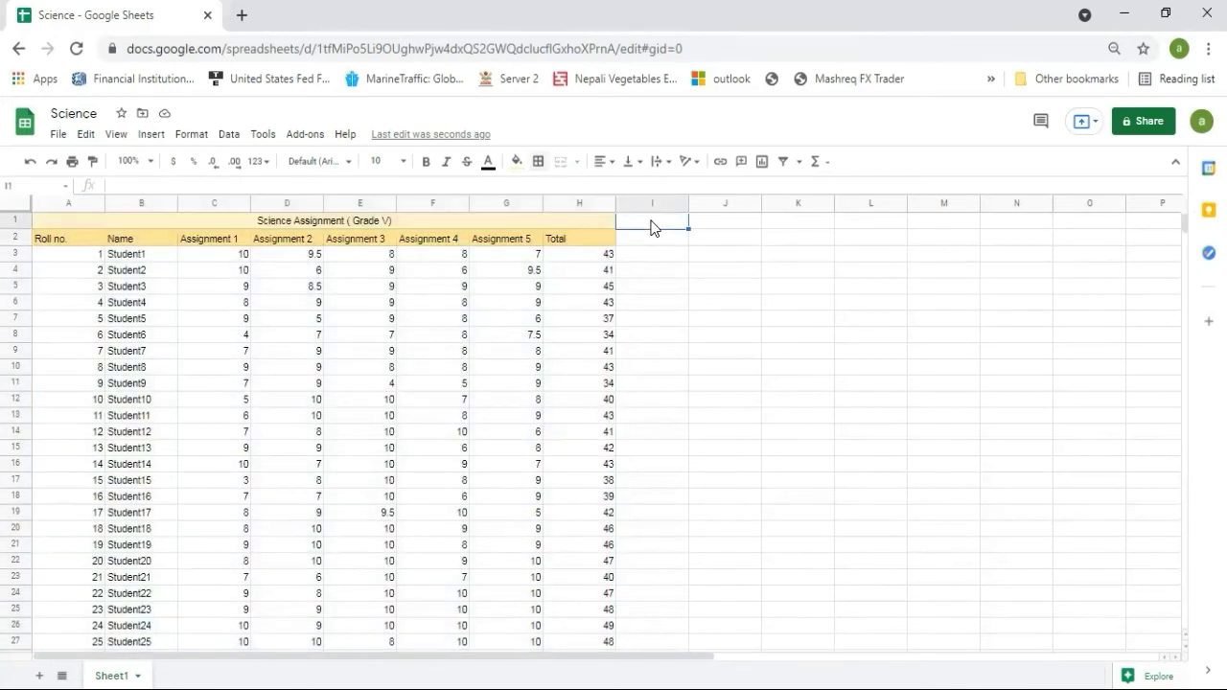
Apply all borders in black to the gradebook from the title row through the Average row, range A1:H28
{"action": "left_click", "coordinate": [596, 221]}
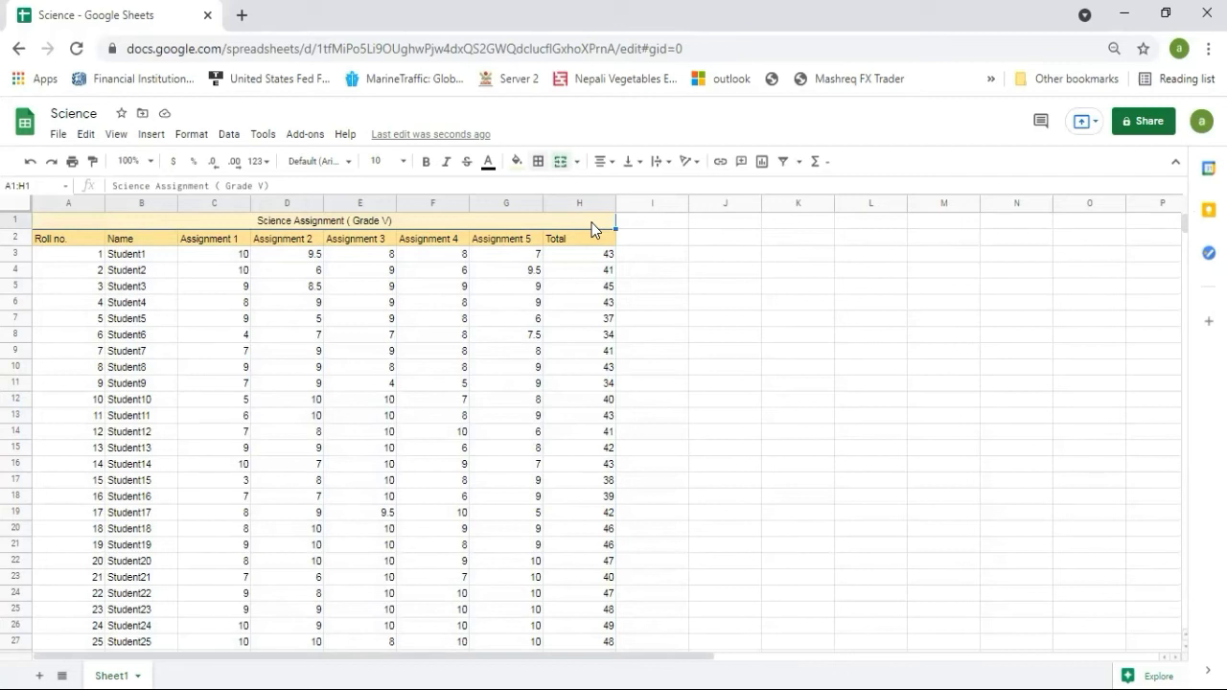
{"action": "key", "text": "shift+Down"}
{"action": "key", "text": "shift+Down"}
{"action": "key", "text": "shift+Down"}
{"action": "key", "text": "shift+Down"}
{"action": "key", "text": "shift+Down"}
{"action": "key", "text": "shift+Down"}
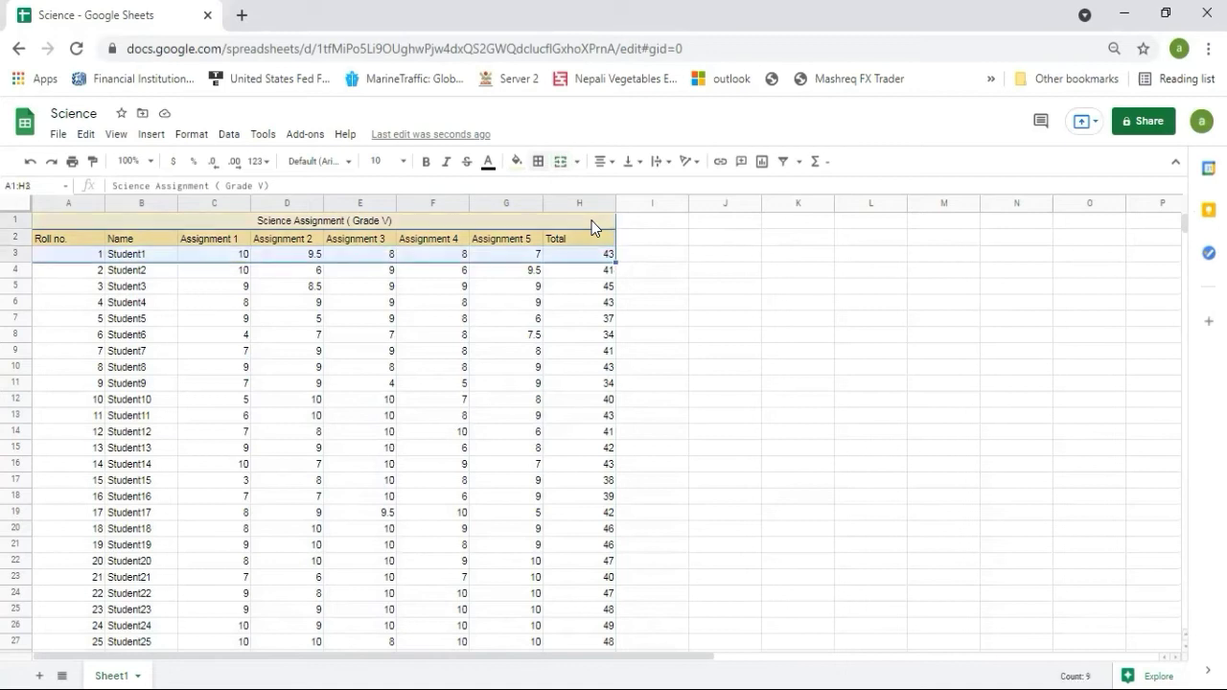
{"action": "key", "text": "shift+Down"}
{"action": "key", "text": "shift+Down"}
{"action": "key", "text": "shift+Down"}
{"action": "key", "text": "shift+Down"}
{"action": "key", "text": "shift+Down"}
{"action": "key", "text": "shift+Down"}
{"action": "key", "text": "shift+Down"}
{"action": "key", "text": "shift+Down"}
{"action": "key", "text": "shift+Down"}
{"action": "key", "text": "shift+Down"}
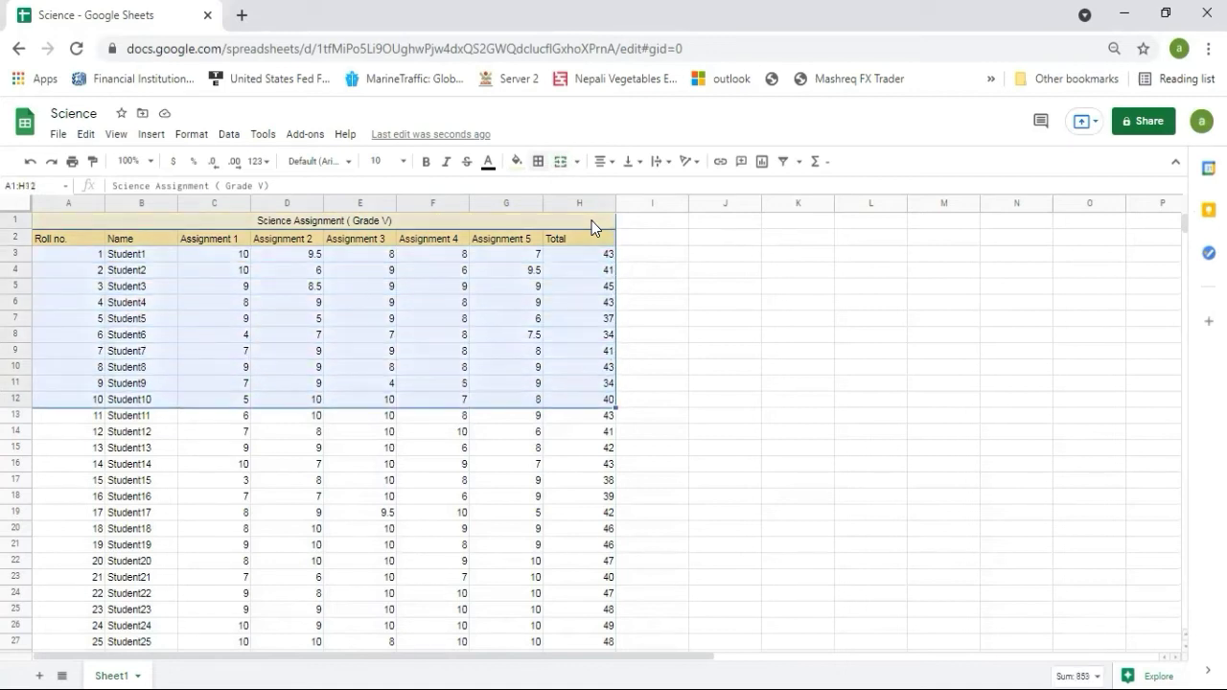
{"action": "key", "text": "shift+Down"}
{"action": "key", "text": "shift+Down"}
{"action": "key", "text": "shift+Down"}
{"action": "key", "text": "shift+Down"}
{"action": "key", "text": "shift+Down"}
{"action": "key", "text": "shift+Down"}
{"action": "key", "text": "shift+Down"}
{"action": "key", "text": "shift+Down"}
{"action": "key", "text": "shift+Down"}
{"action": "key", "text": "shift+Down"}
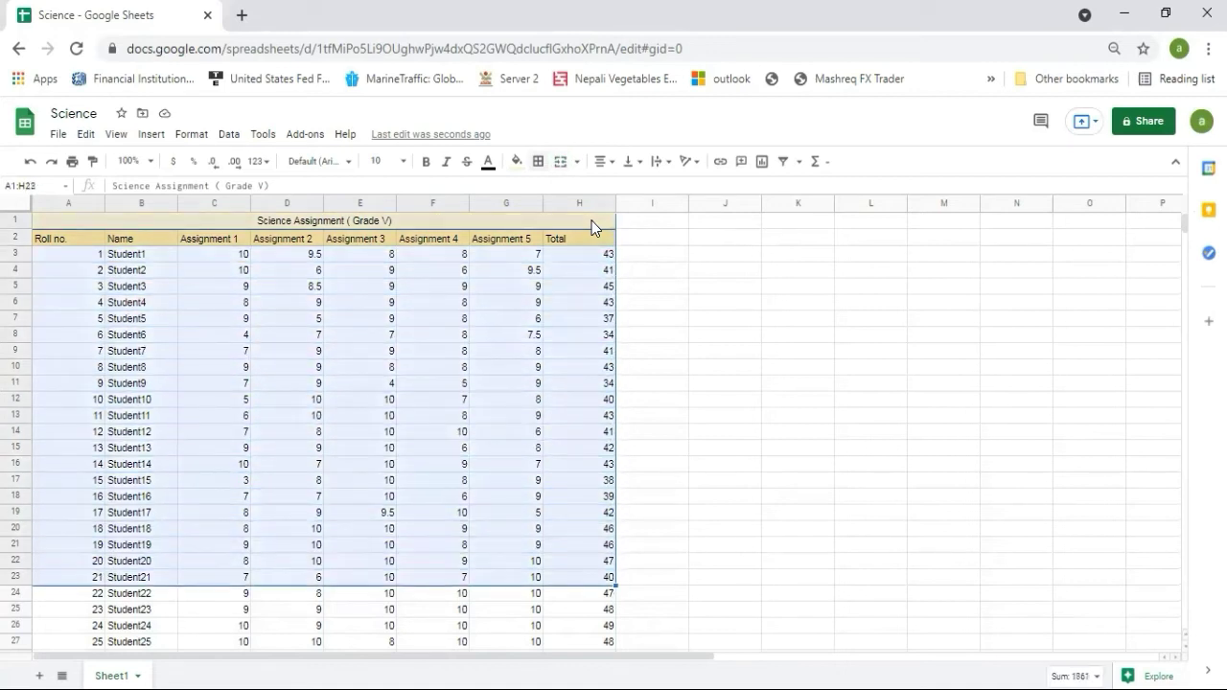
{"action": "key", "text": "shift+Down"}
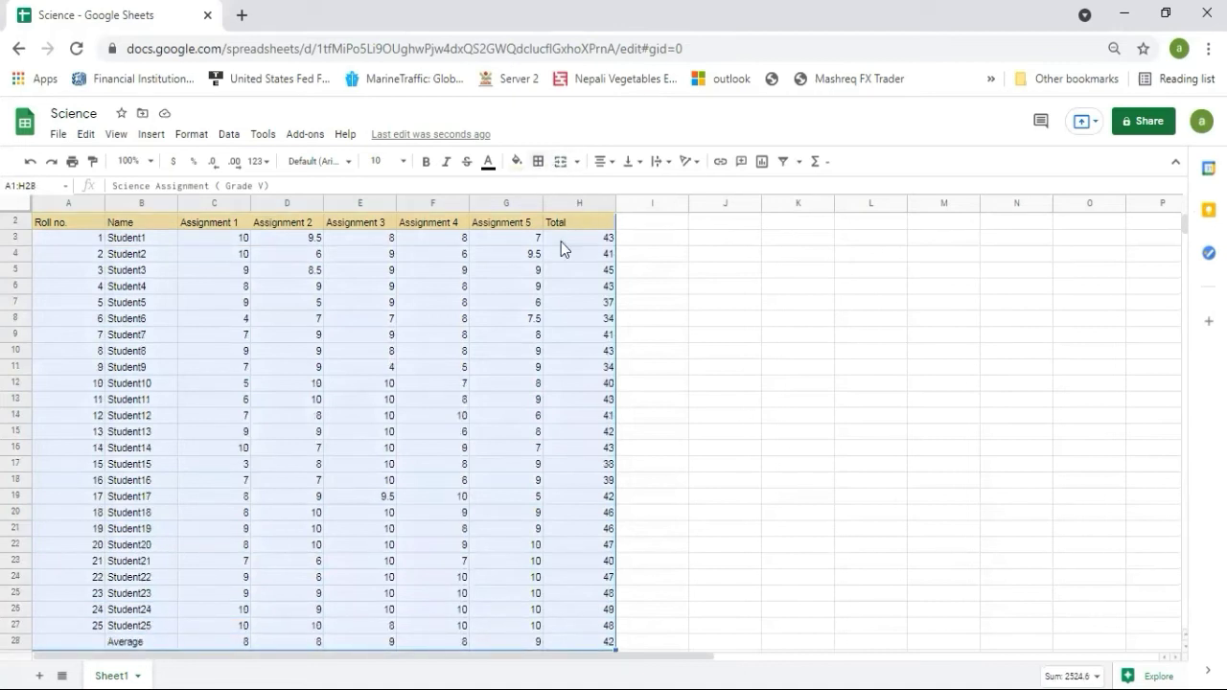
{"action": "left_click", "coordinate": [540, 163]}
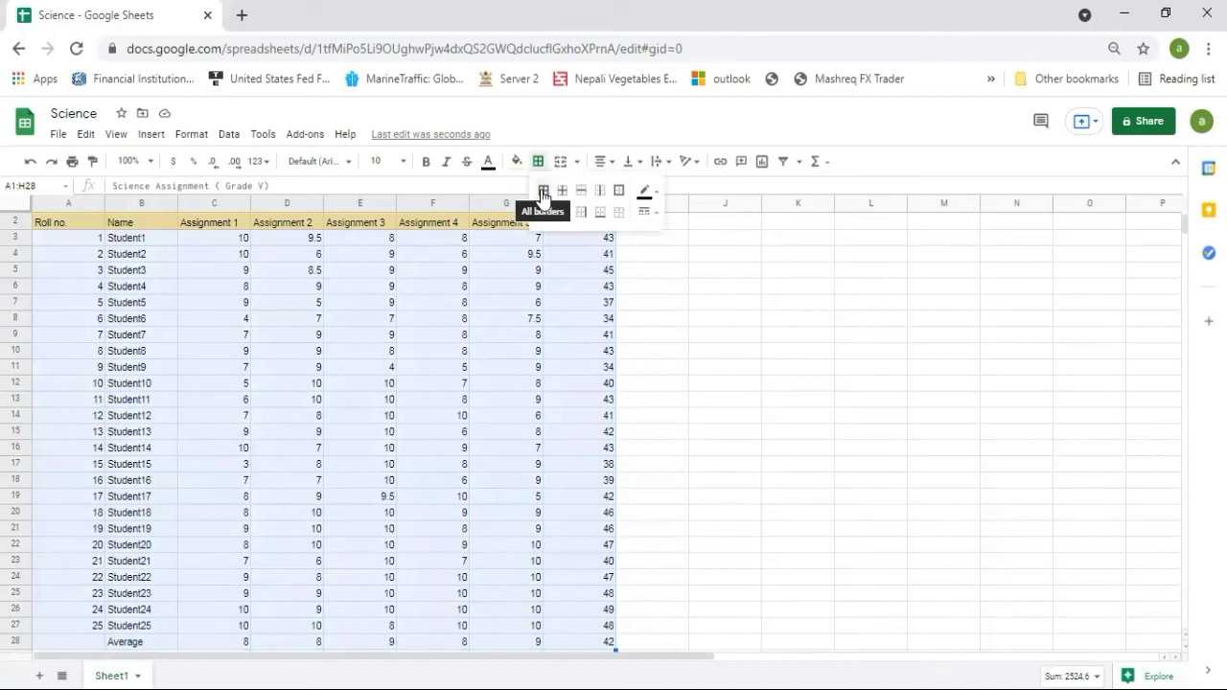
{"action": "left_click", "coordinate": [542, 190]}
{"action": "left_click", "coordinate": [1068, 345]}
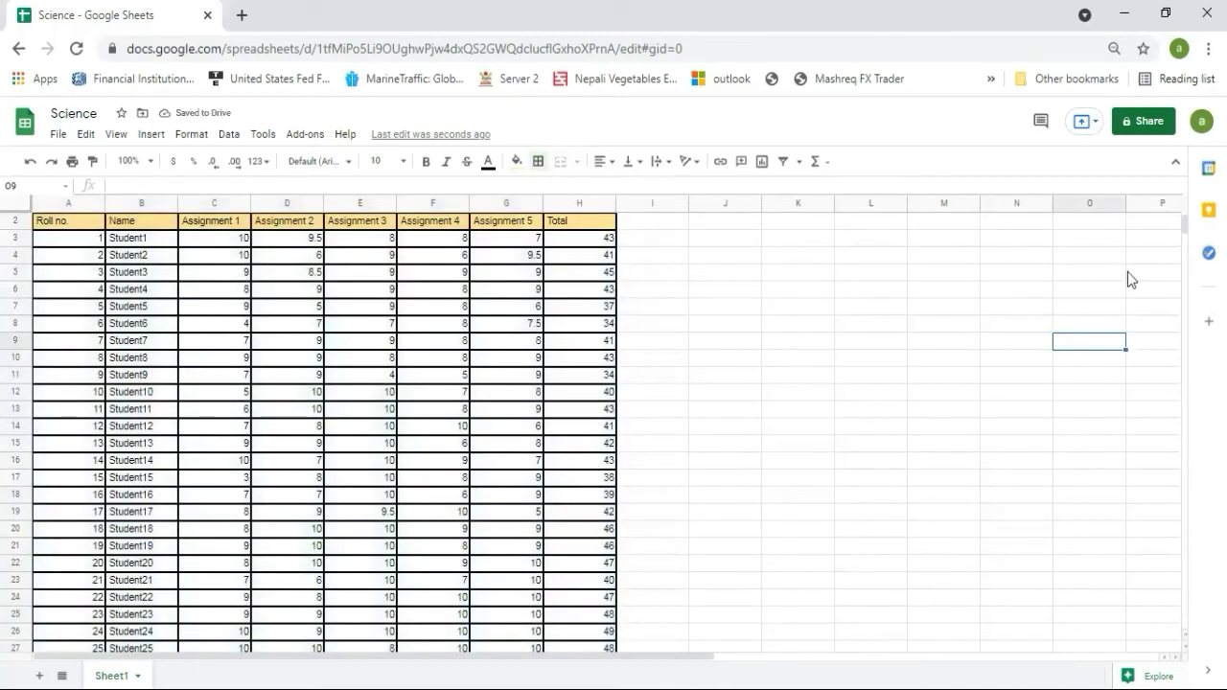
Change all borders of range A2:H28, from the header row to the Average row, to dark red medium-thickness solid lines
{"action": "scroll", "coordinate": [1185, 230], "scroll_direction": "up", "scroll_amount": 1}
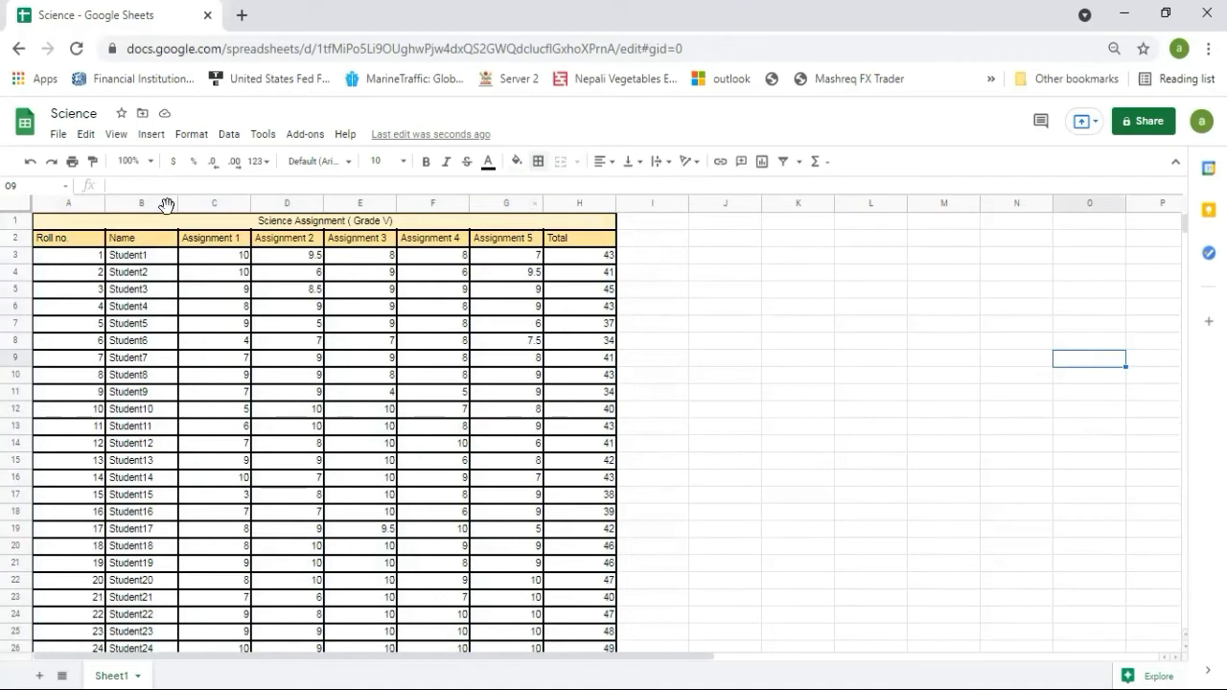
{"action": "left_click", "coordinate": [579, 241]}
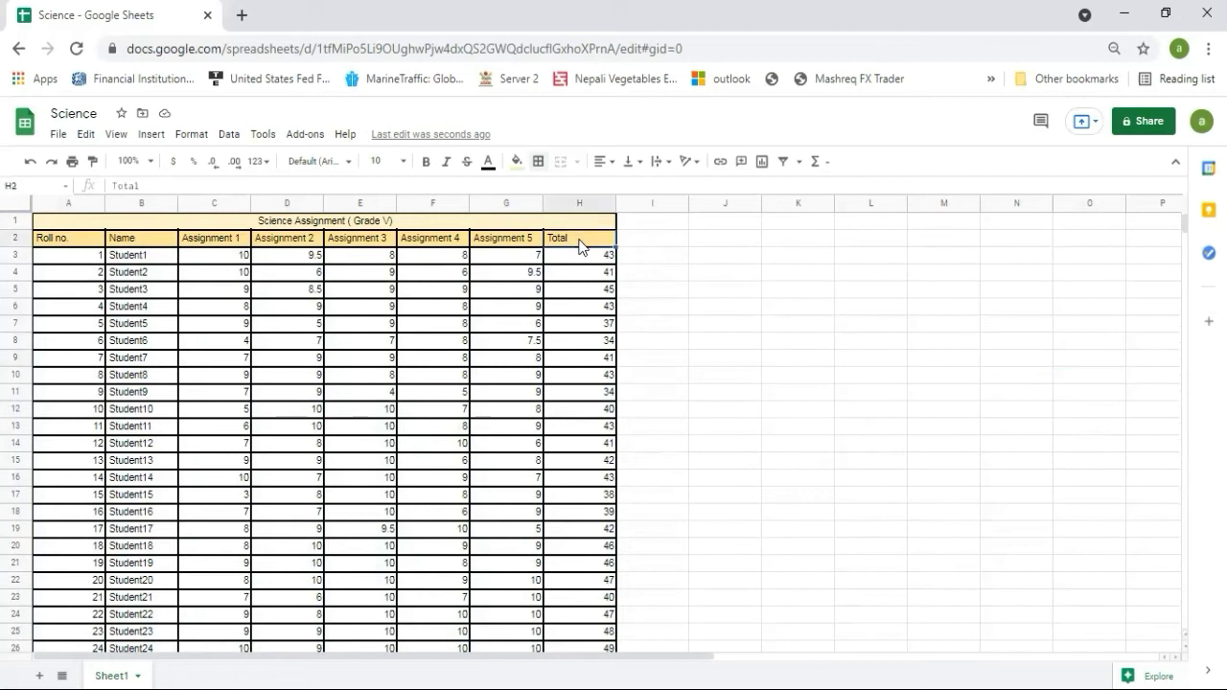
{"action": "key", "text": "ctrl+shift+Left"}
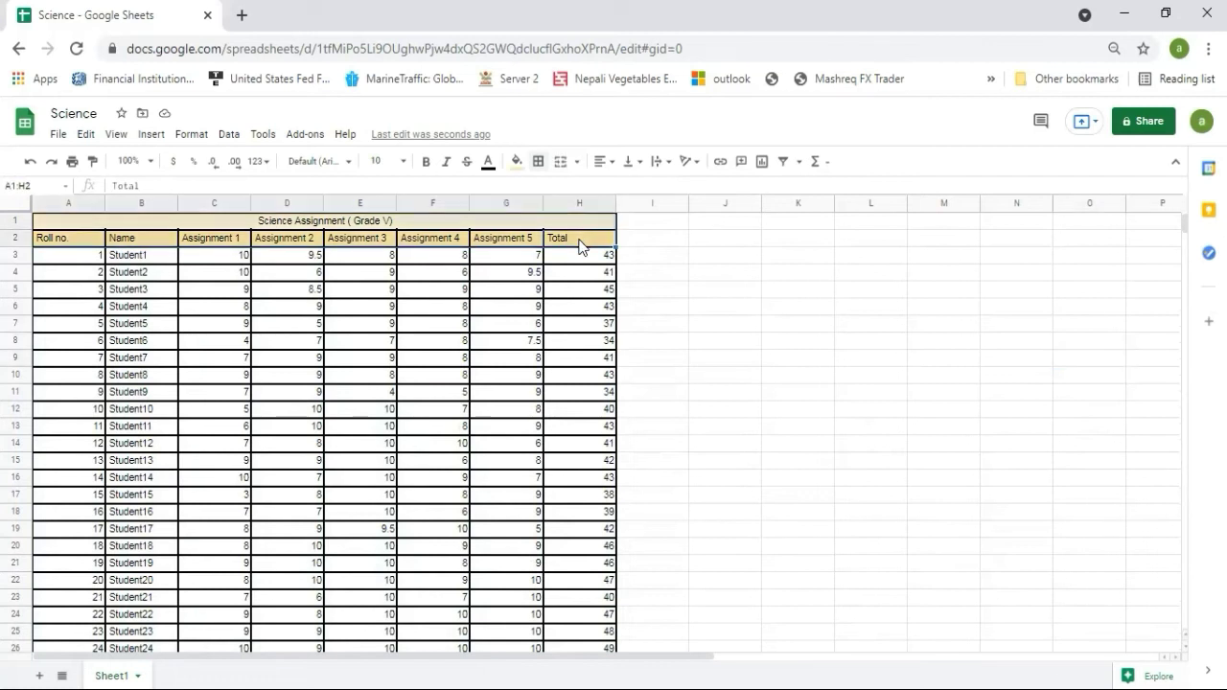
{"action": "key", "text": "shift+Down"}
{"action": "key", "text": "shift+Down"}
{"action": "key", "text": "shift+Down"}
{"action": "key", "text": "shift+Down"}
{"action": "key", "text": "shift+Down"}
{"action": "key", "text": "shift+Down"}
{"action": "key", "text": "shift+Down"}
{"action": "key", "text": "shift+Down"}
{"action": "key", "text": "shift+Down"}
{"action": "key", "text": "shift+Down"}
{"action": "key", "text": "shift+Down"}
{"action": "key", "text": "shift+Down"}
{"action": "key", "text": "shift+Down"}
{"action": "key", "text": "shift+Down"}
{"action": "key", "text": "shift+Down"}
{"action": "key", "text": "shift+Down"}
{"action": "key", "text": "shift+Down"}
{"action": "key", "text": "shift+Down"}
{"action": "key", "text": "shift+Down"}
{"action": "key", "text": "shift+Down"}
{"action": "key", "text": "shift+Down"}
{"action": "key", "text": "shift+Down"}
{"action": "key", "text": "shift+Down"}
{"action": "key", "text": "shift+Down"}
{"action": "key", "text": "shift+Down"}
{"action": "key", "text": "shift+Down"}
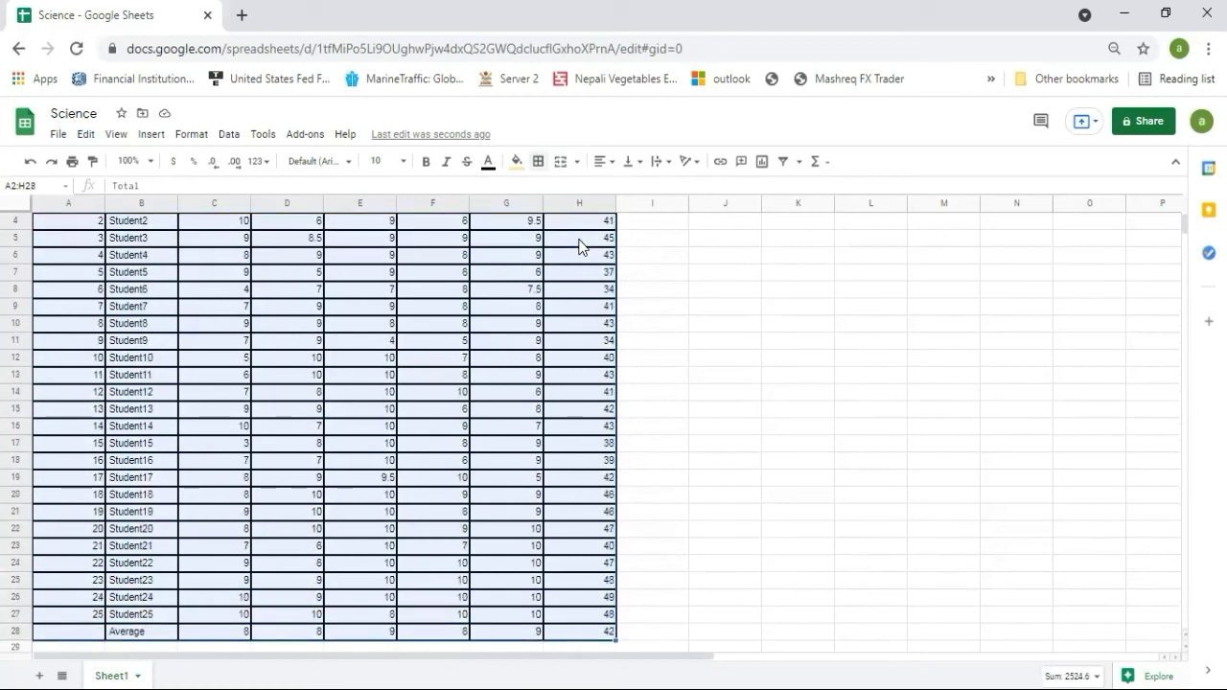
{"action": "left_click", "coordinate": [538, 161]}
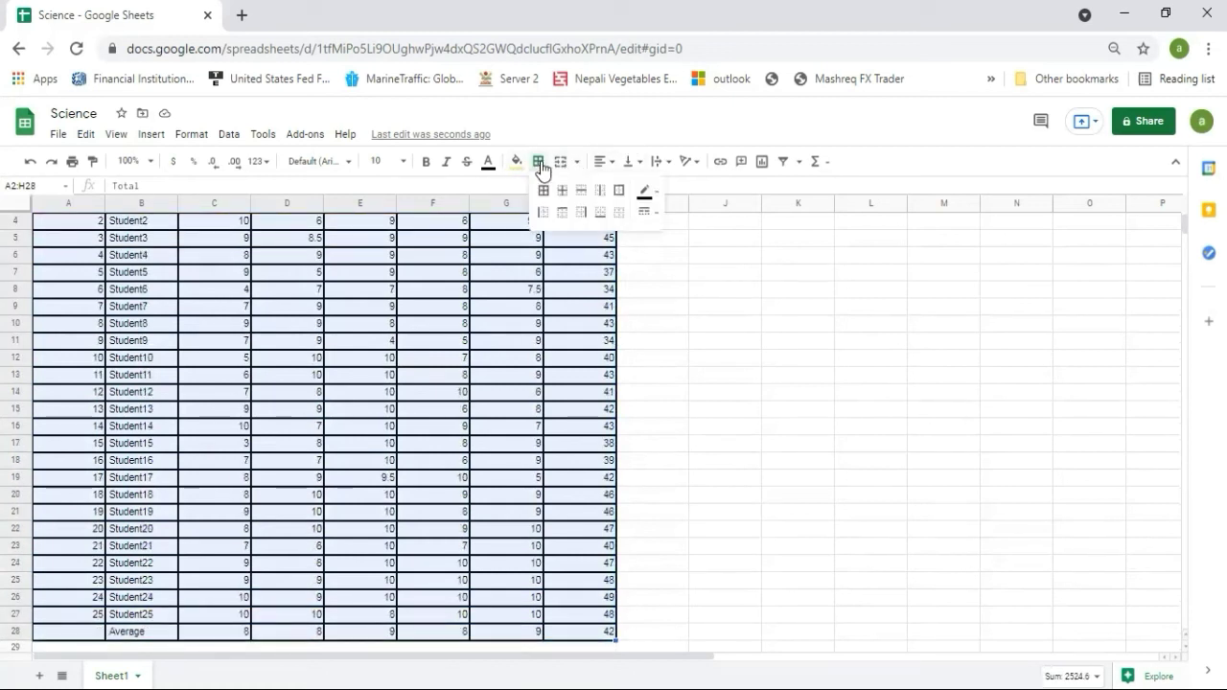
{"action": "left_click", "coordinate": [655, 195]}
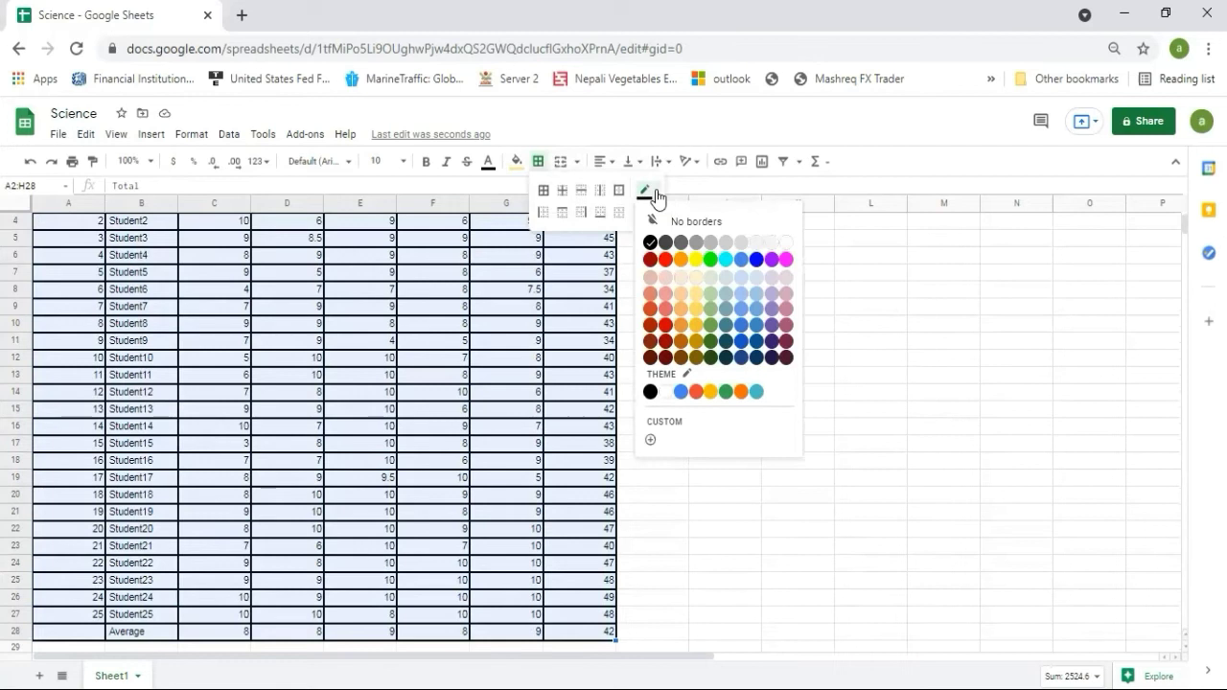
{"action": "left_click", "coordinate": [650, 263]}
{"action": "left_click", "coordinate": [647, 212]}
{"action": "left_click", "coordinate": [683, 275]}
{"action": "left_click", "coordinate": [662, 215]}
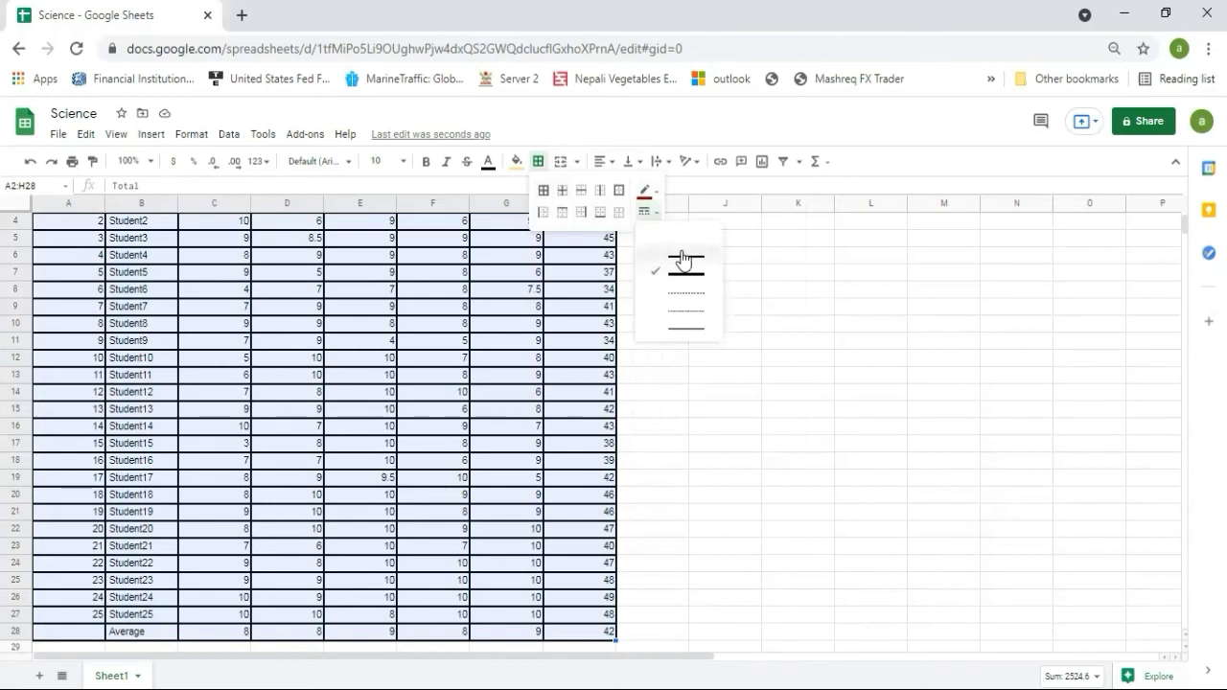
{"action": "left_click", "coordinate": [681, 257]}
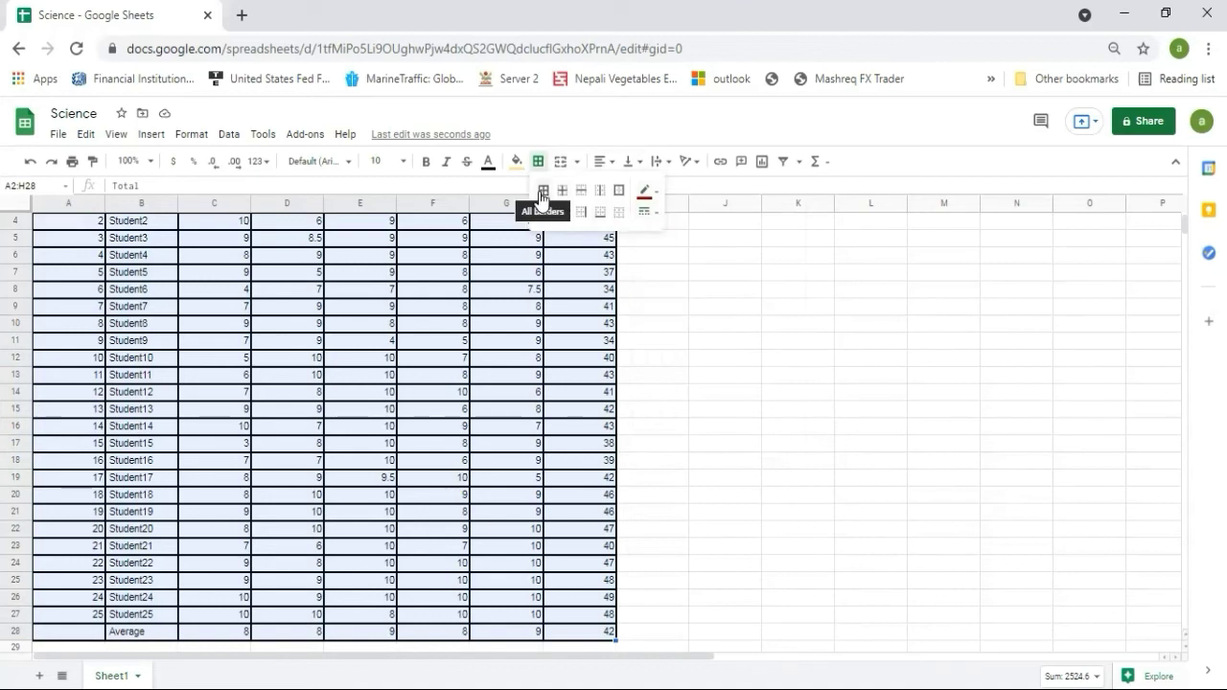
{"action": "left_click", "coordinate": [542, 199]}
{"action": "left_click", "coordinate": [652, 350]}
Try filling the student and Average rows, range A3:H28, with light red, and undo both that fill and the dark red borders
{"action": "scroll", "coordinate": [452, 310], "scroll_direction": "up", "scroll_amount": 1}
{"action": "left_click", "coordinate": [67, 261]}
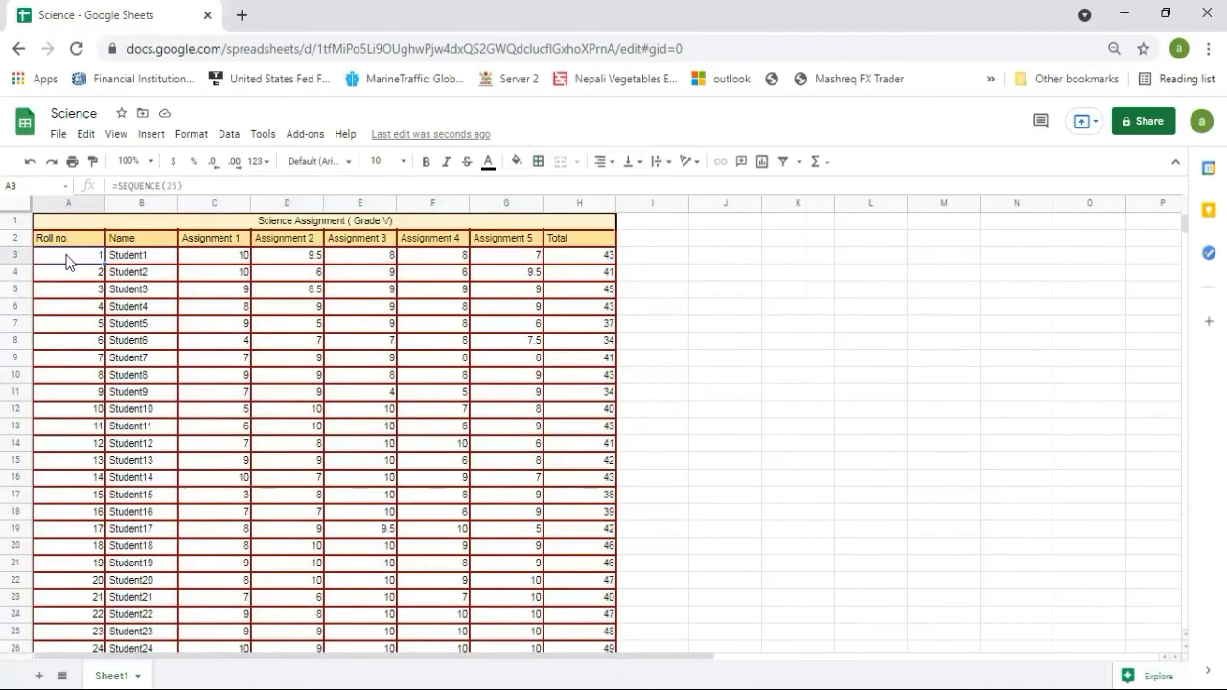
{"action": "key", "text": "shift+Right"}
{"action": "key", "text": "shift+Right"}
{"action": "key", "text": "shift+Right"}
{"action": "key", "text": "shift+Right"}
{"action": "key", "text": "shift+Right"}
{"action": "key", "text": "shift+Right"}
{"action": "key", "text": "shift+Right"}
{"action": "key", "text": "shift+Down"}
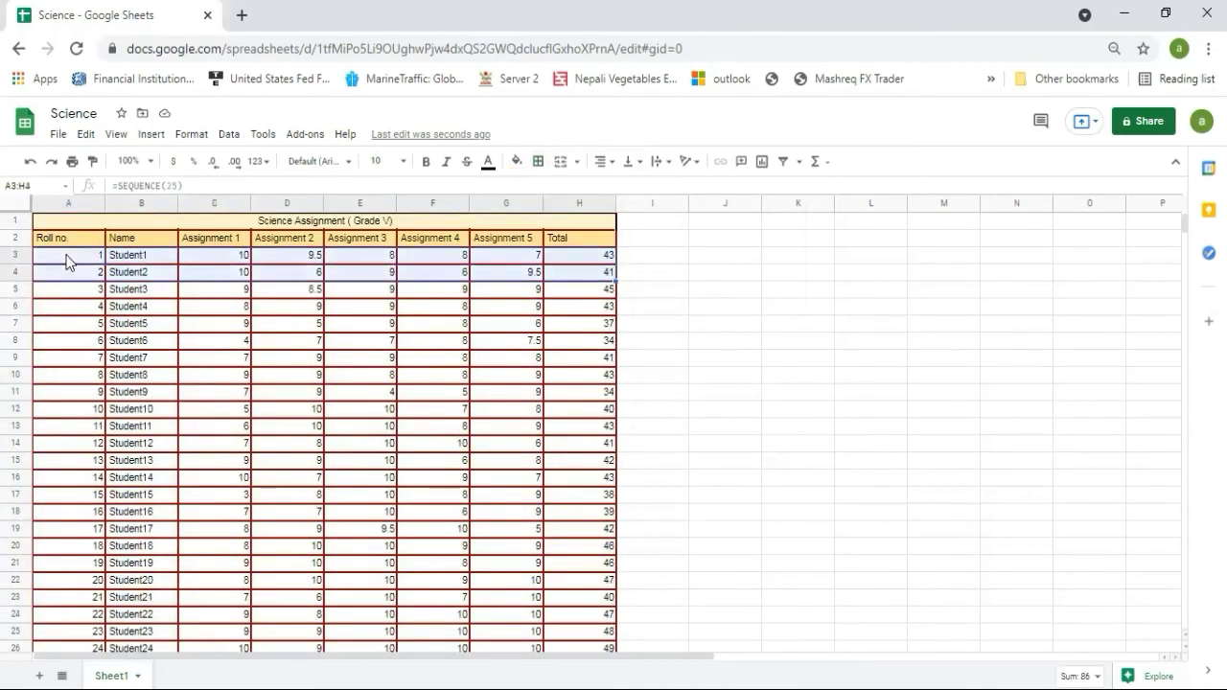
{"action": "key", "text": "shift+Down"}
{"action": "key", "text": "shift+Down"}
{"action": "key", "text": "shift+Down"}
{"action": "key", "text": "shift+Down"}
{"action": "key", "text": "shift+Down"}
{"action": "key", "text": "shift+Down"}
{"action": "key", "text": "shift+Down"}
{"action": "key", "text": "shift+Down"}
{"action": "key", "text": "shift+Down"}
{"action": "key", "text": "shift+Down"}
{"action": "key", "text": "shift+Down"}
{"action": "key", "text": "shift+Down"}
{"action": "key", "text": "shift+Down"}
{"action": "key", "text": "shift+Down"}
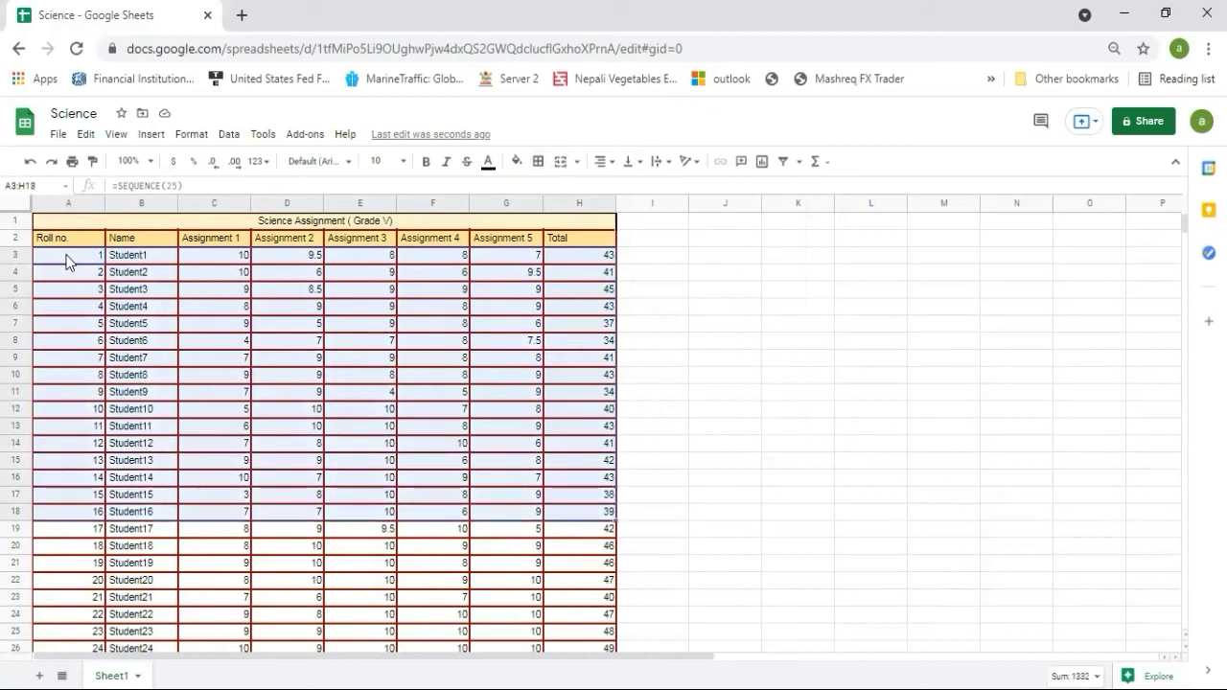
{"action": "key", "text": "shift+Down"}
{"action": "key", "text": "shift+Down"}
{"action": "key", "text": "shift+Down"}
{"action": "key", "text": "shift+Down"}
{"action": "key", "text": "shift+Down"}
{"action": "key", "text": "shift+Down"}
{"action": "key", "text": "shift+Down"}
{"action": "key", "text": "shift+Down"}
{"action": "key", "text": "shift+Down"}
{"action": "key", "text": "shift+Down"}
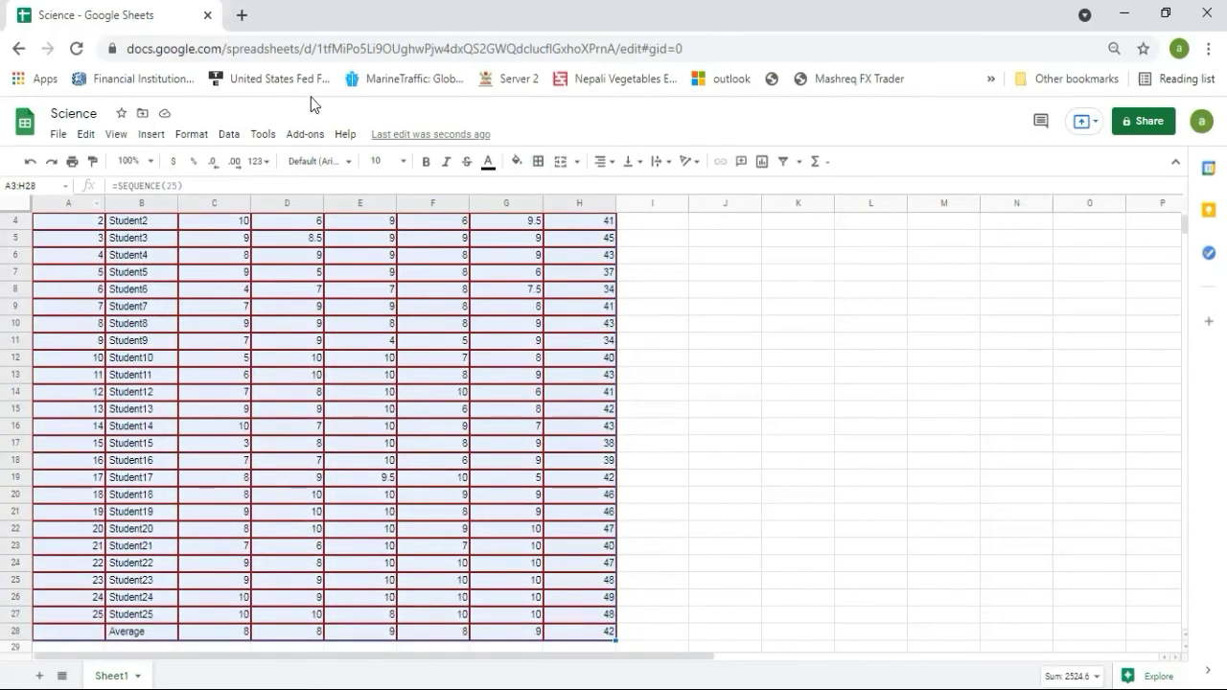
{"action": "left_click", "coordinate": [516, 161]}
{"action": "left_click", "coordinate": [520, 250]}
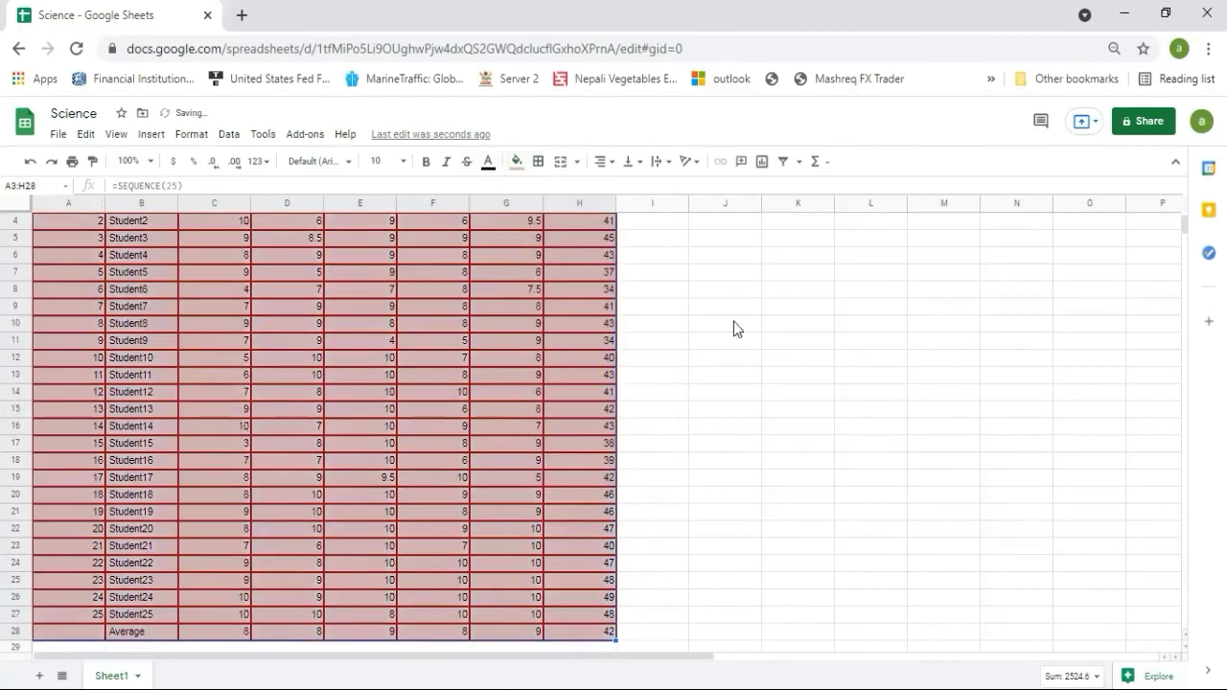
{"action": "left_click", "coordinate": [815, 347]}
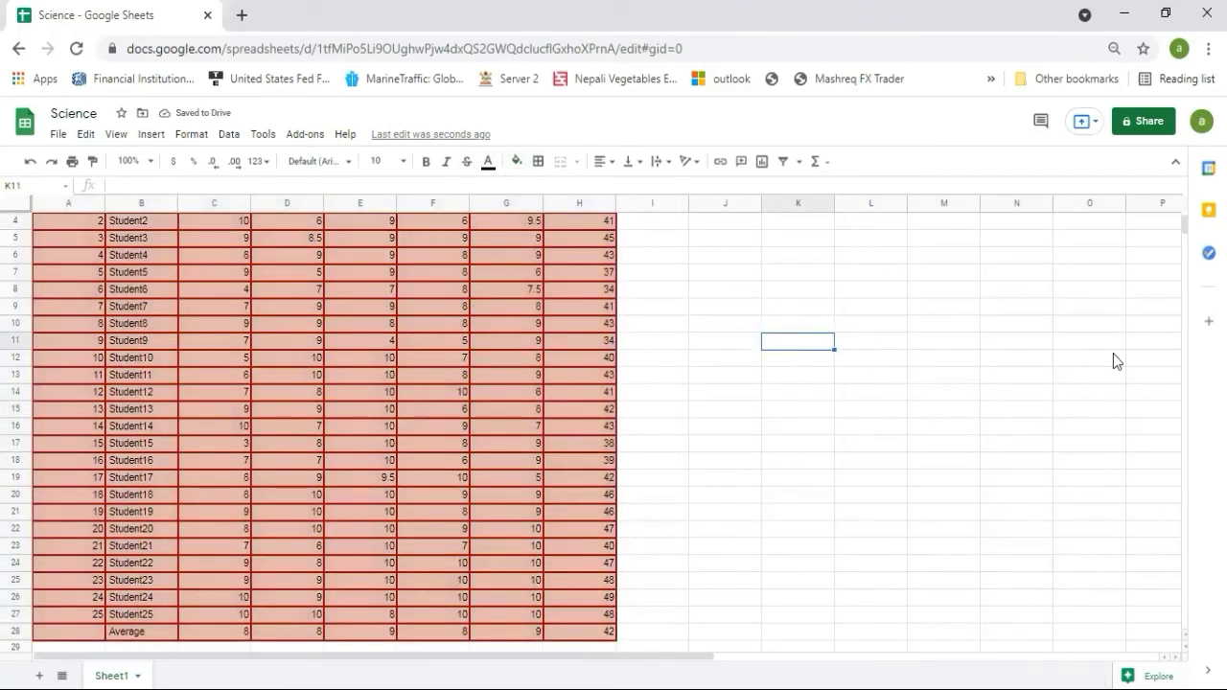
{"action": "scroll", "coordinate": [1187, 222], "scroll_direction": "up", "scroll_amount": 1}
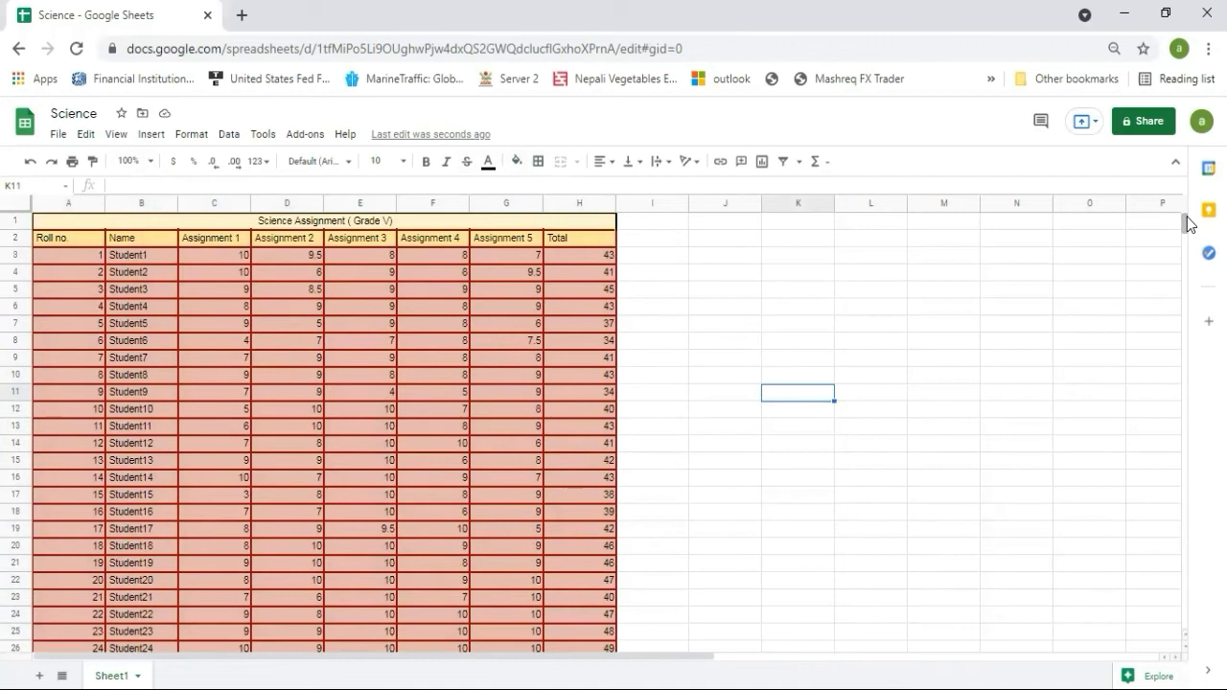
{"action": "key", "text": "ctrl+z"}
Add the header Converted mark(100) in I2, beside Total, and widen column I to fit it
{"action": "left_click", "coordinate": [644, 240]}
{"action": "type", "text": "Con"}
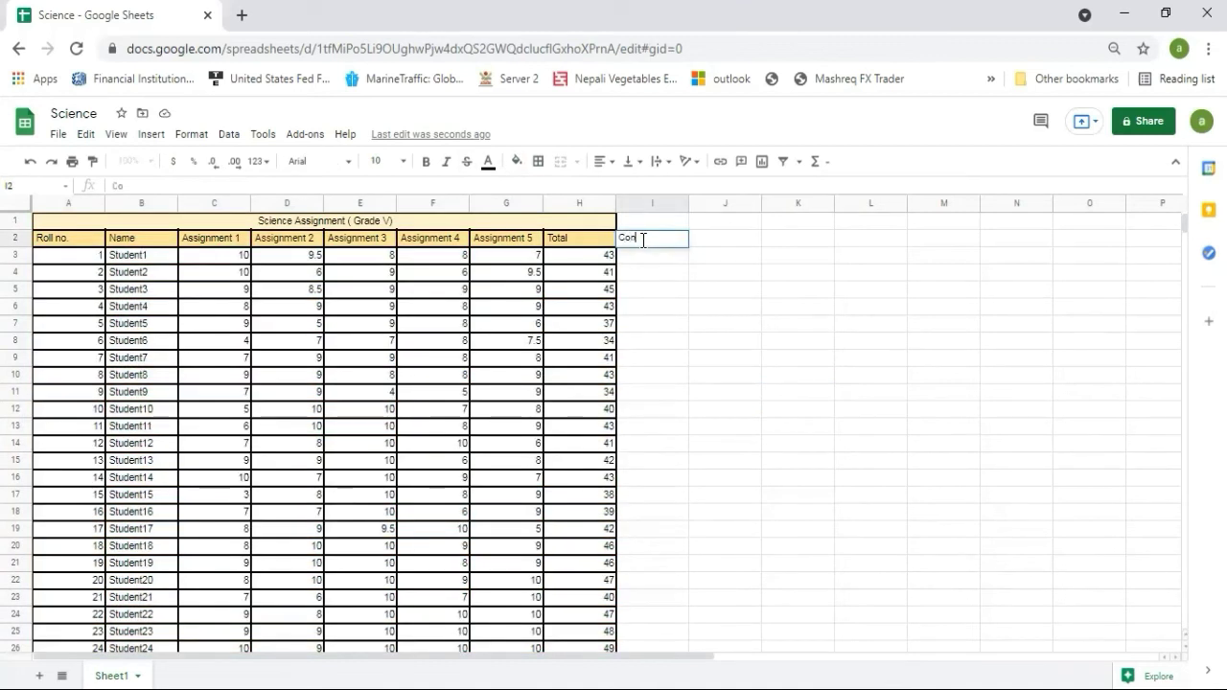
{"action": "type", "text": "verted mark"}
{"action": "type", "text": "("}
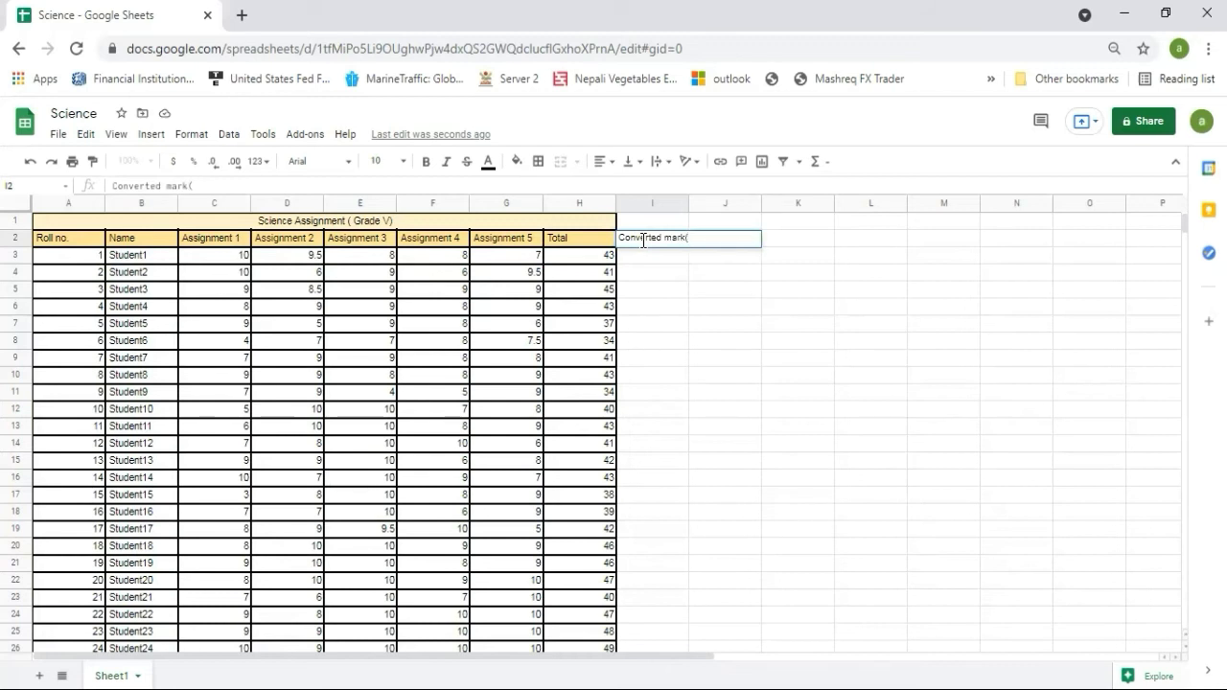
{"action": "type", "text": "100)"}
{"action": "left_click", "coordinate": [733, 269]}
{"action": "left_click_drag", "start_coordinate": [688, 204], "coordinate": [714, 204]}
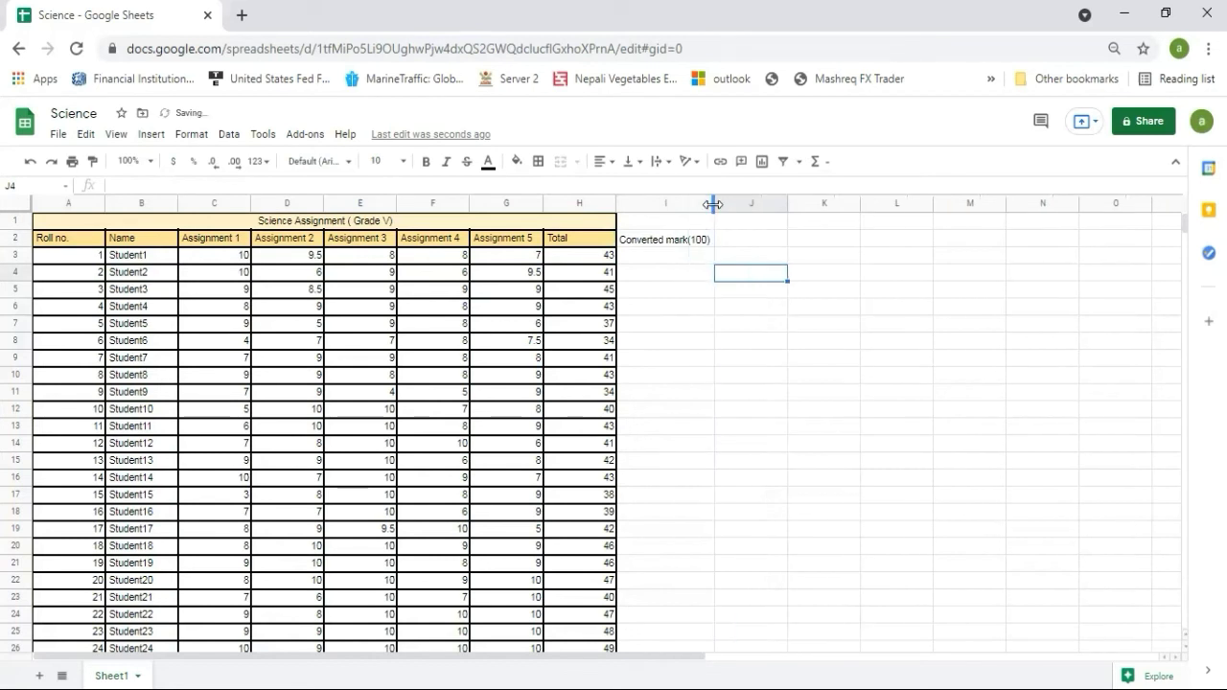
Apply all borders to the Converted mark(100) header cell, I2
{"action": "left_click", "coordinate": [659, 241]}
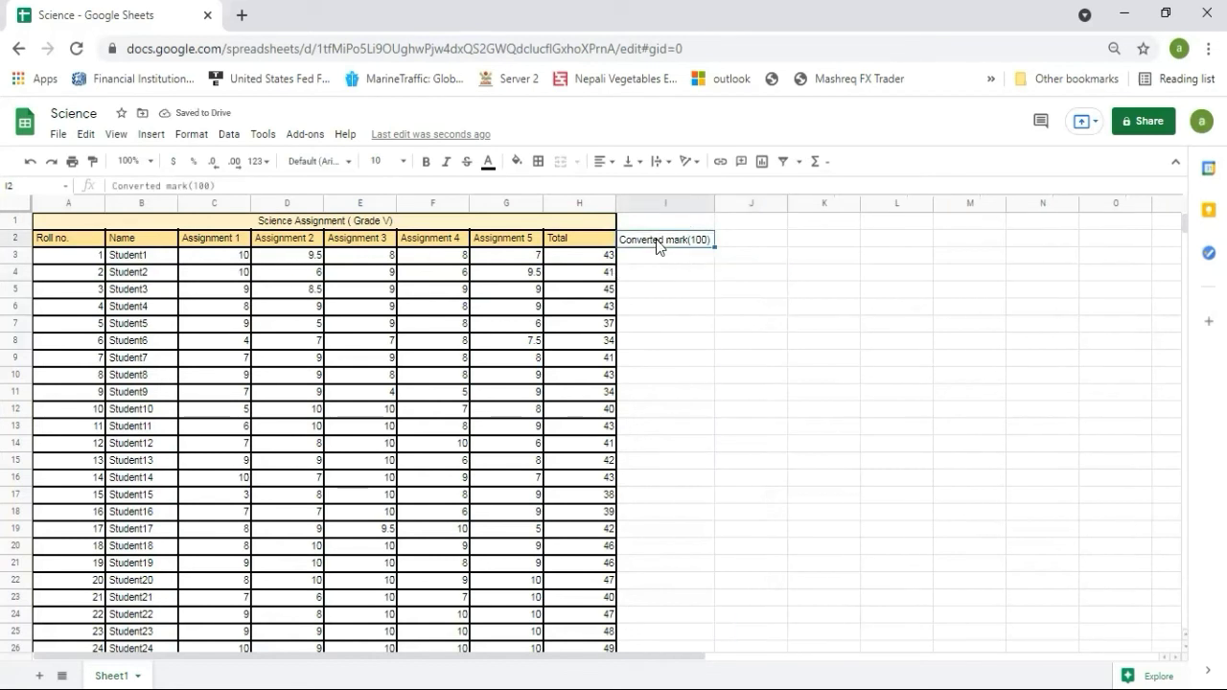
{"action": "left_click", "coordinate": [538, 161]}
{"action": "left_click", "coordinate": [543, 192]}
Enter the formula =H3/50*100 in I3 to convert Student1's total to a mark out of 100
{"action": "left_click", "coordinate": [643, 257]}
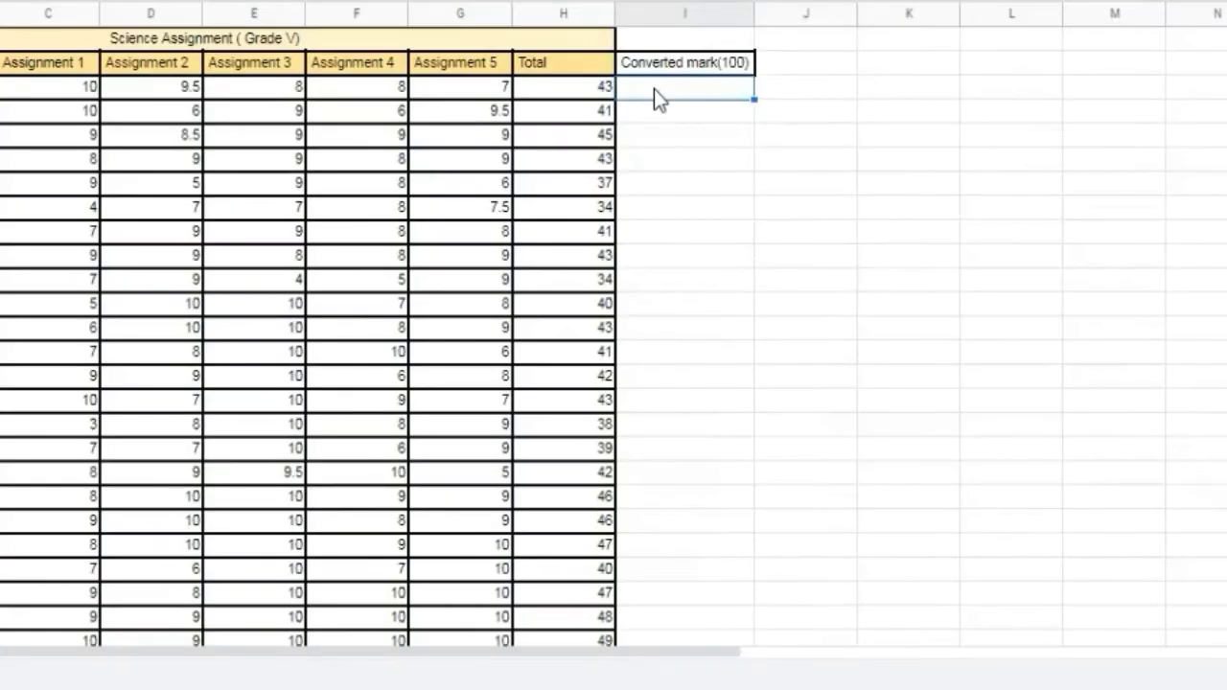
{"action": "type", "text": "="}
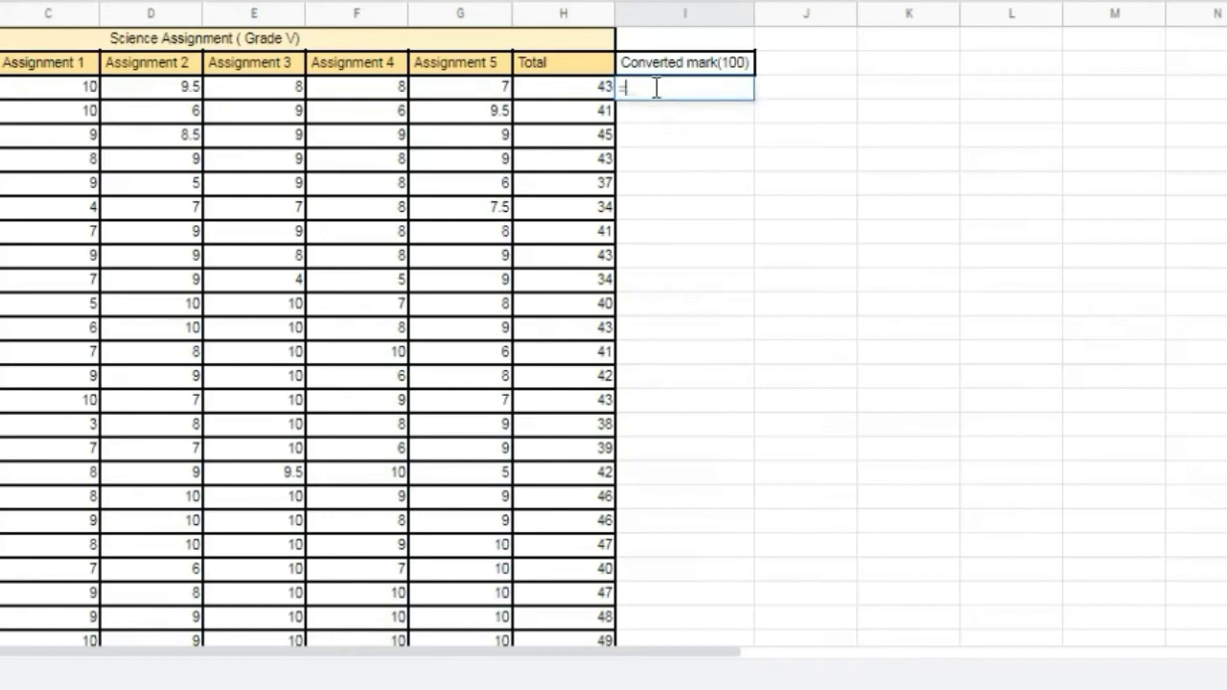
{"action": "left_click", "coordinate": [578, 94]}
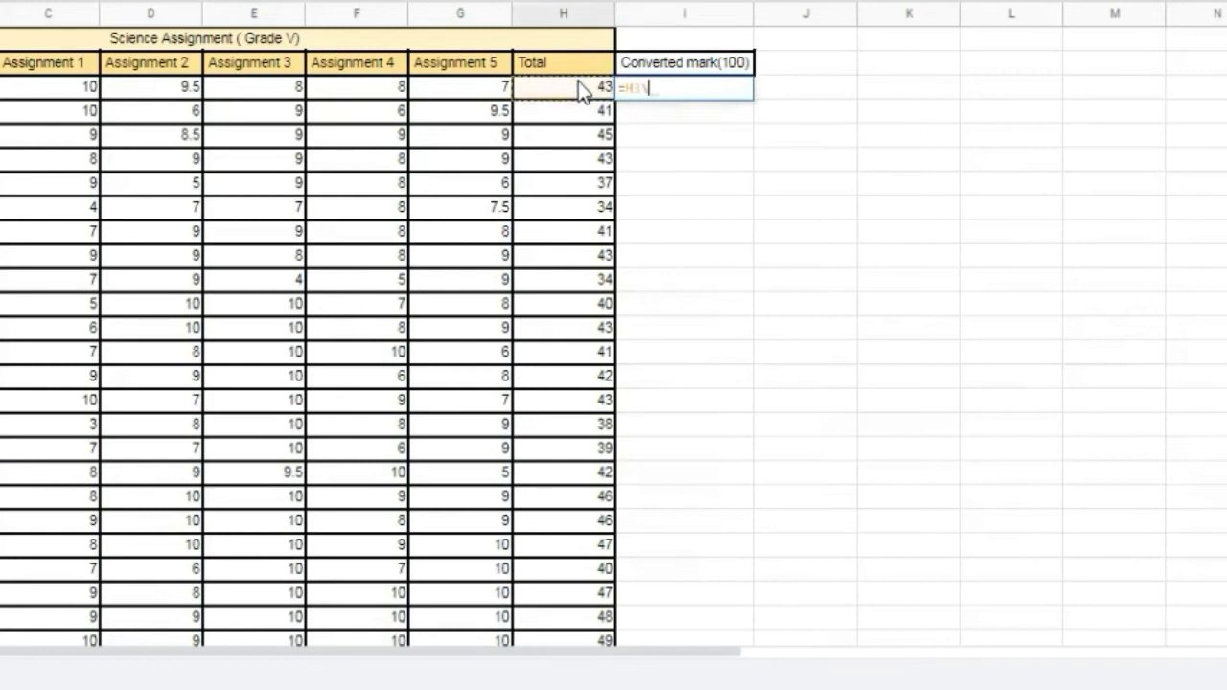
{"action": "type", "text": "/50"}
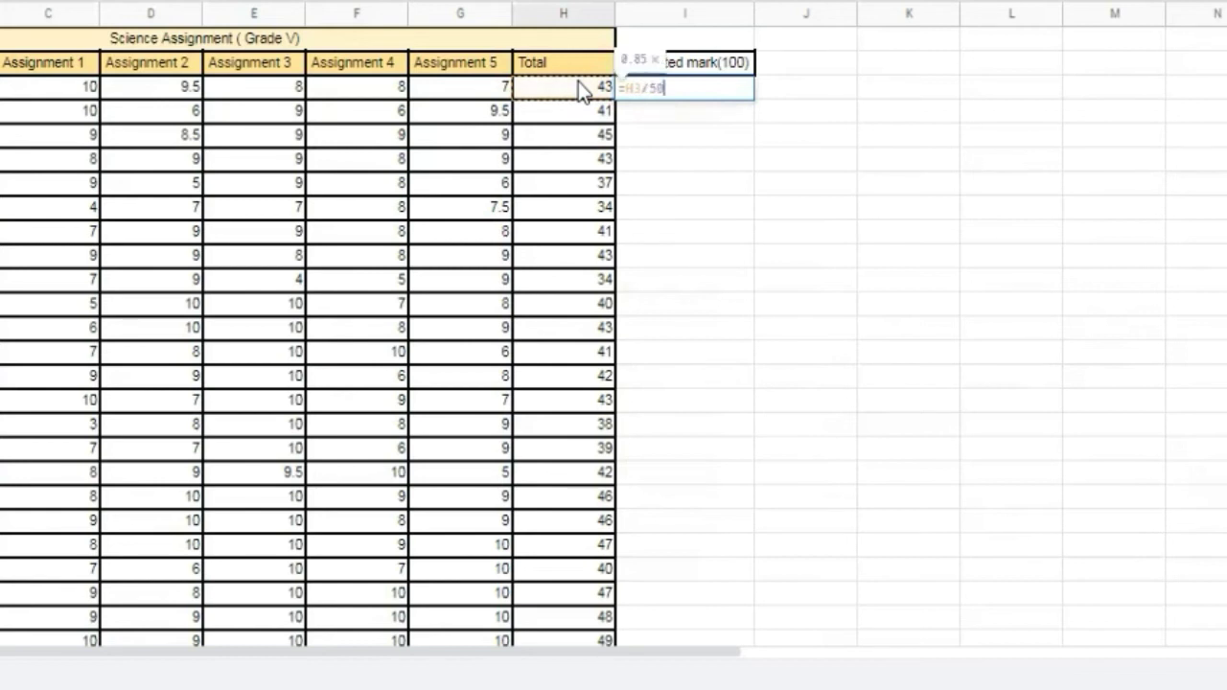
{"action": "type", "text": "*100"}
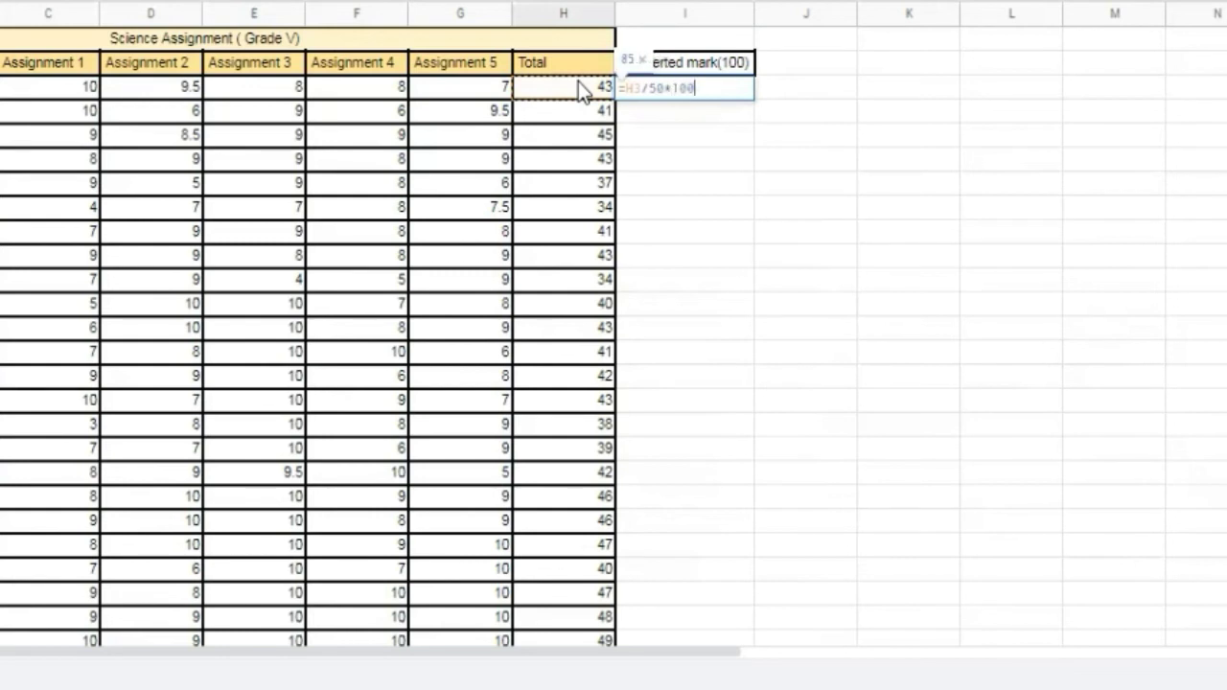
{"action": "key", "text": "Return"}
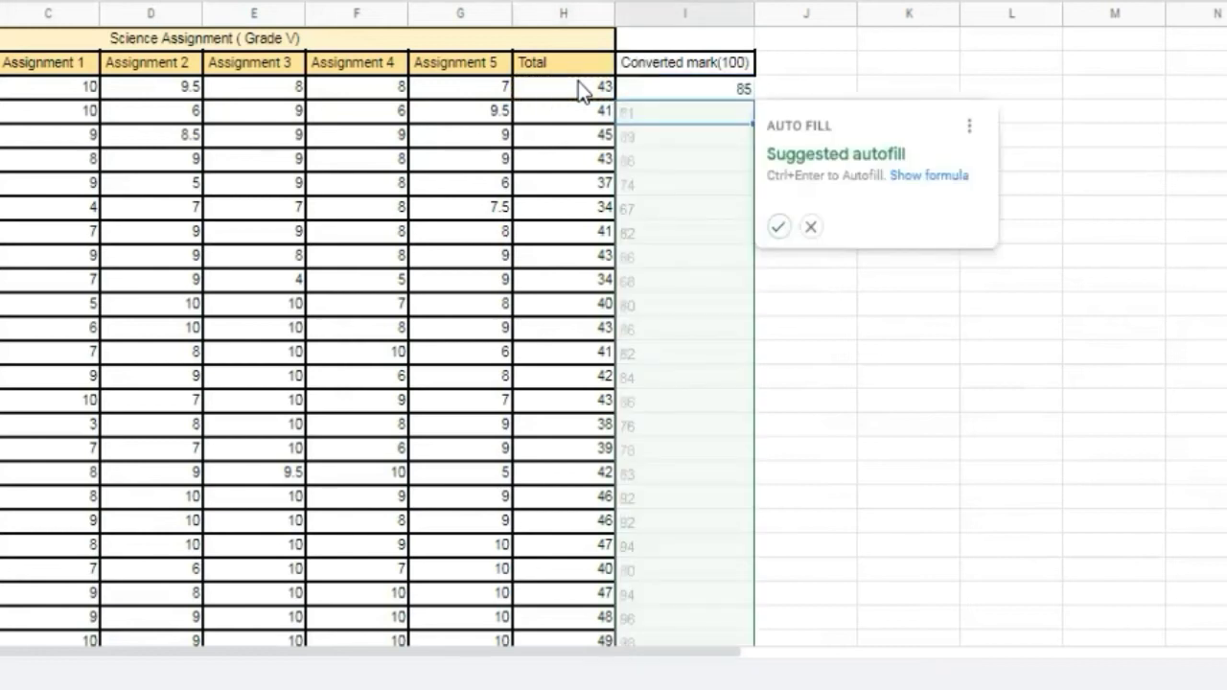
Accept and undo the suggested autofill, and extend the I3 formula down to the Average row, I28
{"action": "left_click", "coordinate": [779, 229]}
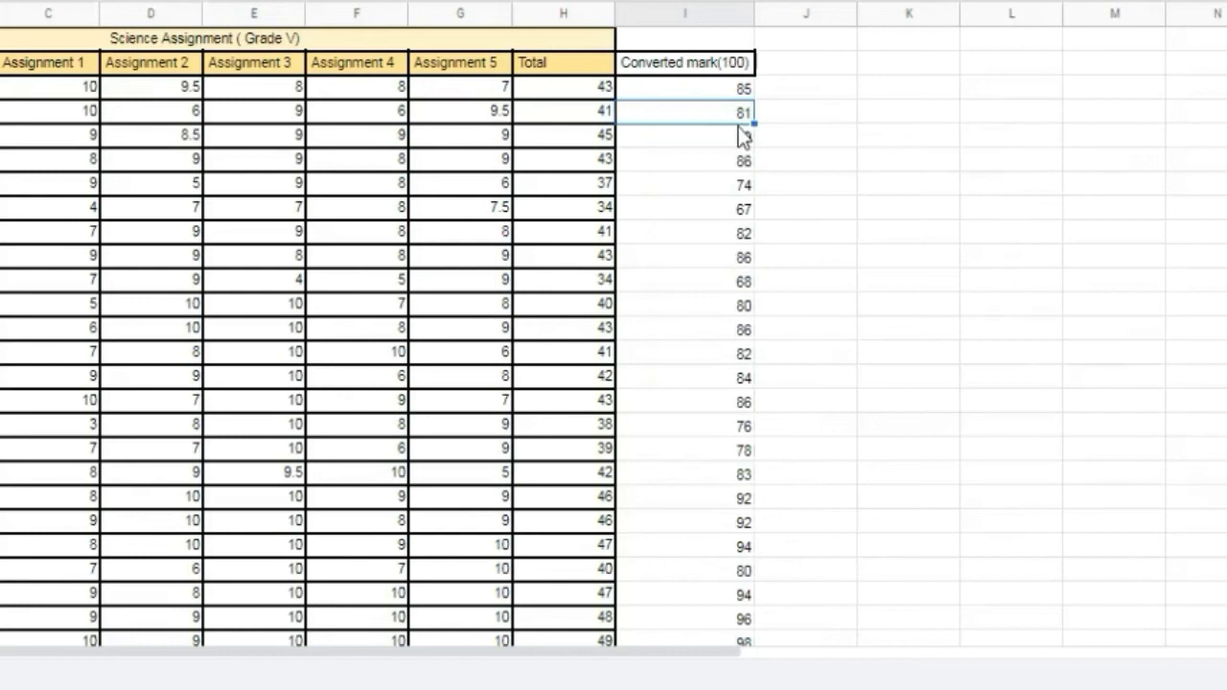
{"action": "key", "text": "ctrl+z"}
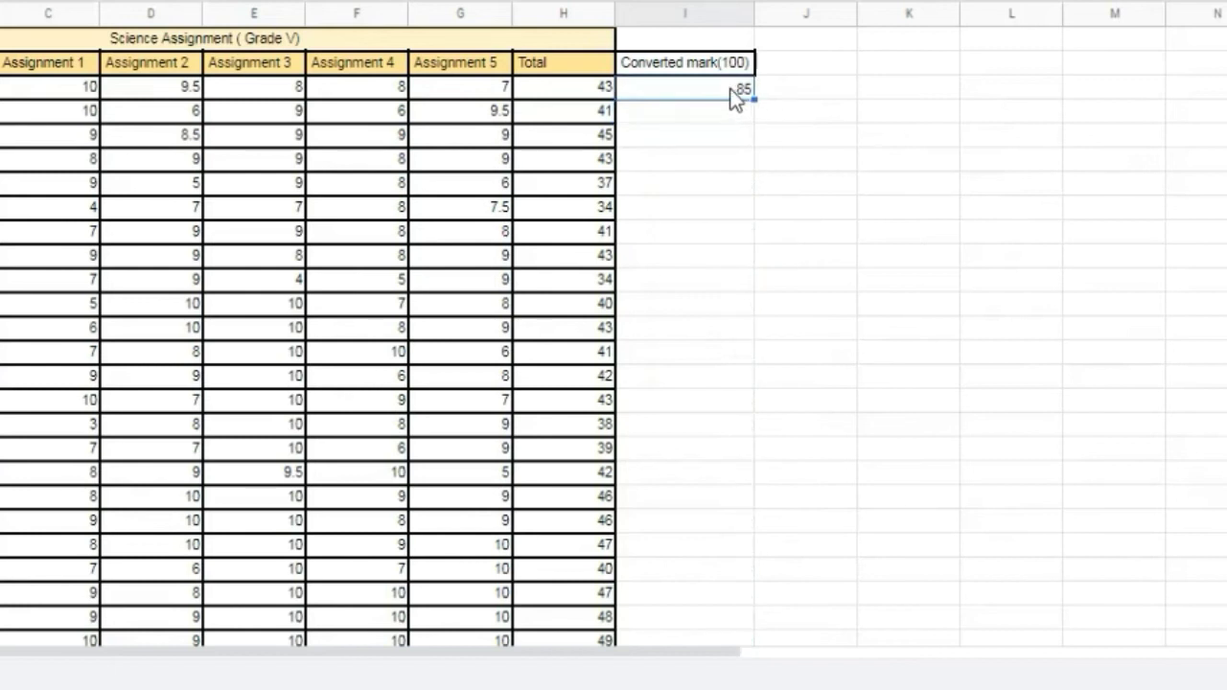
{"action": "left_click_drag", "start_coordinate": [752, 96], "coordinate": [746, 548]}
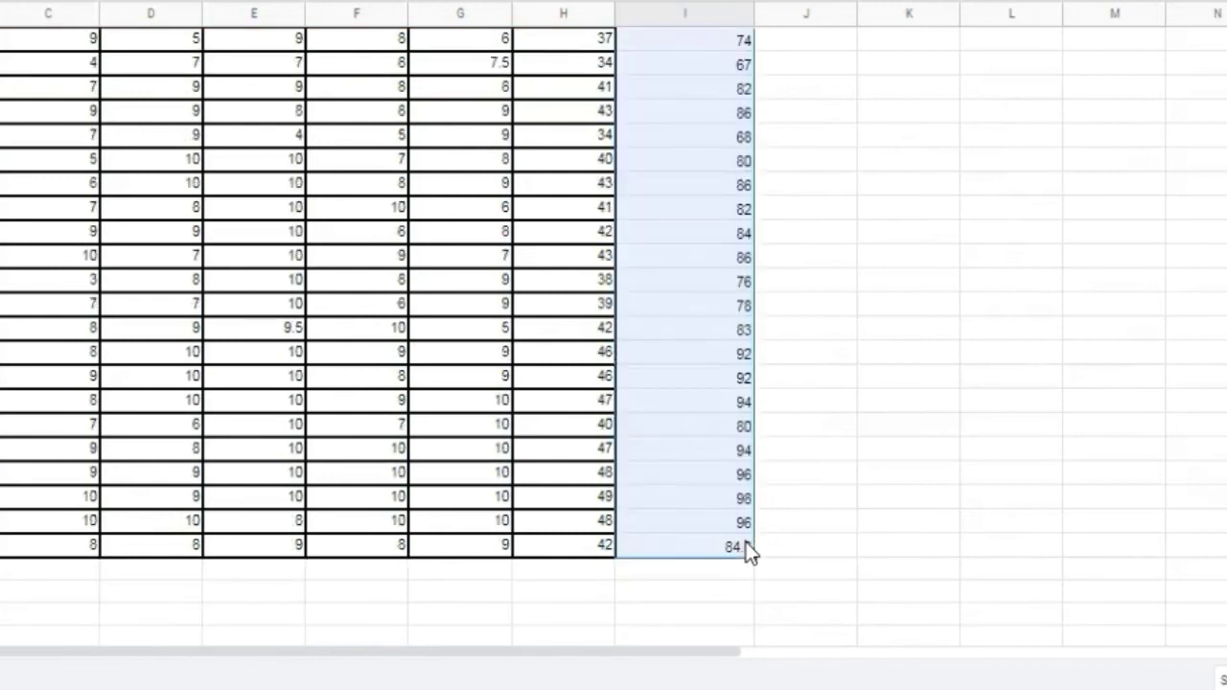
{"action": "scroll", "coordinate": [379, 335], "scroll_direction": "up", "scroll_amount": 2}
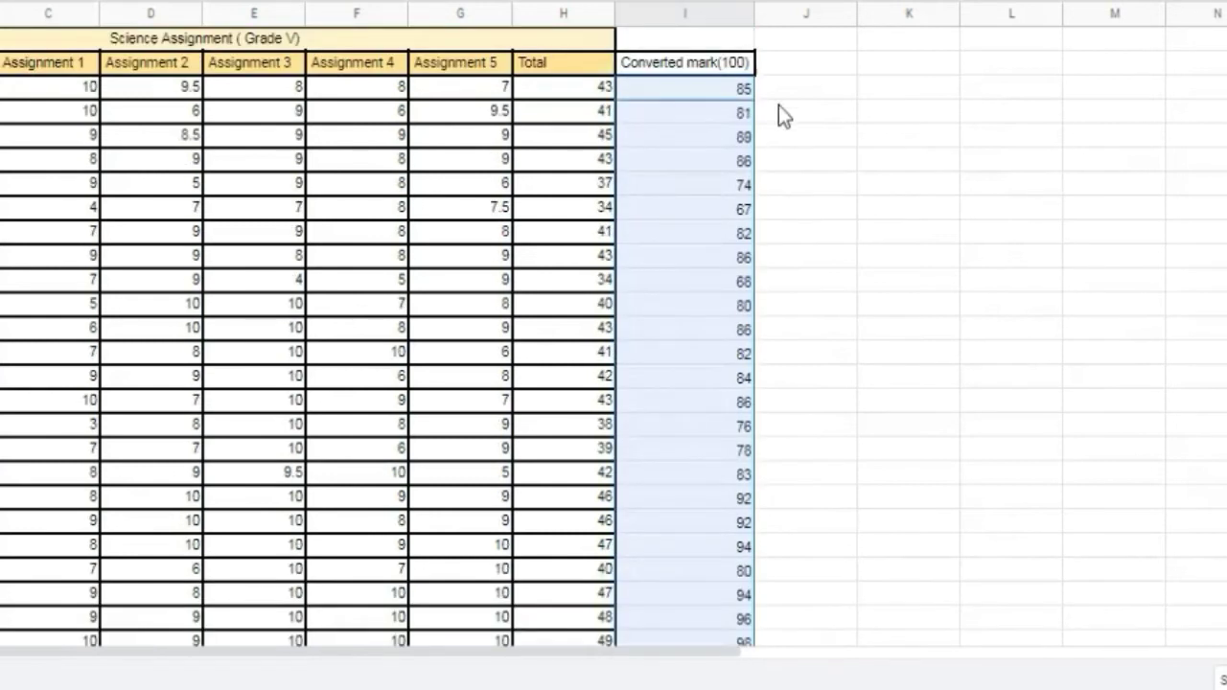
Apply all borders to the converted marks from Student1 through the Average row, range I3:I28
{"action": "left_click", "coordinate": [740, 94]}
{"action": "key", "text": "shift+Down"}
{"action": "key", "text": "shift+Down"}
{"action": "key", "text": "shift+Down"}
{"action": "key", "text": "shift+Down"}
{"action": "key", "text": "shift+Down"}
{"action": "key", "text": "shift+Down"}
{"action": "key", "text": "shift+Down"}
{"action": "key", "text": "shift+Down"}
{"action": "key", "text": "shift+Down"}
{"action": "key", "text": "shift+Down"}
{"action": "key", "text": "shift+Down"}
{"action": "key", "text": "shift+Down"}
{"action": "key", "text": "shift+Down"}
{"action": "key", "text": "shift+Down"}
{"action": "key", "text": "shift+Down"}
{"action": "key", "text": "shift+Down"}
{"action": "key", "text": "shift+Down"}
{"action": "key", "text": "shift+Down"}
{"action": "key", "text": "shift+Down"}
{"action": "key", "text": "shift+Down"}
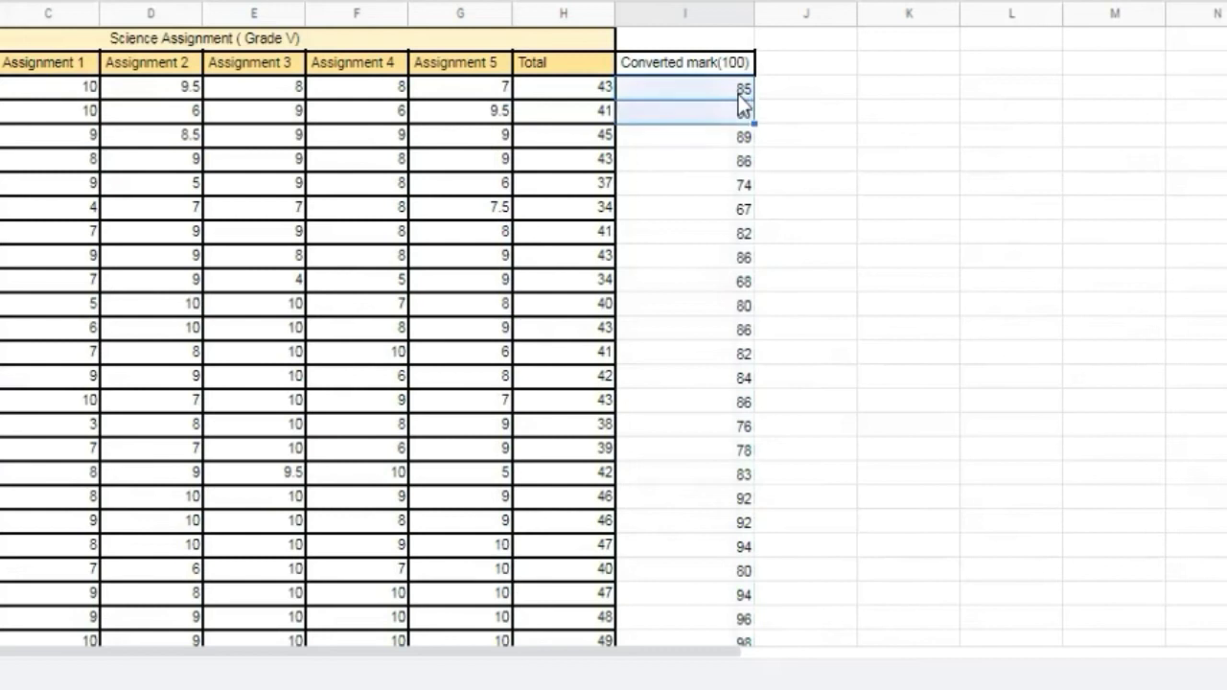
{"action": "key", "text": "shift+Down"}
{"action": "key", "text": "shift+Down"}
{"action": "key", "text": "shift+Down"}
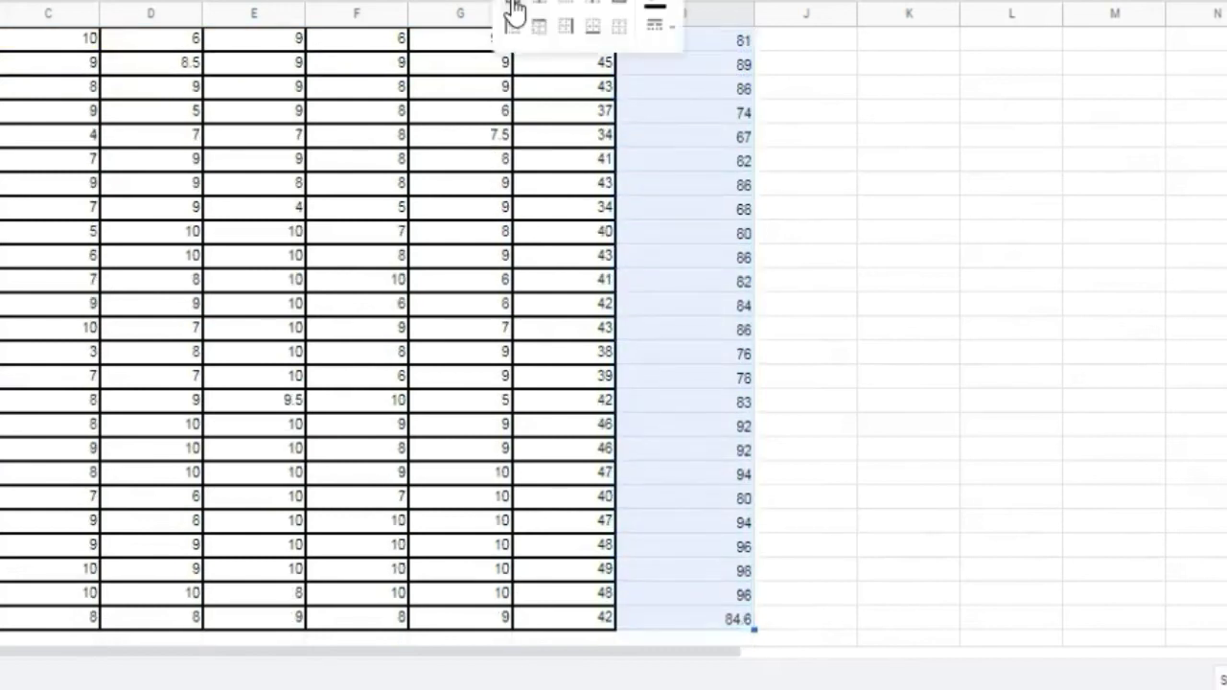
{"action": "left_click", "coordinate": [539, 19]}
{"action": "left_click", "coordinate": [884, 172]}
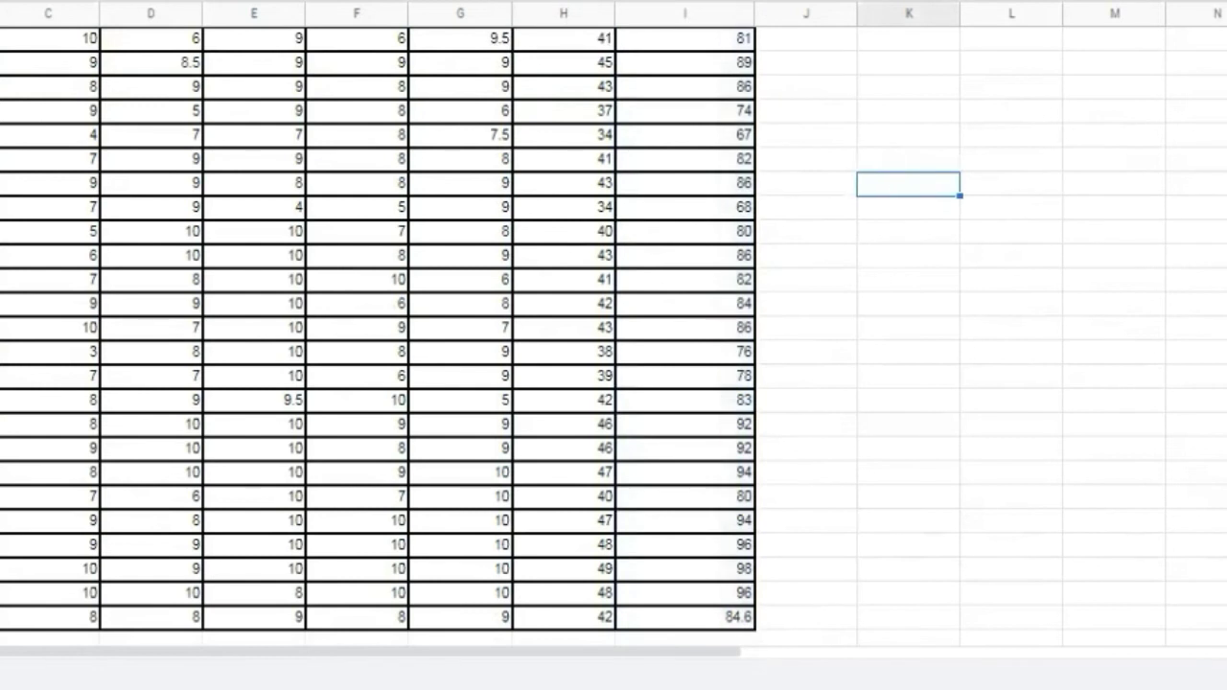
{"action": "scroll", "coordinate": [613, 345], "scroll_direction": "up", "scroll_amount": 1}
{"action": "left_click", "coordinate": [812, 93]}
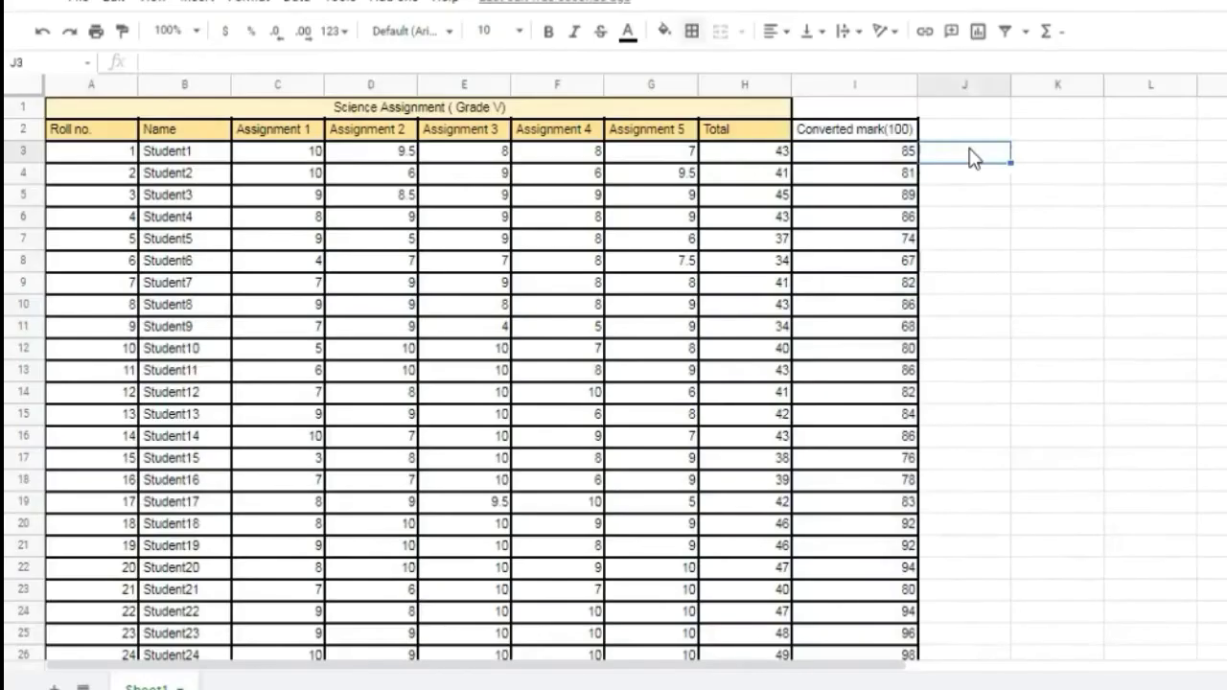
{"action": "left_click", "coordinate": [860, 109]}
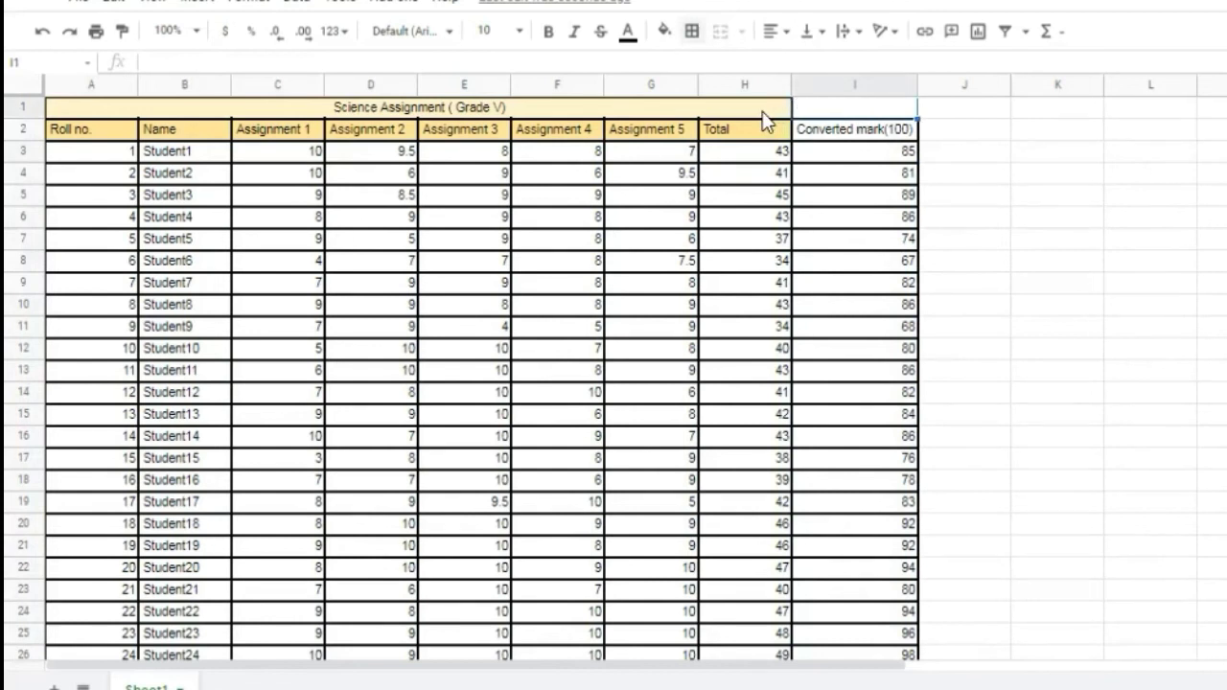
{"action": "left_click", "coordinate": [22, 107]}
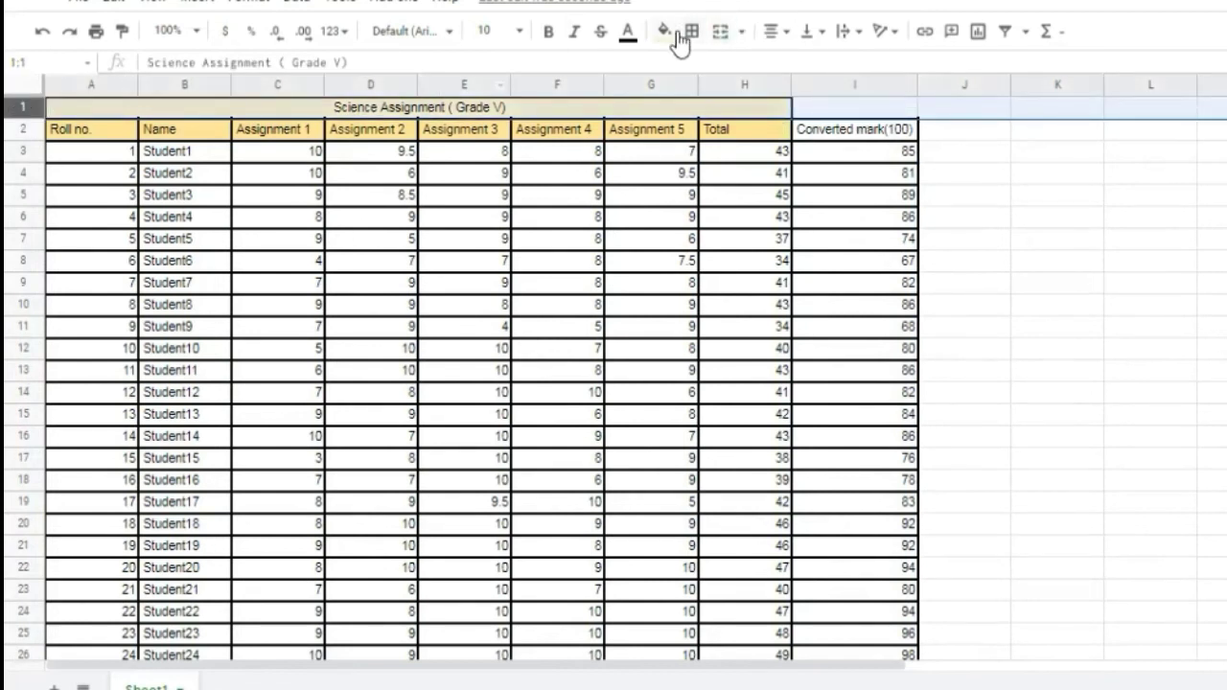
{"action": "left_click", "coordinate": [742, 31]}
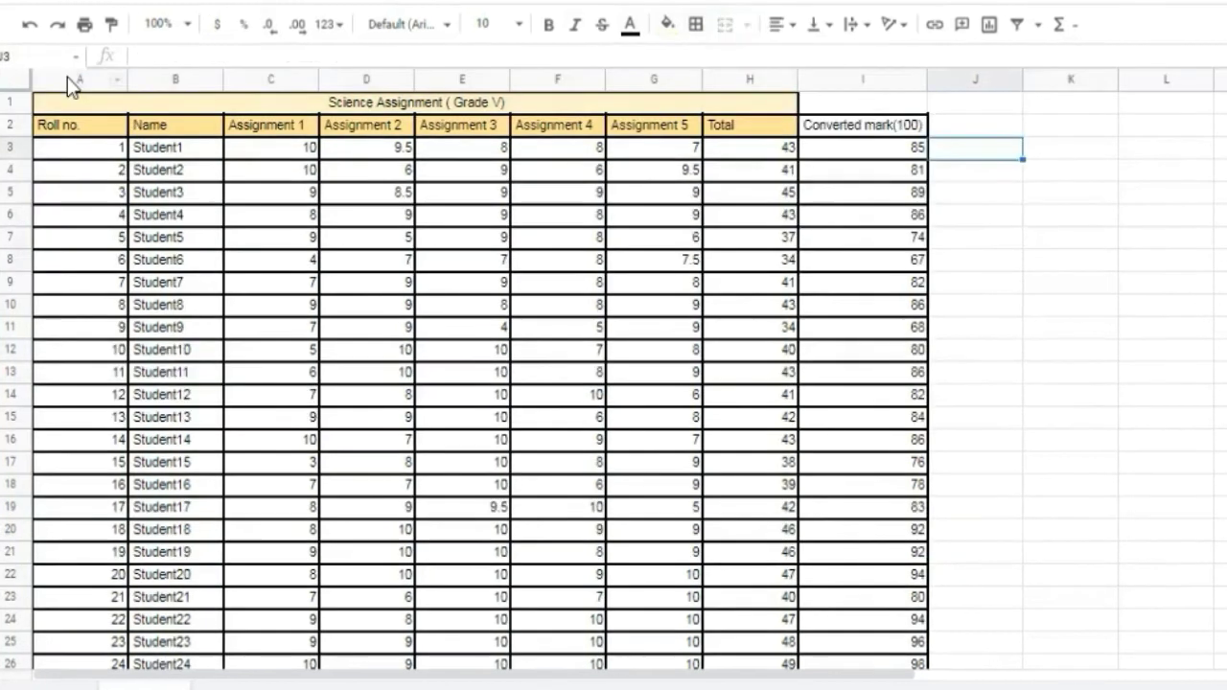
Try merging all cells of columns A to I into one, accepting the loss of other values, and undo the merge
{"action": "left_click", "coordinate": [67, 78]}
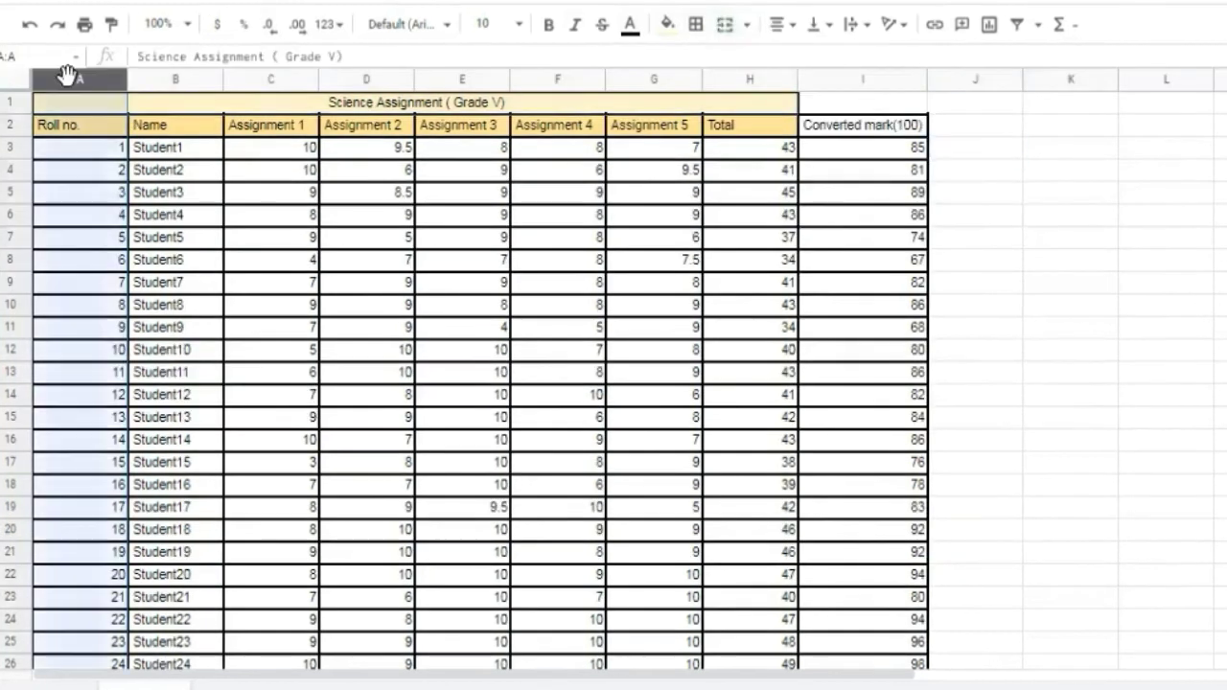
{"action": "key", "text": "shift+Right"}
{"action": "key", "text": "shift+Right"}
{"action": "key", "text": "shift+Right"}
{"action": "key", "text": "shift+Right"}
{"action": "key", "text": "shift+Right"}
{"action": "key", "text": "shift+Right"}
{"action": "key", "text": "shift+Right"}
{"action": "key", "text": "shift+Right"}
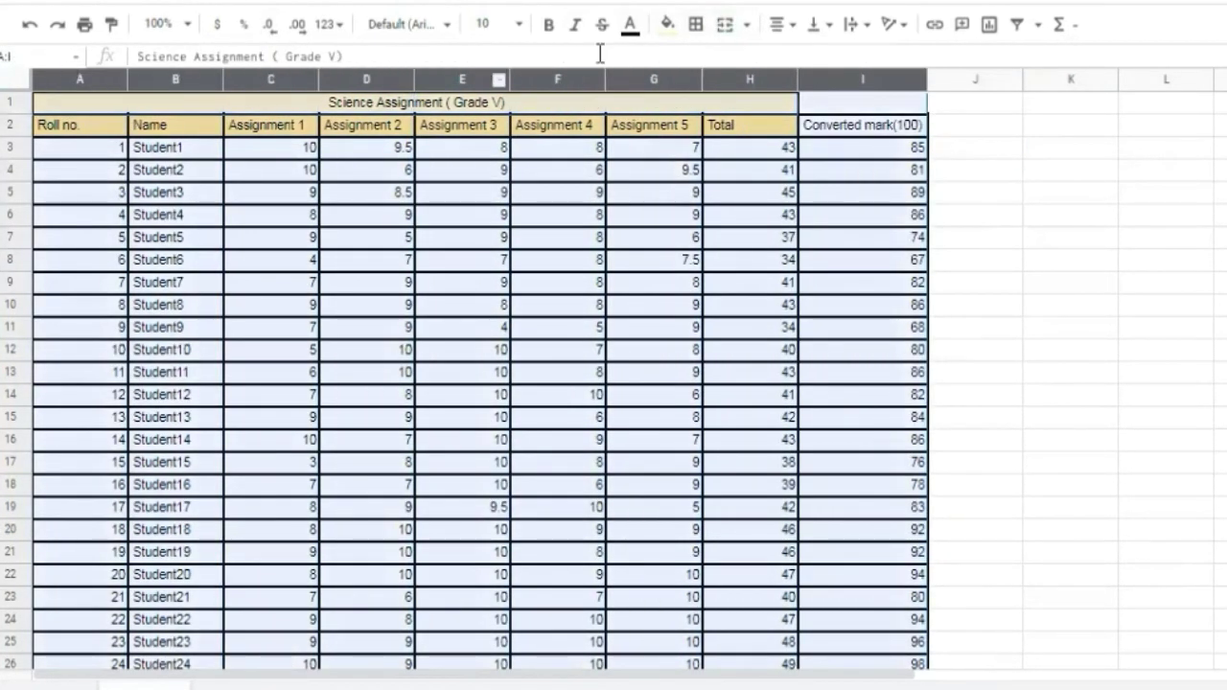
{"action": "left_click", "coordinate": [746, 31]}
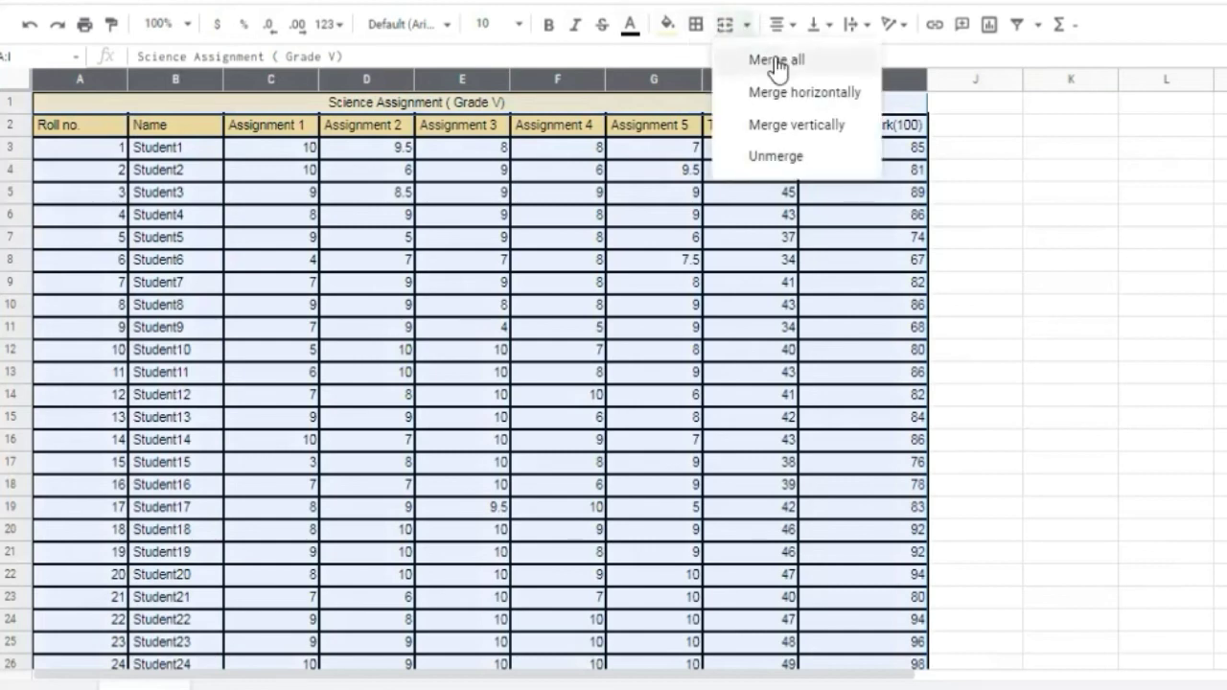
{"action": "left_click", "coordinate": [780, 60]}
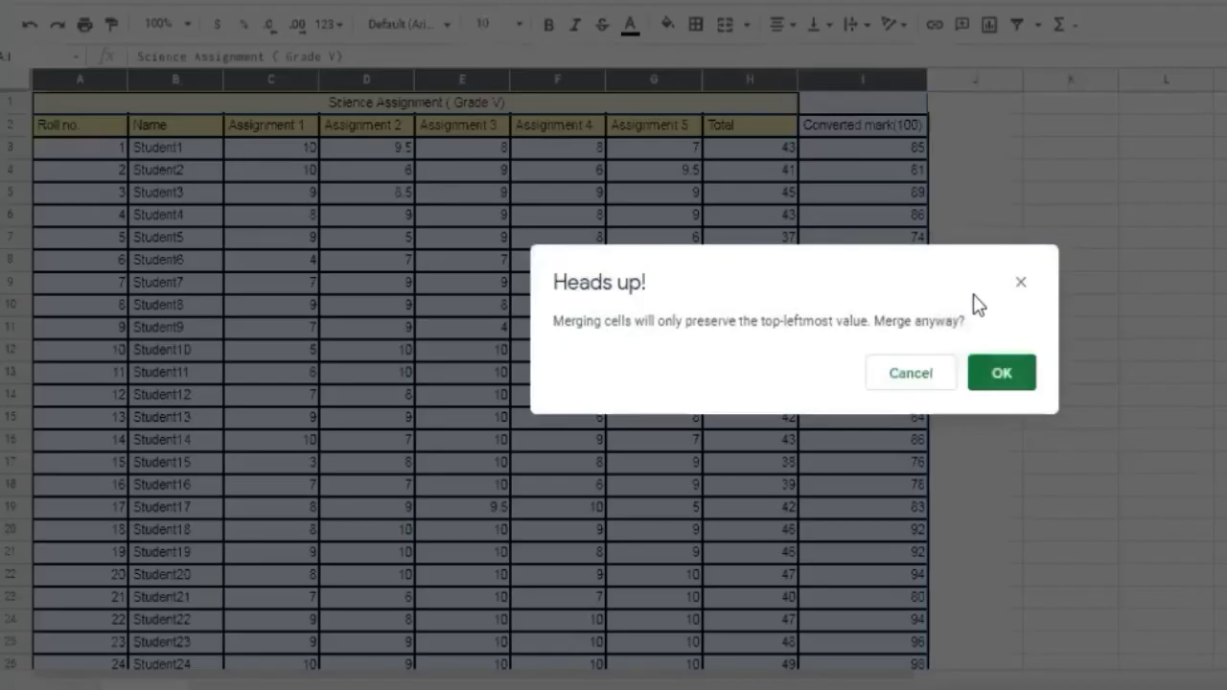
{"action": "left_click", "coordinate": [1003, 374]}
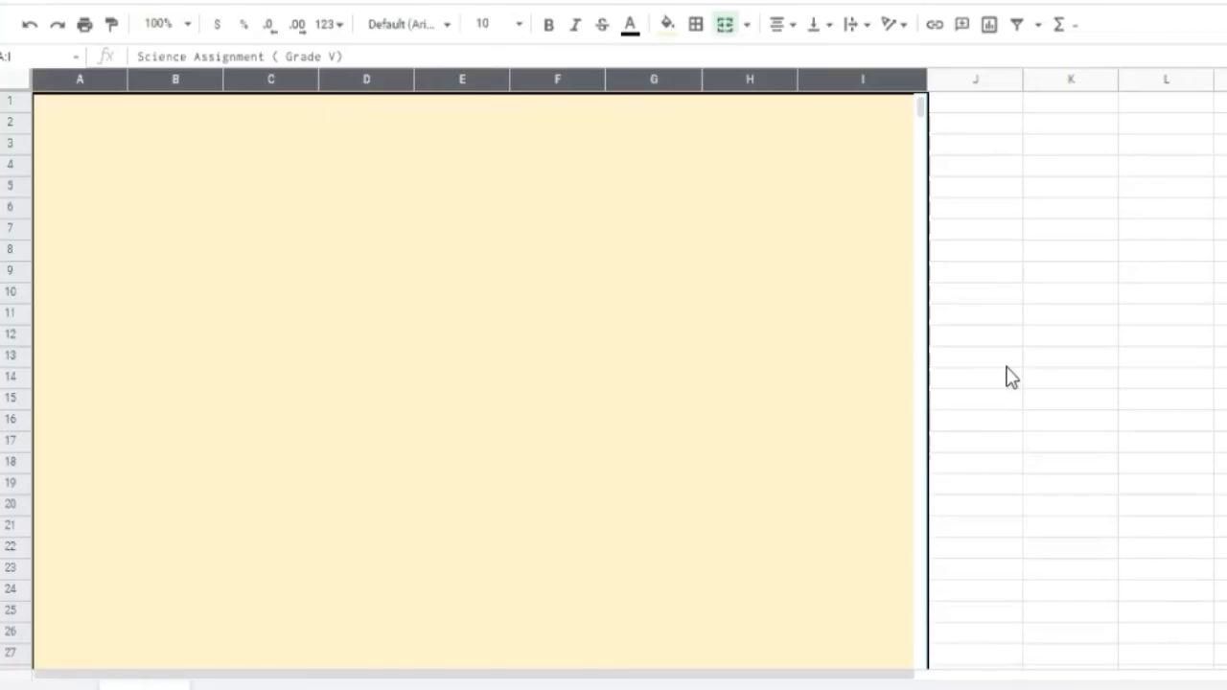
{"action": "key", "text": "ctrl+z"}
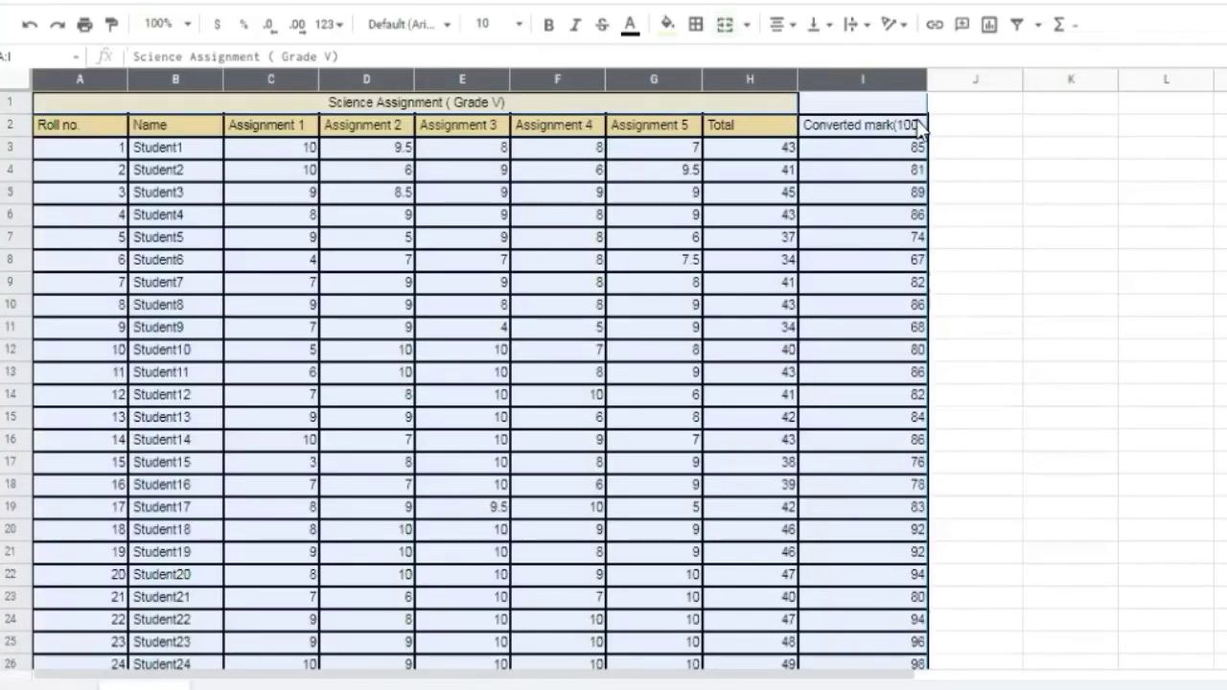
Try merging columns A to I horizontally, accepting the loss of other values, and undo the merge
{"action": "left_click", "coordinate": [747, 25]}
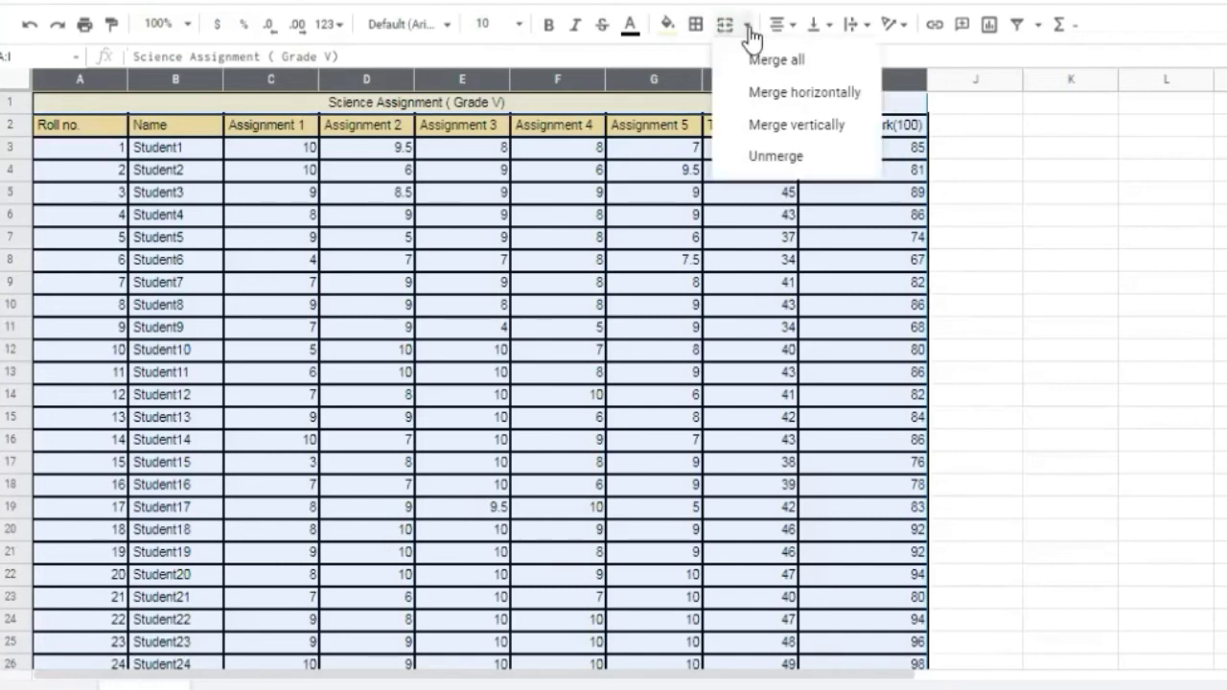
{"action": "left_click", "coordinate": [830, 92]}
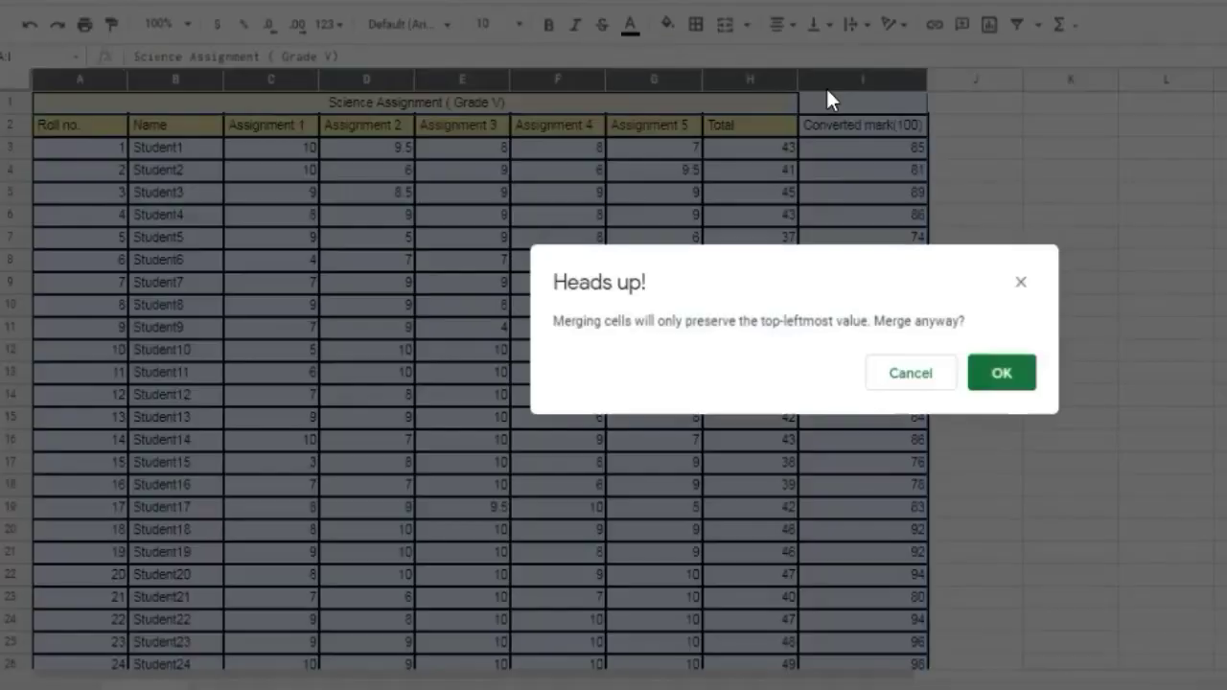
{"action": "left_click", "coordinate": [990, 380]}
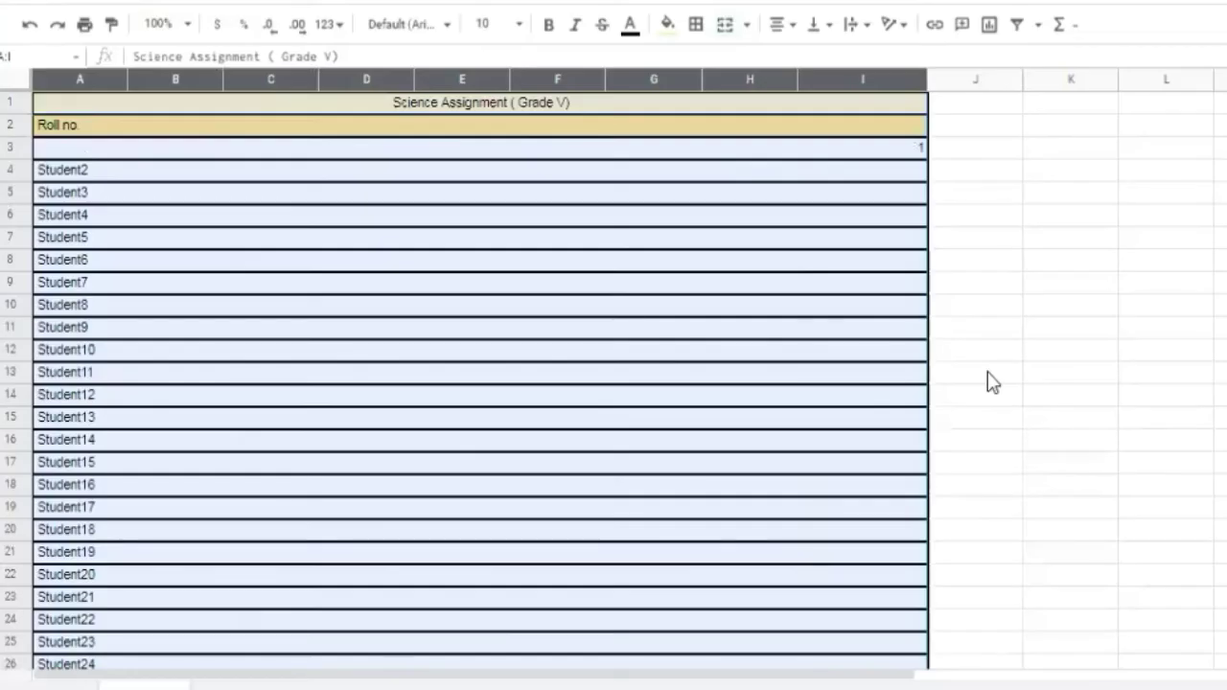
{"action": "key", "text": "ctrl+z"}
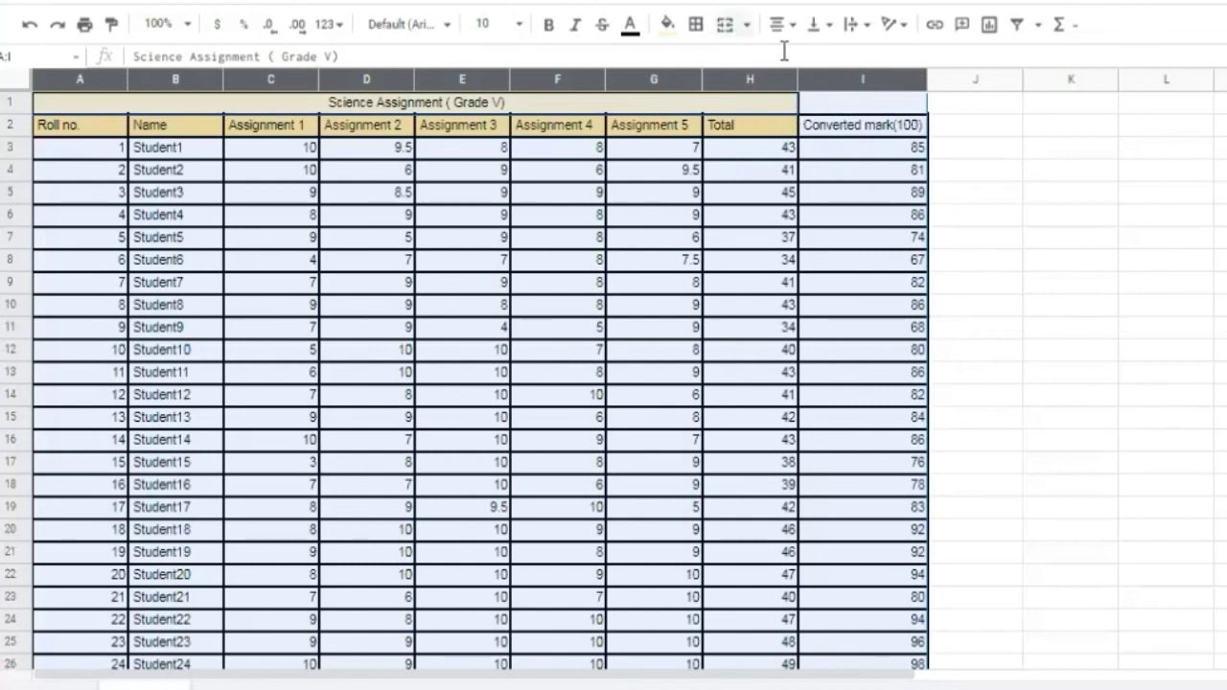
Merge the Science Assignment title row horizontally across A1:I1 so it spans the Converted mark column
{"action": "left_click", "coordinate": [747, 24]}
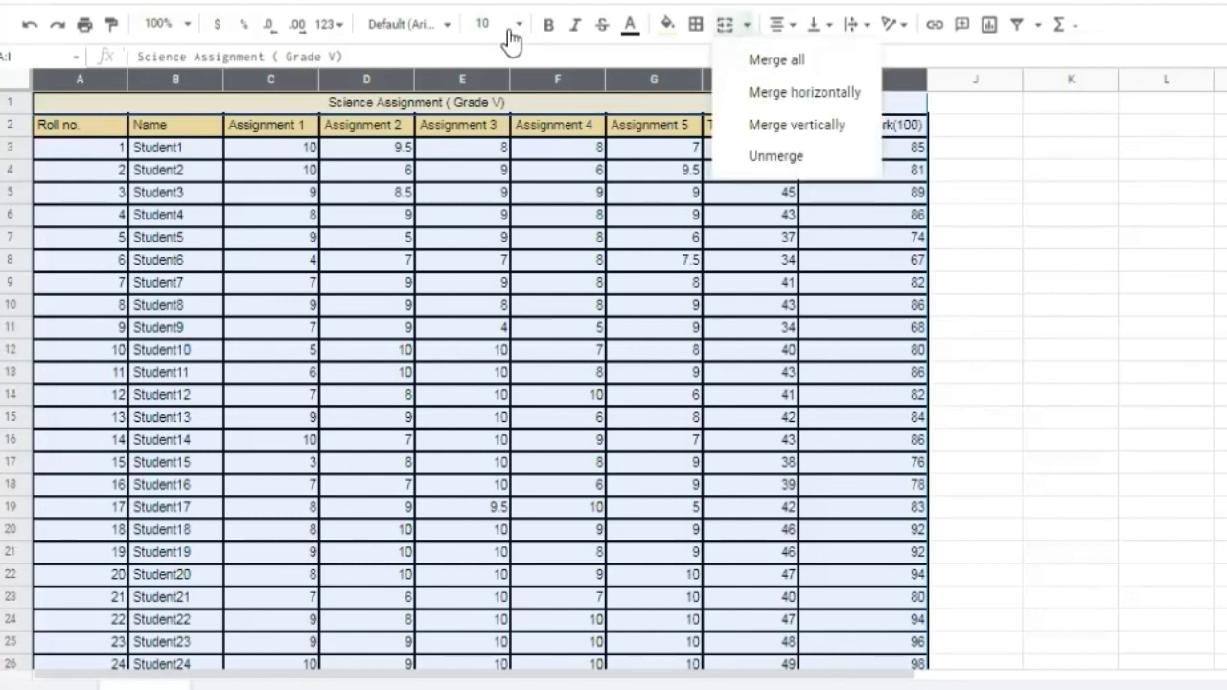
{"action": "left_click", "coordinate": [8, 106]}
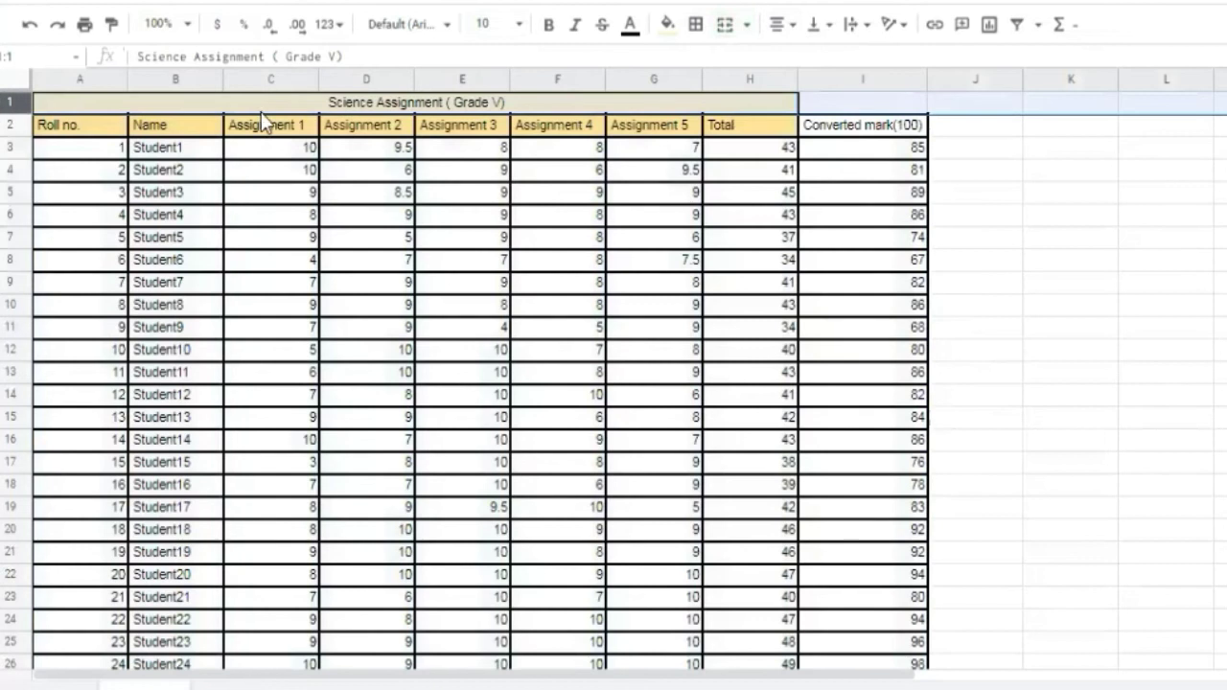
{"action": "left_click", "coordinate": [86, 108]}
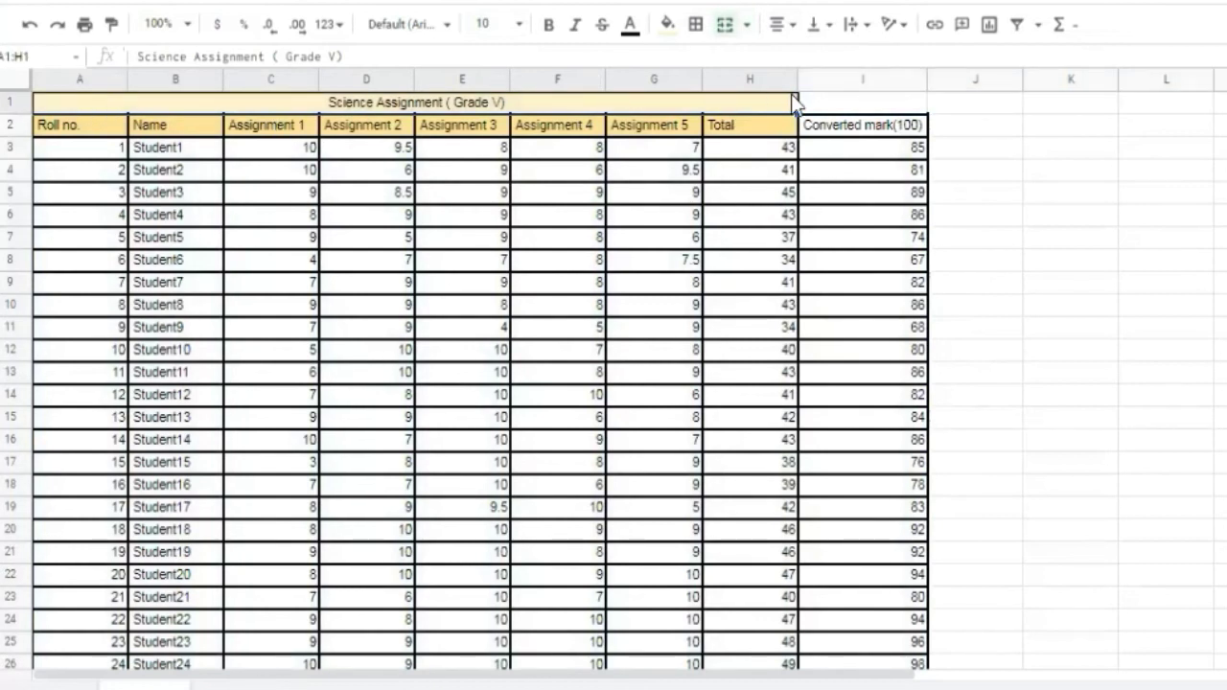
{"action": "left_click", "coordinate": [839, 92], "text": "shift"}
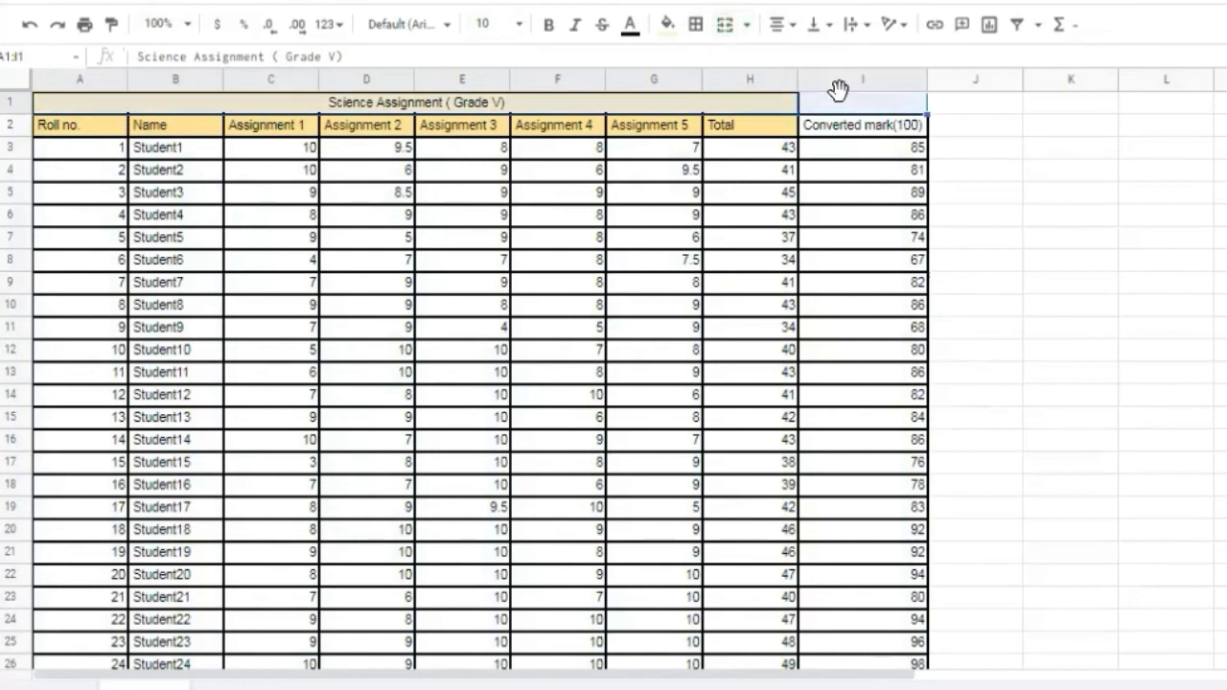
{"action": "left_click", "coordinate": [747, 24]}
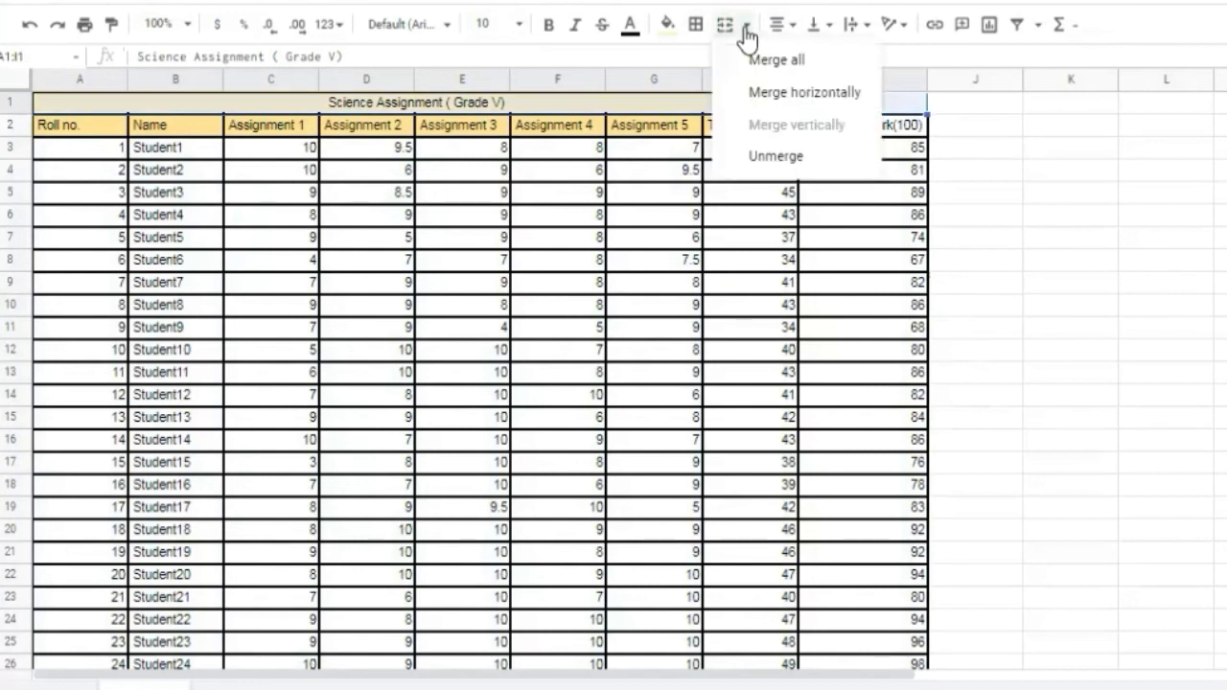
{"action": "left_click", "coordinate": [781, 92]}
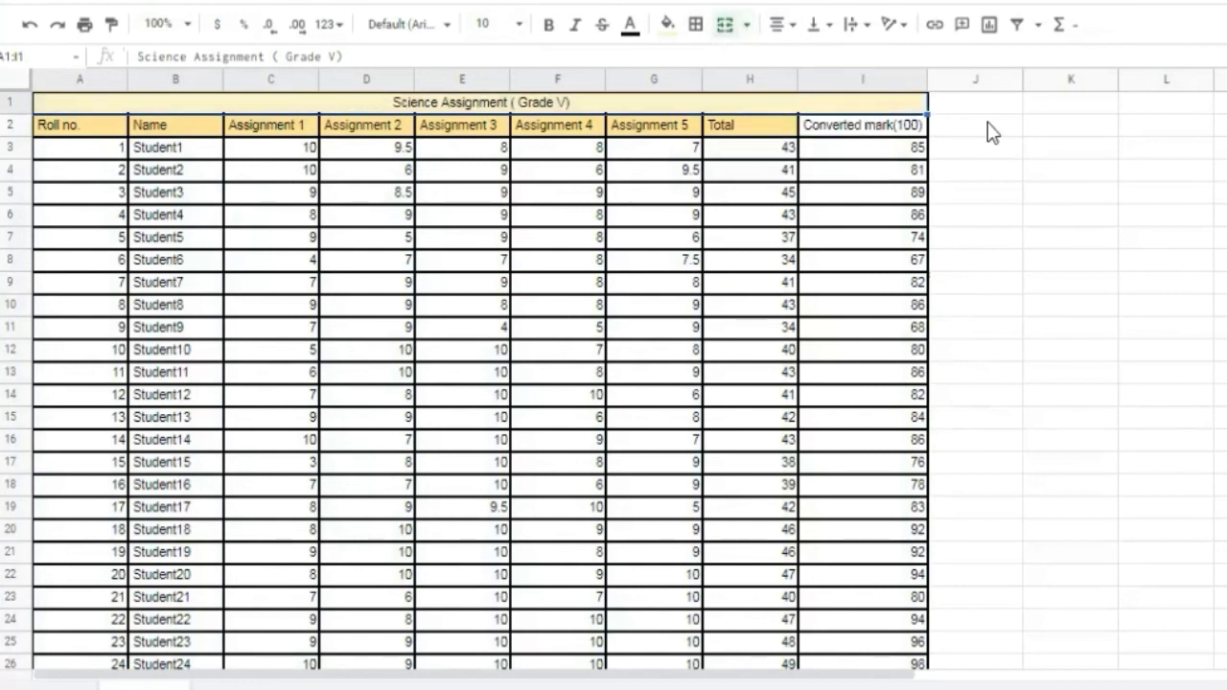
{"action": "left_click", "coordinate": [988, 125]}
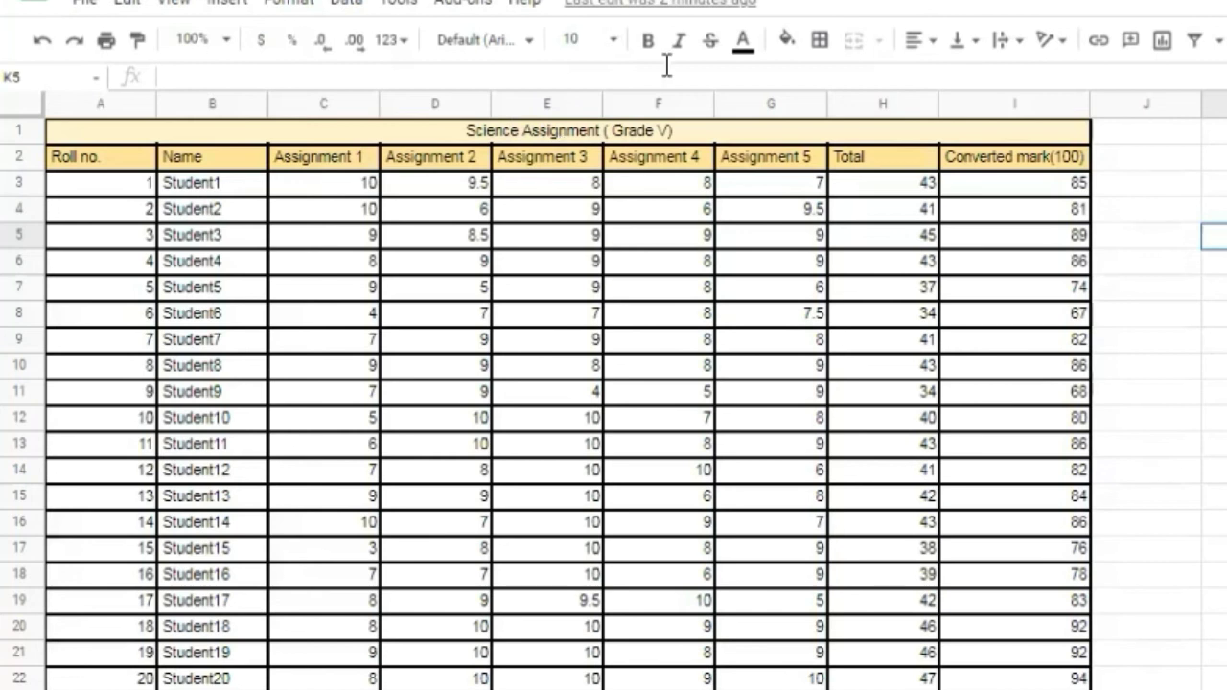
Make the Science Assignment ( Grade V) title bold and set its font to Comic Sans MS
{"action": "left_click", "coordinate": [700, 135]}
{"action": "left_click_drag", "start_coordinate": [466, 75], "coordinate": [165, 77]}
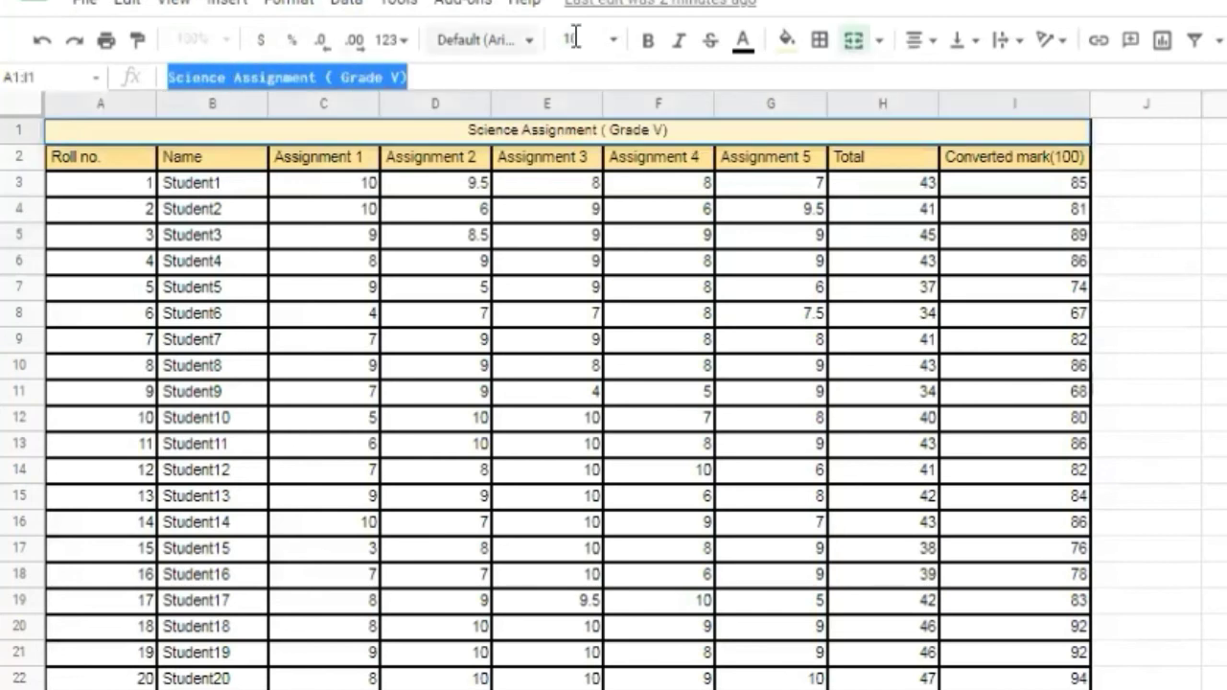
{"action": "left_click", "coordinate": [649, 43]}
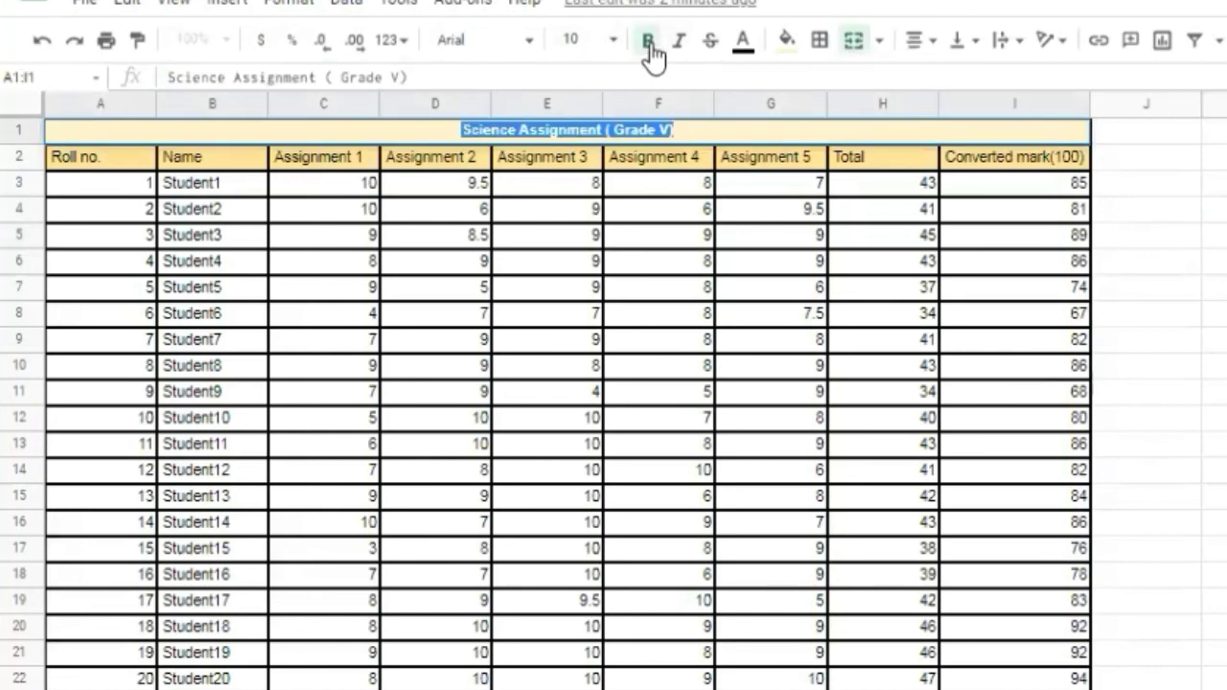
{"action": "left_click", "coordinate": [534, 50]}
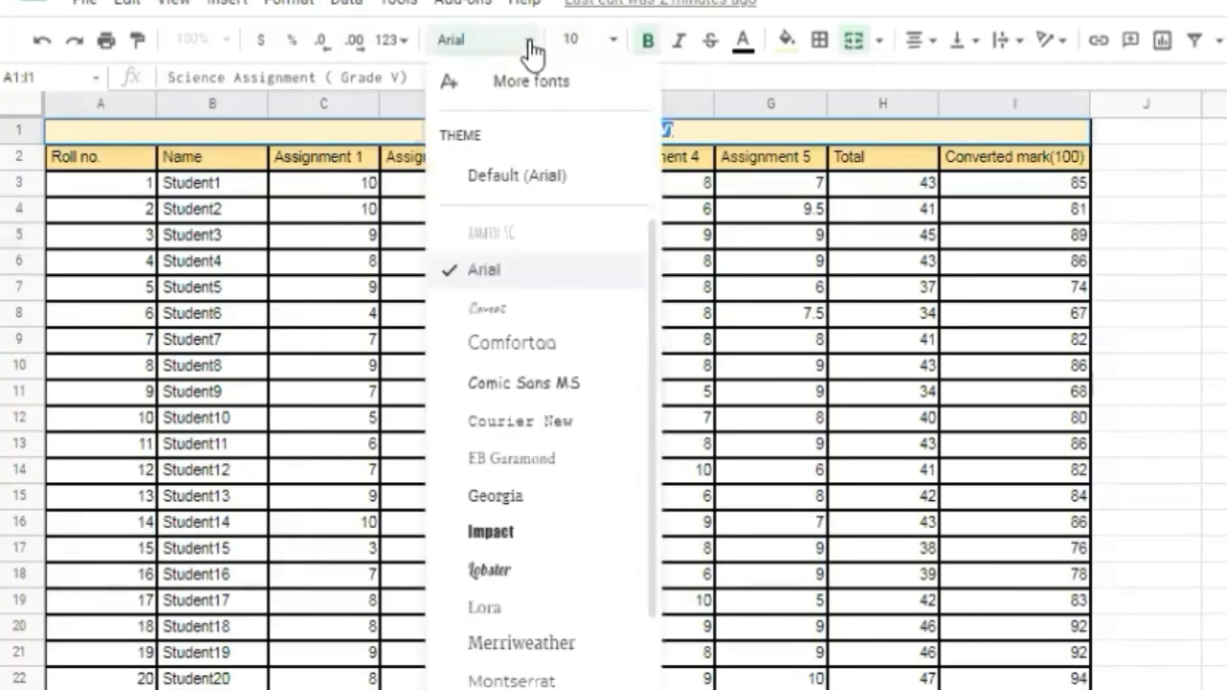
{"action": "left_click", "coordinate": [519, 387]}
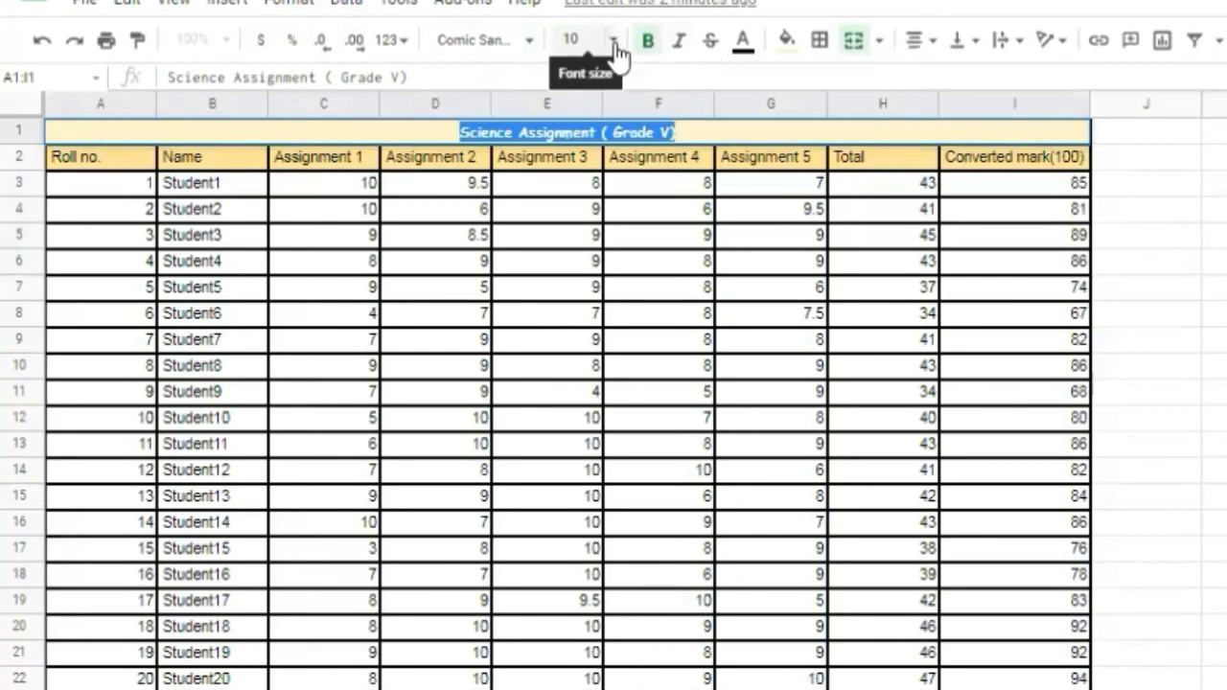
{"action": "left_click", "coordinate": [589, 39]}
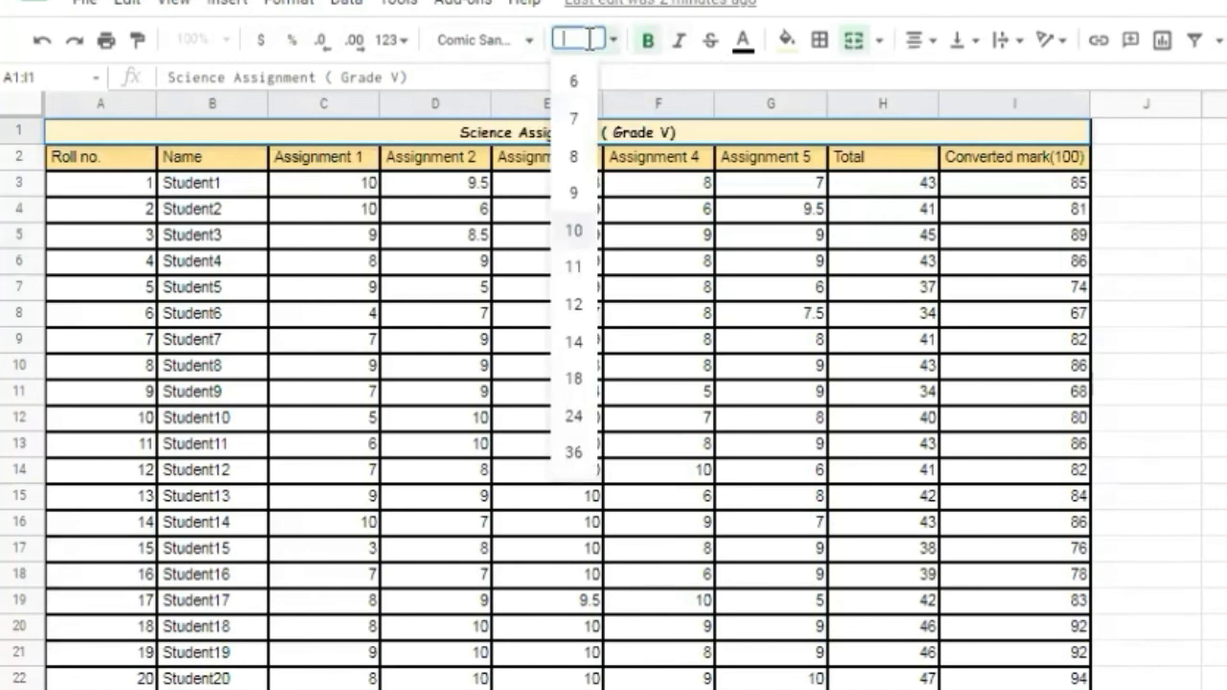
{"action": "left_click", "coordinate": [1208, 213]}
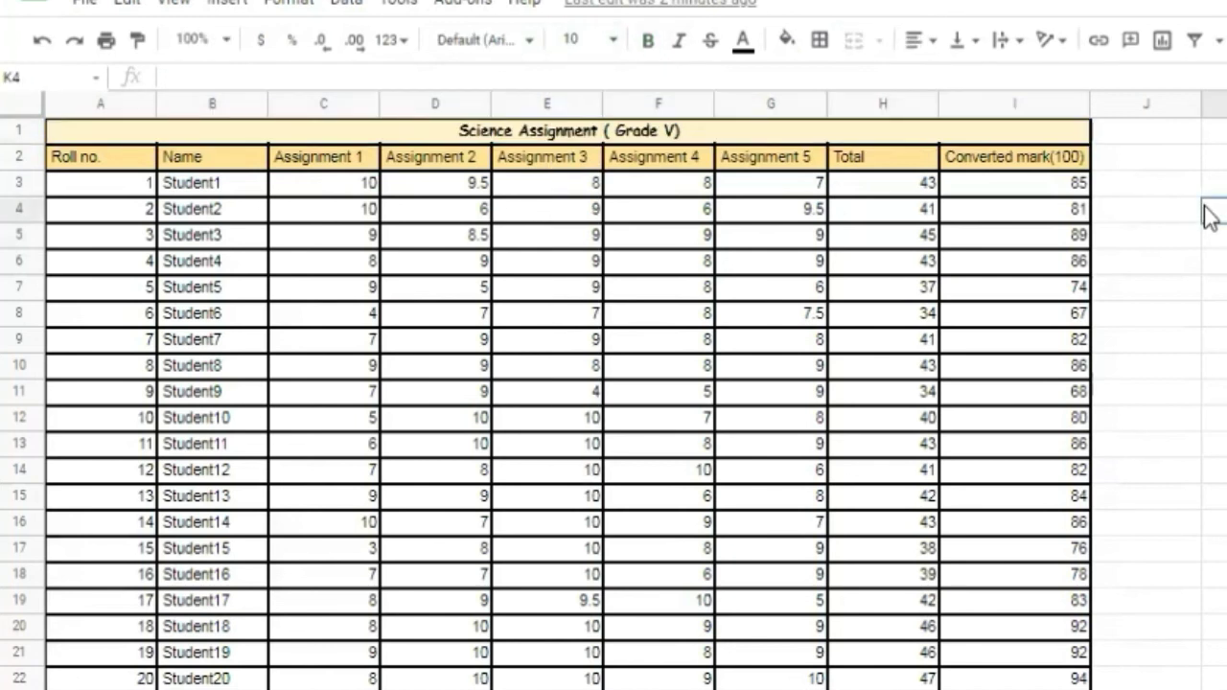
Increase the height of title row 1 and narrow the Roll no. column
{"action": "left_click_drag", "start_coordinate": [19, 144], "coordinate": [19, 159]}
{"action": "mouse_move", "coordinate": [153, 106]}
{"action": "left_mouse_down"}
{"action": "mouse_move", "coordinate": [177, 106]}
{"action": "mouse_move", "coordinate": [131, 105]}
{"action": "left_mouse_up"}
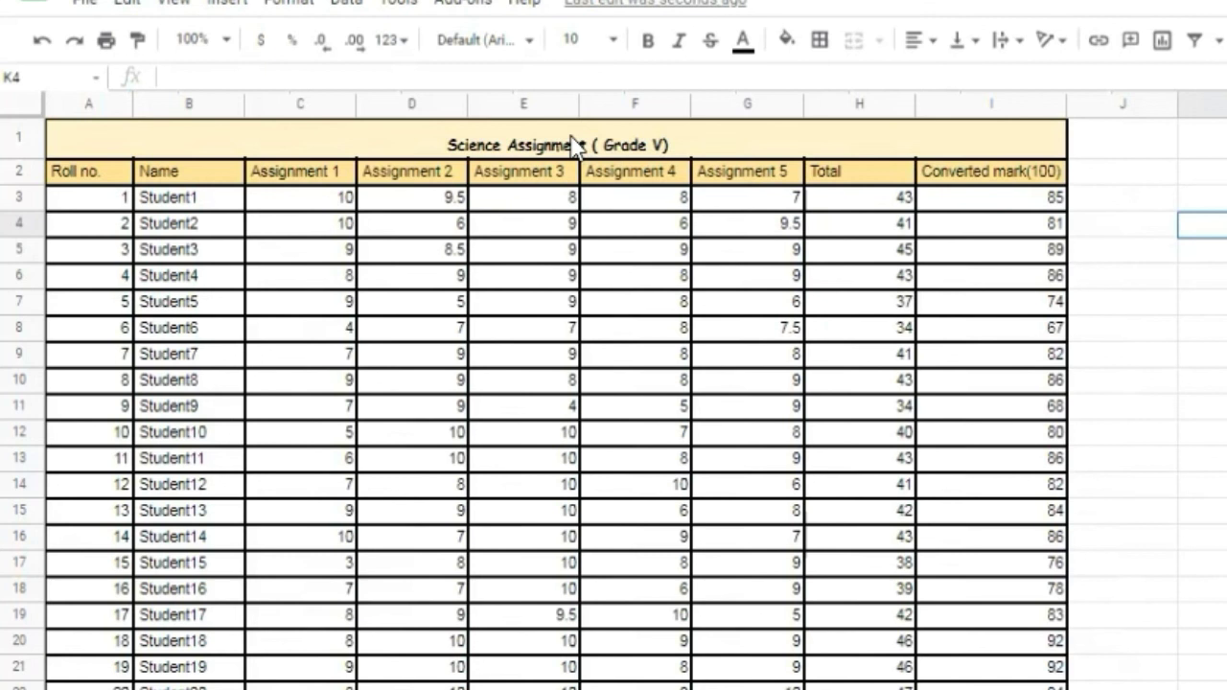
Try magenta as the text color of the Science Assignment ( Grade V) title
{"action": "left_click", "coordinate": [739, 52]}
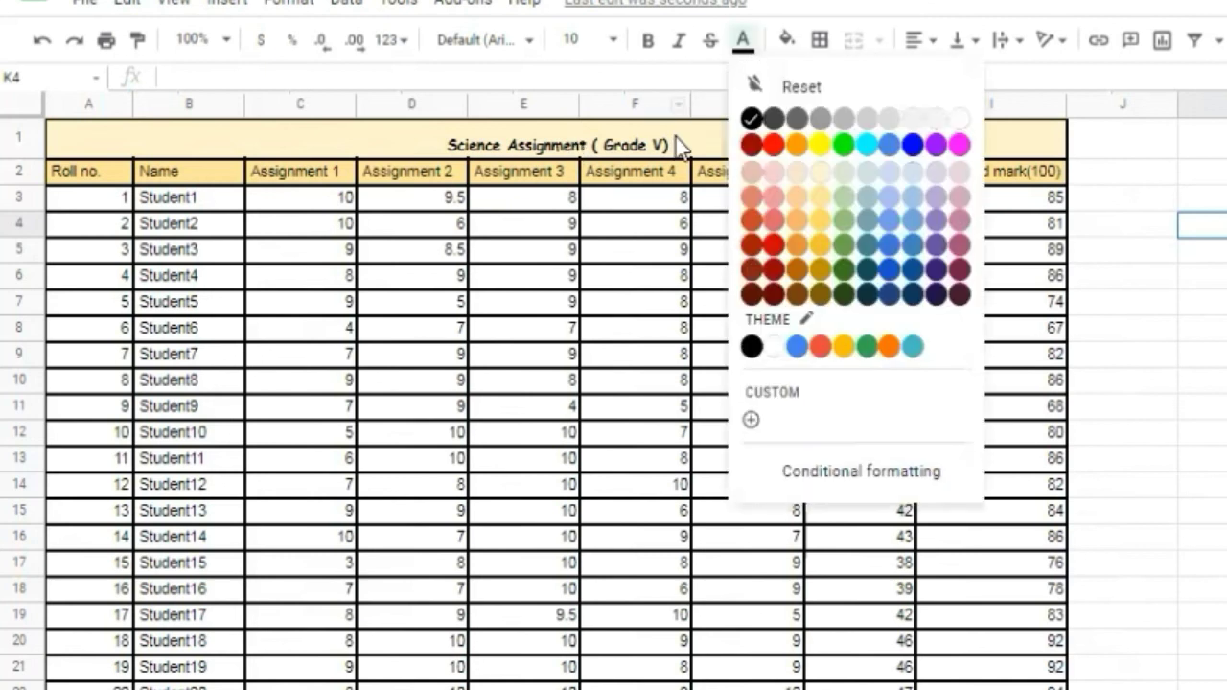
{"action": "left_click", "coordinate": [676, 143]}
{"action": "left_click_drag", "start_coordinate": [424, 77], "coordinate": [164, 77]}
{"action": "left_click", "coordinate": [743, 40]}
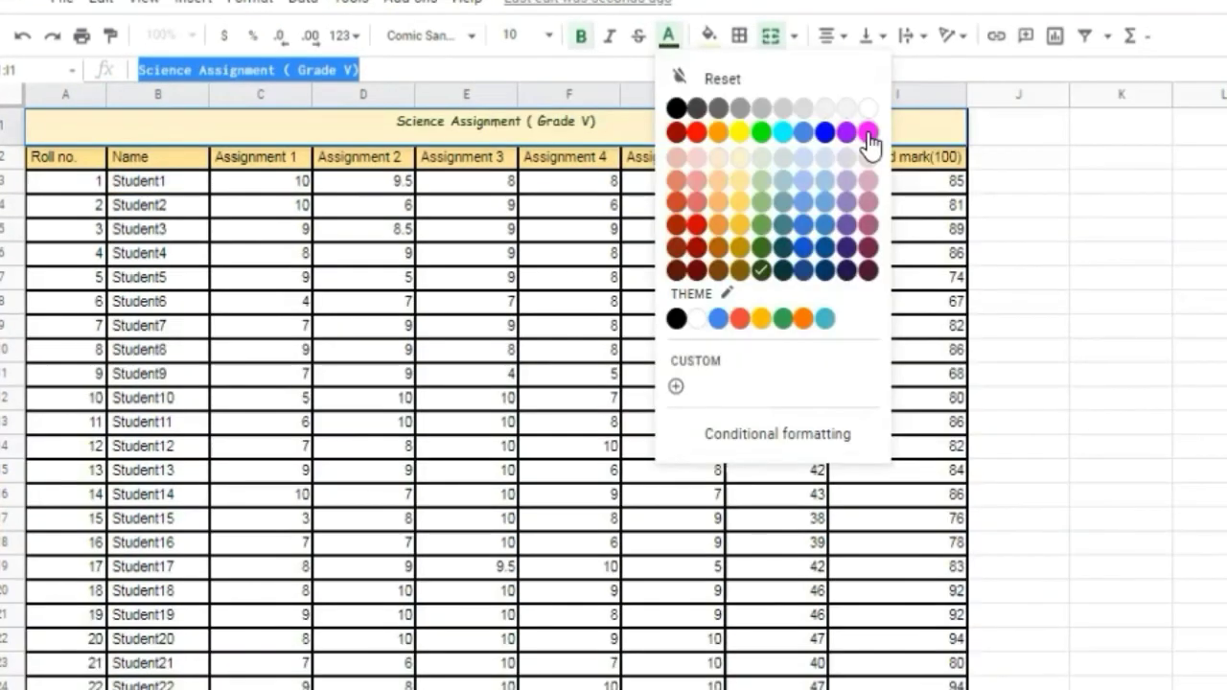
{"action": "left_click", "coordinate": [956, 143]}
{"action": "left_click", "coordinate": [1125, 155]}
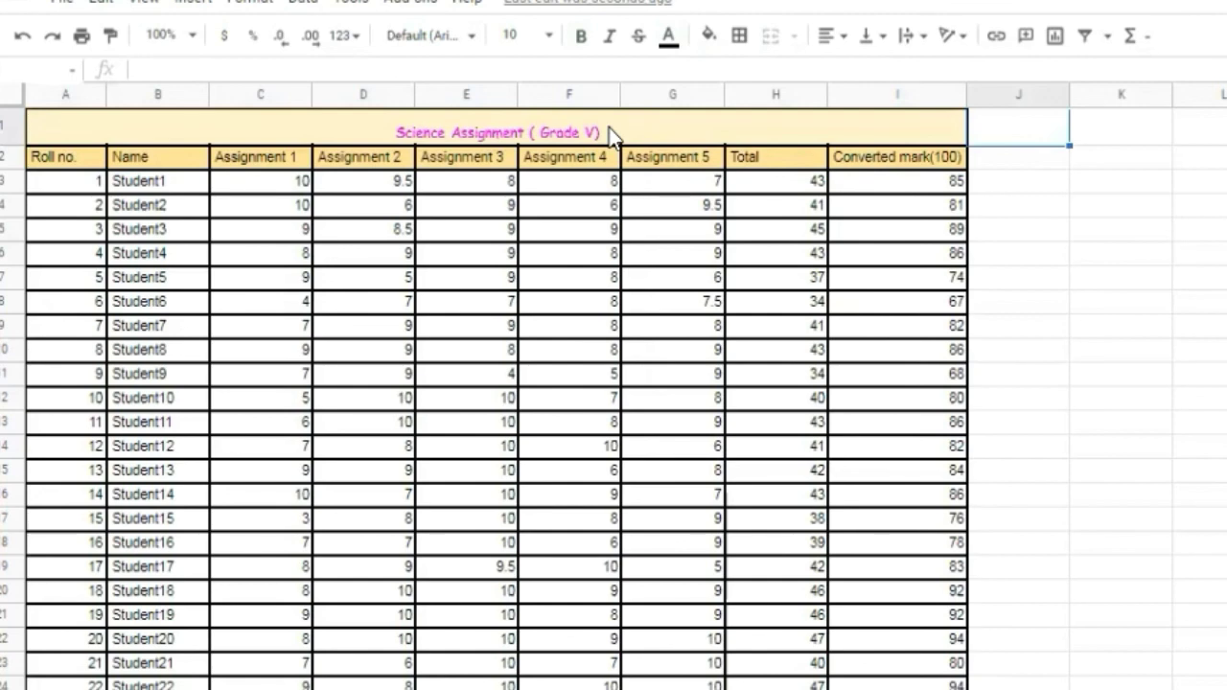
{"action": "left_click", "coordinate": [610, 135]}
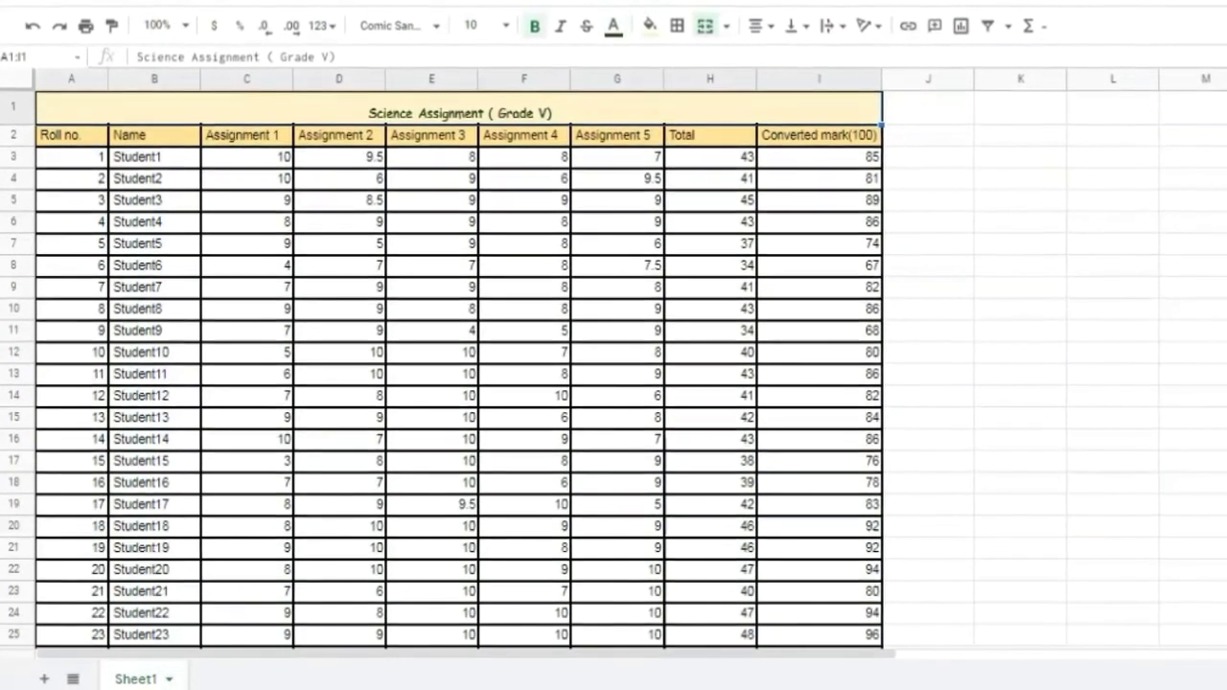
{"action": "left_click", "coordinate": [168, 679]}
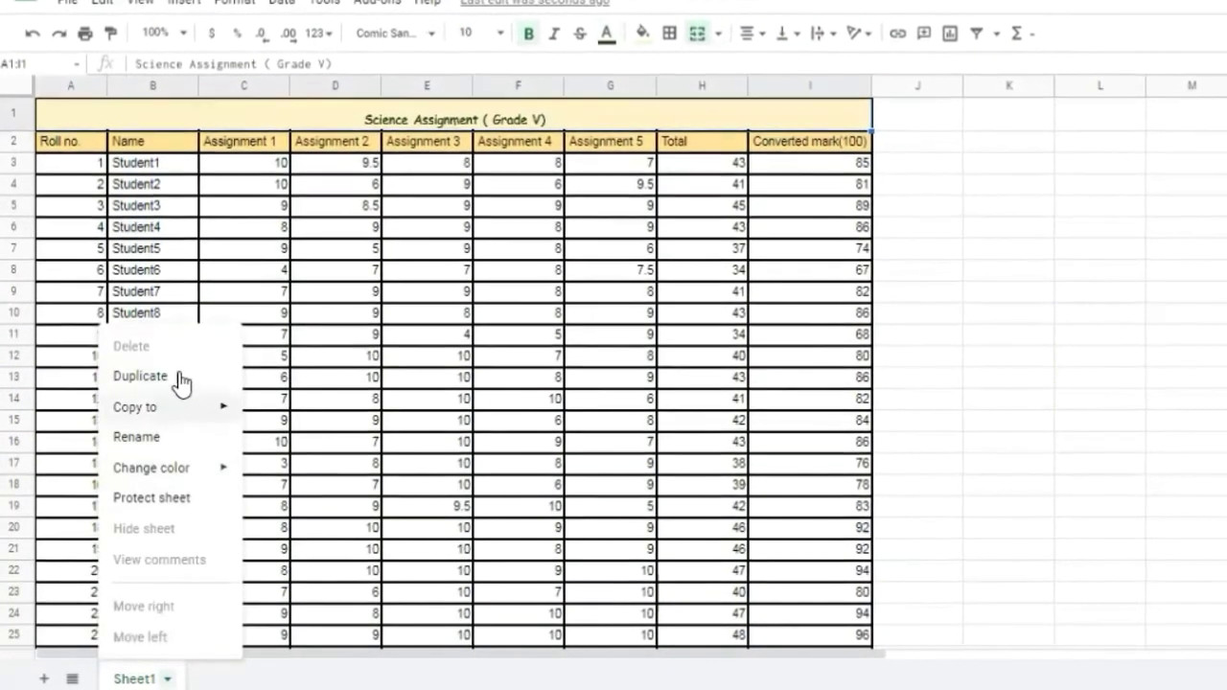
{"action": "mouse_move", "coordinate": [151, 470]}
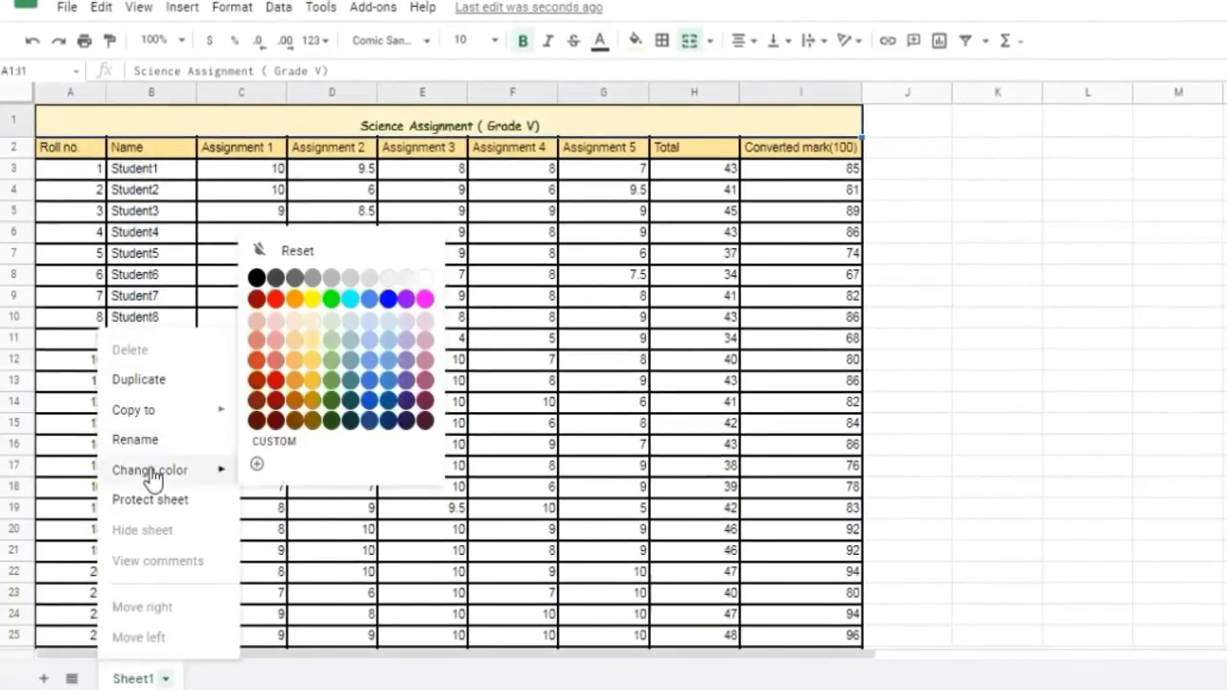
{"action": "key", "text": "Escape"}
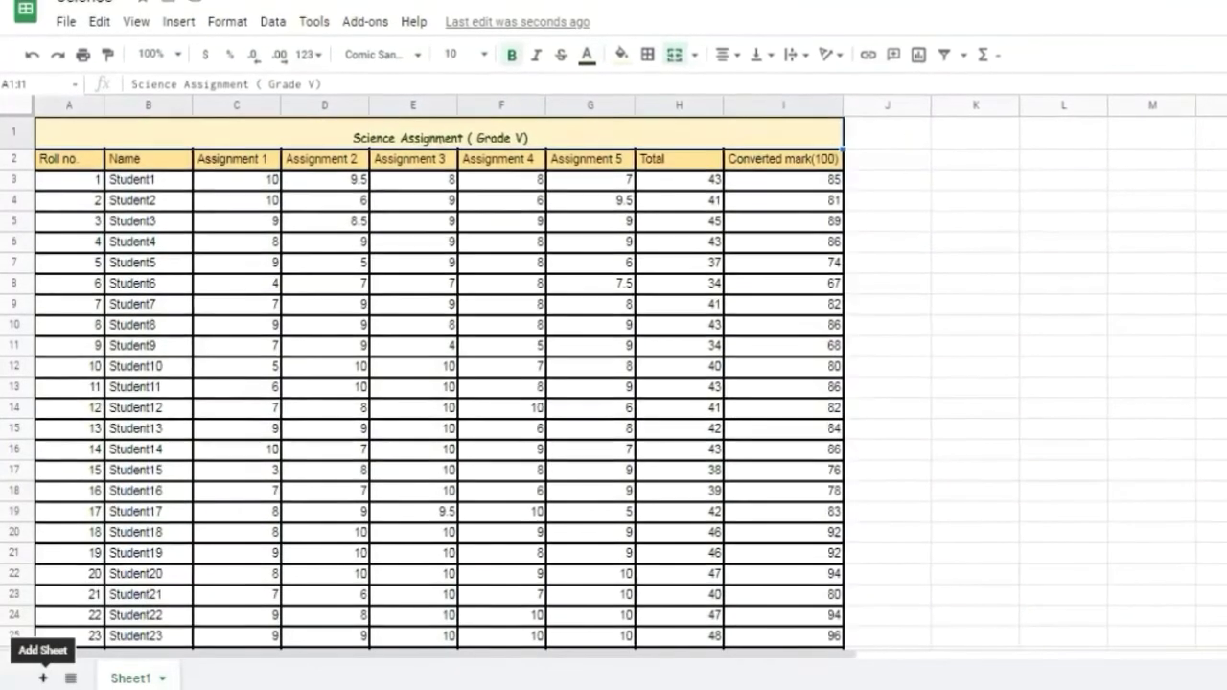
Add two blank sheets, Sheet2 and Sheet3, and delete both of them
{"action": "left_click", "coordinate": [43, 678]}
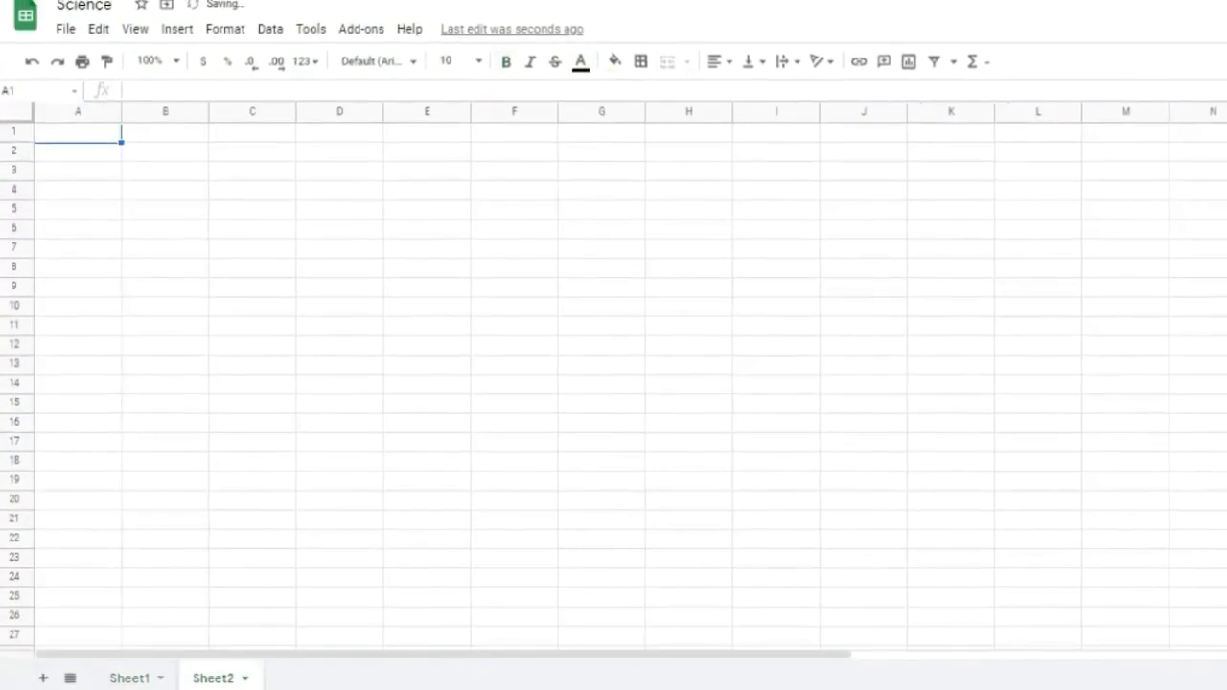
{"action": "left_click", "coordinate": [42, 678]}
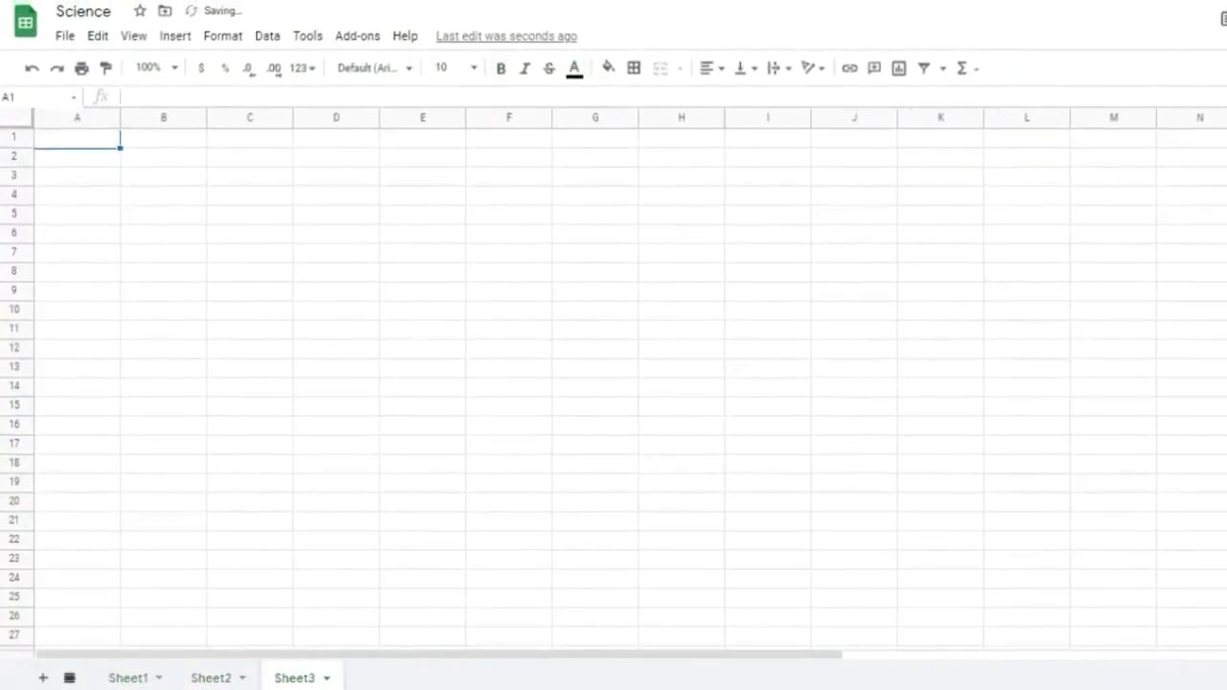
{"action": "left_click", "coordinate": [326, 678]}
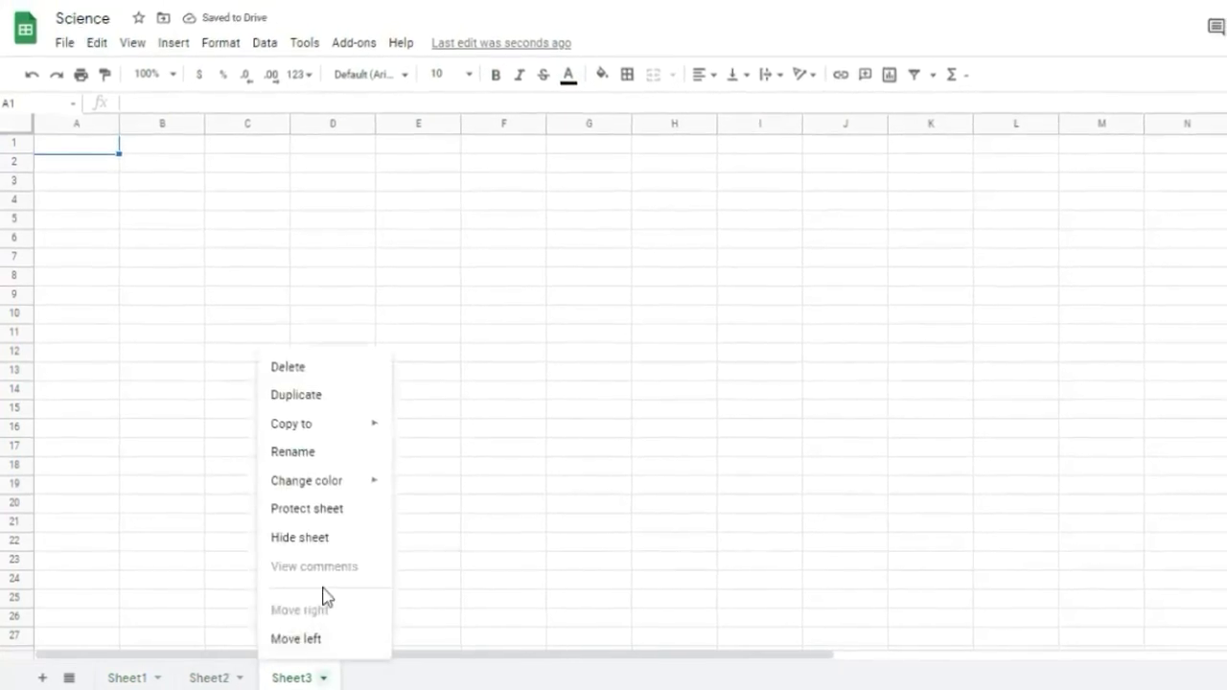
{"action": "left_click", "coordinate": [317, 368]}
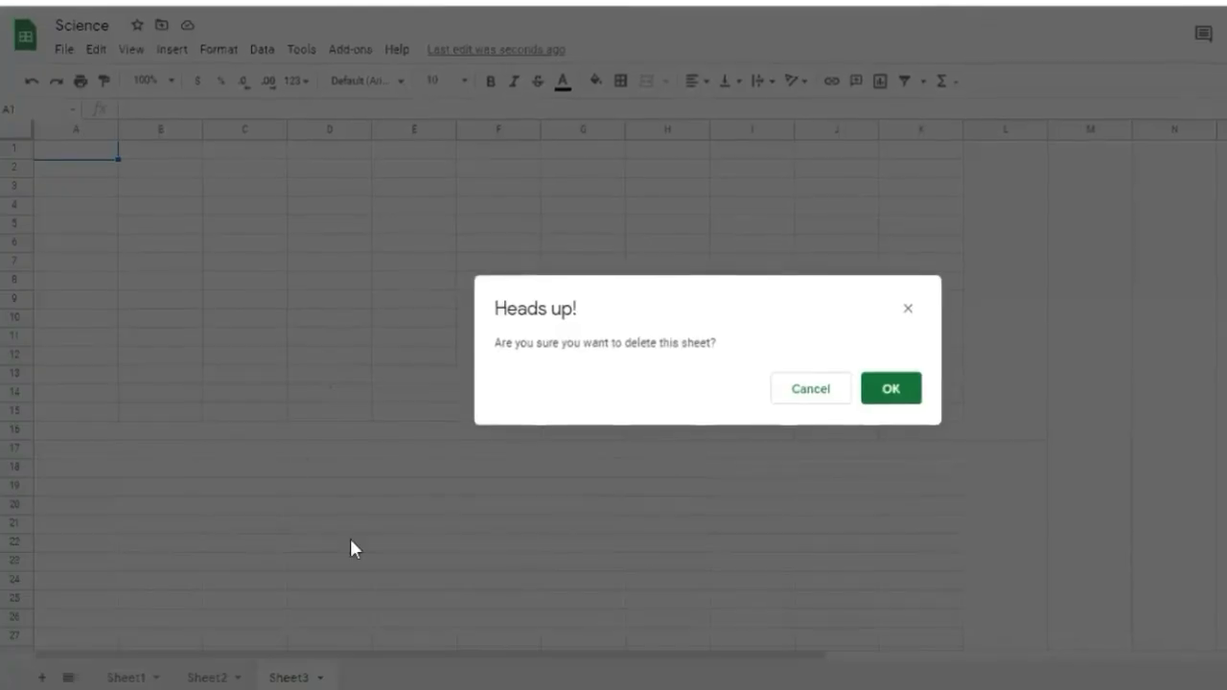
{"action": "left_click", "coordinate": [902, 397]}
{"action": "left_click", "coordinate": [237, 678]}
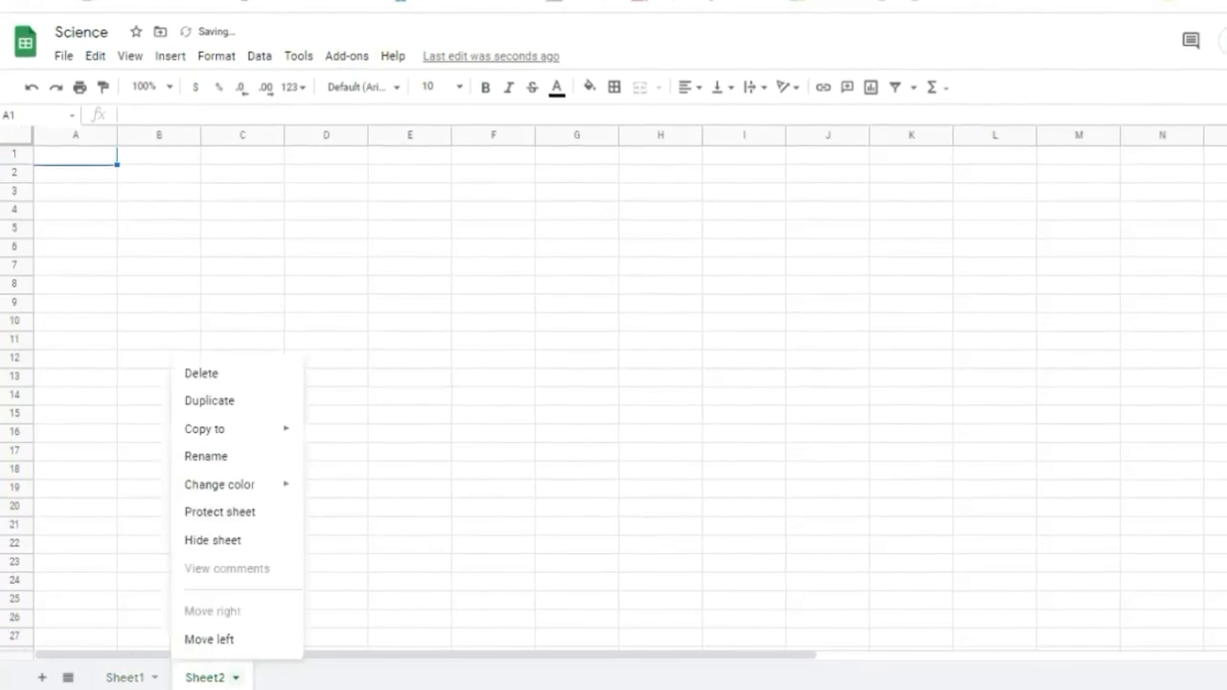
{"action": "left_click", "coordinate": [247, 376]}
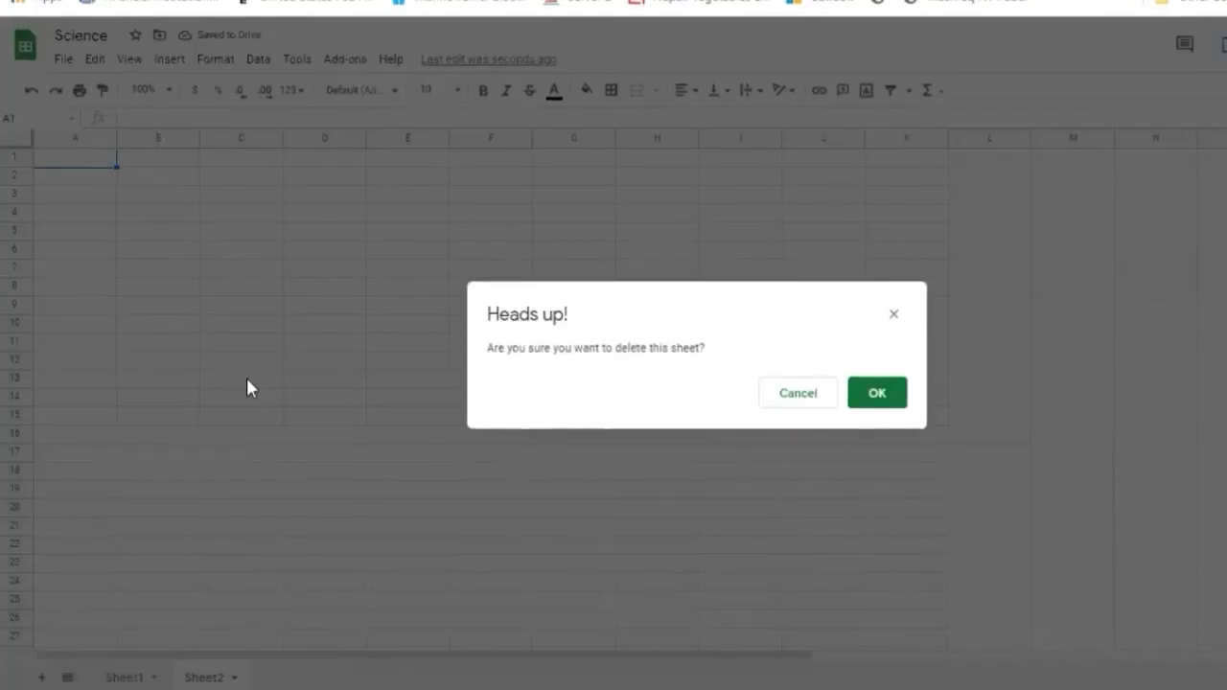
{"action": "left_click", "coordinate": [882, 408]}
Duplicate Sheet1 within the Science spreadsheet
{"action": "left_click", "coordinate": [152, 677]}
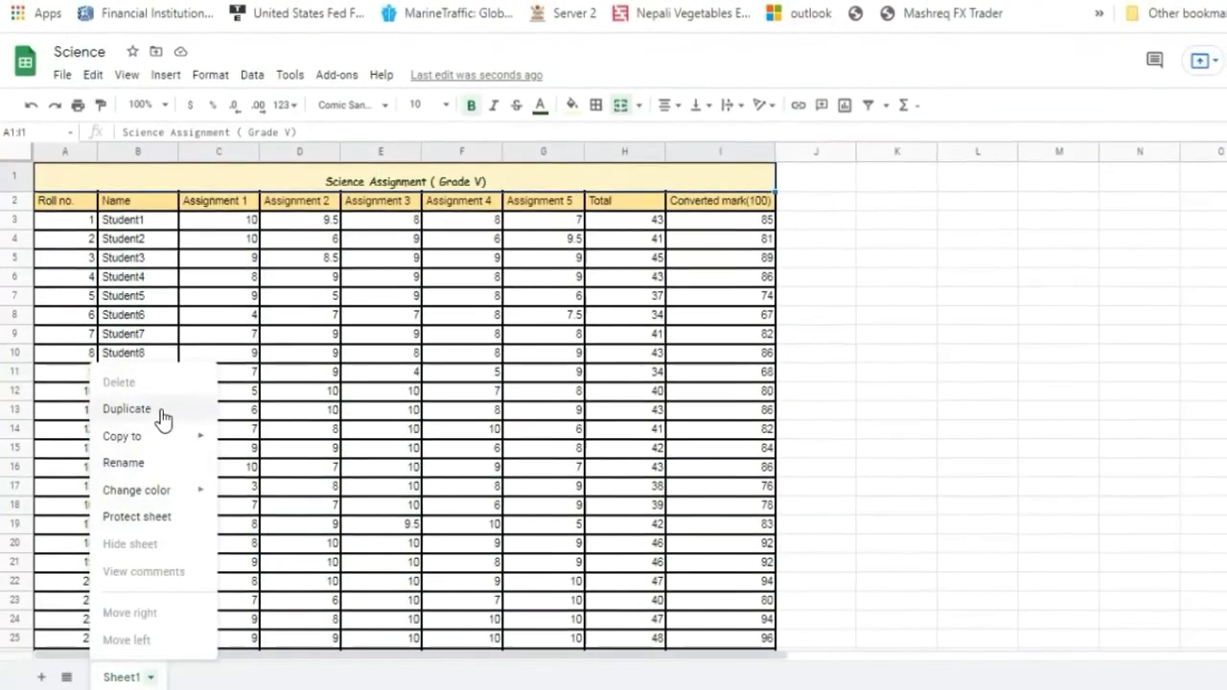
{"action": "left_click", "coordinate": [163, 420]}
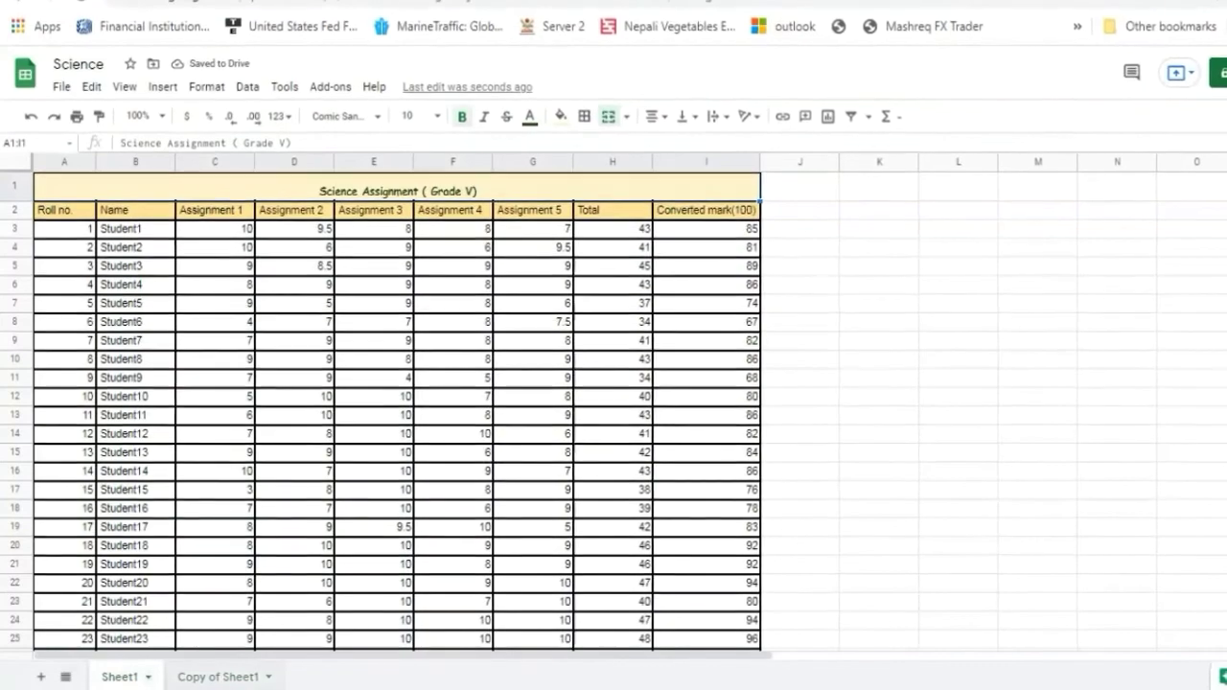
Rename the duplicated sheet Copy of Sheet1 as Sheet 2
{"action": "left_click", "coordinate": [219, 677]}
{"action": "right_click", "coordinate": [219, 677]}
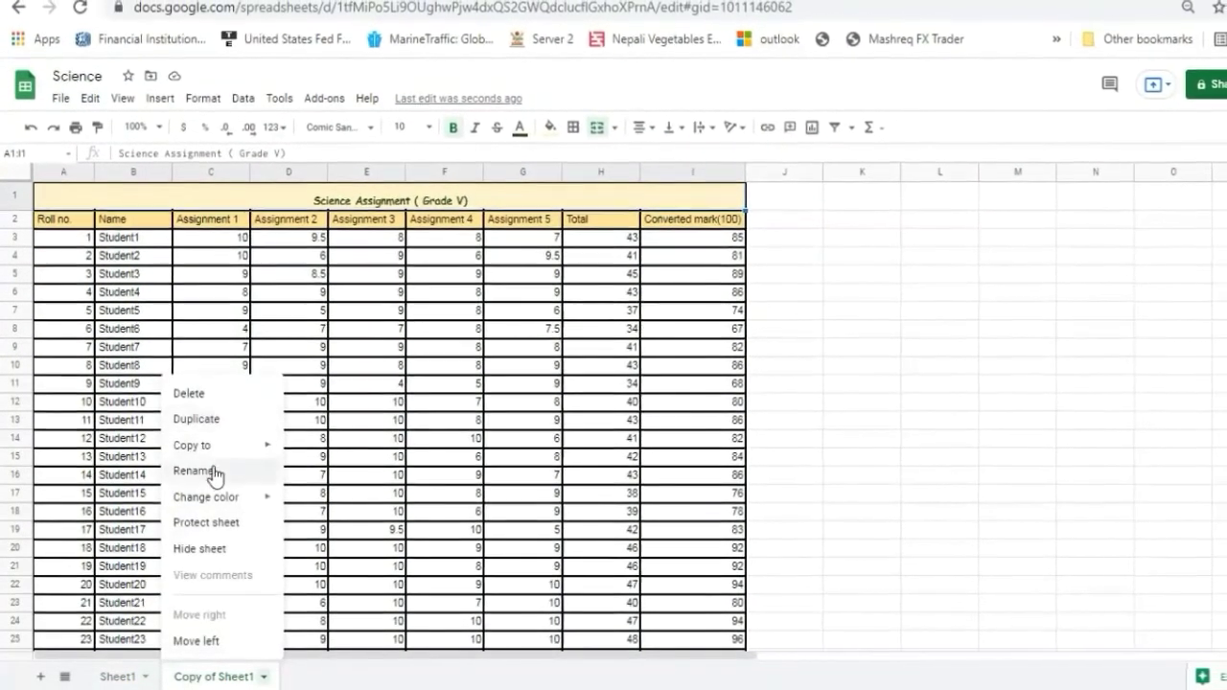
{"action": "left_click", "coordinate": [214, 471]}
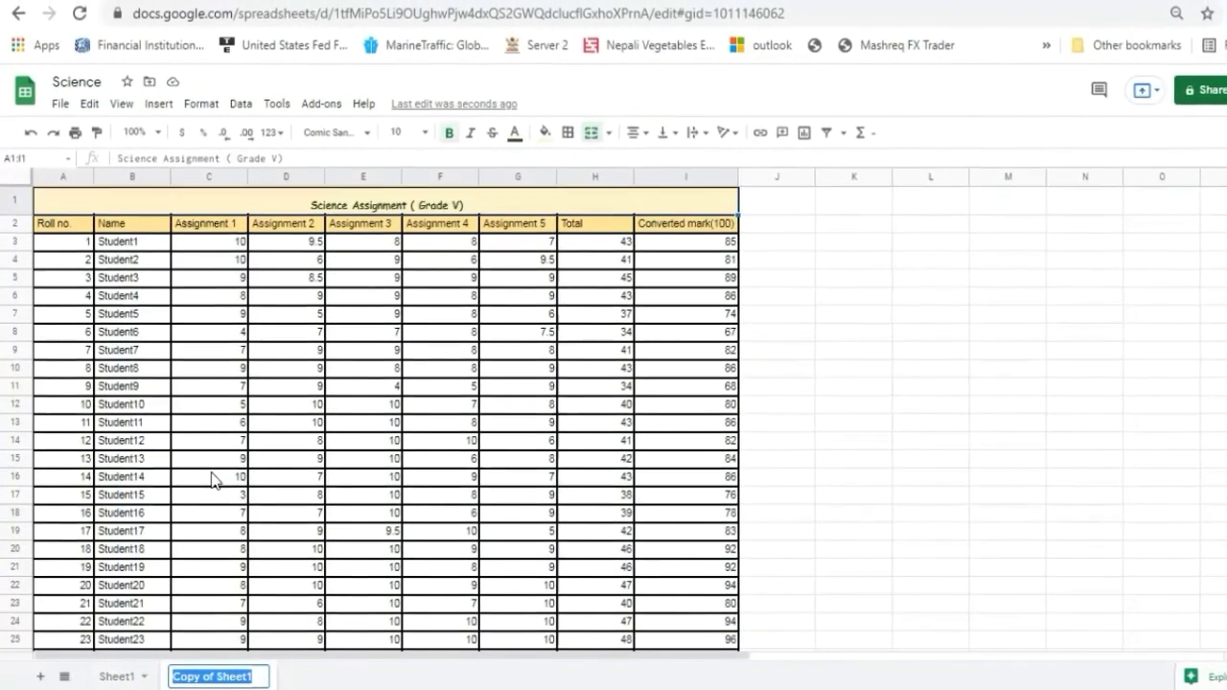
{"action": "type", "text": "Sheet 2"}
{"action": "key", "text": "Return"}
{"action": "right_click", "coordinate": [116, 676]}
{"action": "mouse_move", "coordinate": [126, 457]}
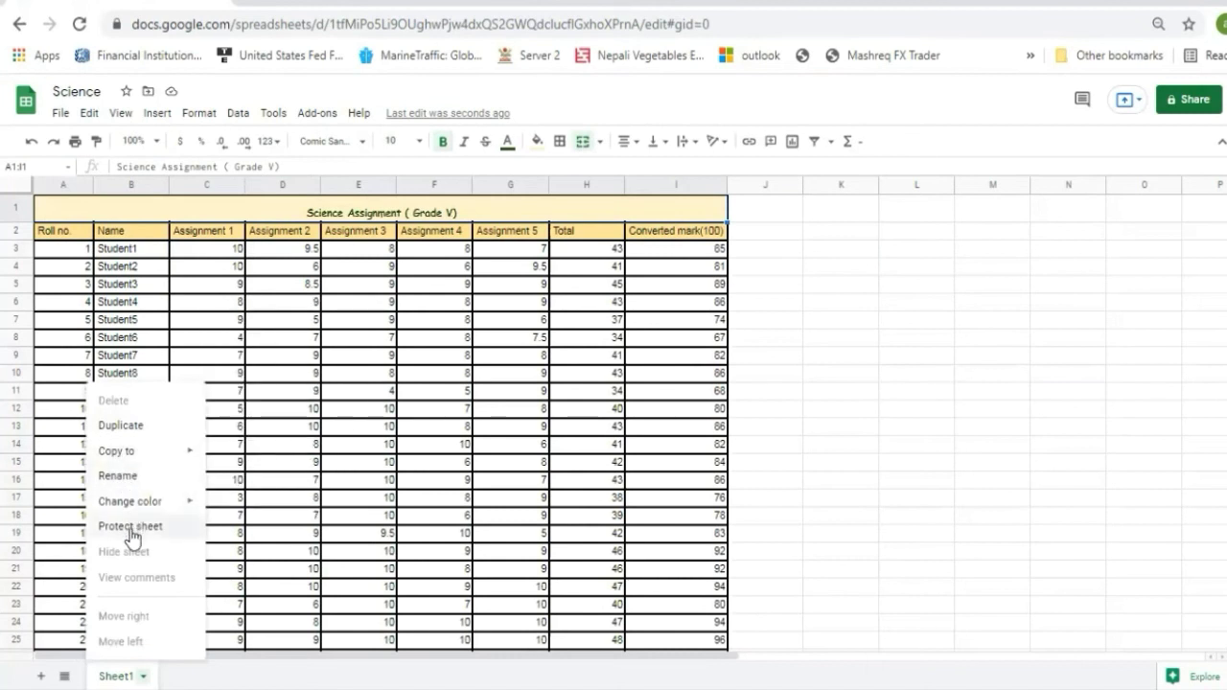
{"action": "left_click", "coordinate": [785, 434]}
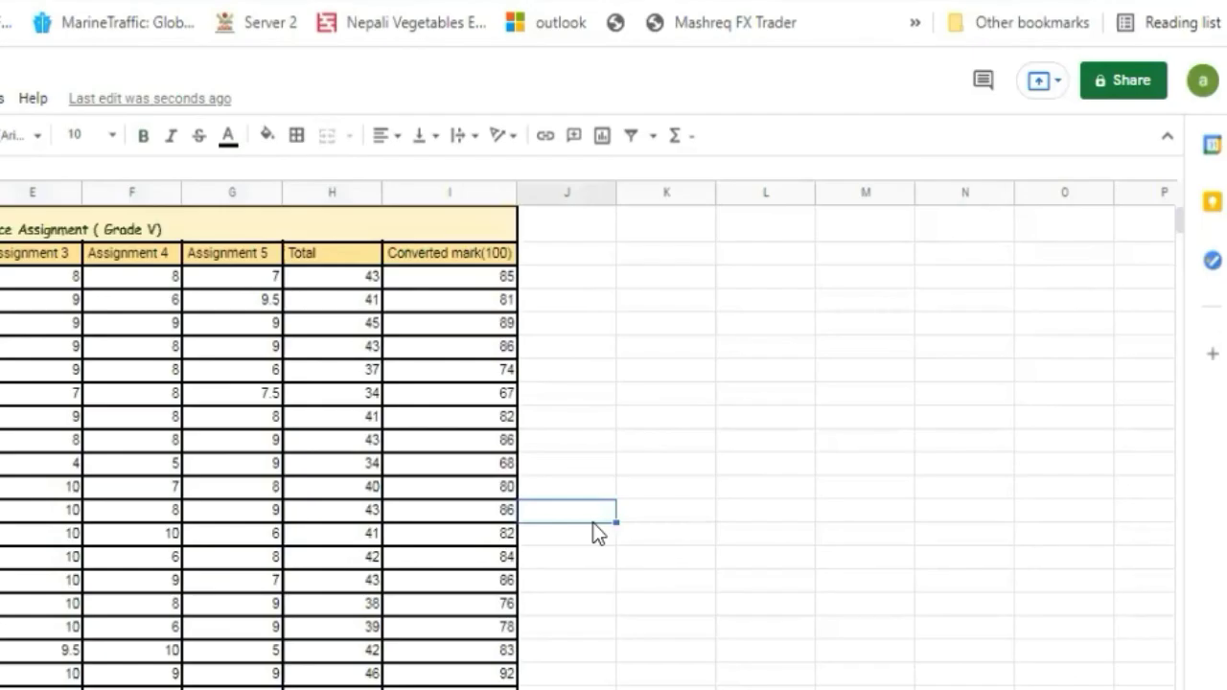
Copy the spreadsheet's sharing link and try to share the file with a recipient by e-mail address
{"action": "left_click", "coordinate": [1112, 87]}
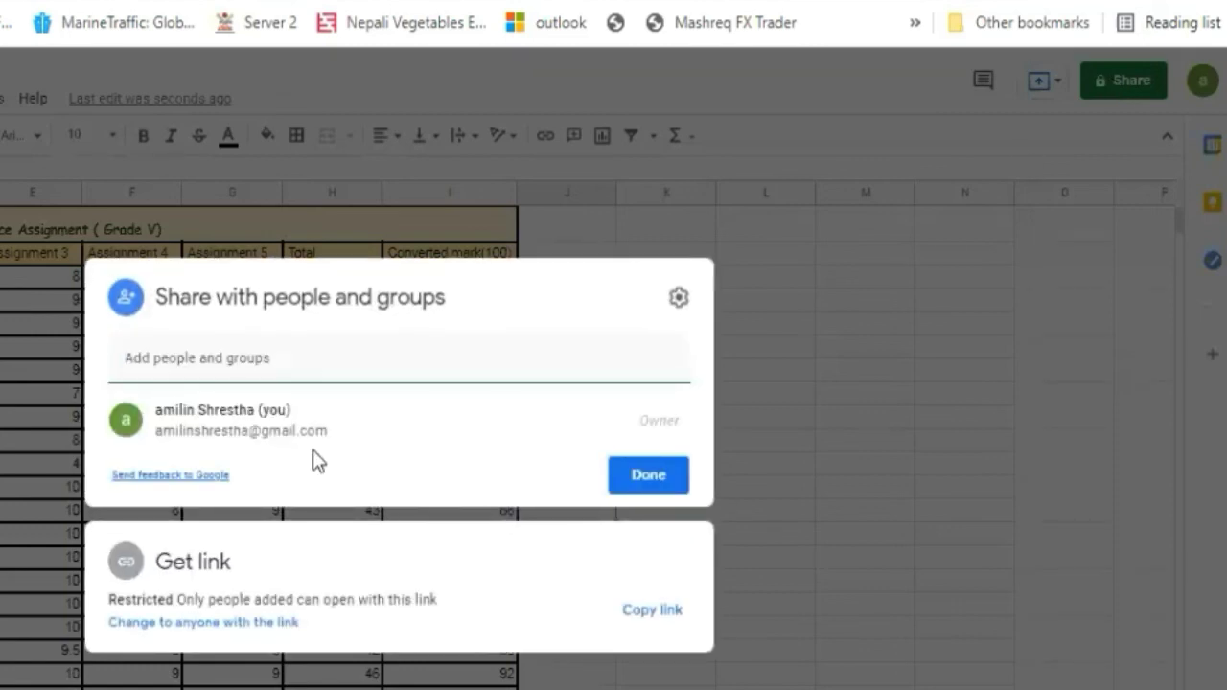
{"action": "left_click", "coordinate": [638, 613]}
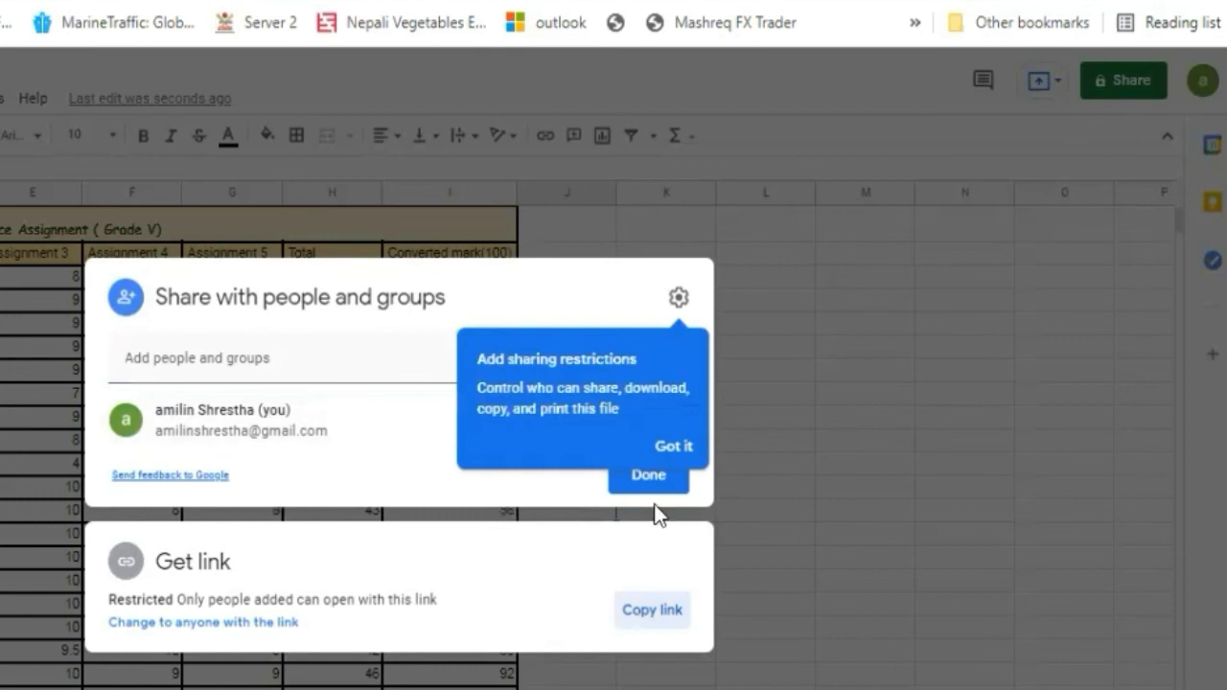
{"action": "left_click", "coordinate": [678, 448]}
{"action": "left_click", "coordinate": [610, 527]}
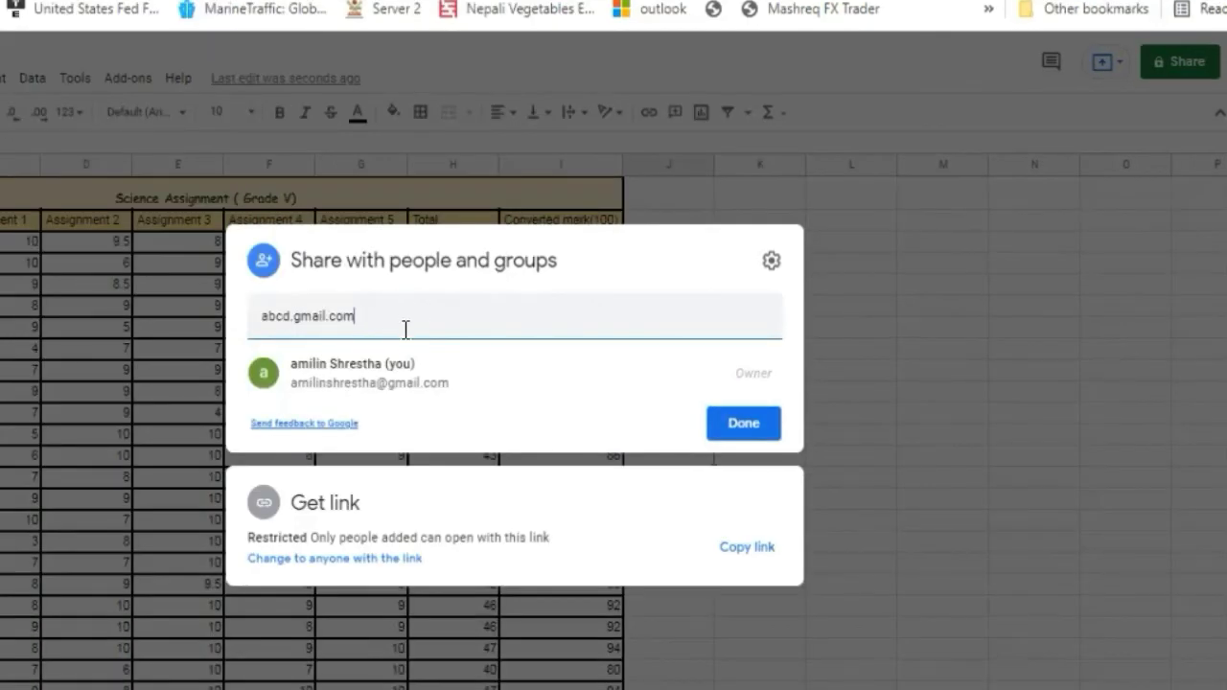
{"action": "left_click", "coordinate": [753, 434]}
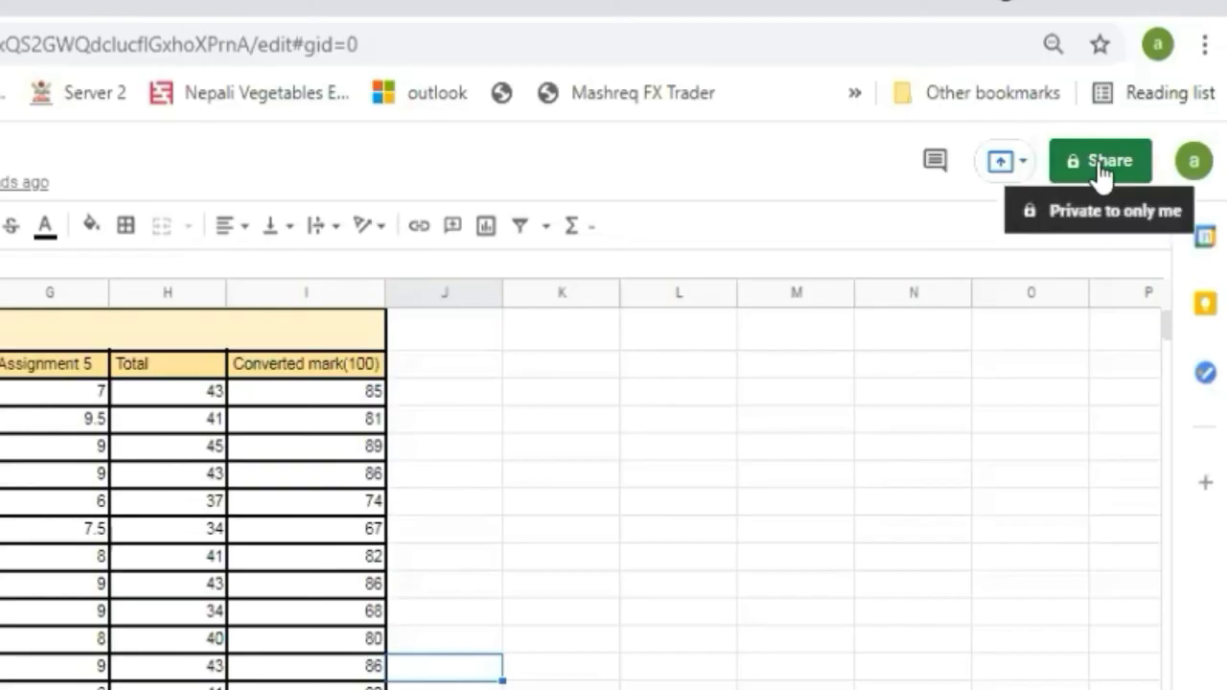
{"action": "left_click", "coordinate": [1120, 65]}
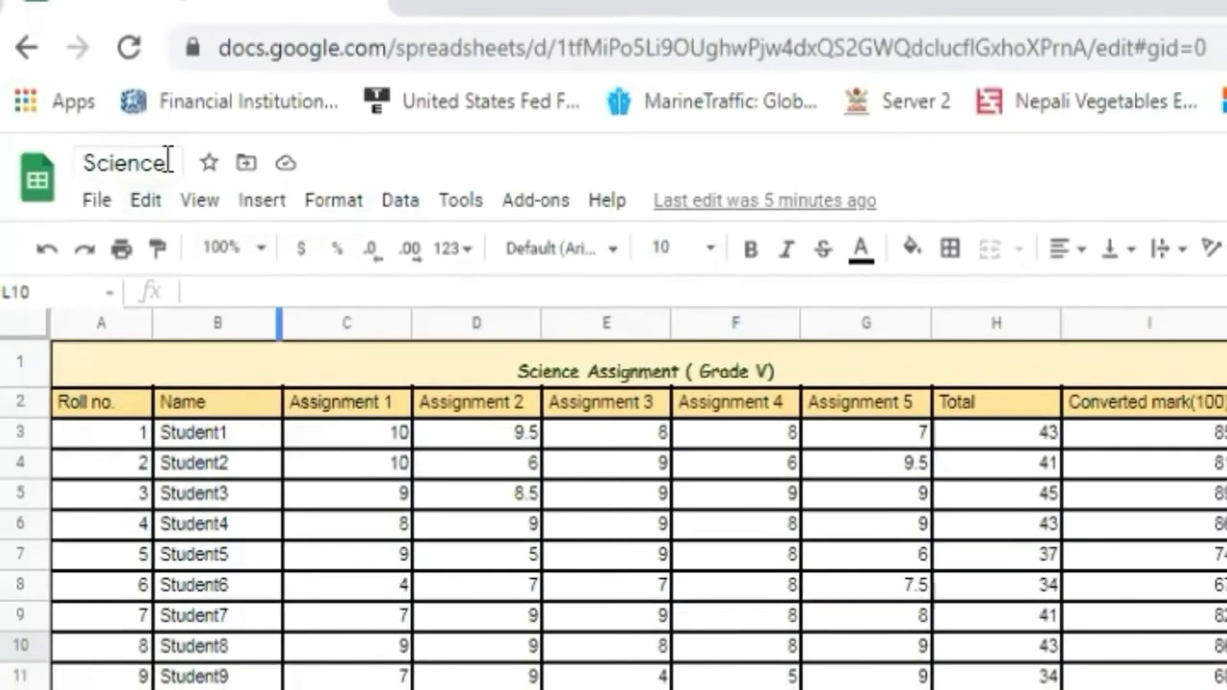
Extend the spreadsheet's file name from Science to Science Grade
{"action": "left_click", "coordinate": [161, 156]}
{"action": "type", "text": "A"}
{"action": "key", "text": "BackSpace"}
{"action": "type", "text": "Grade"}
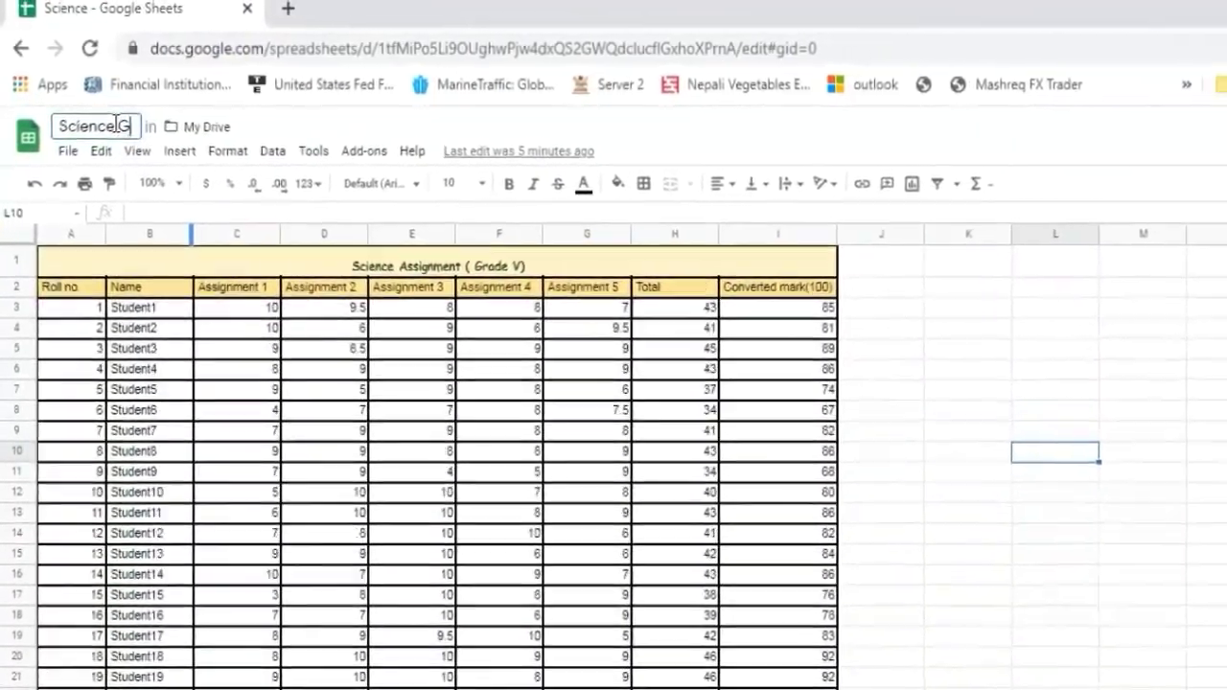